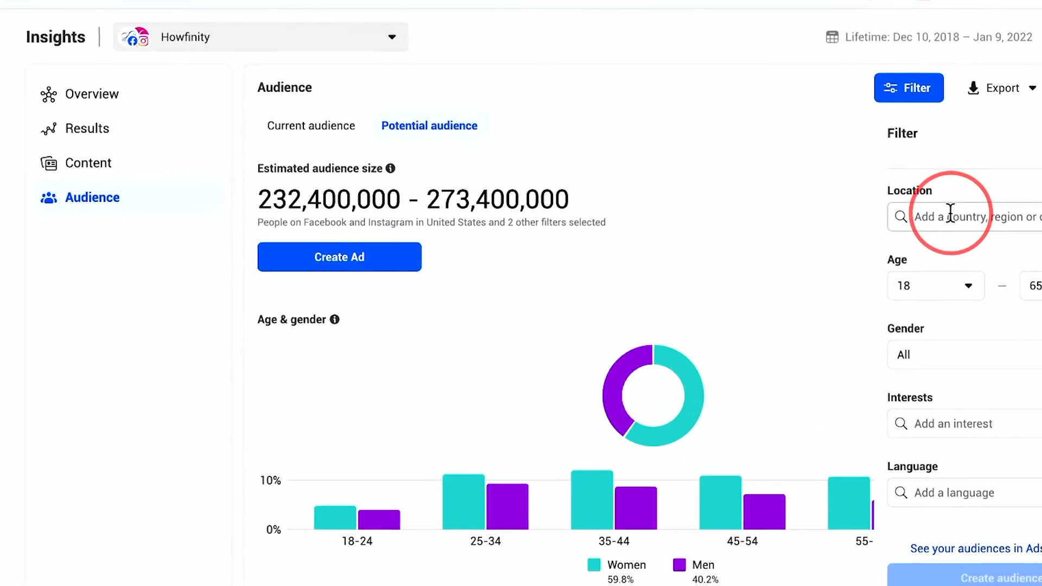
Search for "unite" as the location in the potential audience filter.
click(933, 217)
text(unite)
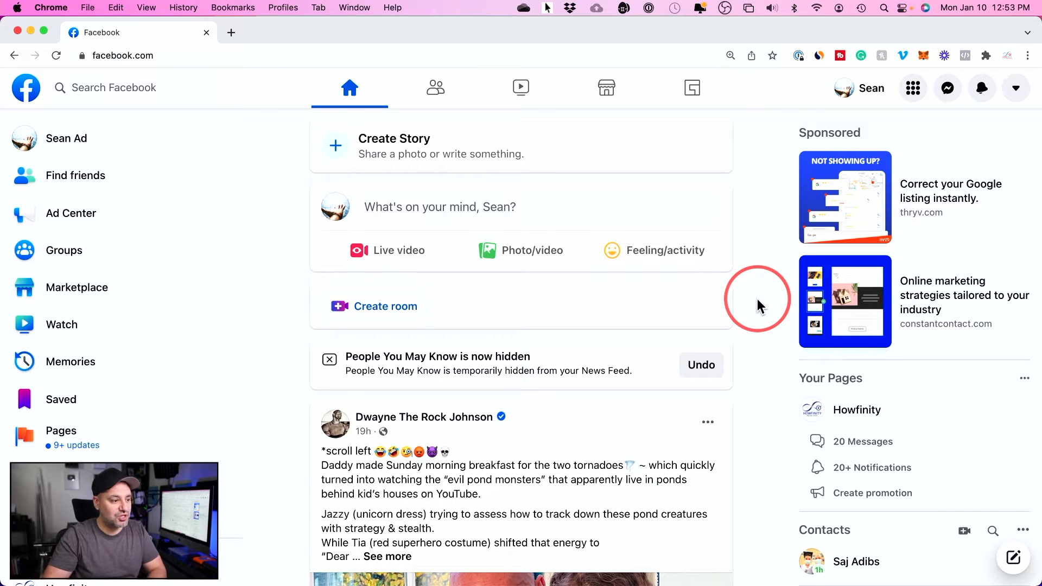
Start creating a new ad from the Facebook home page.
click(915, 96)
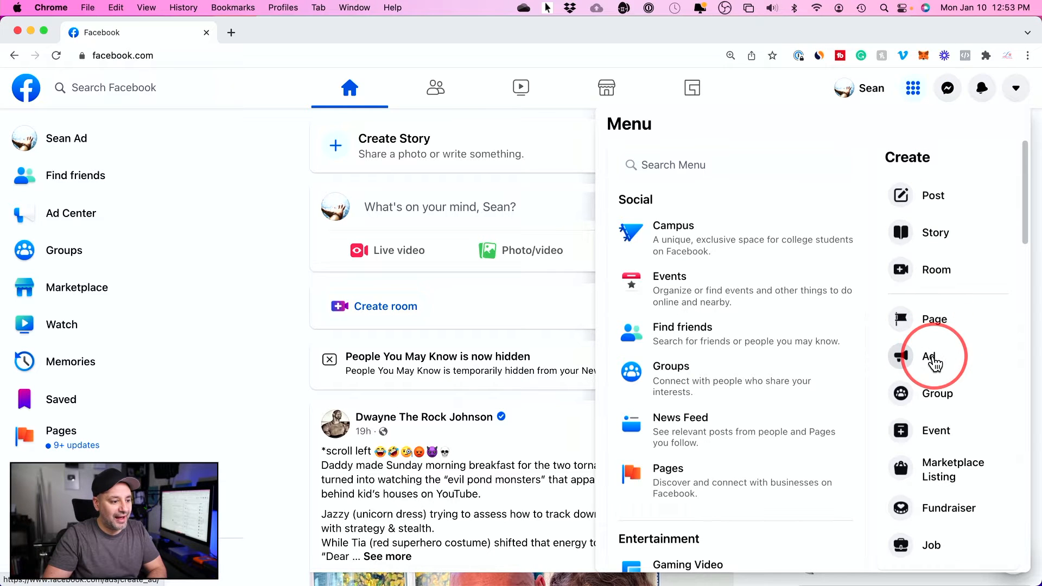
click(932, 358)
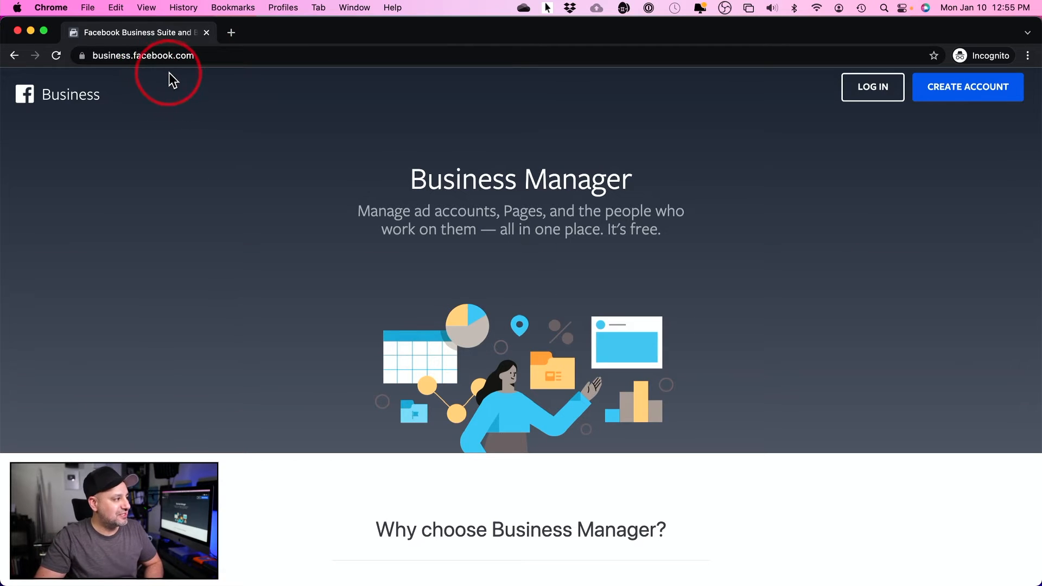
Start creating a Business Manager account and go to the login form's email or phone number field.
drag(411, 177, 635, 180)
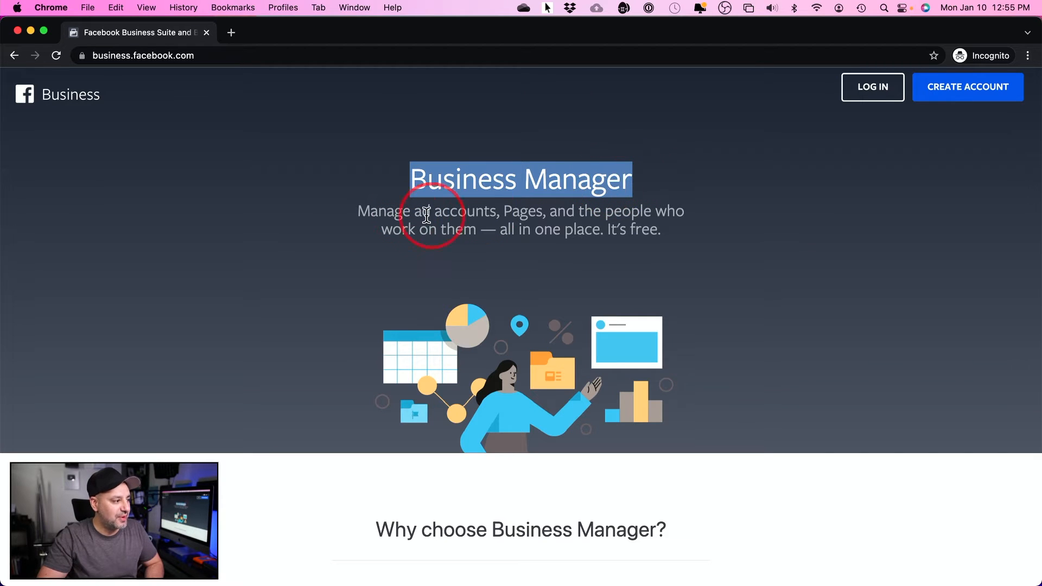
drag(416, 211, 496, 211)
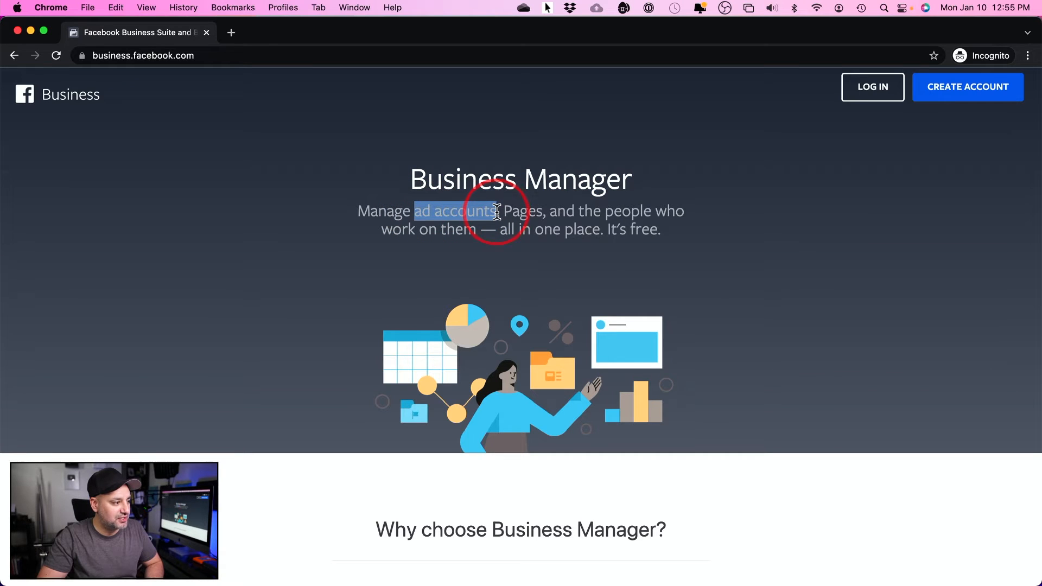
drag(503, 211, 540, 210)
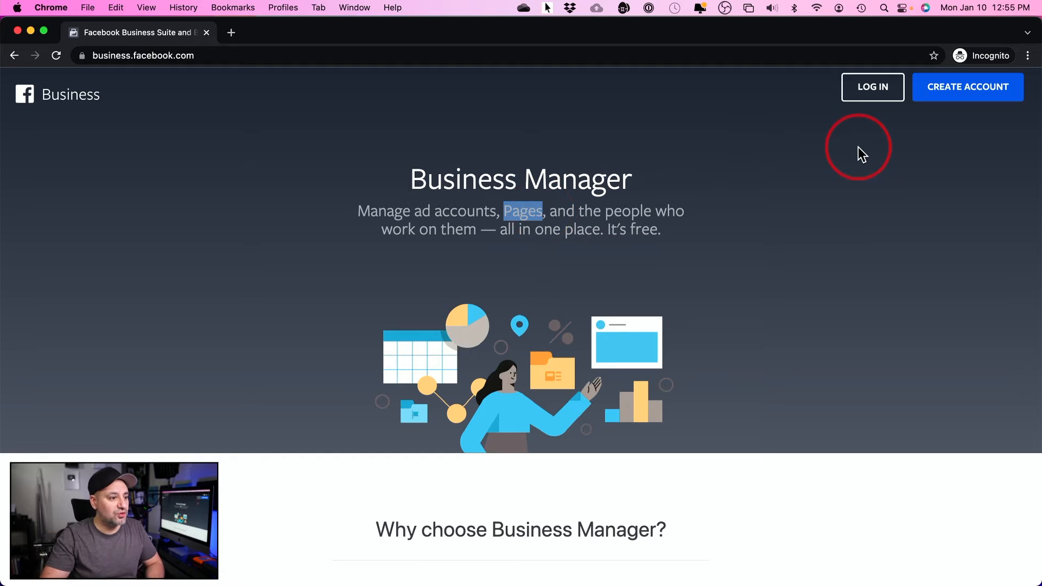
click(955, 96)
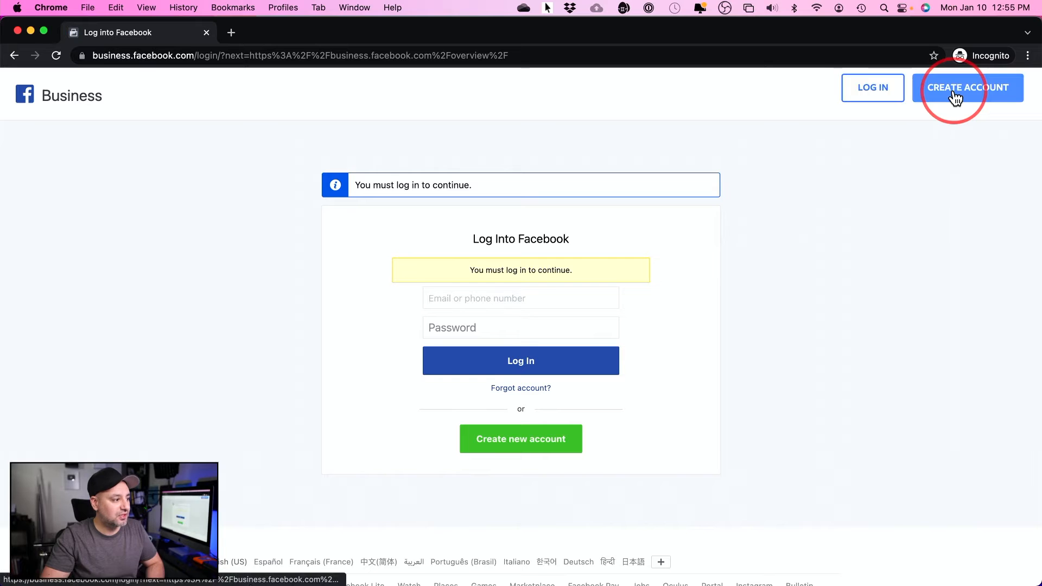
click(477, 302)
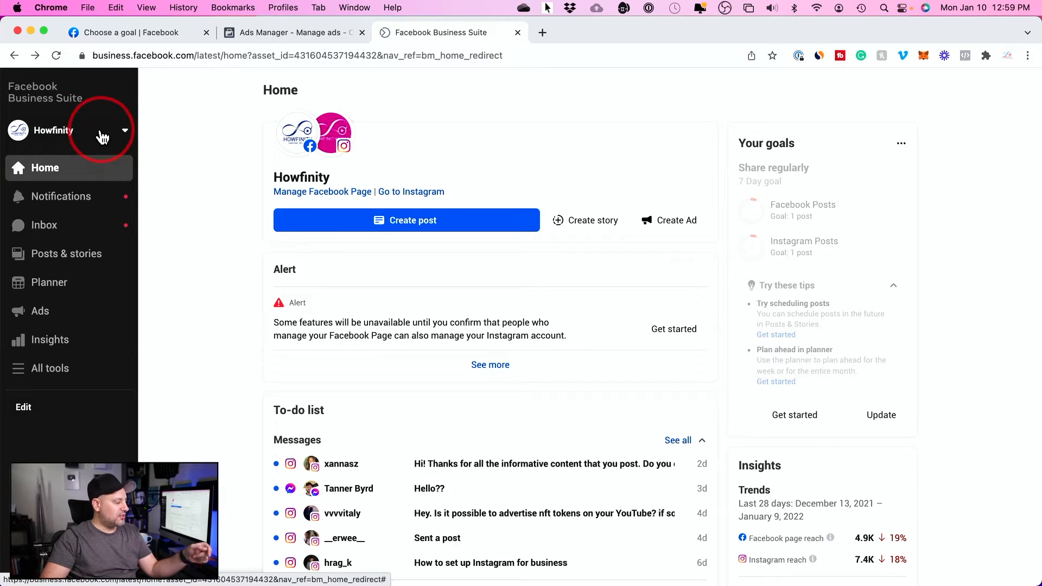
Open the settings of the Howfinity Social Media business account from Facebook Business Suite.
click(102, 137)
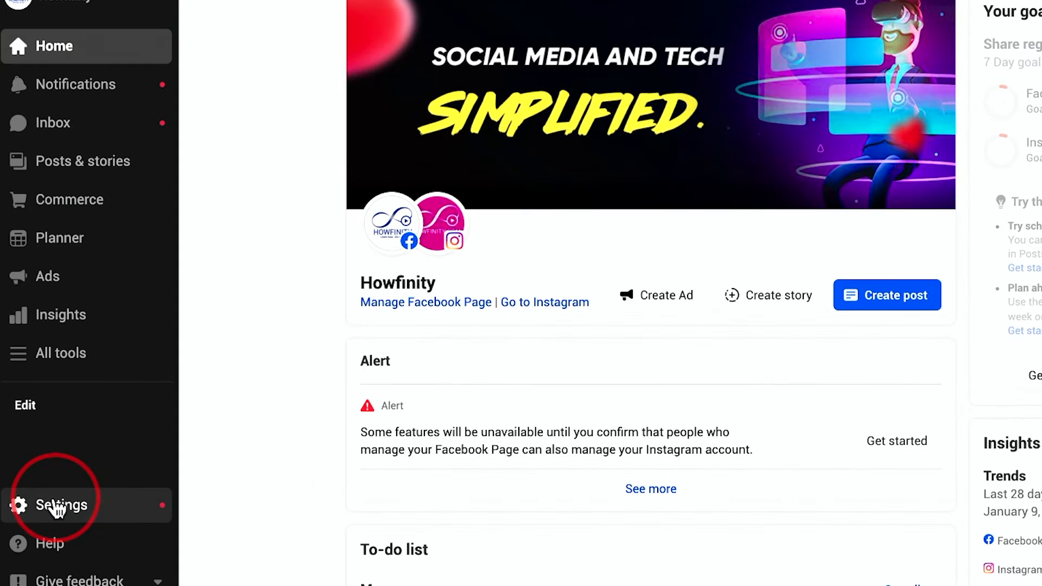
scroll(56, 509, down, 1)
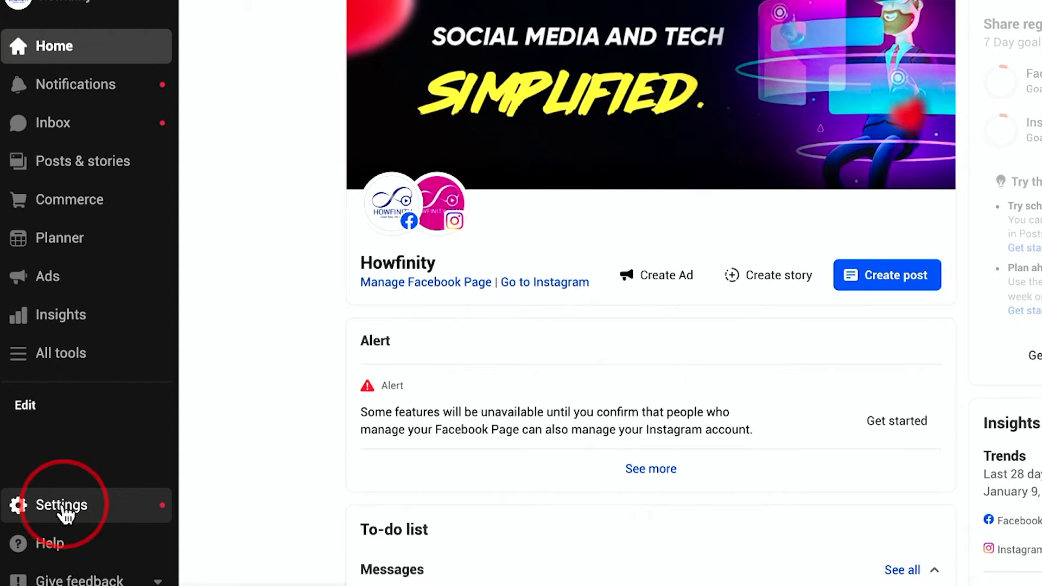
click(69, 514)
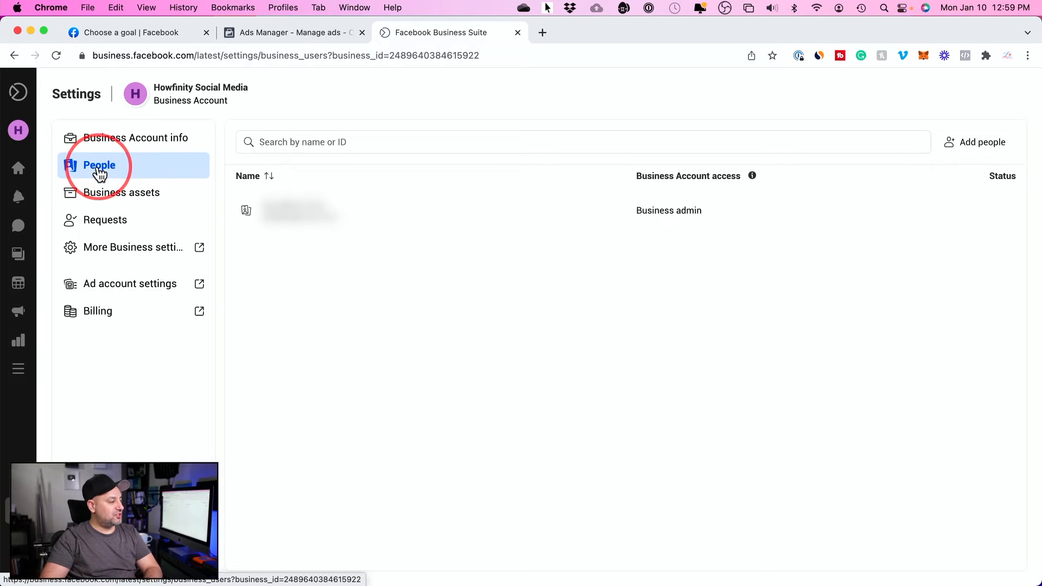
View the form for inviting people to the business account and close it without inviting anyone.
click(983, 142)
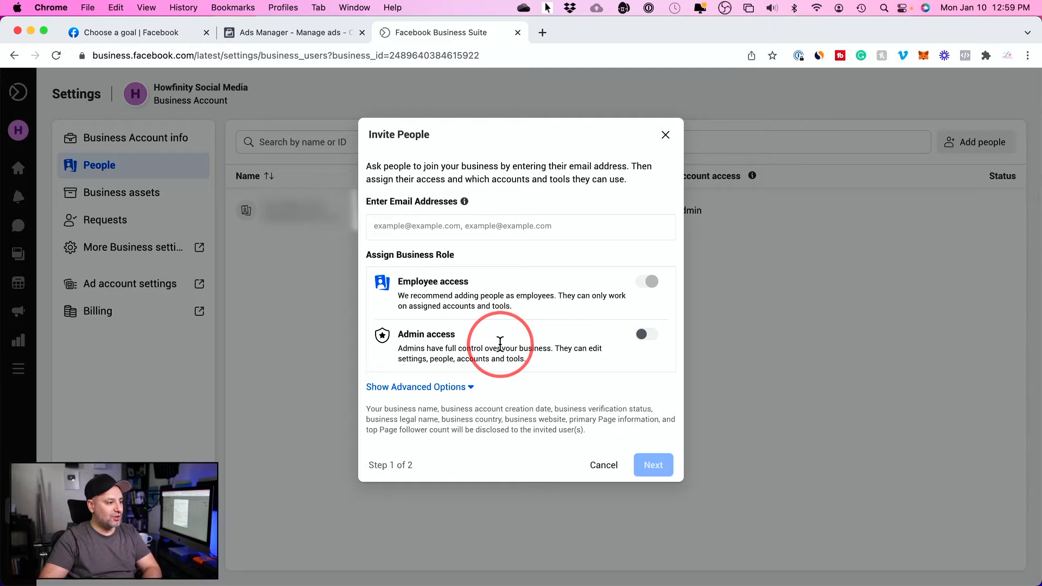
click(668, 136)
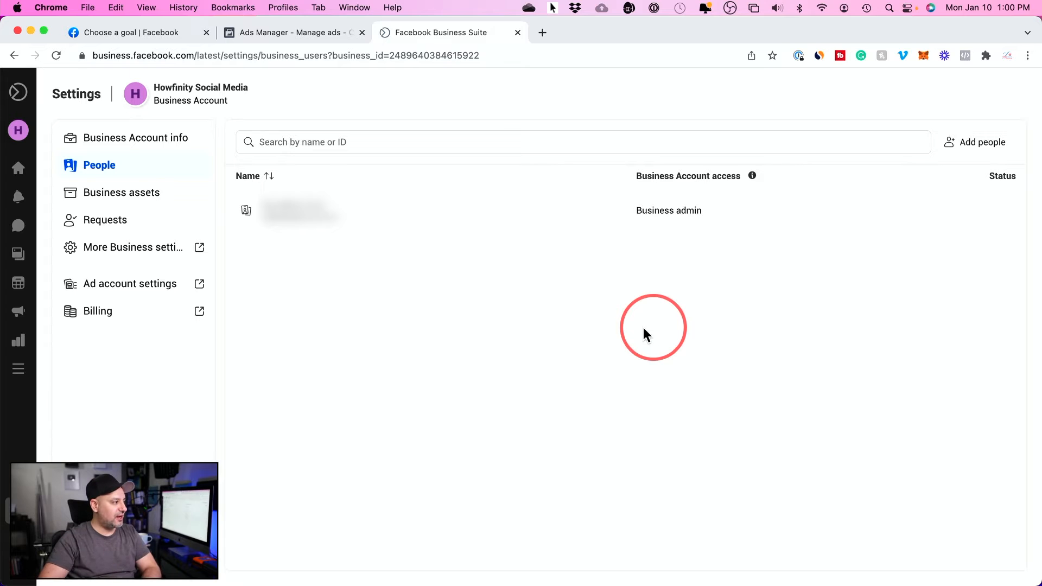
Open the business assets list and dismiss the tip about organizing the business.
click(101, 197)
click(397, 232)
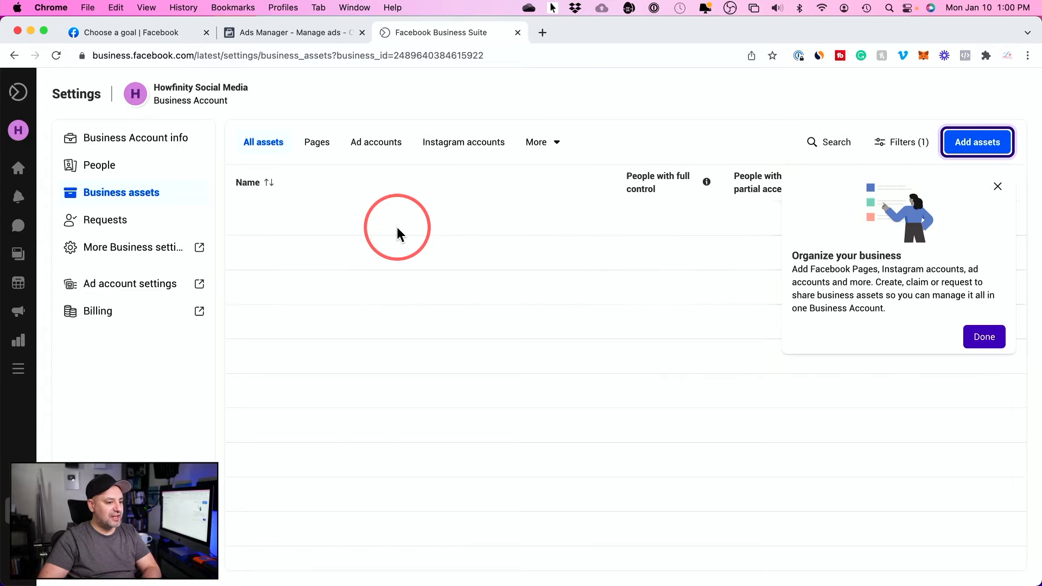
click(985, 336)
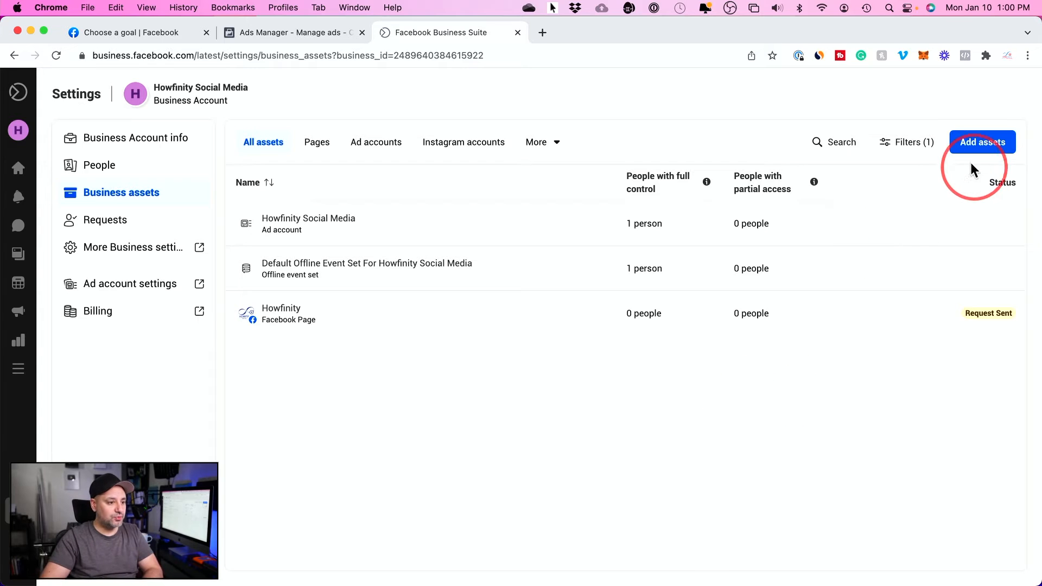
View the options for adding a Facebook Page as a business asset and close them without choosing one.
click(963, 148)
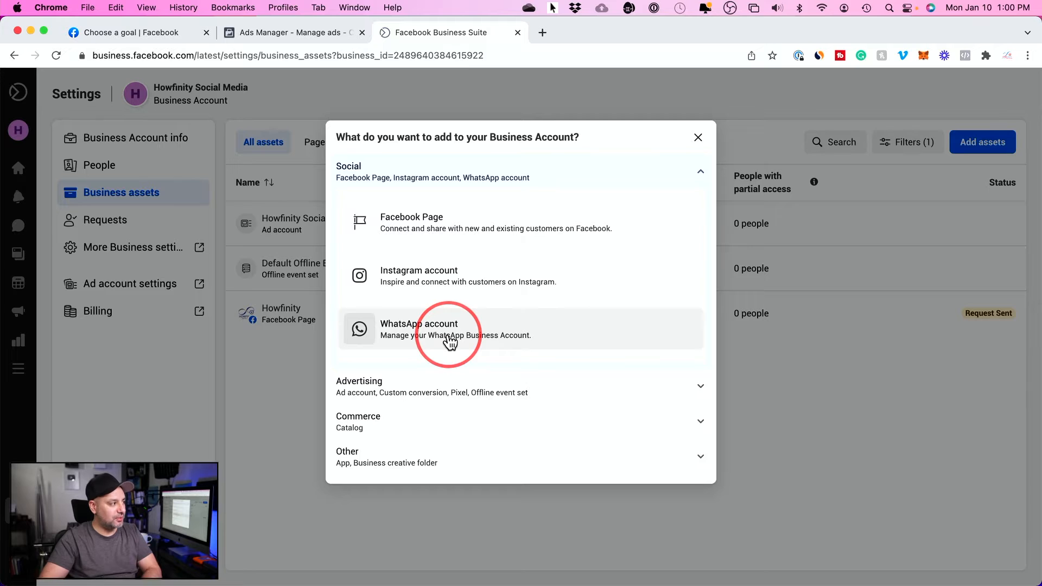
click(401, 227)
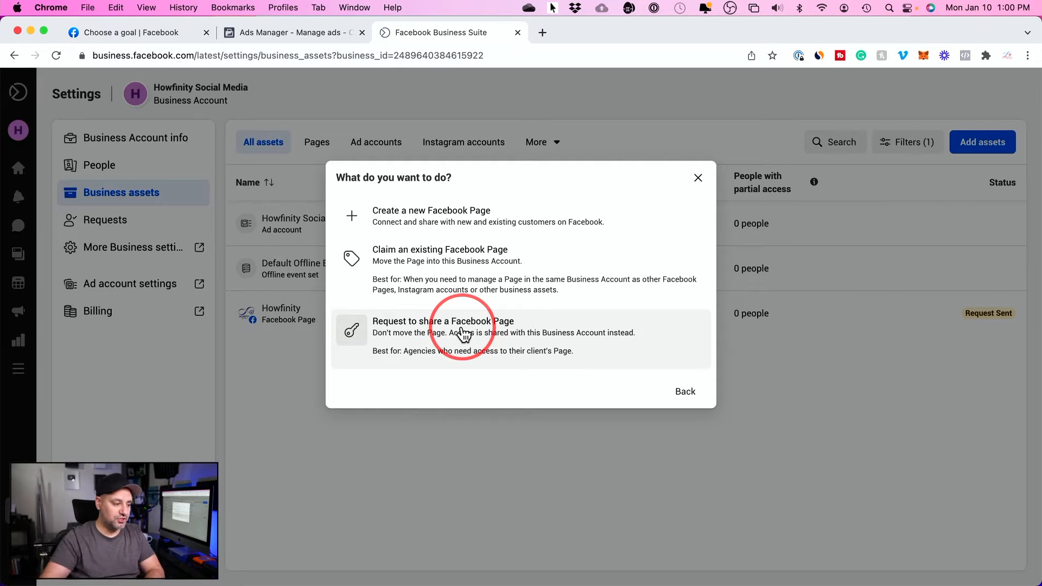
click(699, 181)
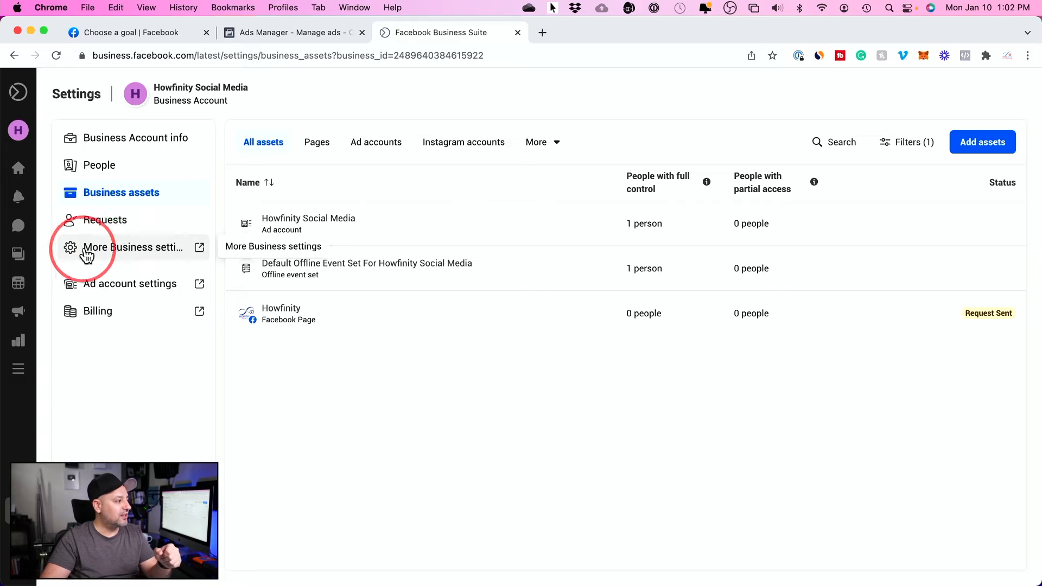
Open the ad accounts in the additional business settings and view the options for adding an ad account.
click(131, 249)
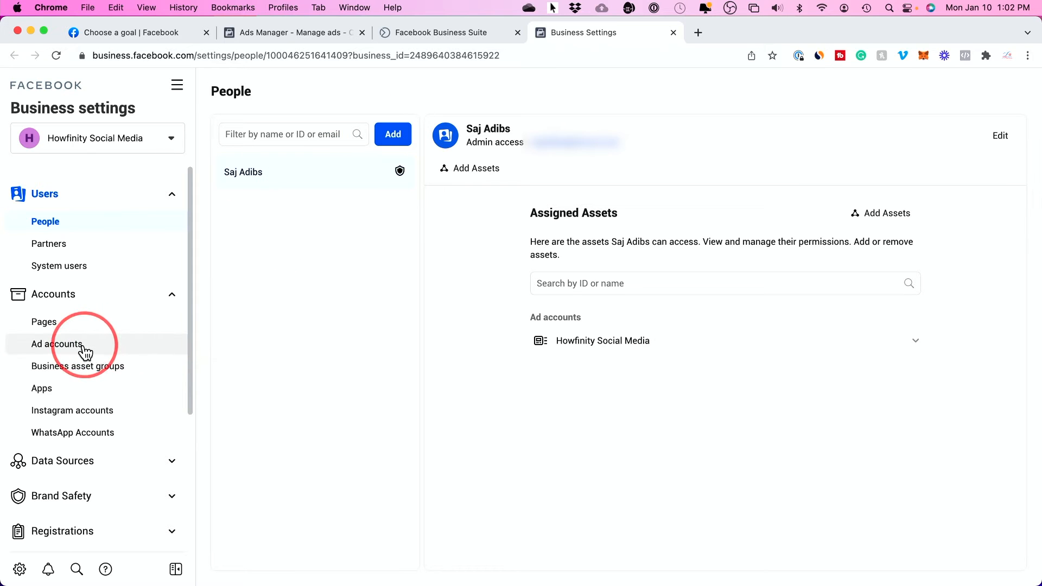
click(62, 354)
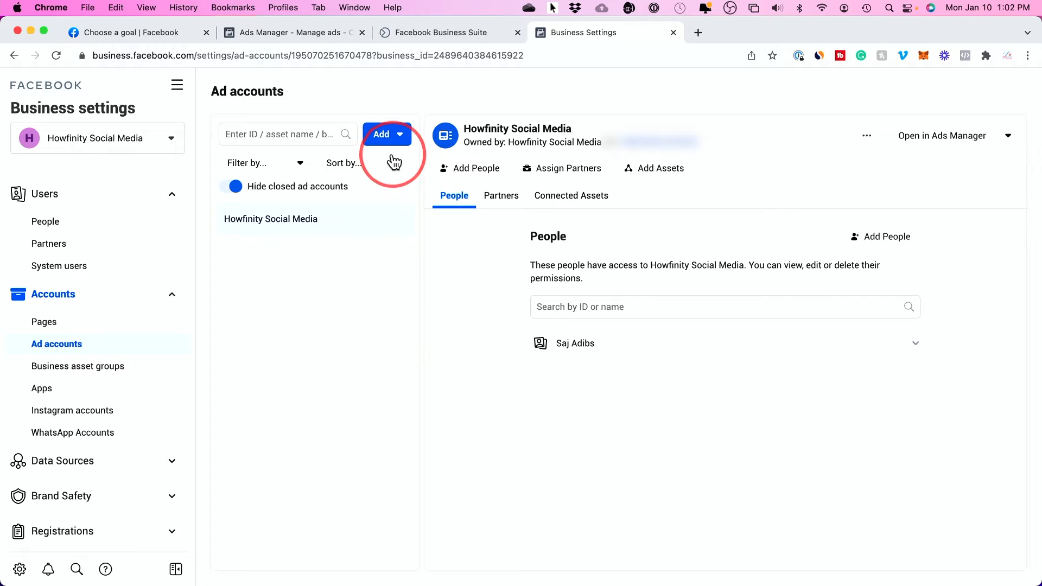
click(403, 136)
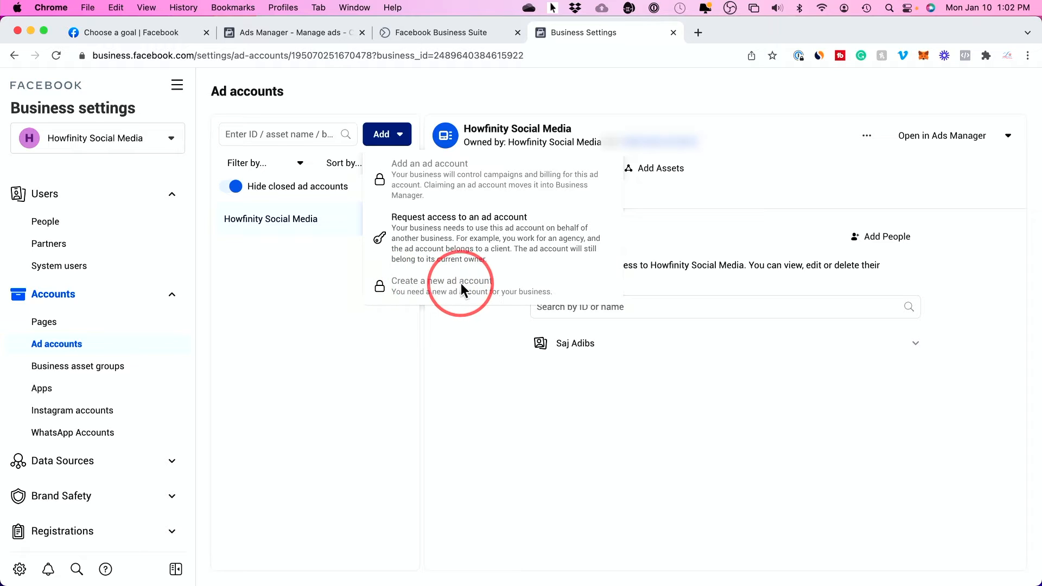
click(478, 327)
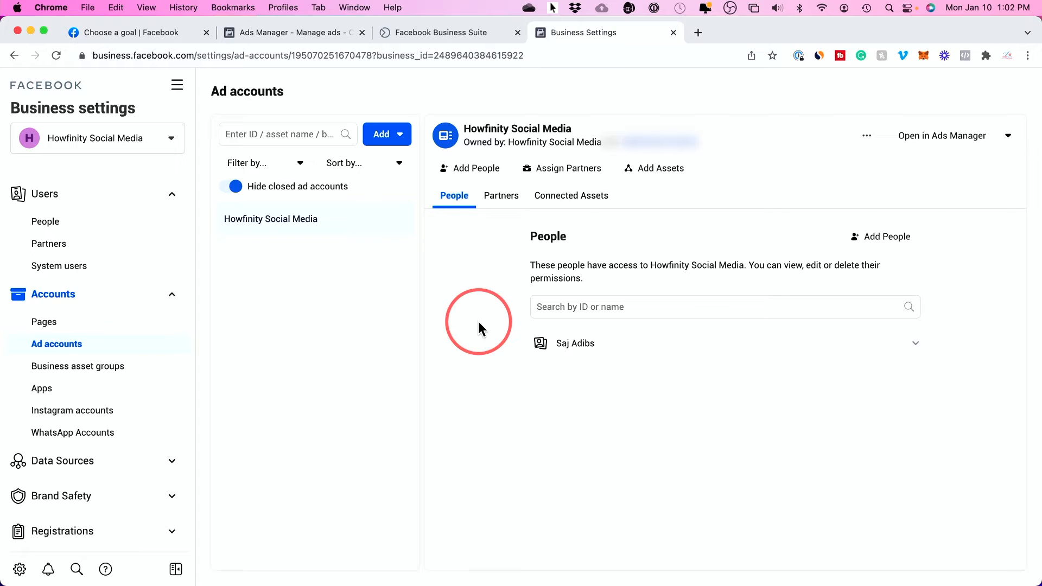
Open the business information for editing and go to the primary Page search.
scroll(112, 390, down, 5)
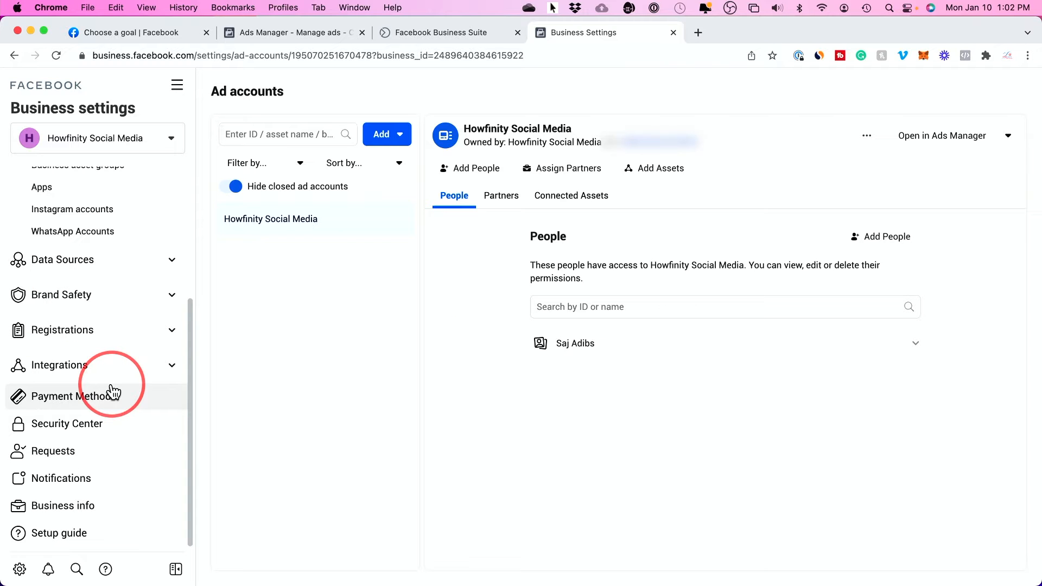
click(53, 519)
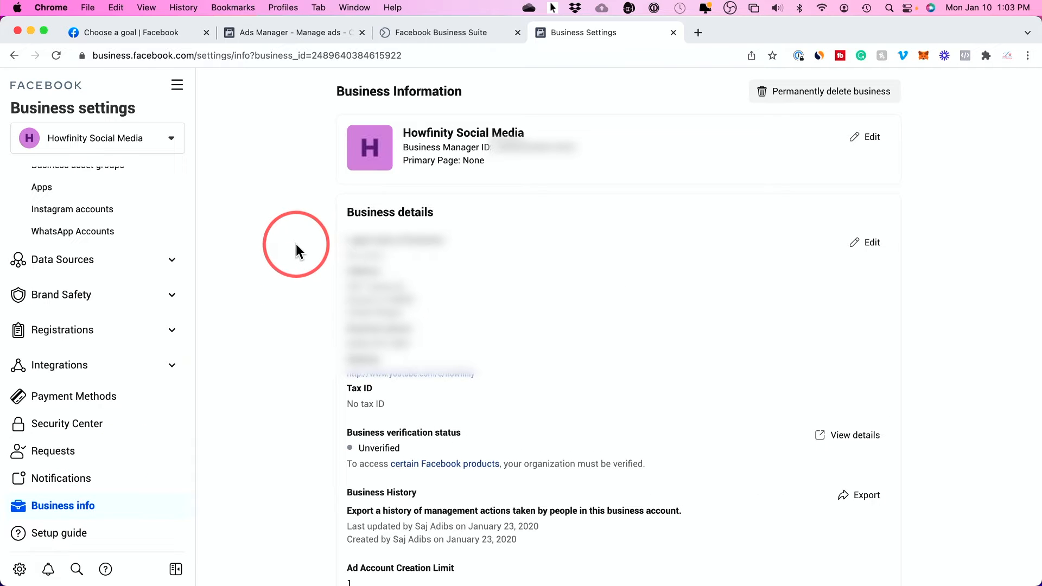
click(871, 139)
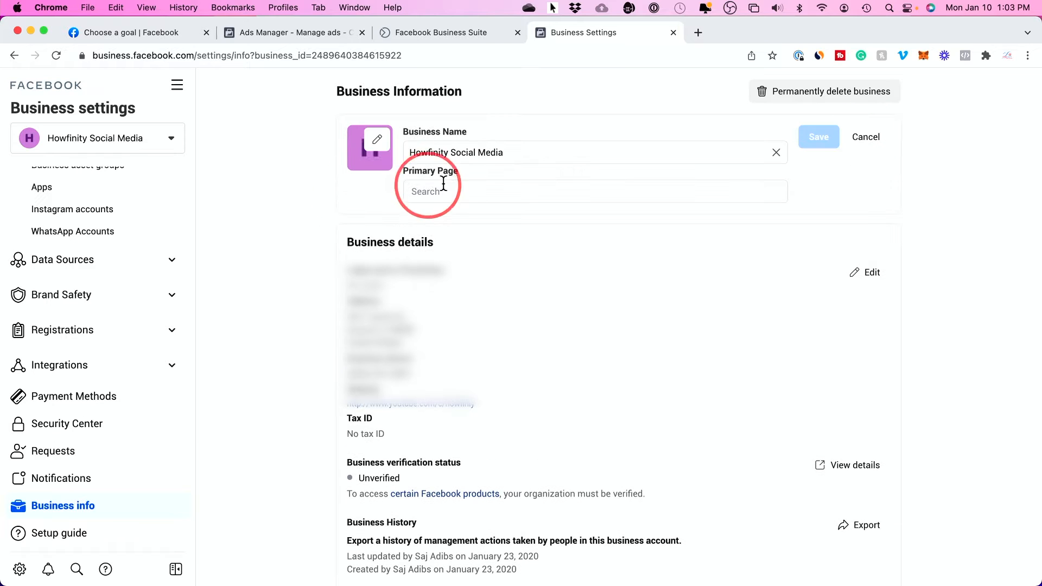
click(429, 192)
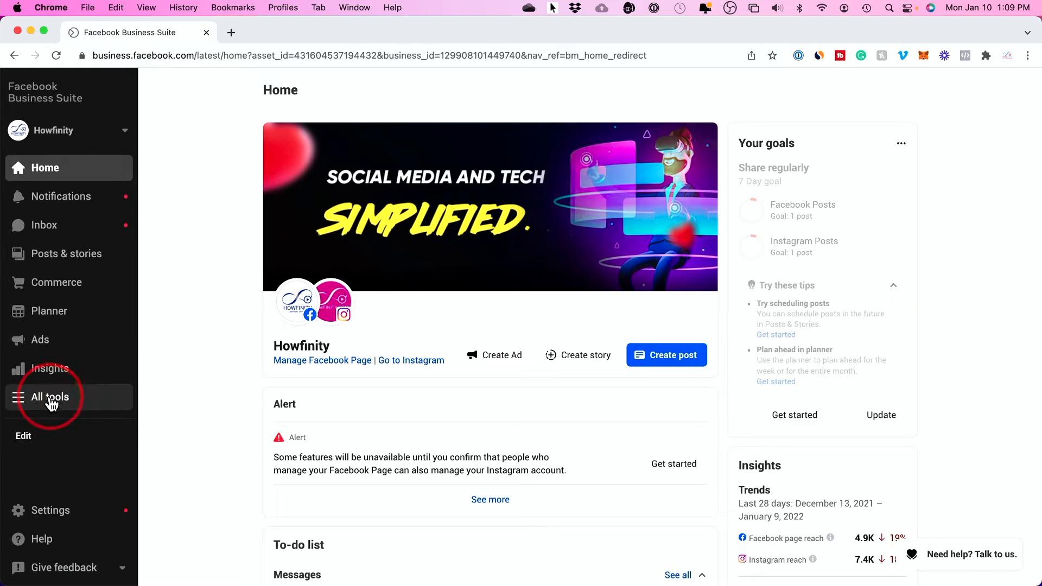
Open Ads Manager from the list of all Business Suite tools.
click(48, 398)
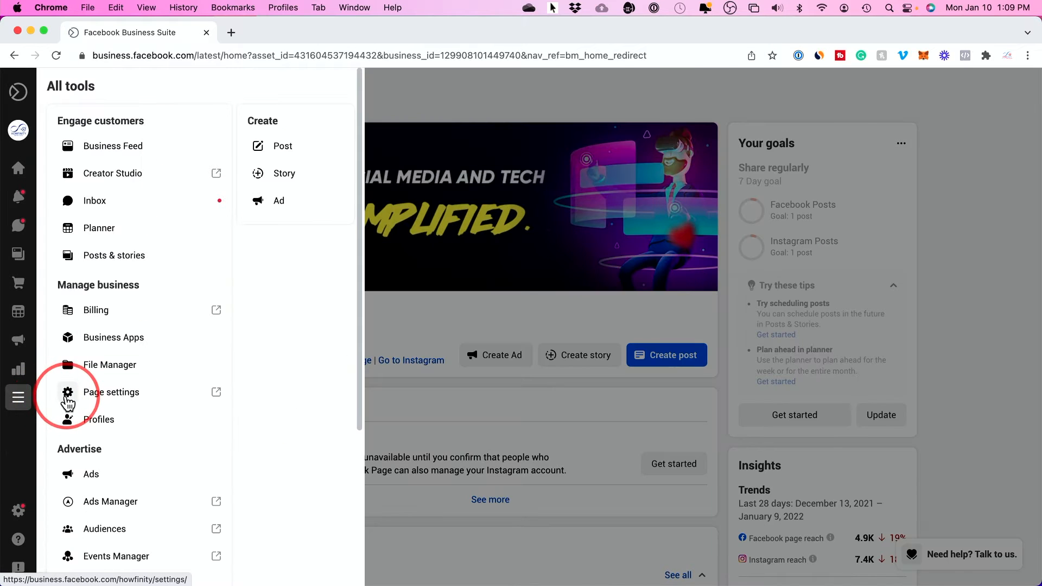
scroll(136, 412, down, 2)
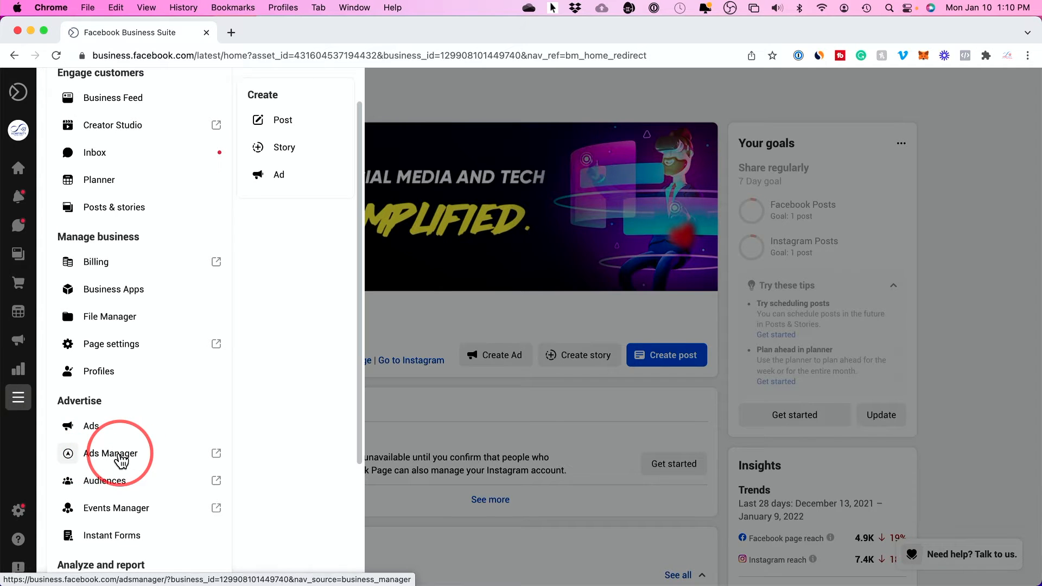
click(121, 460)
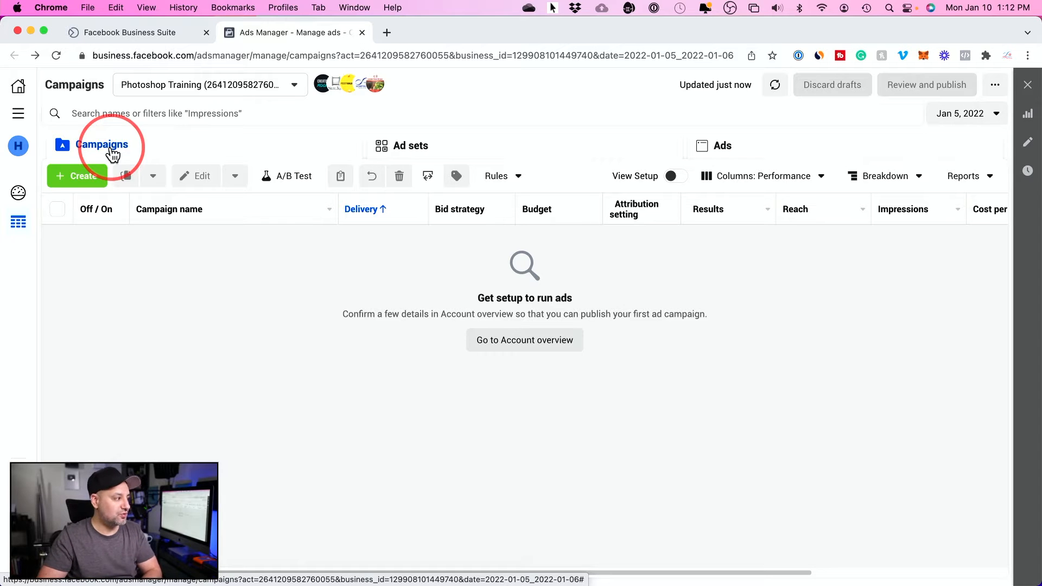
Review the campaign objectives for a new campaign and go to Account overview to check the ad setup requirements.
click(80, 179)
click(507, 291)
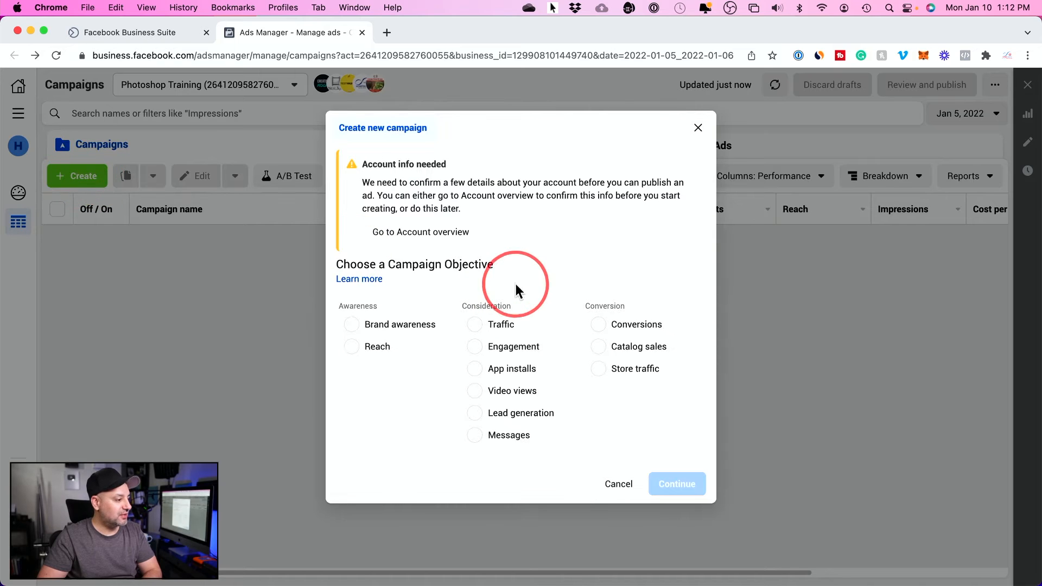
mouse_move(570, 374)
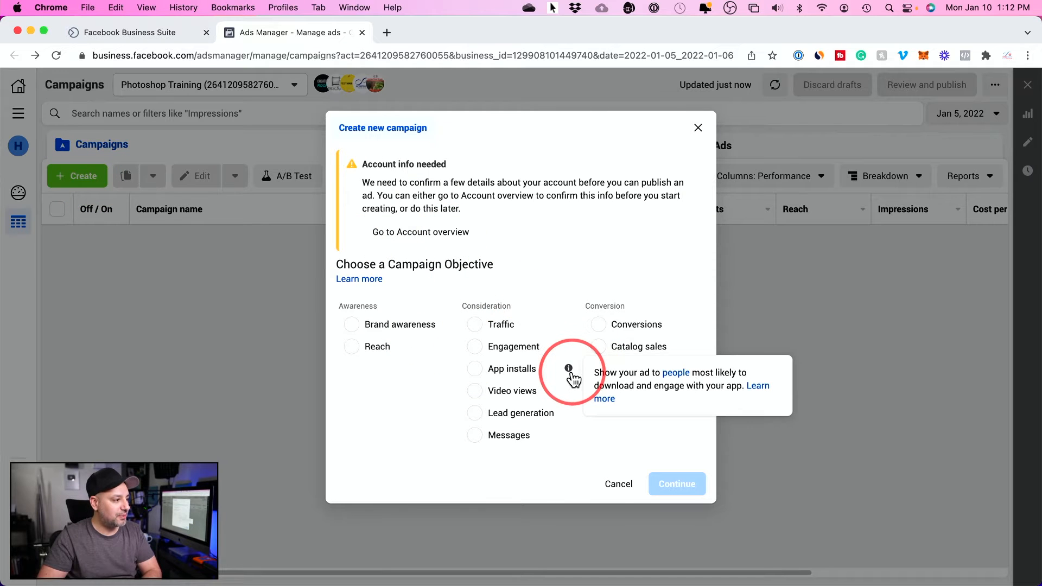
click(411, 237)
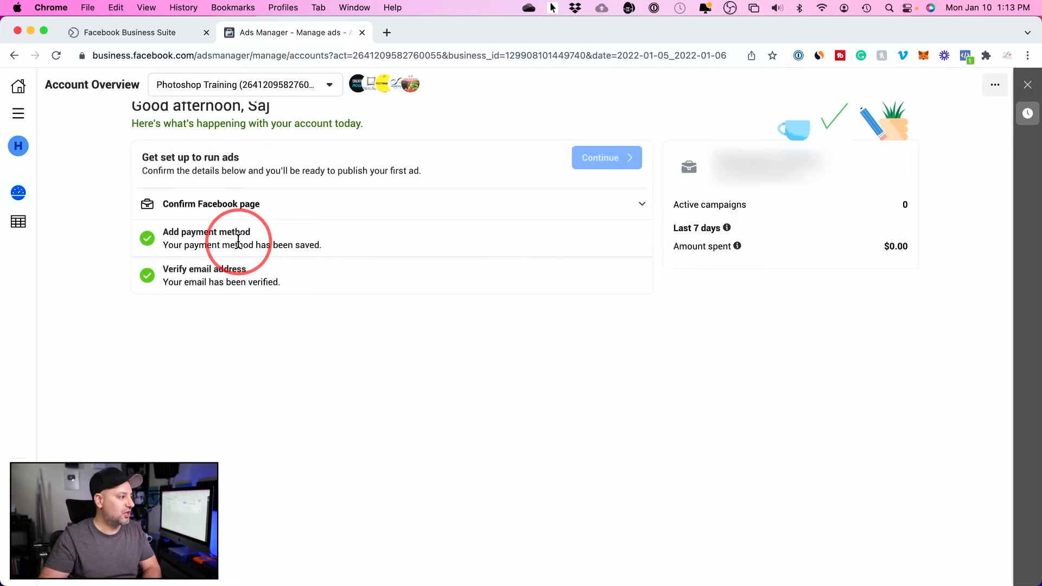
scroll(244, 228, up, 1)
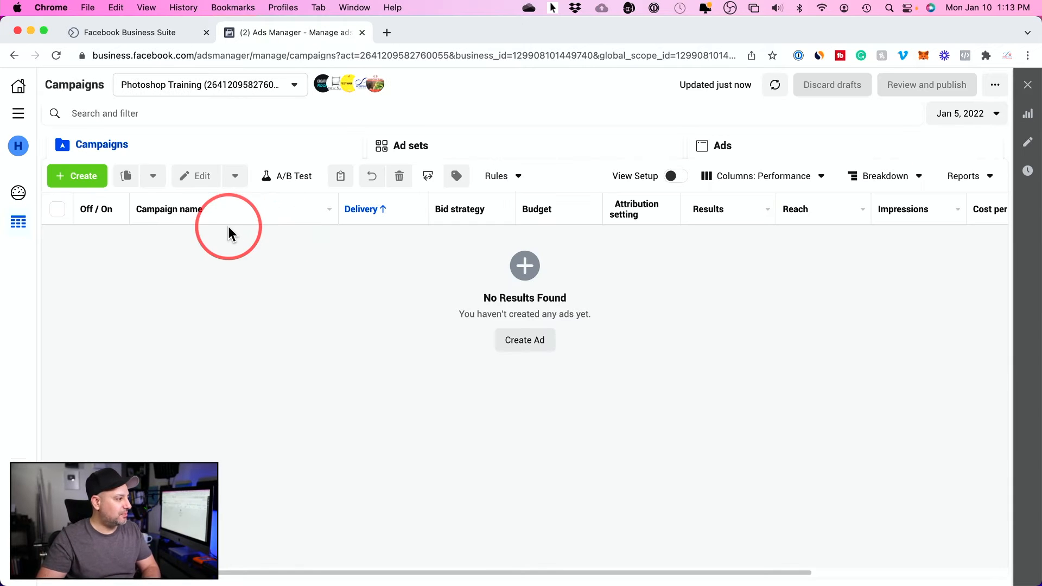
Reload Ads Manager from its list of all tools.
click(19, 116)
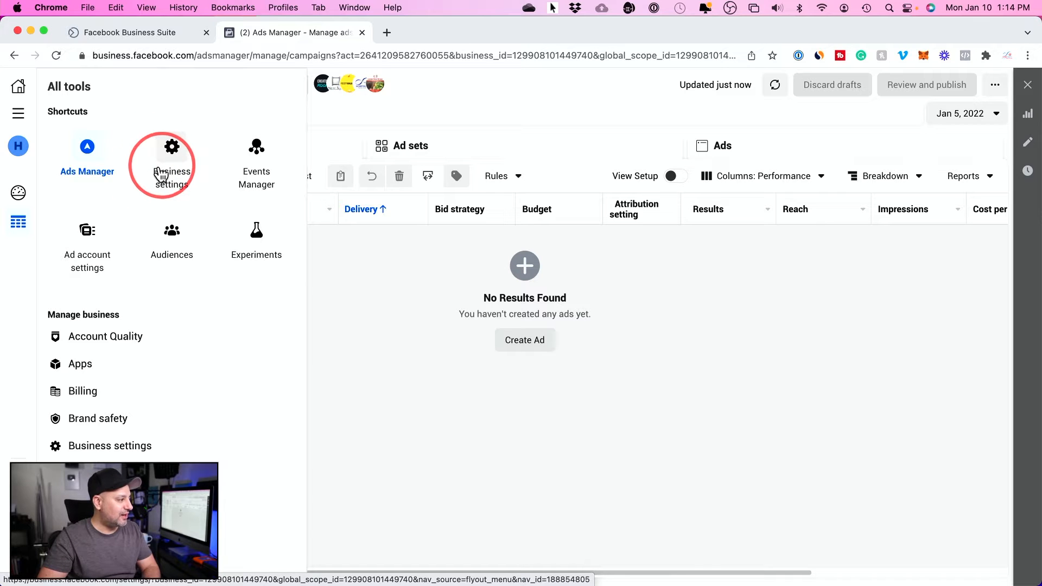
click(83, 165)
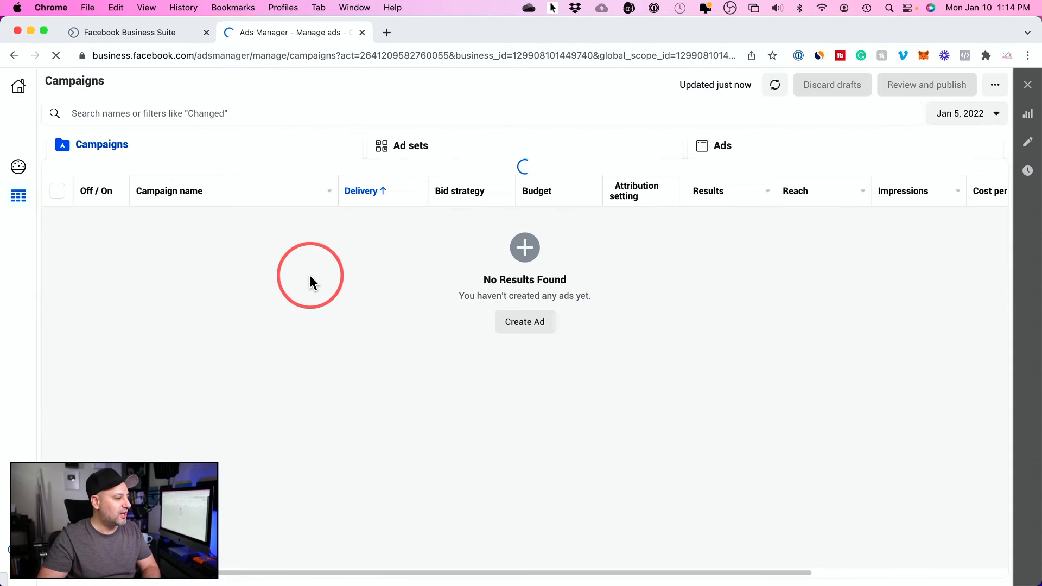
Start a new ad campaign and read the descriptions of the Consideration and Conversion objectives.
click(528, 339)
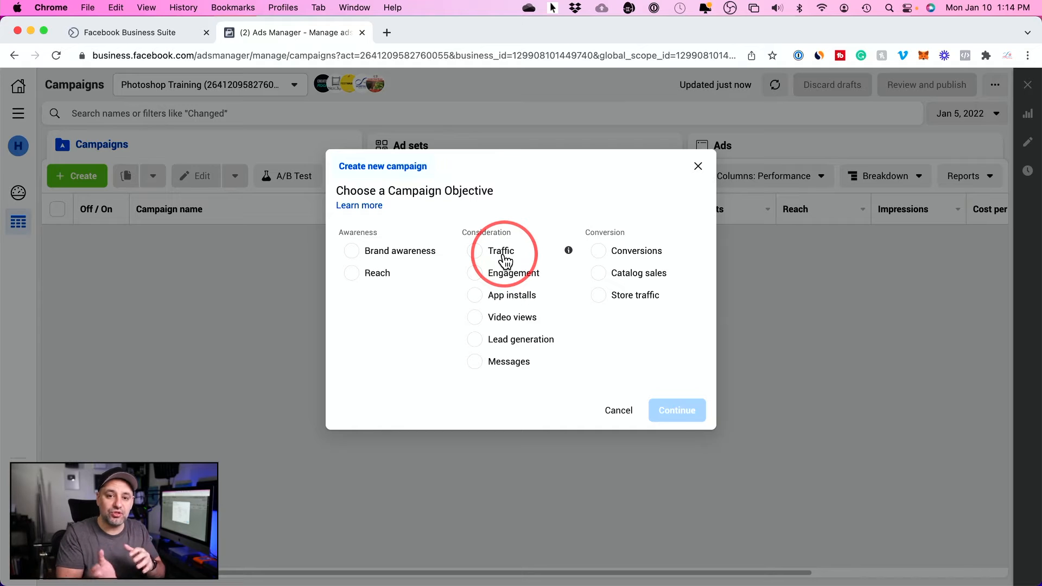
mouse_move(565, 279)
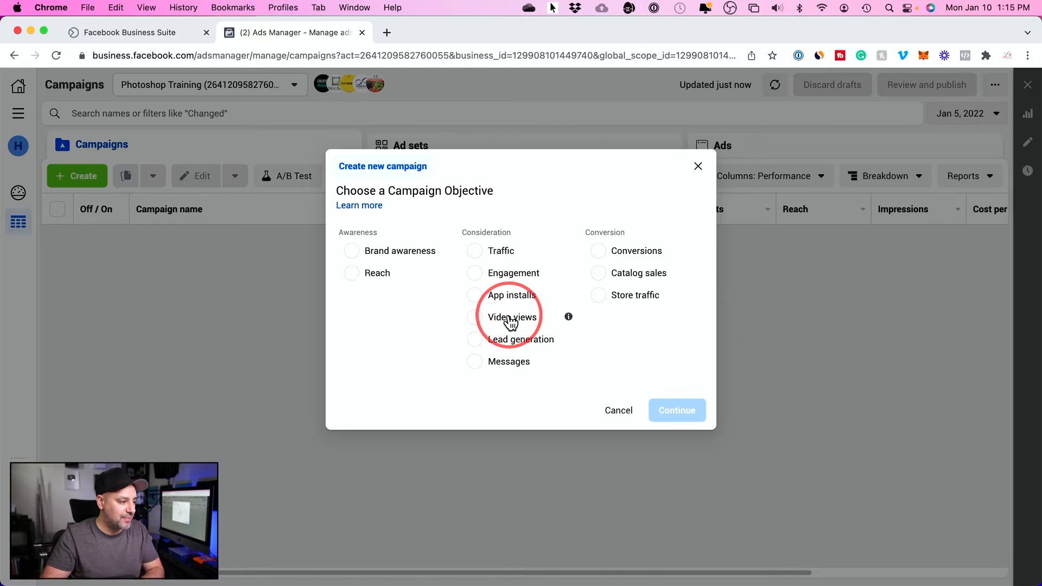
mouse_move(565, 324)
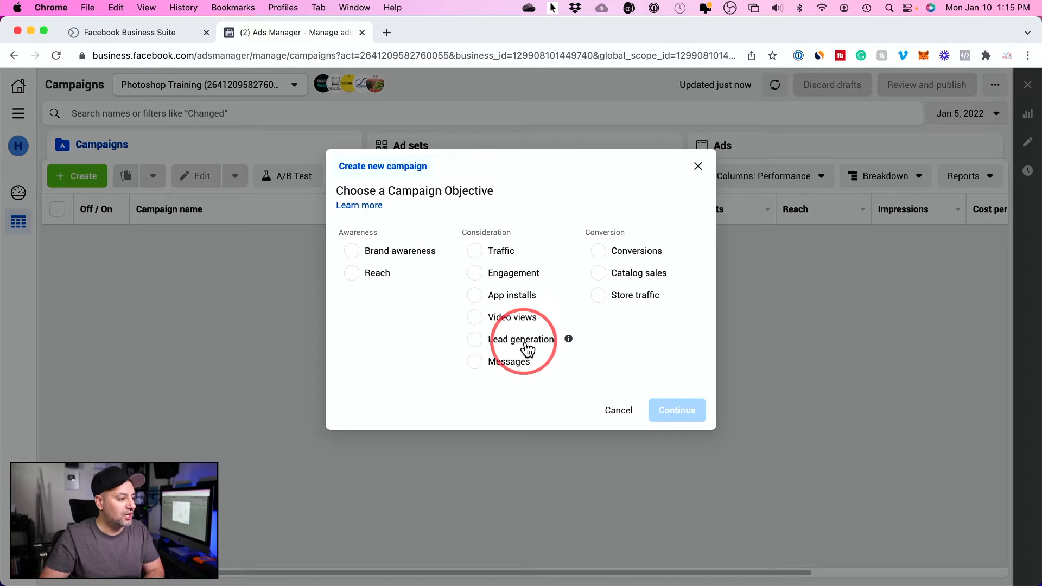
mouse_move(568, 342)
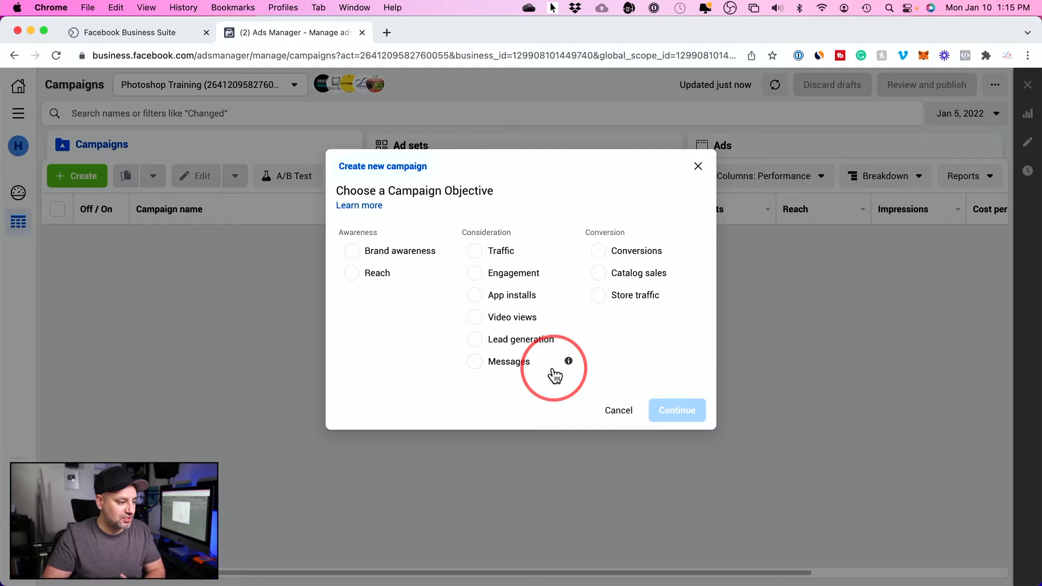
mouse_move(569, 365)
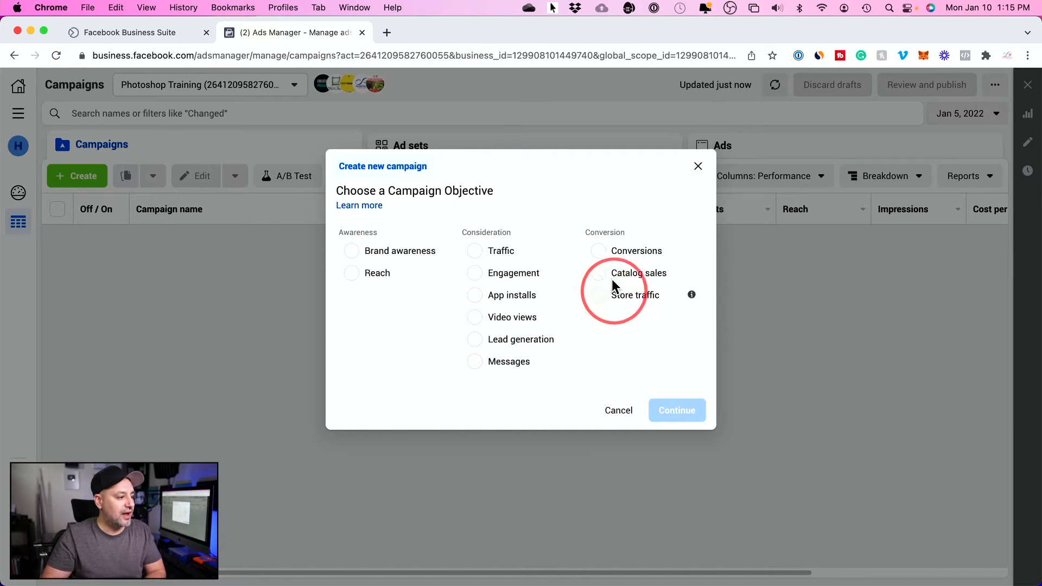
mouse_move(696, 254)
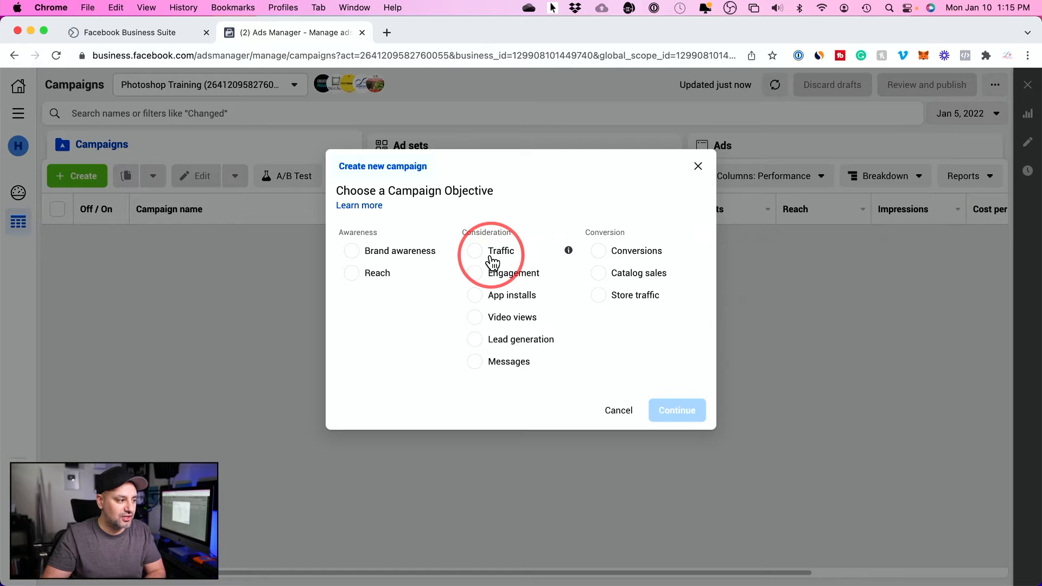
mouse_move(568, 250)
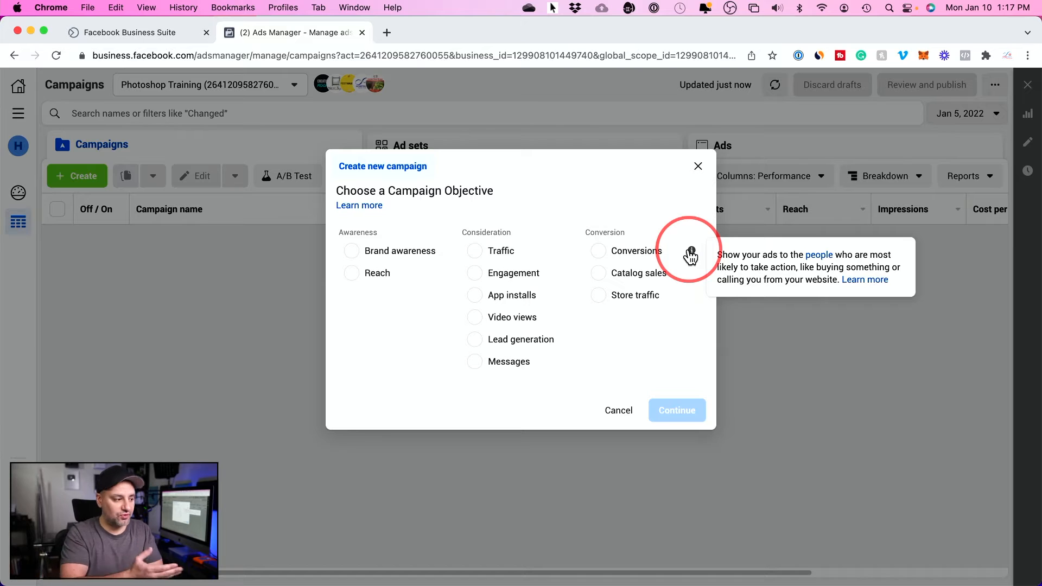
mouse_move(689, 274)
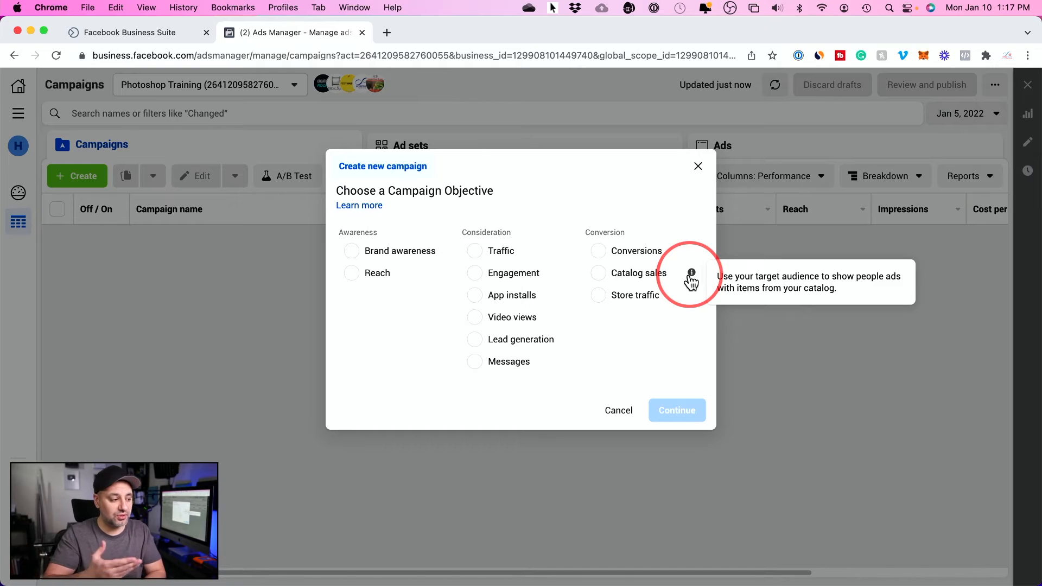
mouse_move(690, 299)
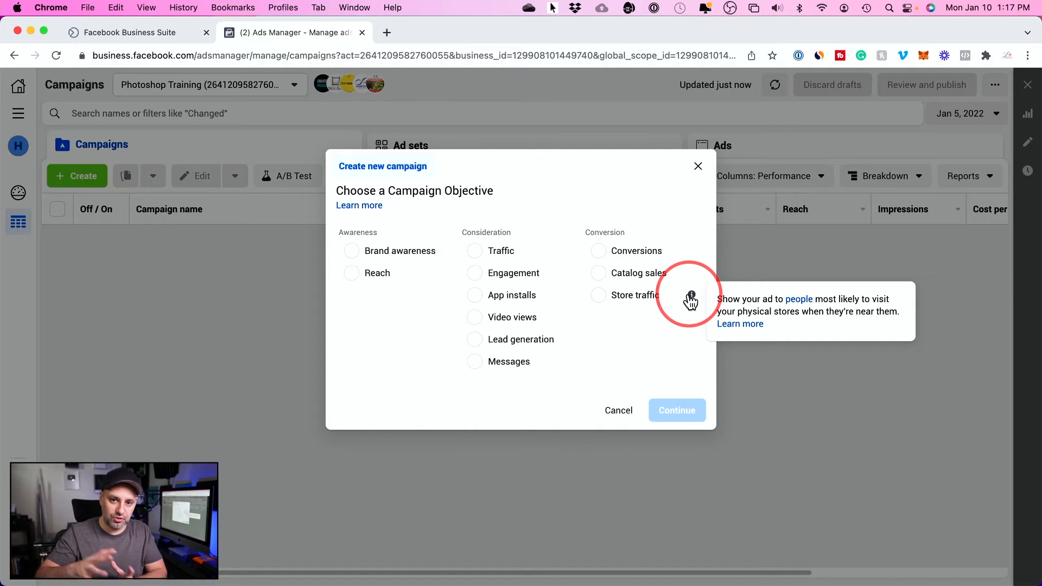
Create the campaign with the Conversions objective, leaving the optional campaign, ad set and ad names blank.
click(598, 253)
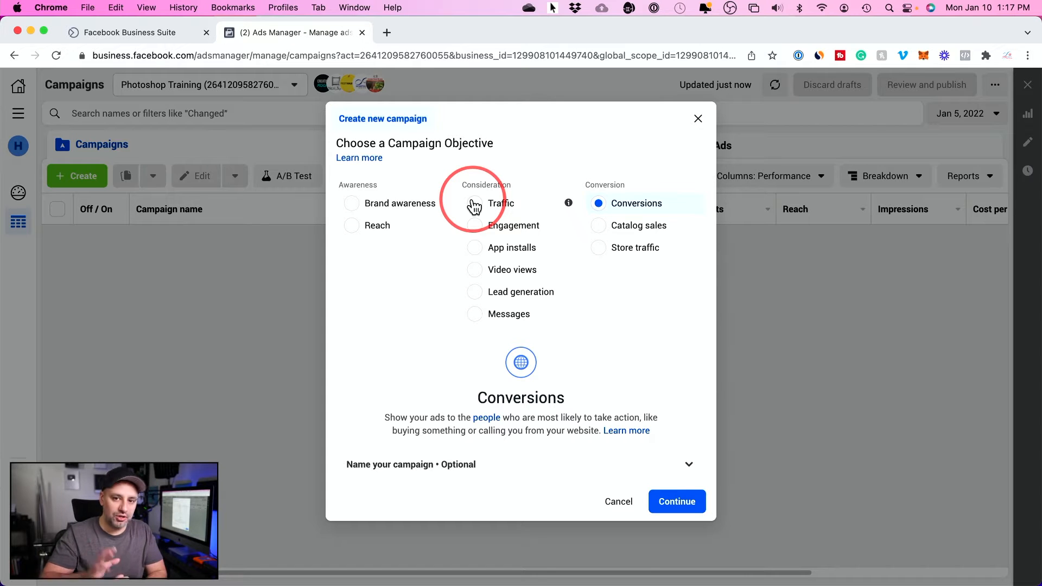
click(678, 462)
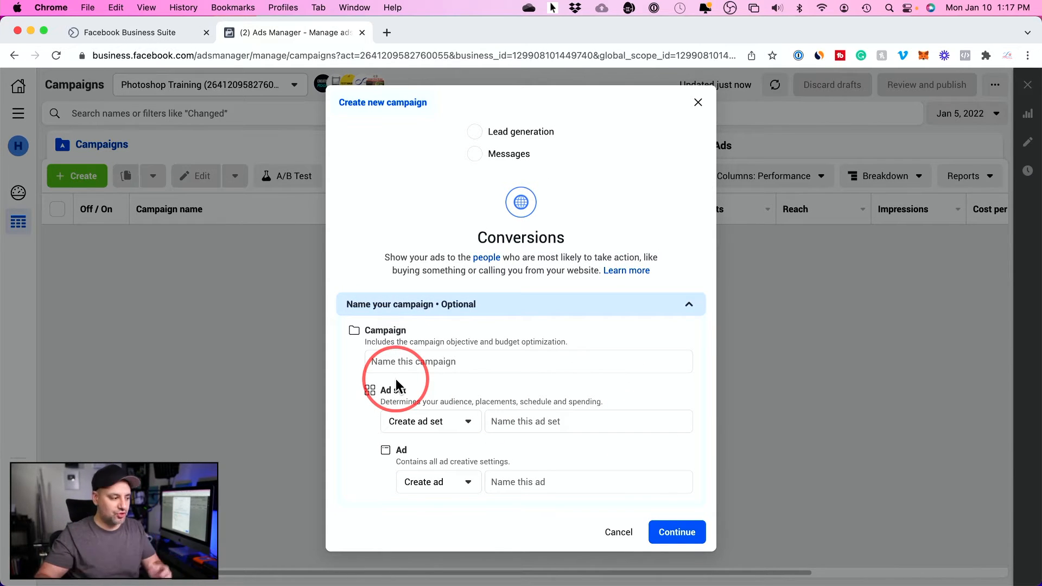
double_click(367, 331)
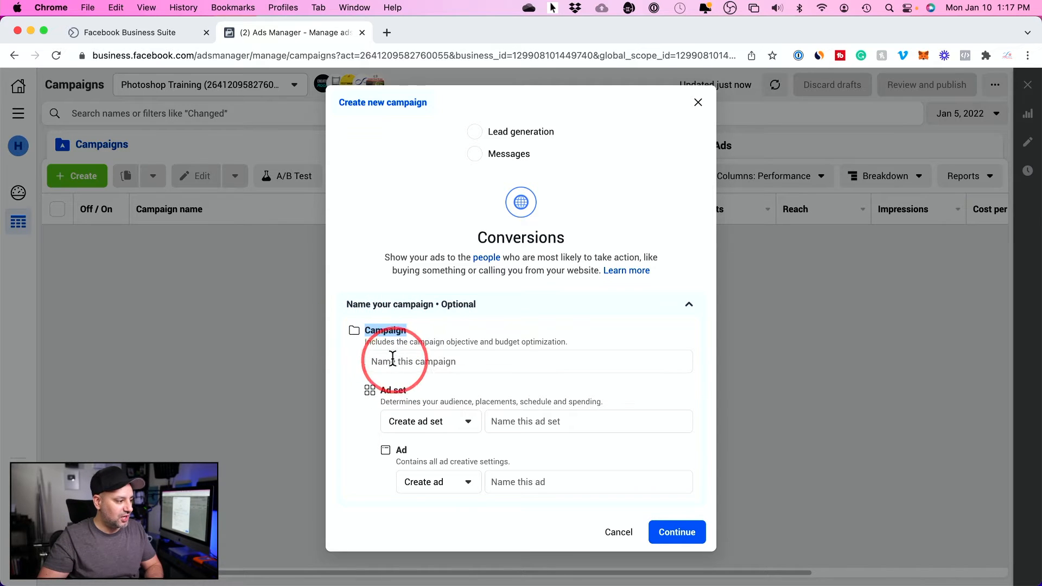
drag(381, 390, 415, 389)
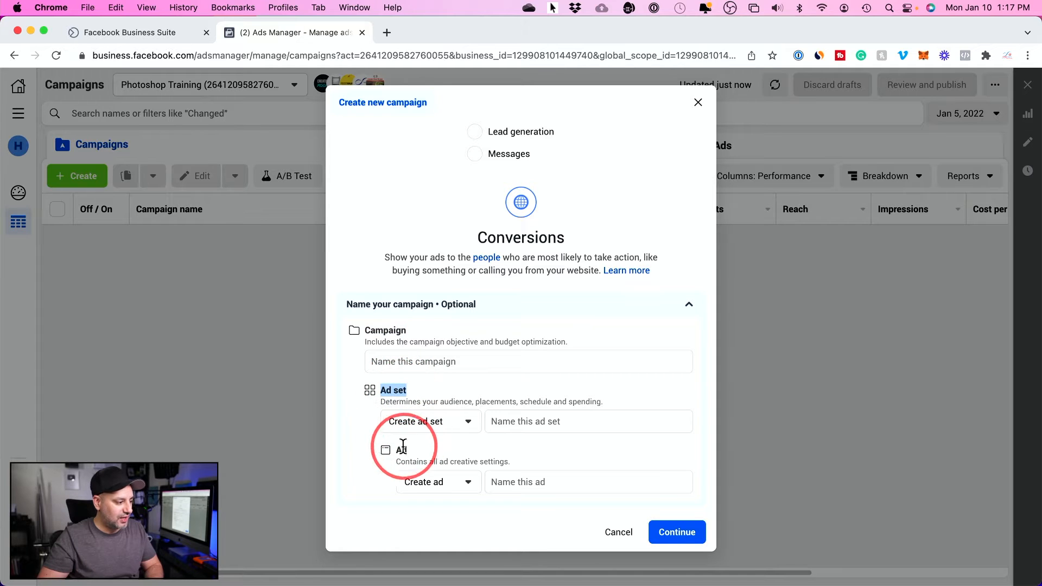
drag(396, 450, 411, 451)
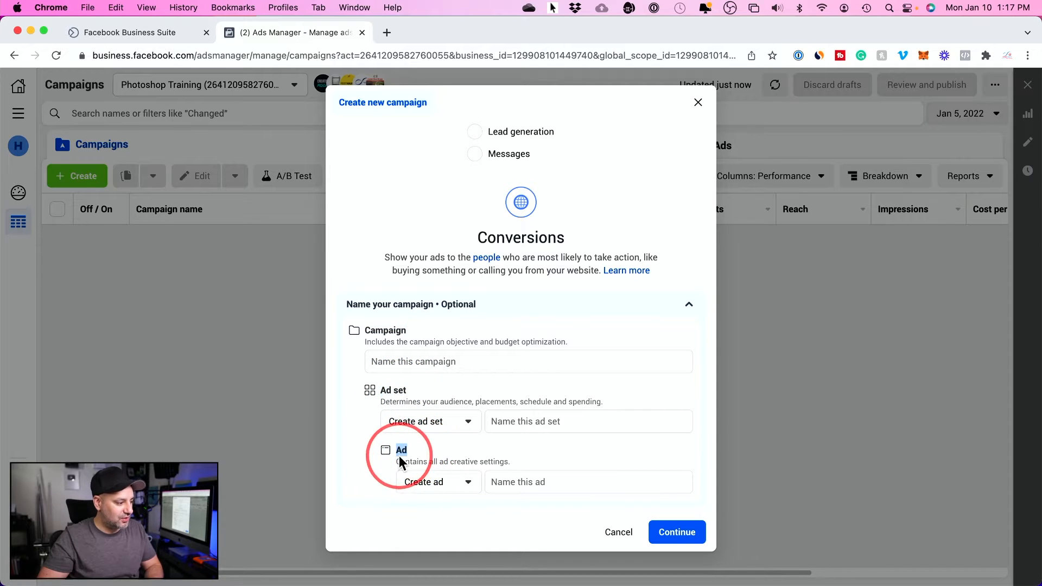
click(690, 306)
click(689, 503)
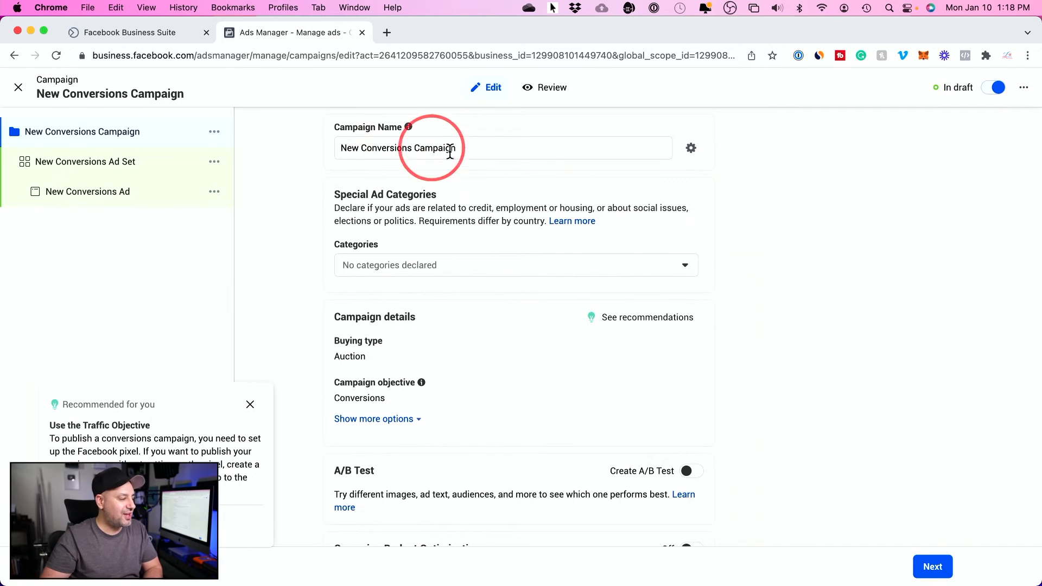
Rename the campaign as "conversion - video ad v1".
drag(450, 152, 444, 147)
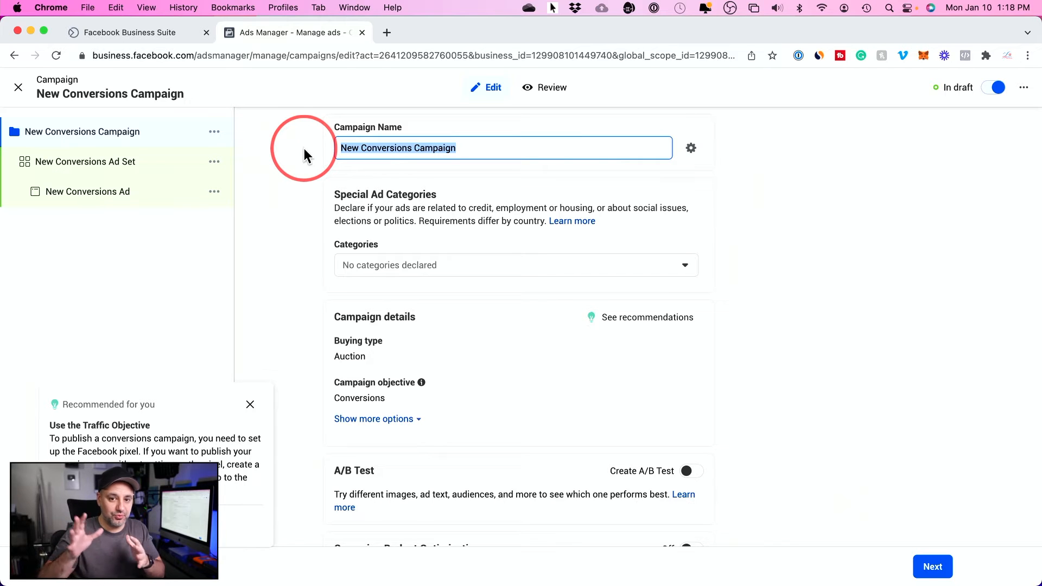
text(conv)
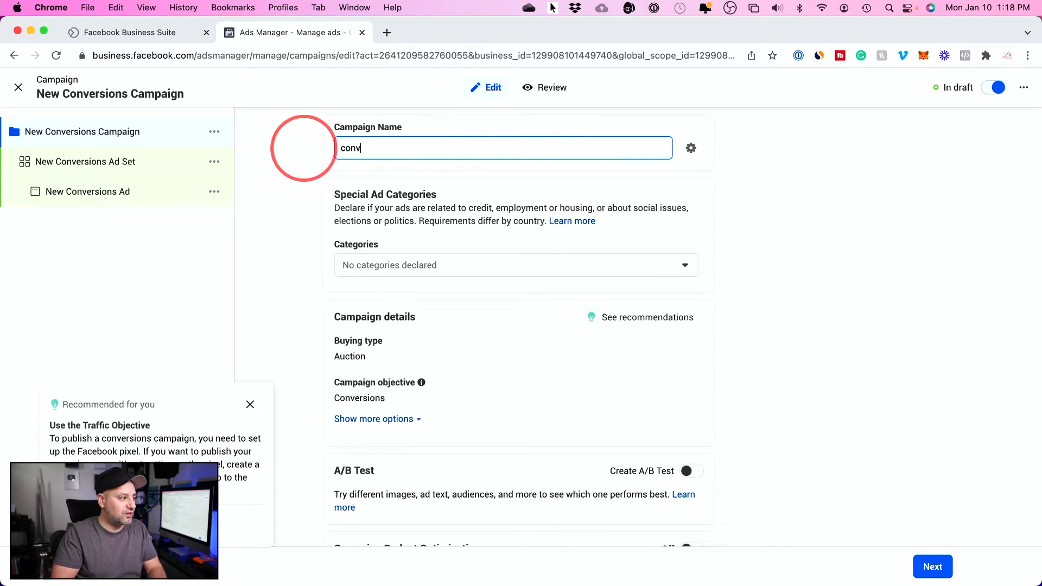
text(ersion - )
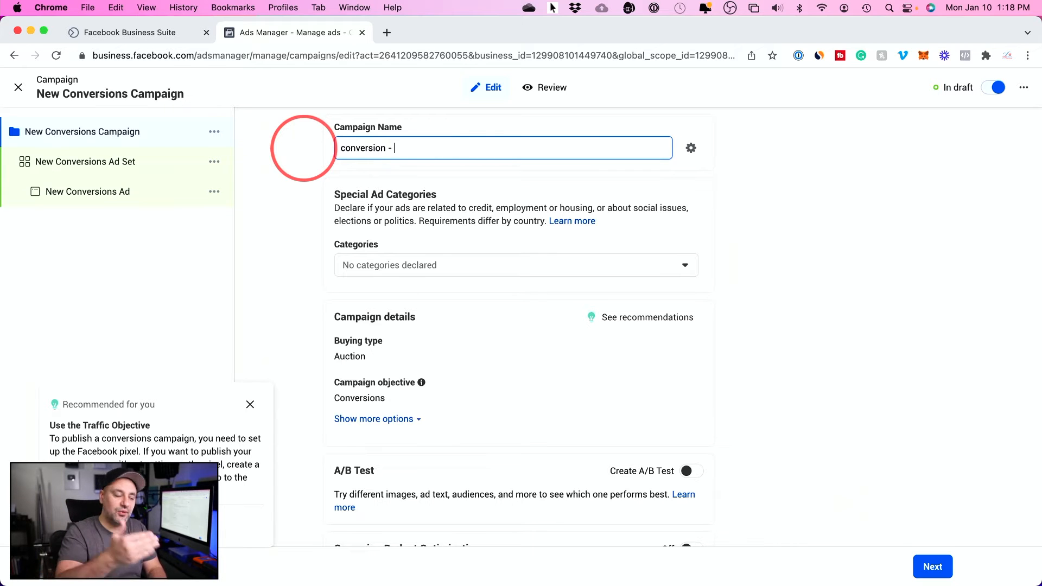
text(video ad )
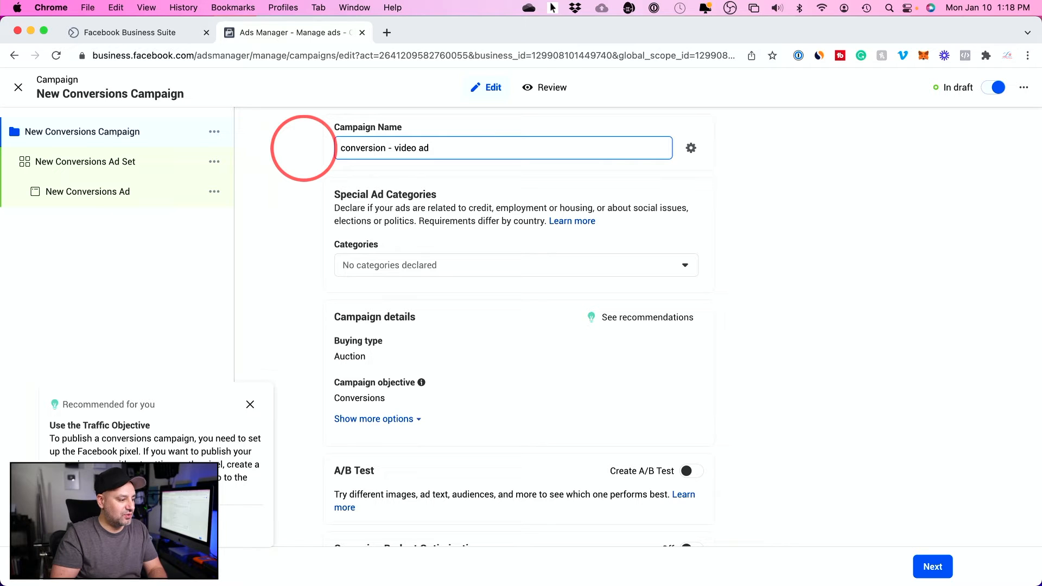
text(v1)
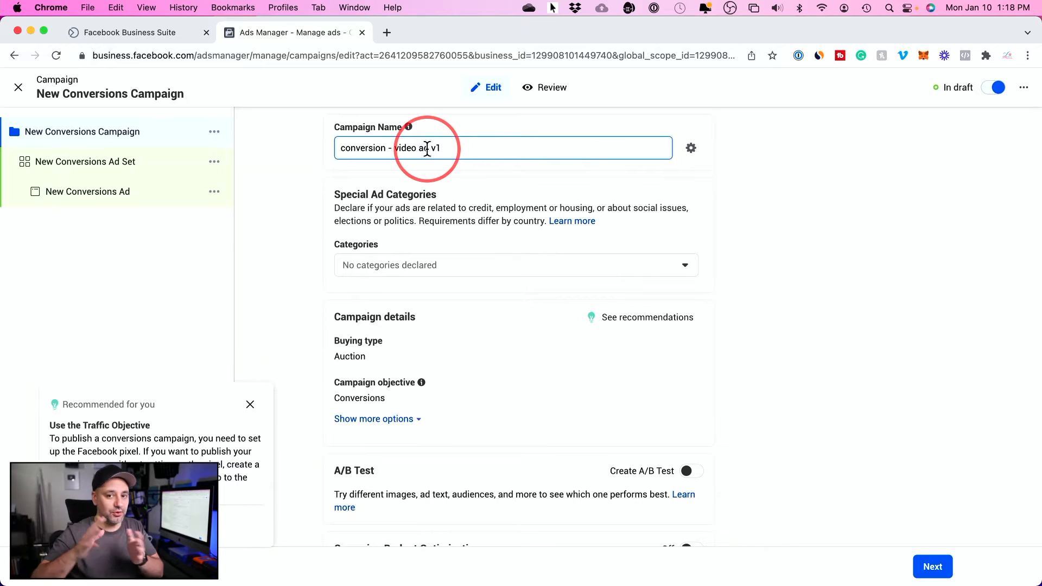
Review the available special ad categories without declaring any for the campaign.
scroll(325, 203, down, 1)
scroll(326, 200, down, 1)
scroll(324, 198, down, 1)
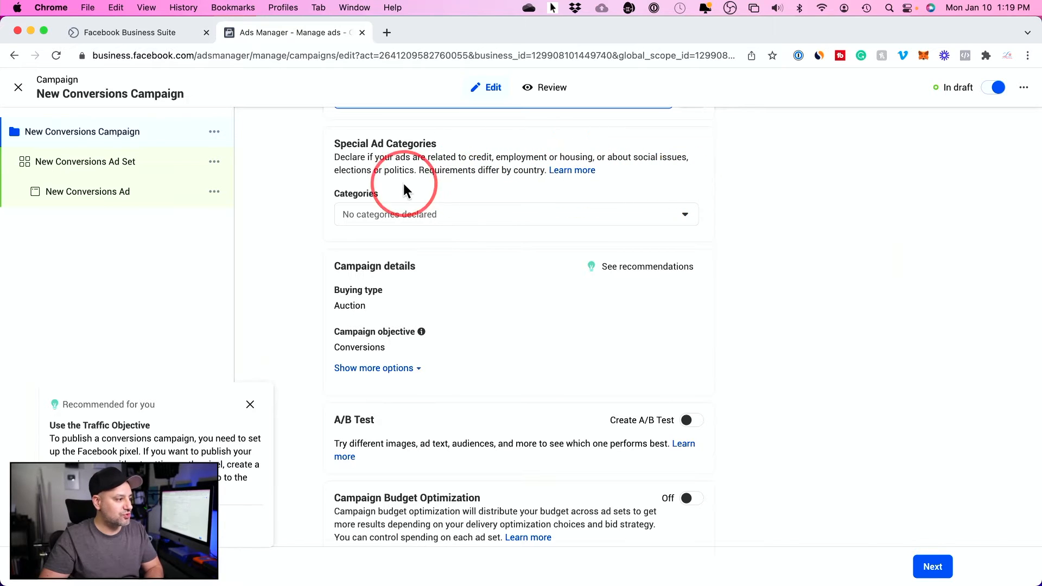
click(388, 215)
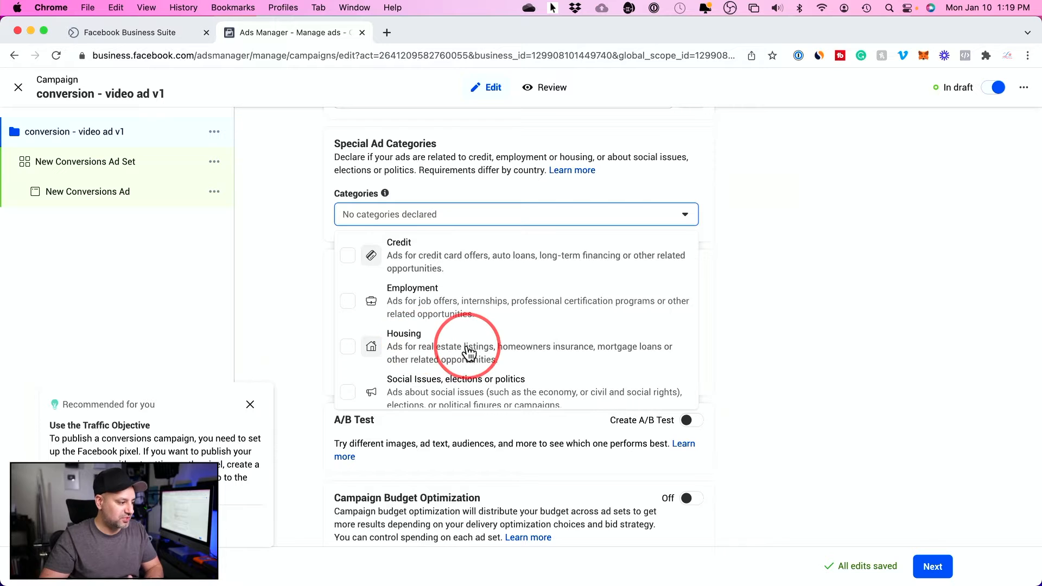
scroll(469, 354, down, 1)
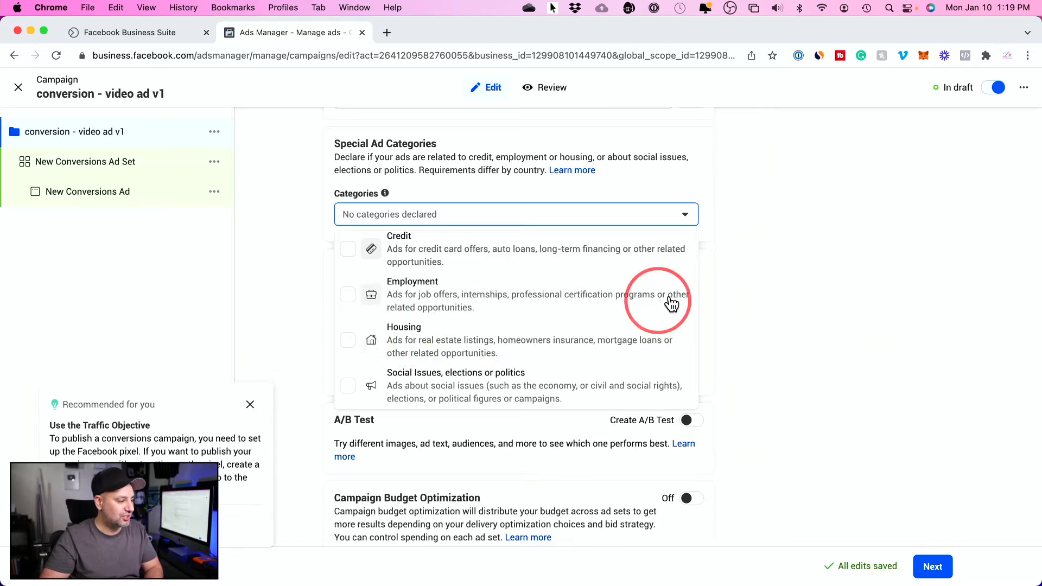
click(721, 266)
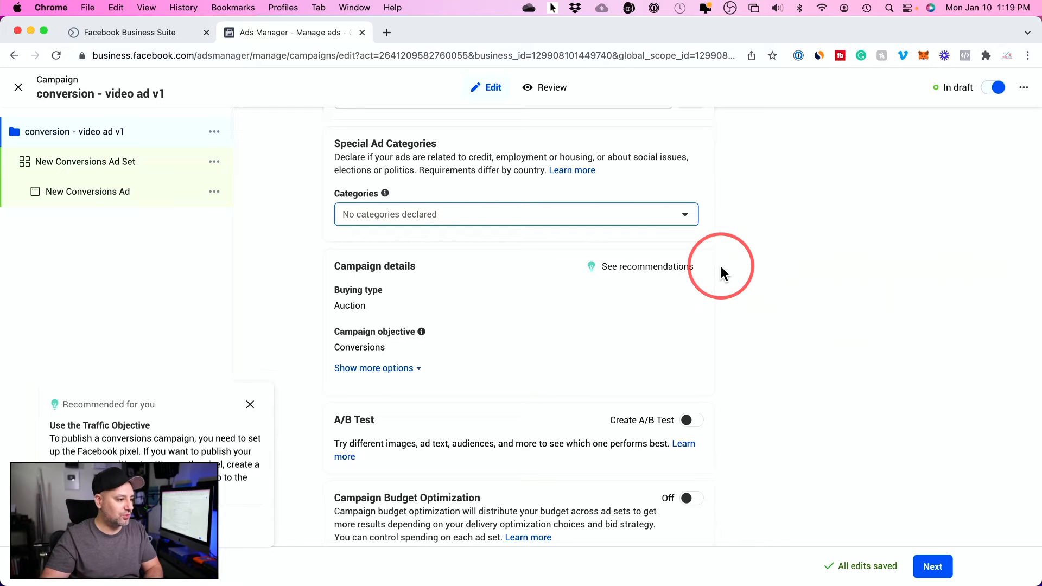
Open the campaign's buying type for editing and check which options it offers.
scroll(726, 268, down, 1)
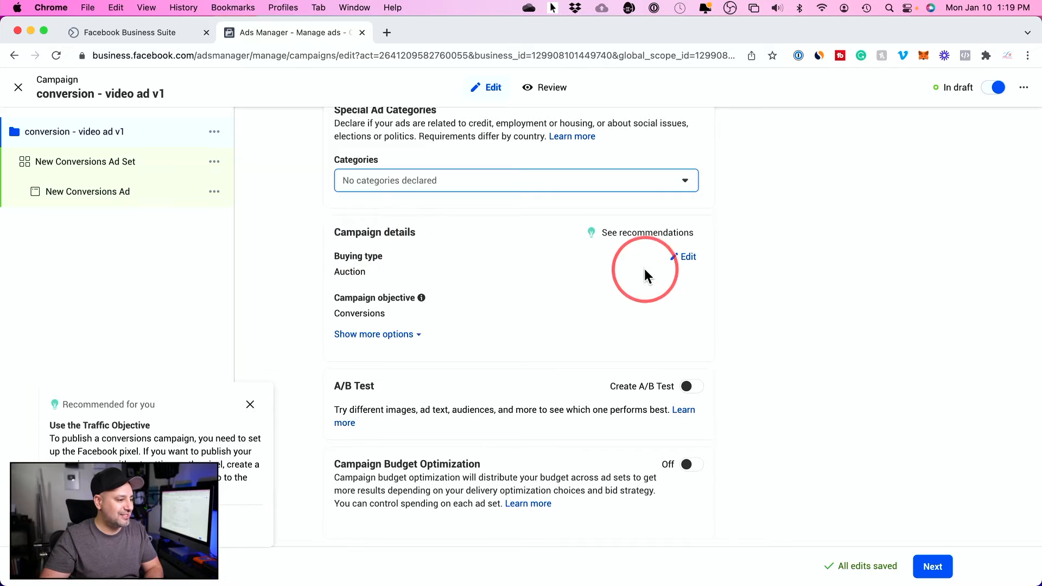
click(686, 258)
click(481, 282)
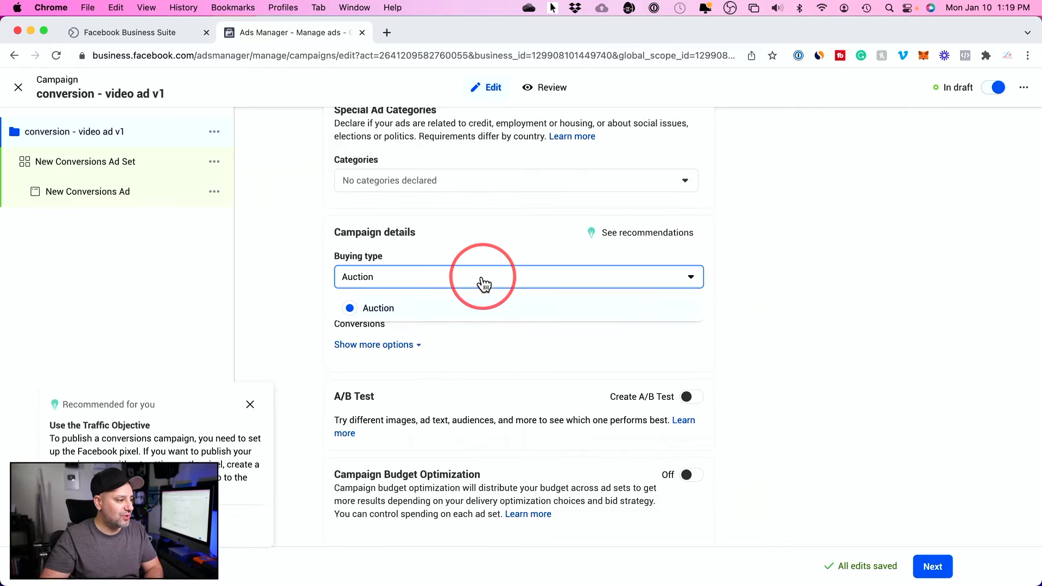
click(463, 281)
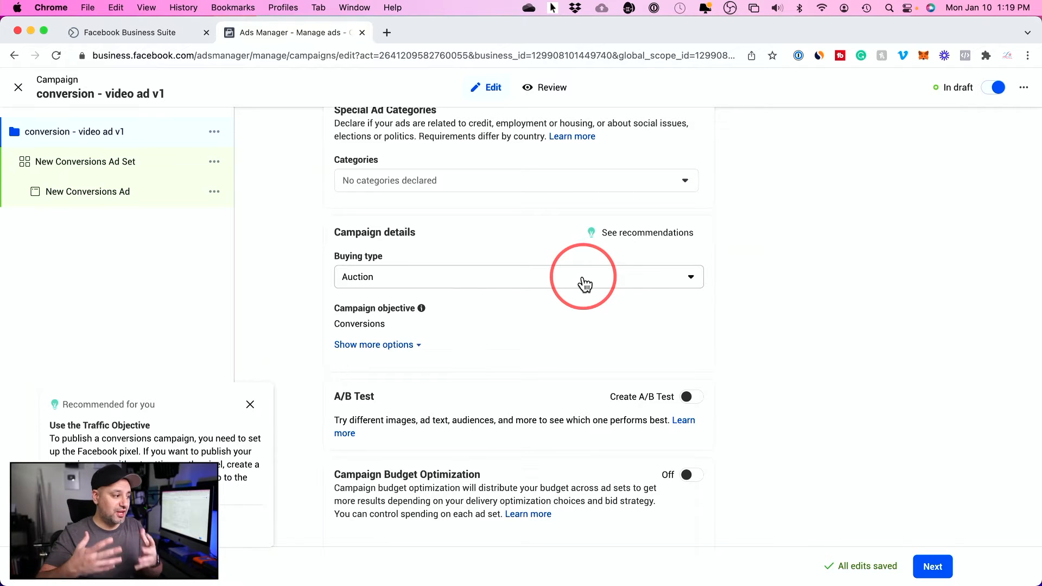
Dismiss the campaign recommendations and continue to the ad set settings.
scroll(581, 284, down, 1)
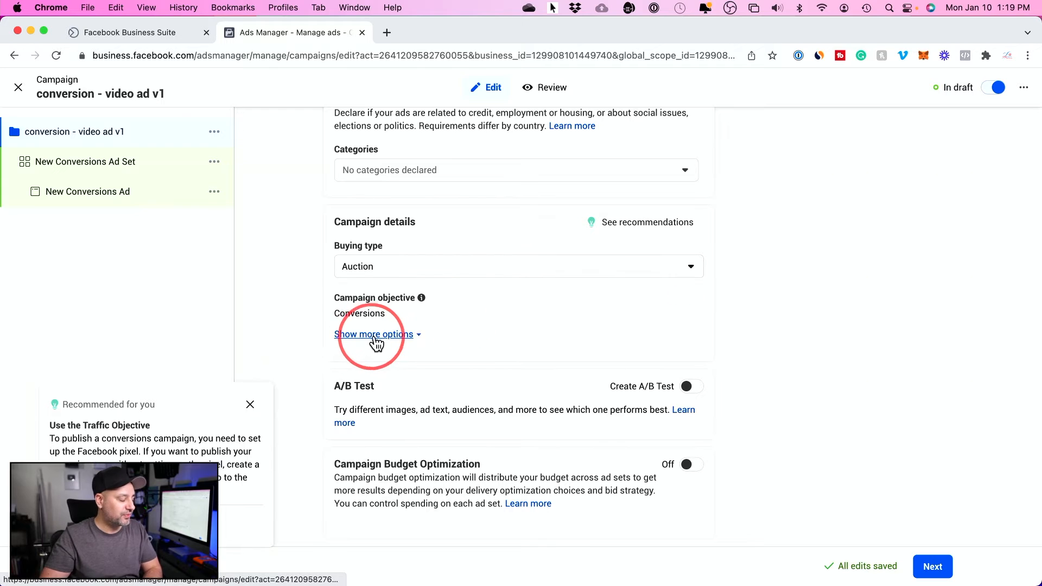
mouse_move(364, 308)
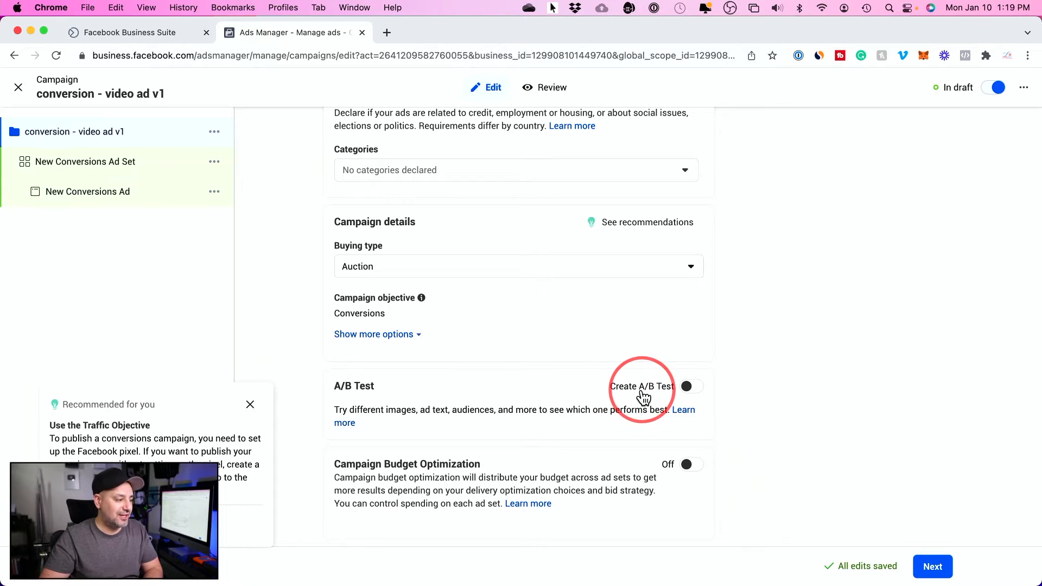
click(249, 405)
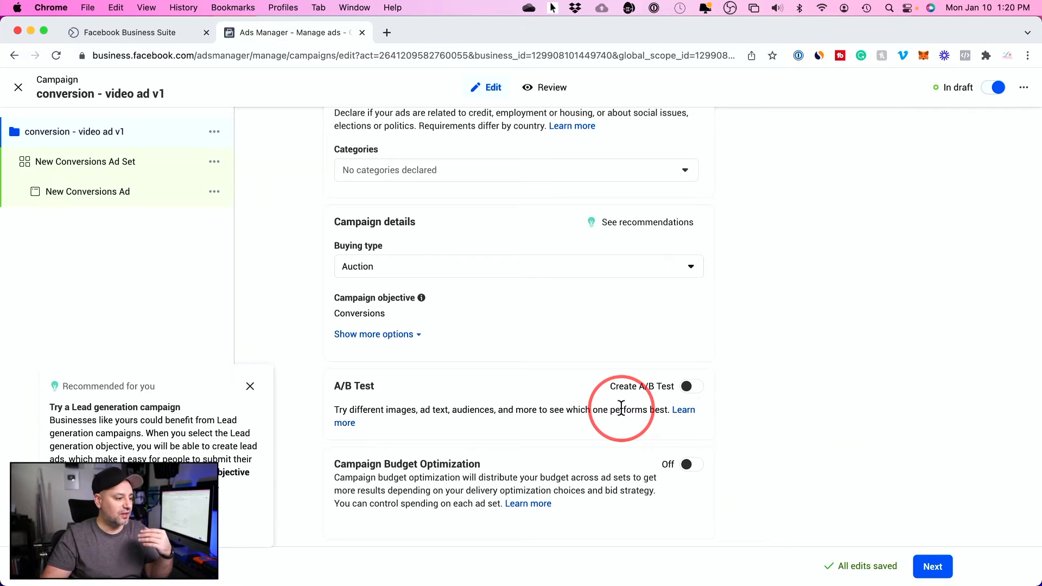
click(250, 386)
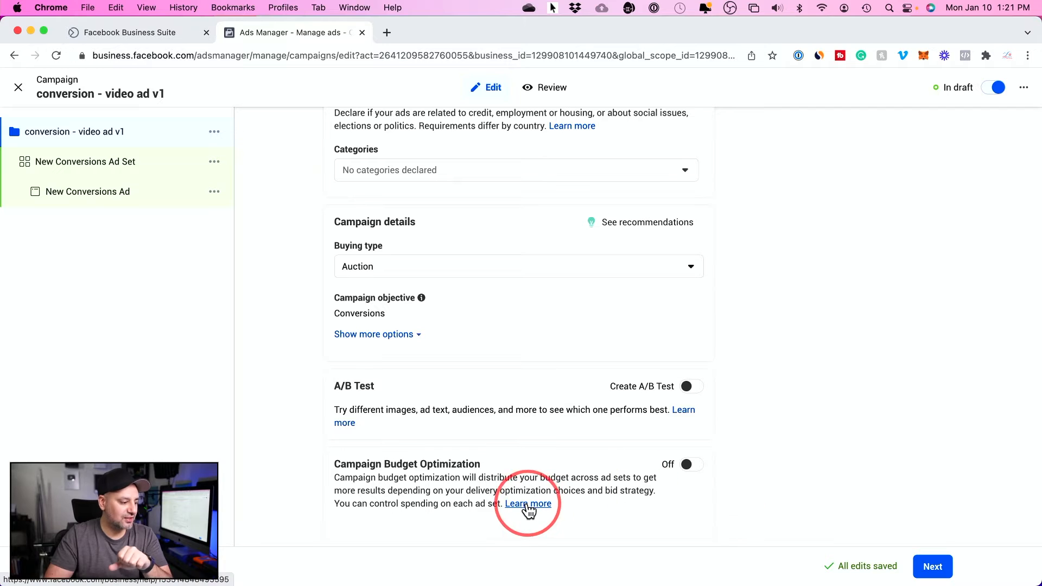
click(935, 566)
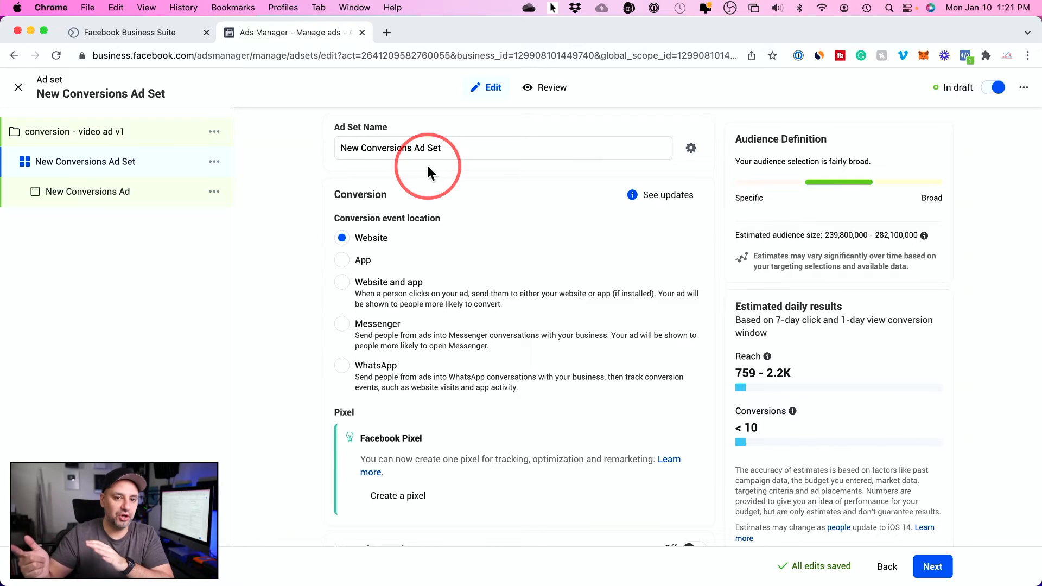
scroll(428, 165, down, 1)
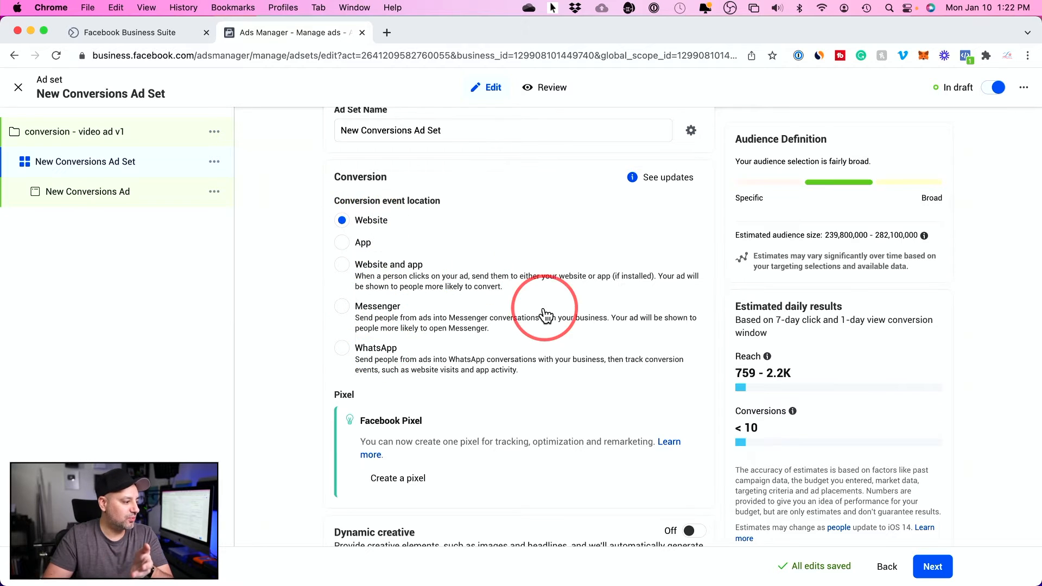
scroll(545, 312, down, 3)
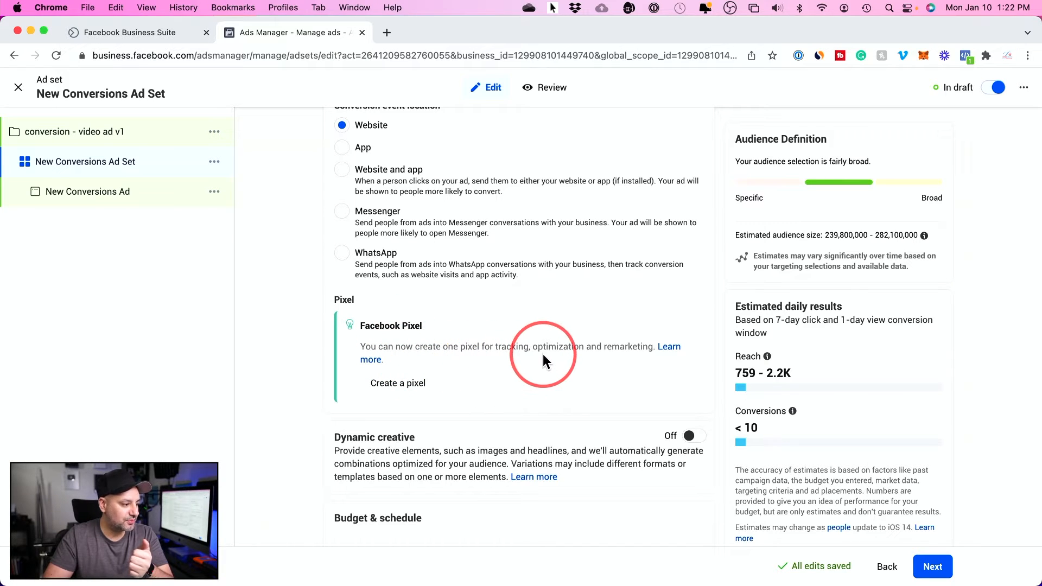
scroll(625, 357, down, 1)
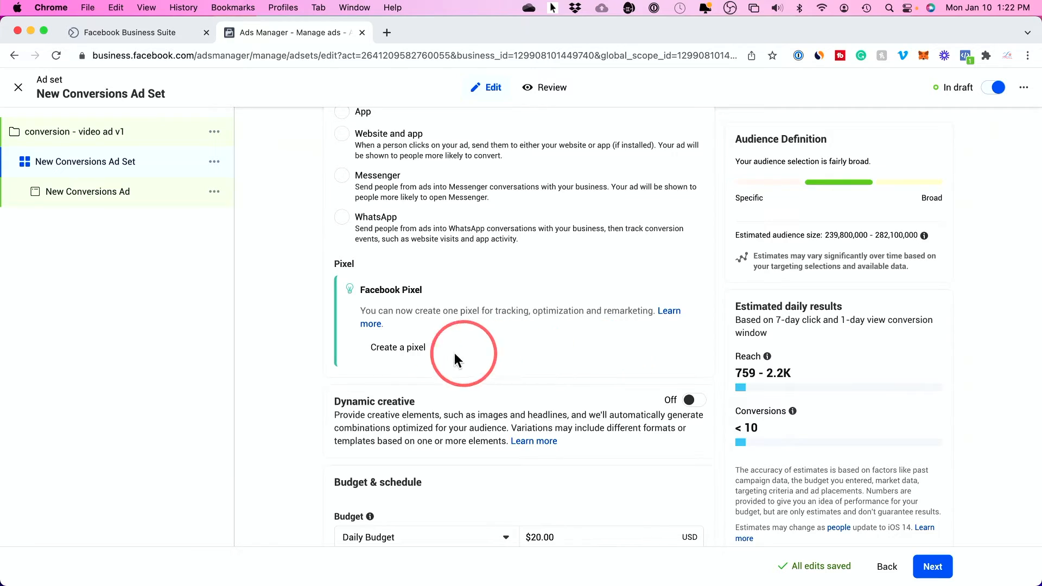
click(387, 354)
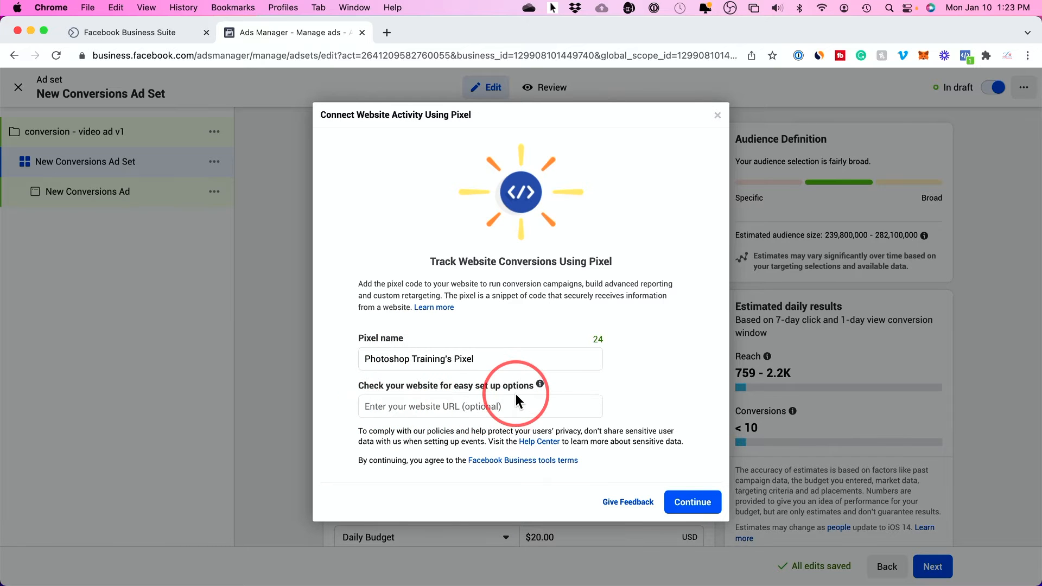
click(702, 506)
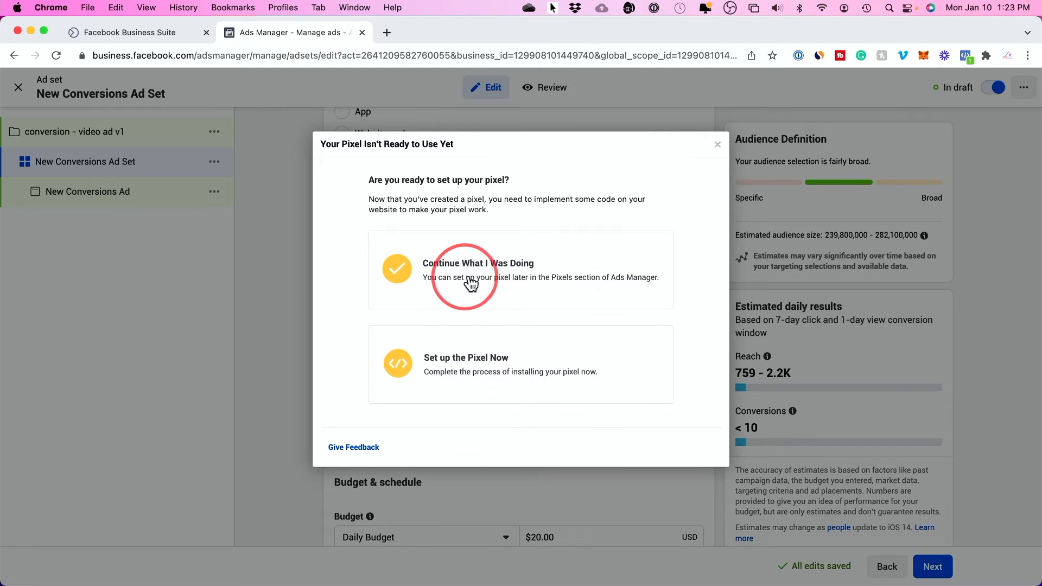
Start the pixel setup, examine the manual base code and its placement above the closing head tag, and return to the installation methods.
click(480, 371)
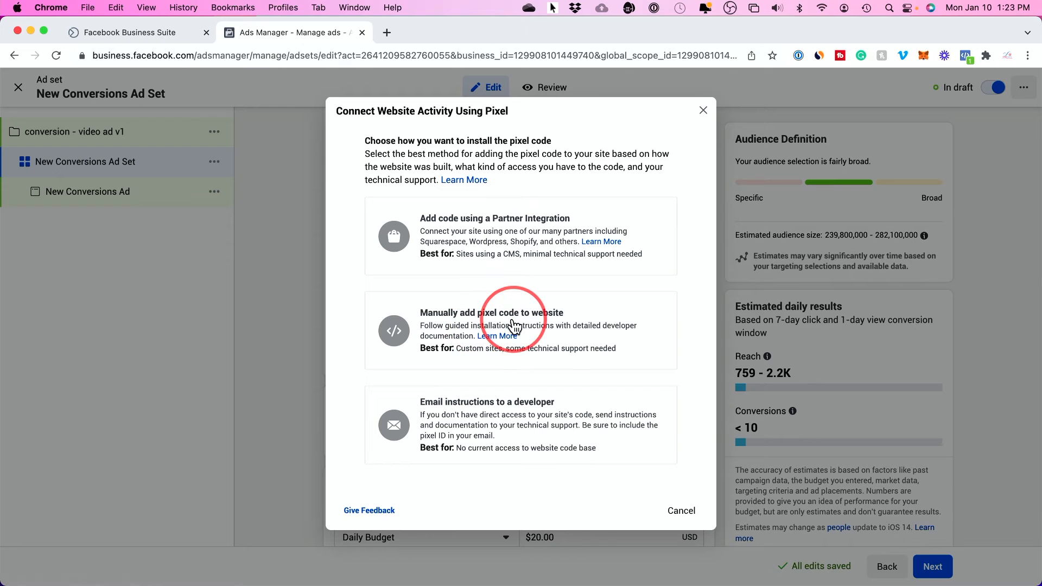
click(548, 328)
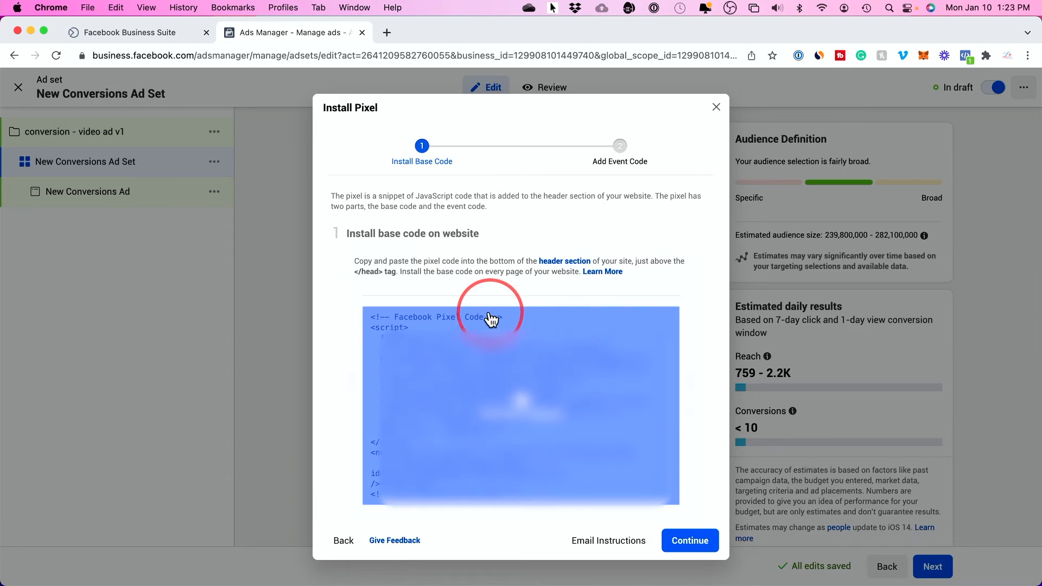
click(524, 403)
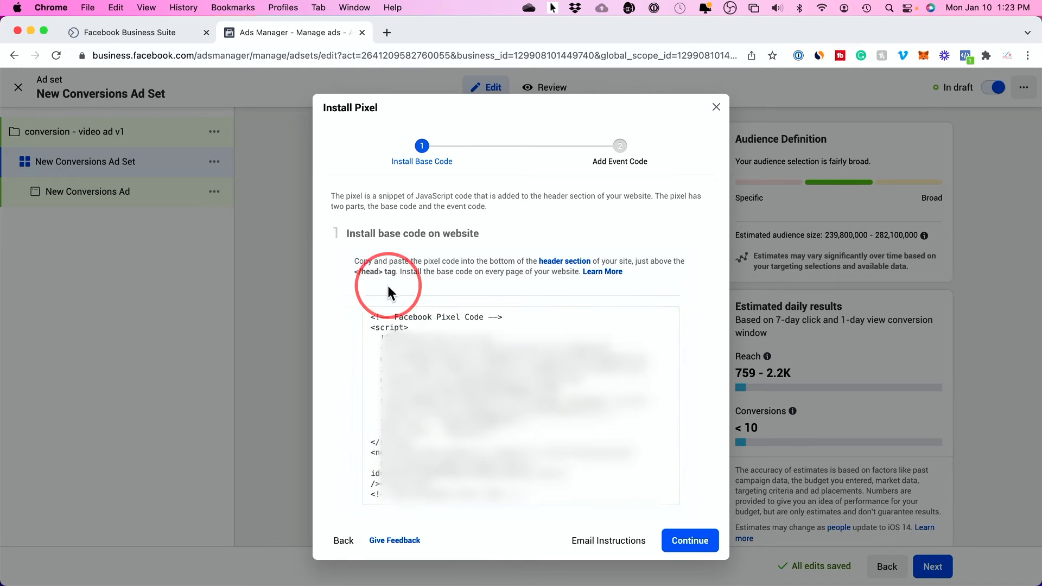
drag(357, 271, 399, 271)
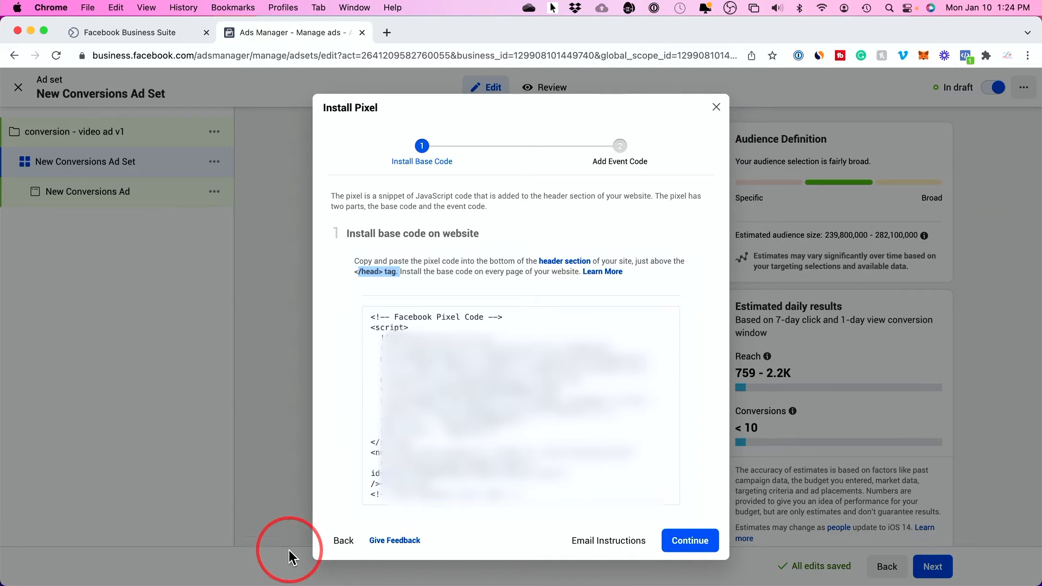
click(345, 541)
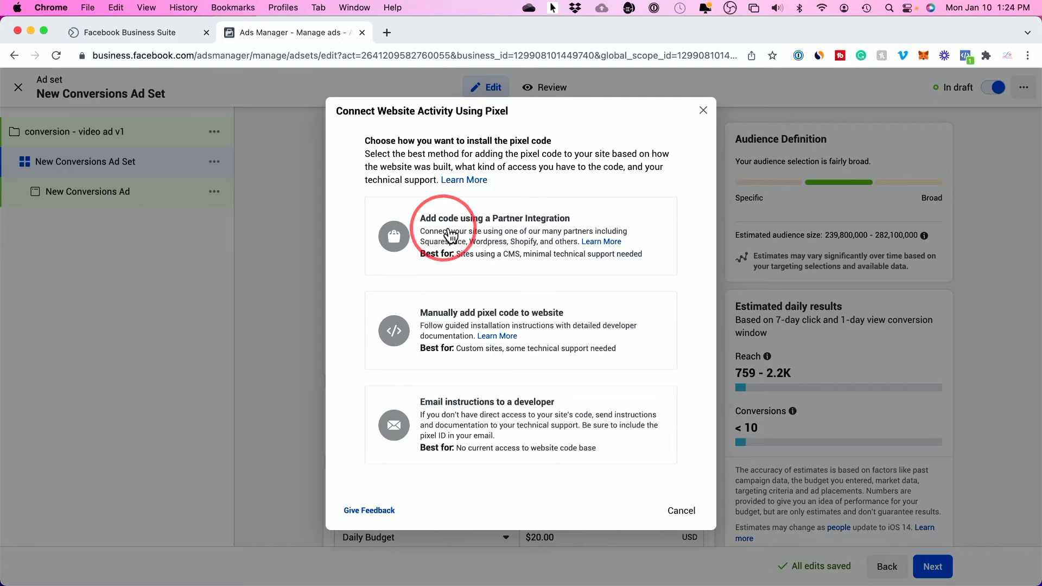
Browse the partner integrations available for installing the pixel code.
click(496, 232)
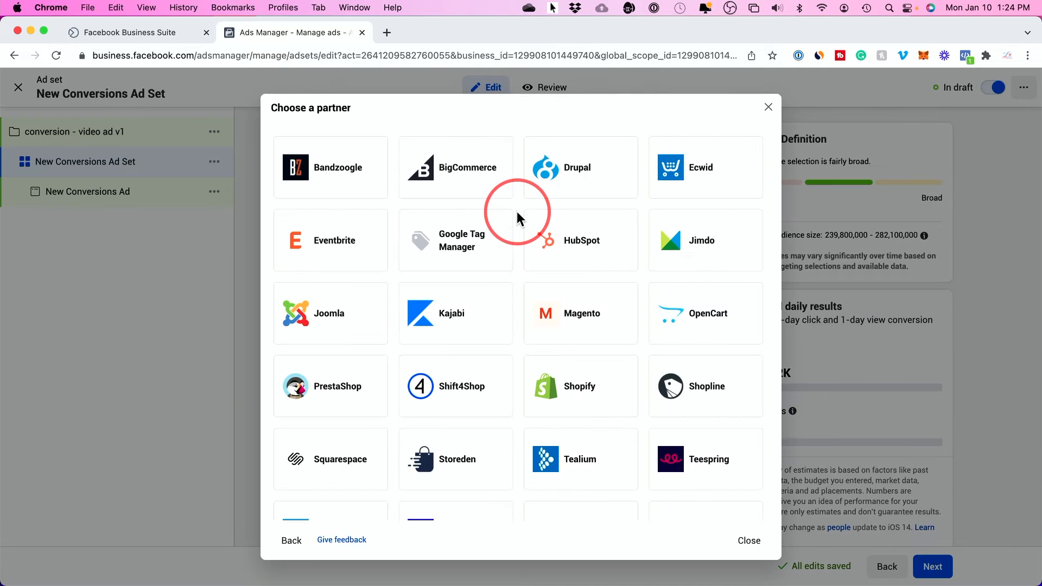
scroll(518, 213, down, 5)
scroll(519, 212, up, 3)
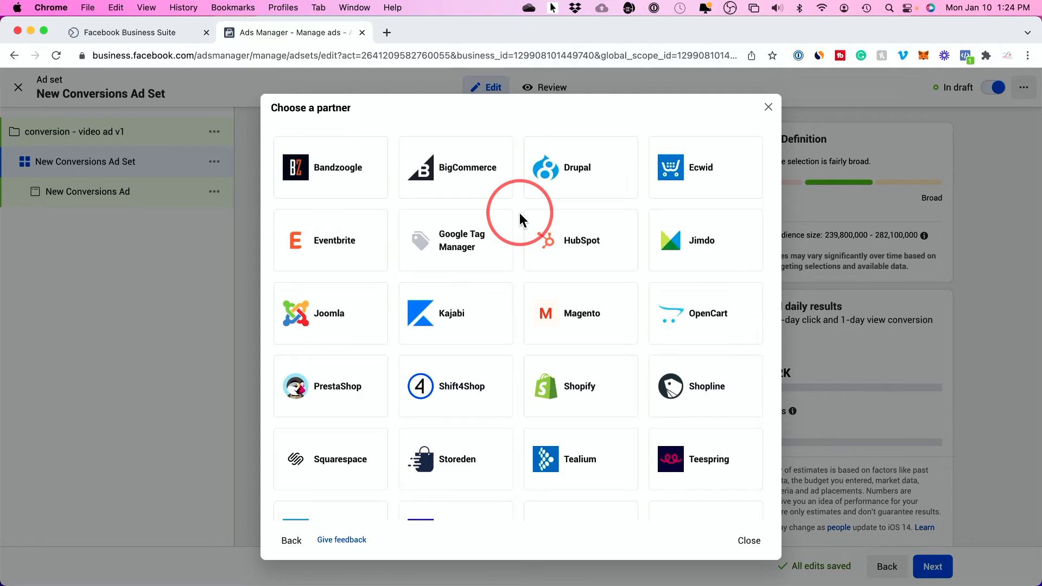
scroll(519, 212, down, 3)
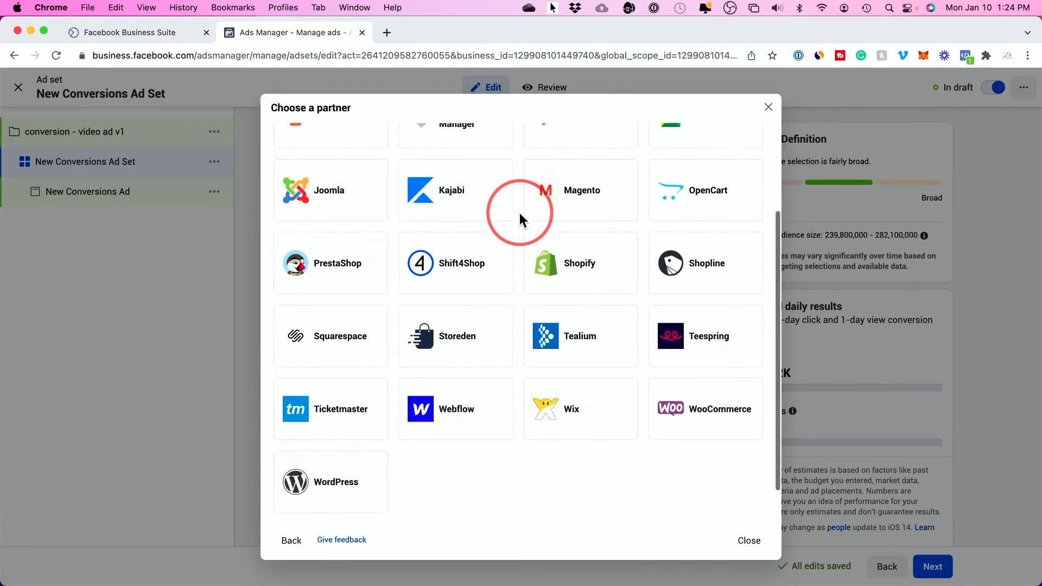
Review the WordPress plugin installation instructions for the pixel, then return to the partner list and choose Kajabi.
click(339, 485)
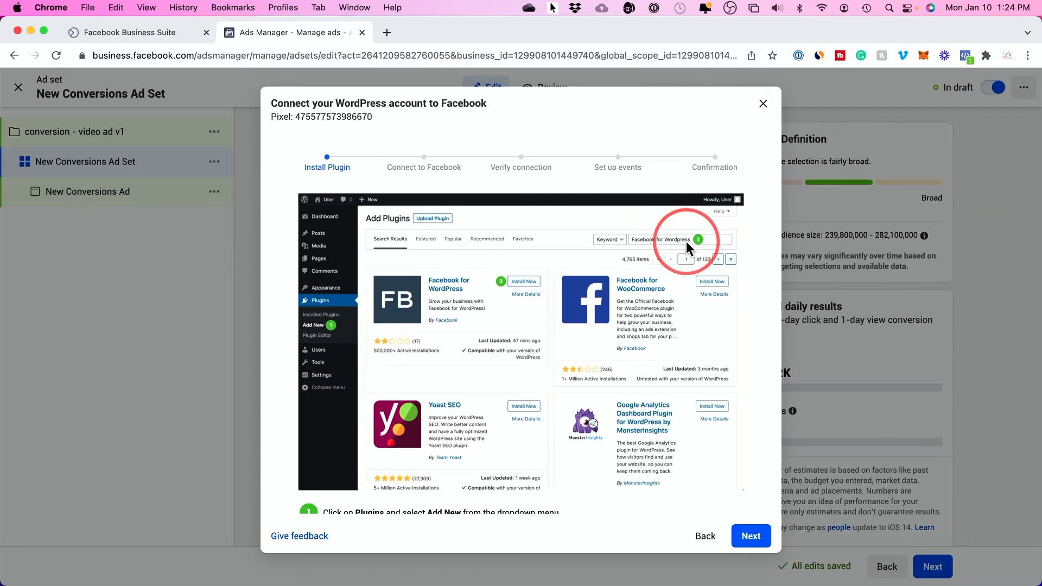
scroll(521, 315, down, 5)
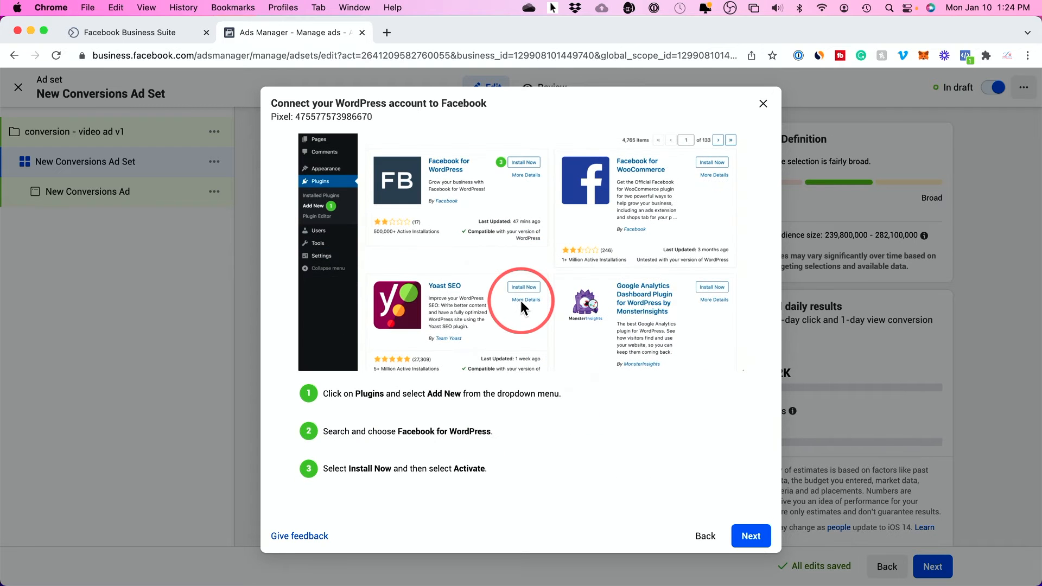
scroll(412, 426, up, 5)
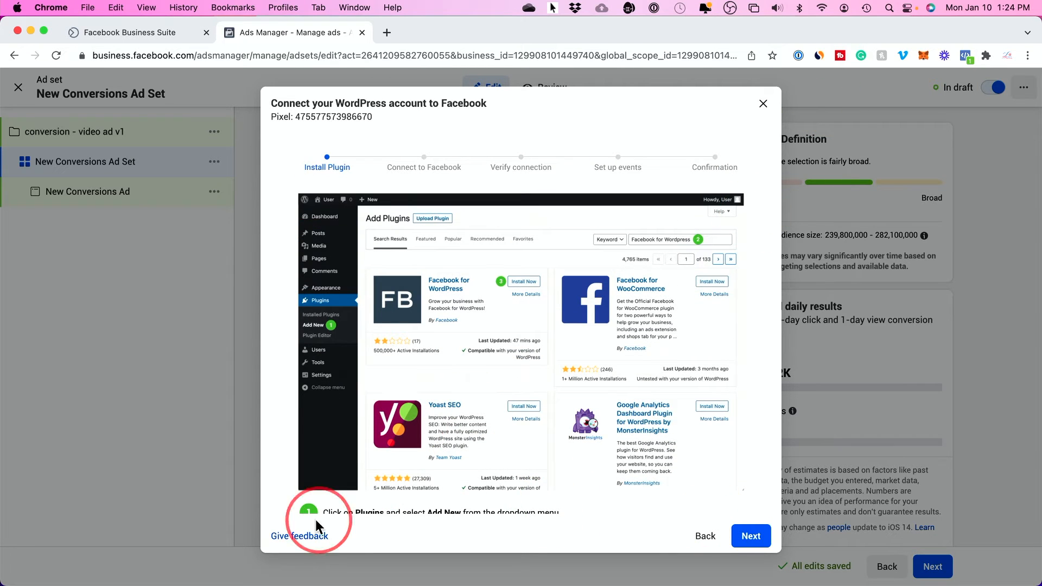
click(706, 536)
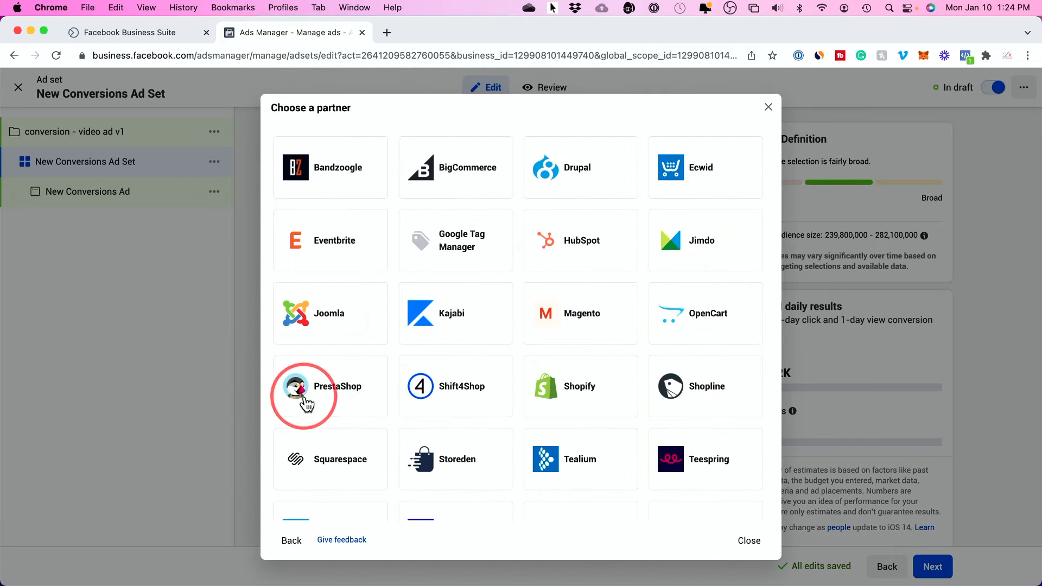
click(471, 320)
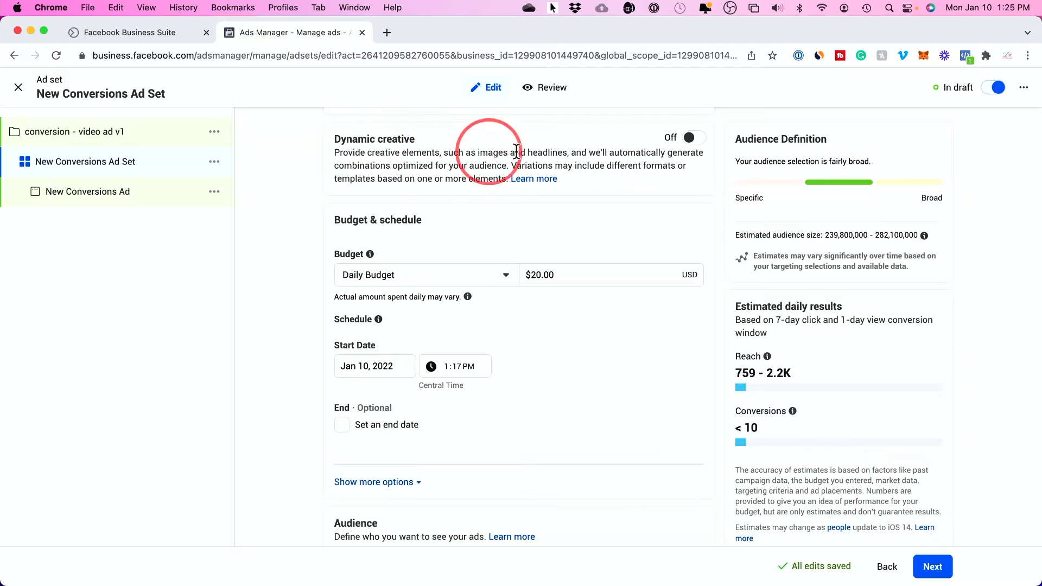
Try the Lifetime Budget option for the ad set and switch back to Daily Budget.
scroll(659, 175, down, 1)
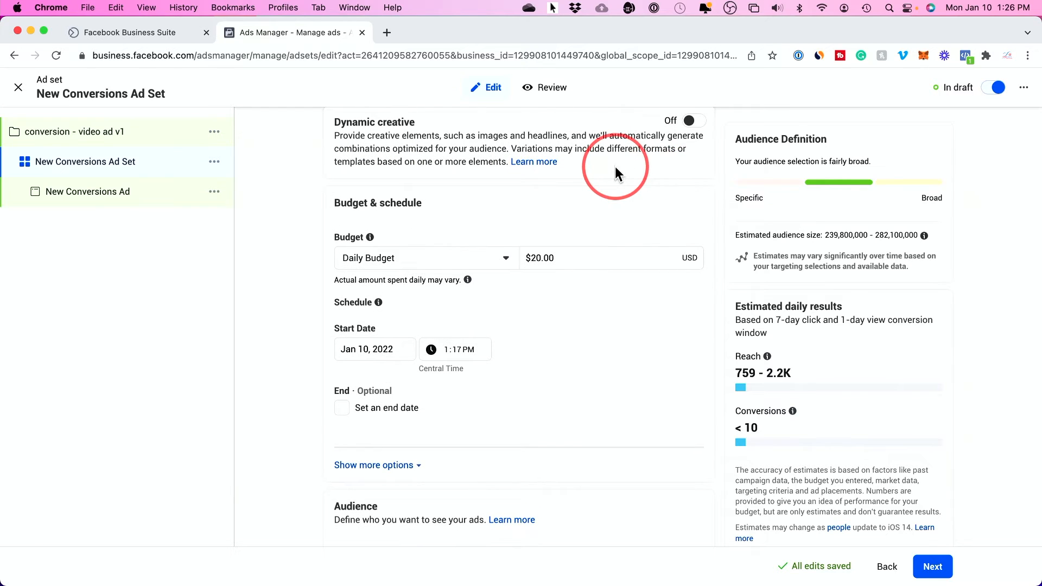
scroll(604, 189, down, 3)
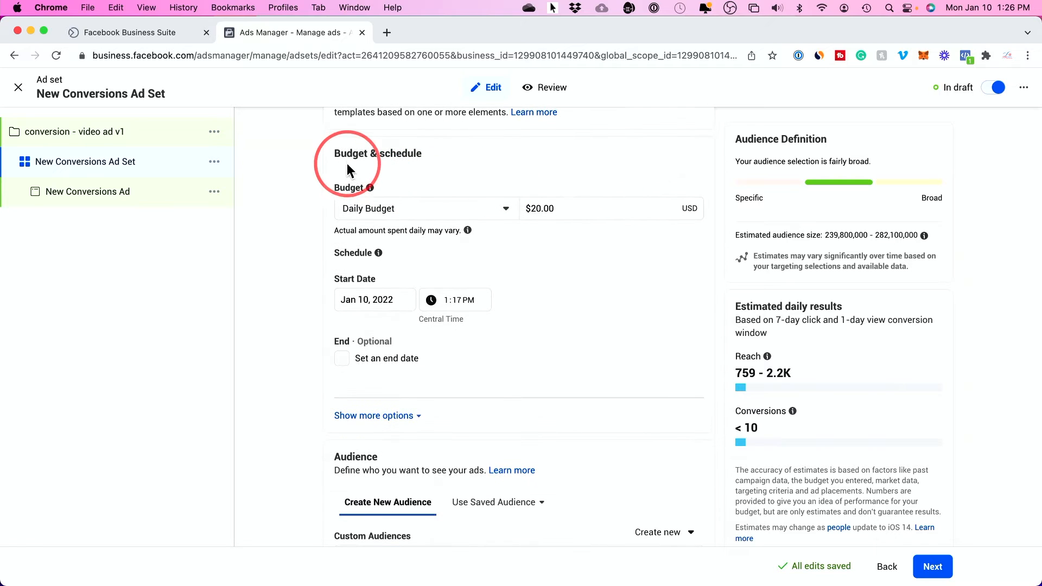
click(484, 208)
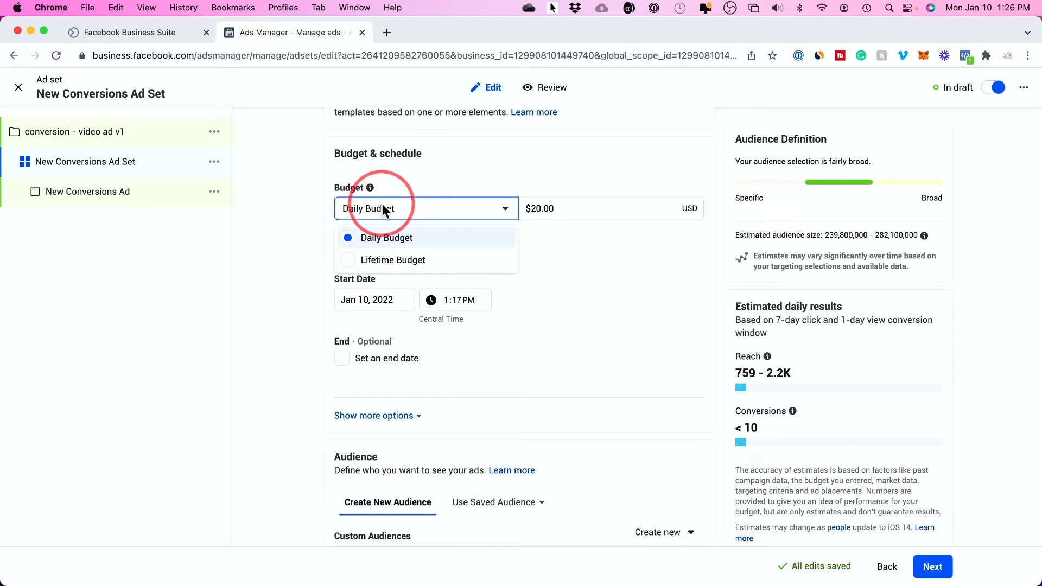
click(349, 259)
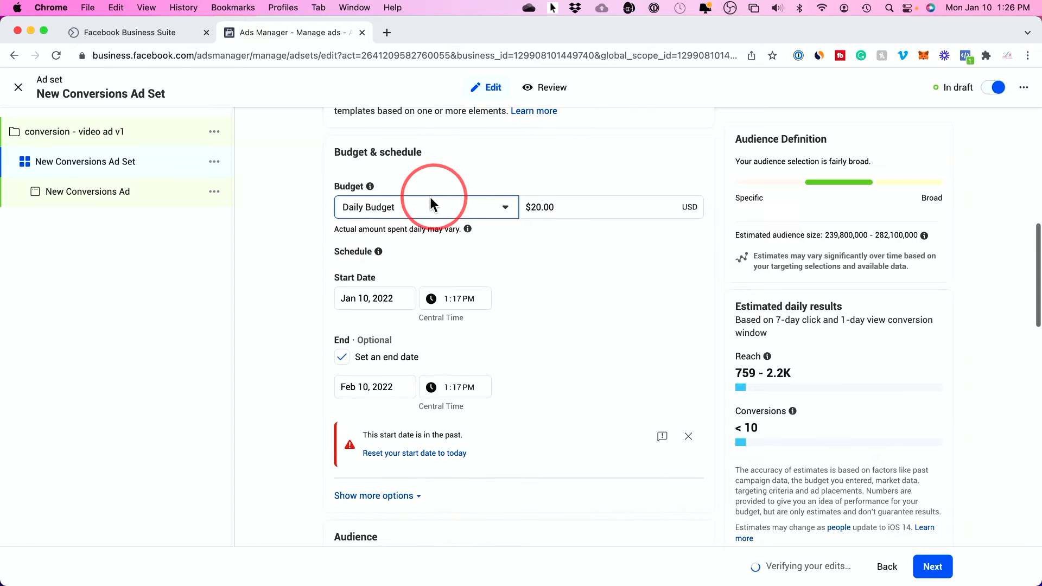
Set the ad set's daily budget to $10.00 and remove the end date from the schedule.
key(Tab)
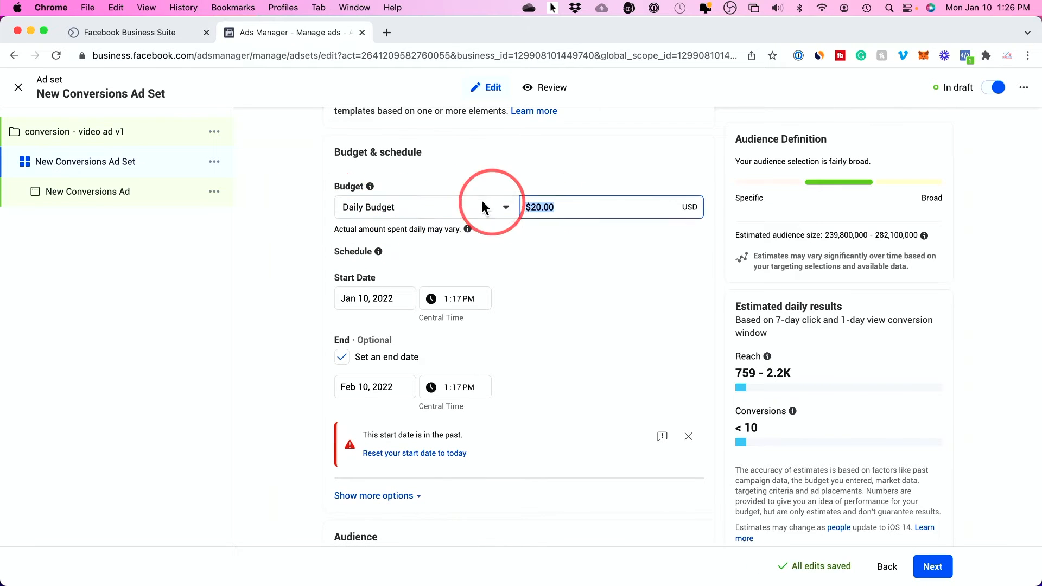
text(20)
key(Tab)
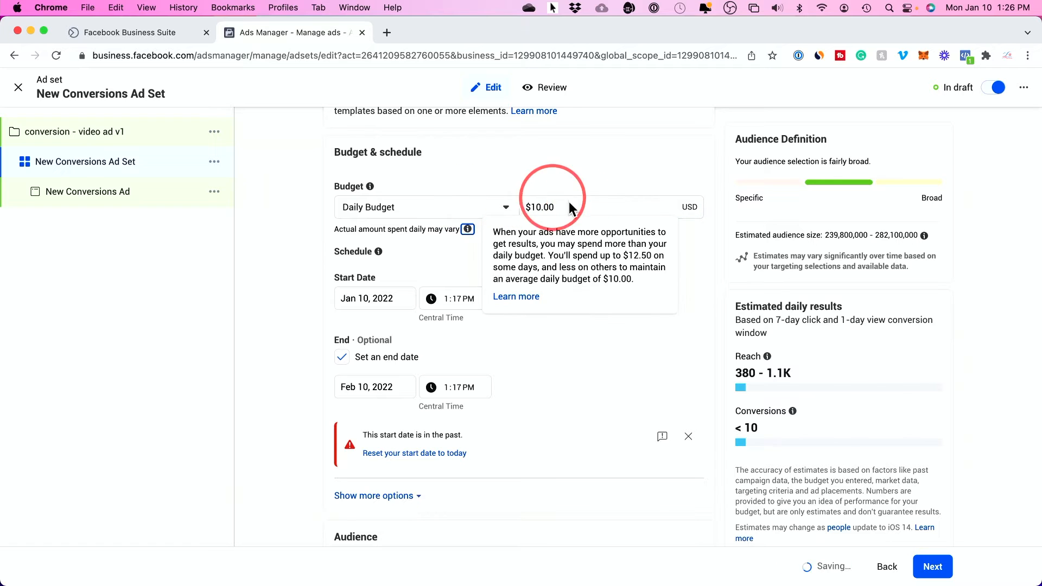
click(588, 359)
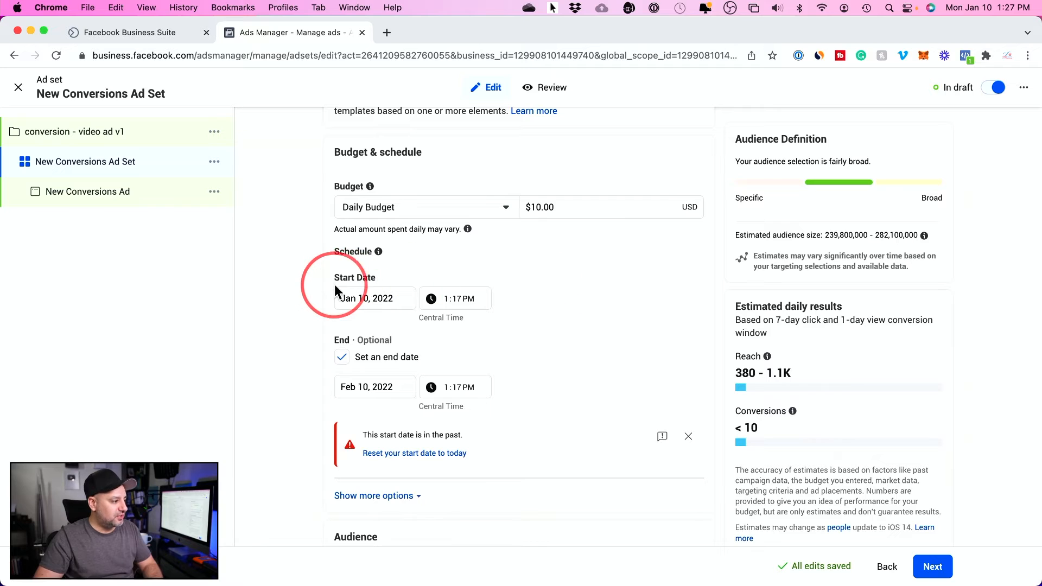
click(342, 356)
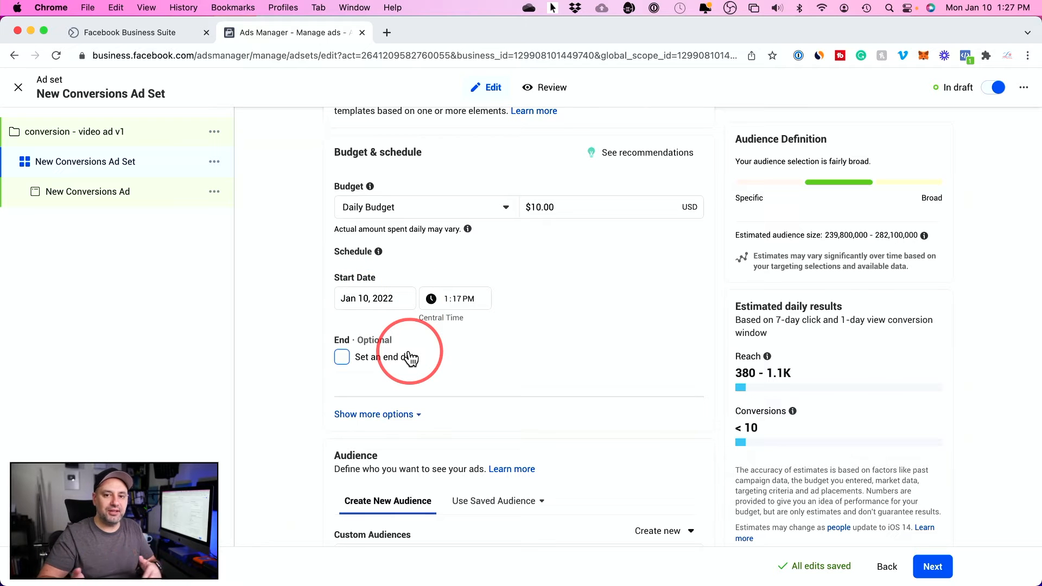
Review the ad set's audience settings, including custom audiences, locations, age, gender, detailed targeting and languages.
scroll(525, 353, down, 3)
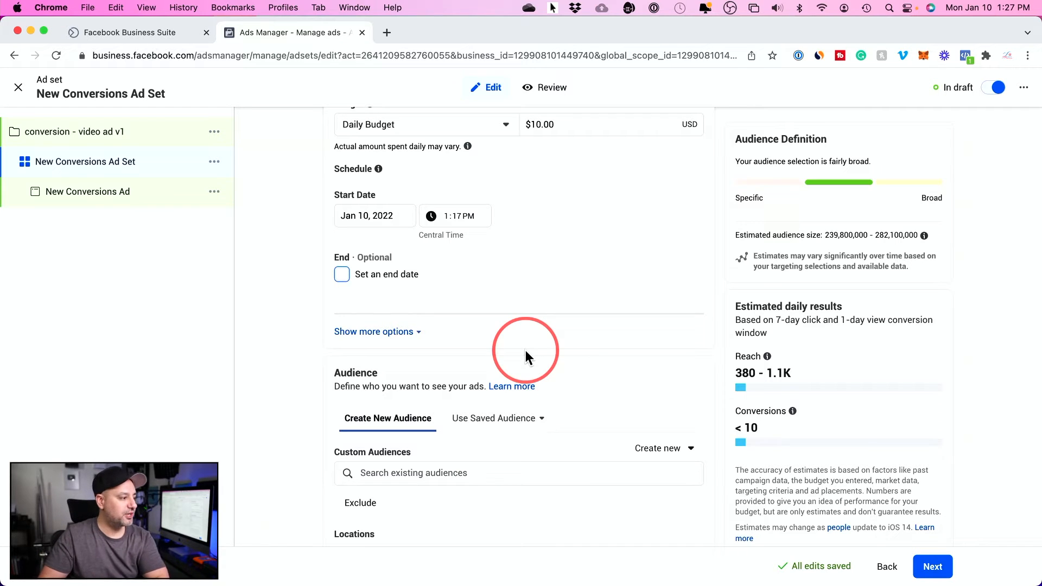
scroll(420, 261, up, 1)
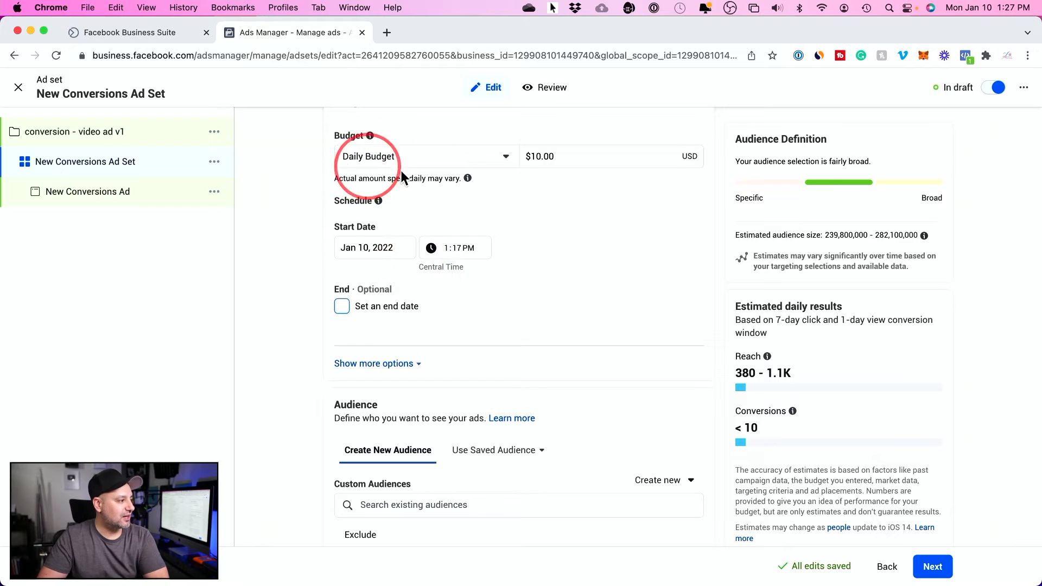
scroll(616, 300, down, 8)
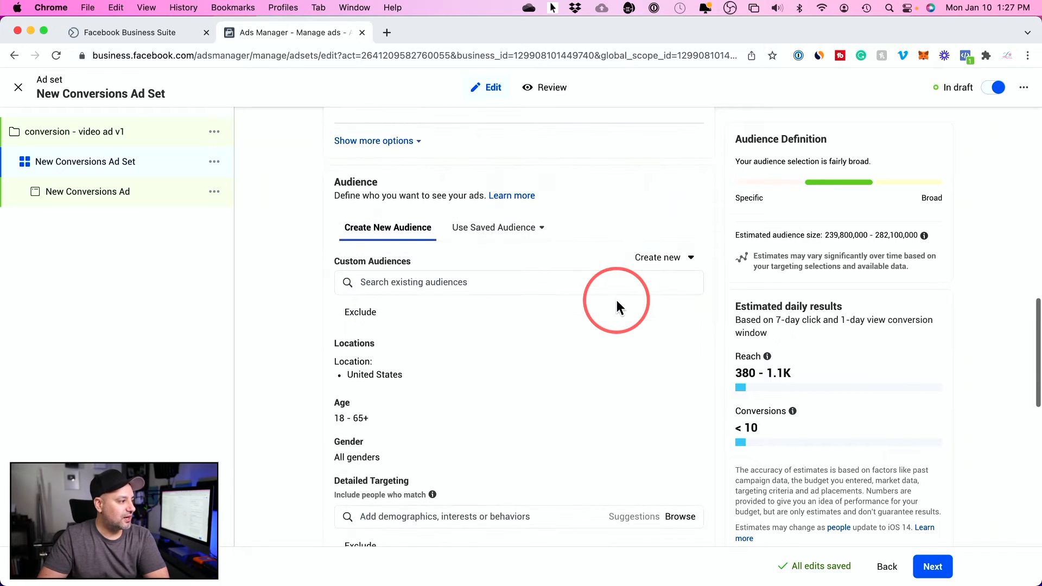
scroll(616, 301, down, 1)
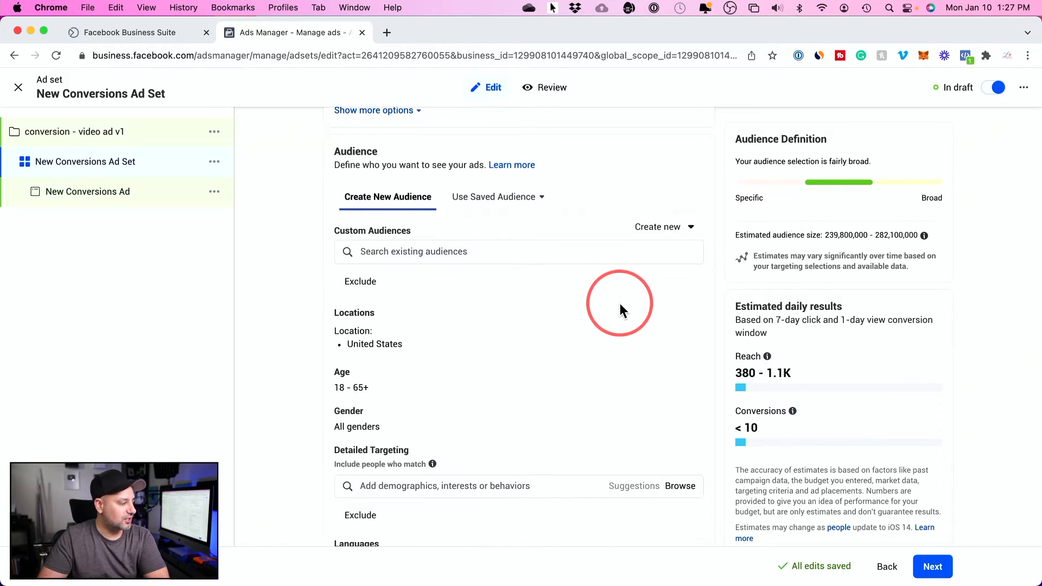
scroll(620, 303, down, 1)
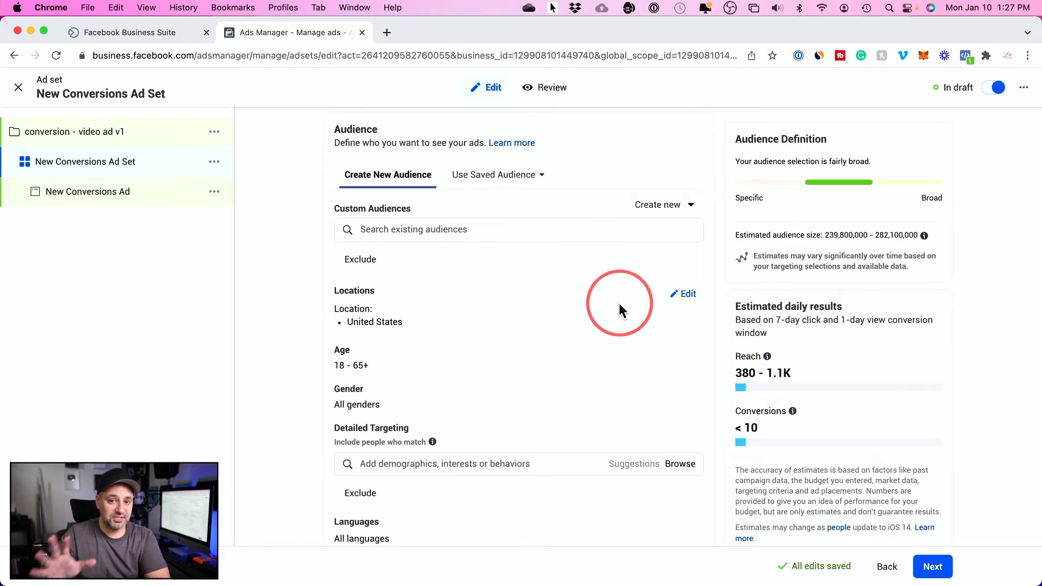
drag(315, 128, 411, 127)
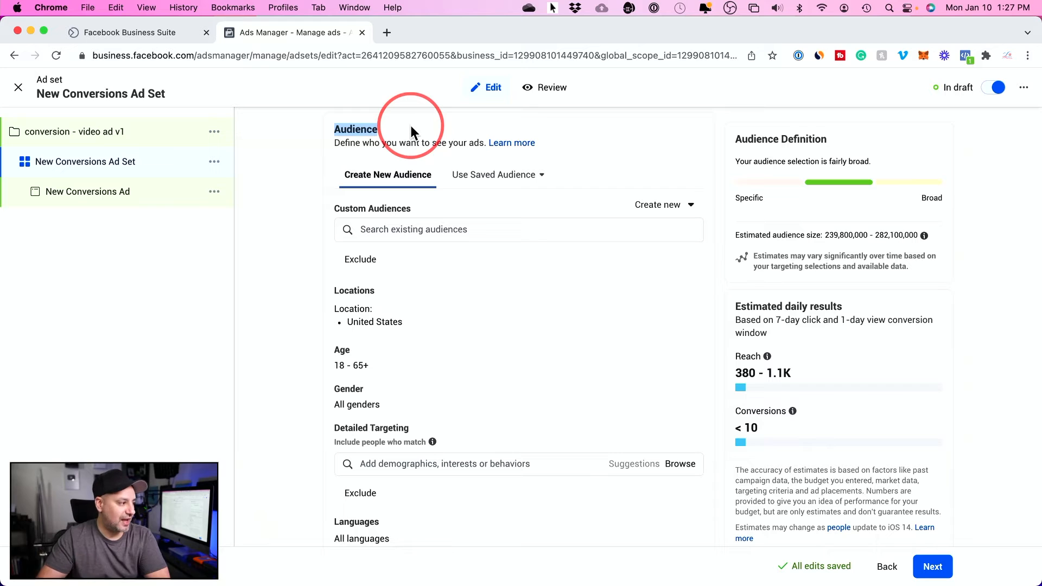
click(284, 196)
scroll(285, 196, down, 1)
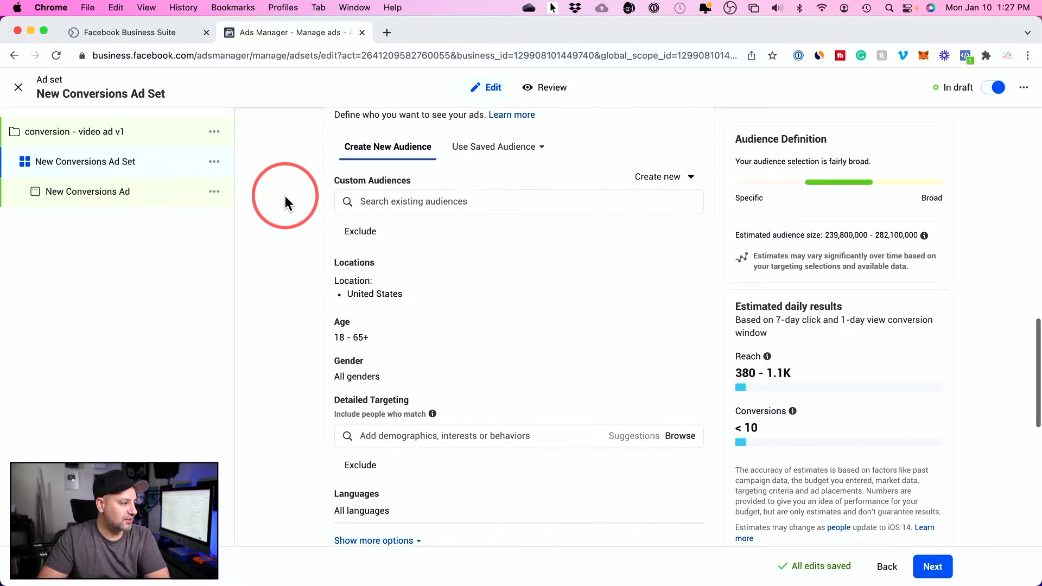
drag(309, 182, 346, 177)
click(343, 180)
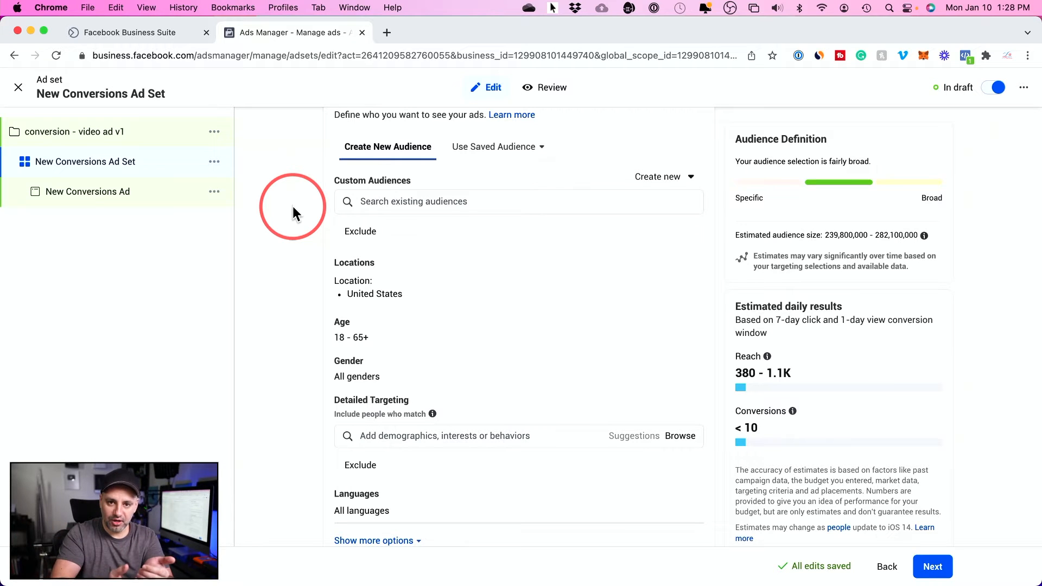
scroll(292, 206, down, 2)
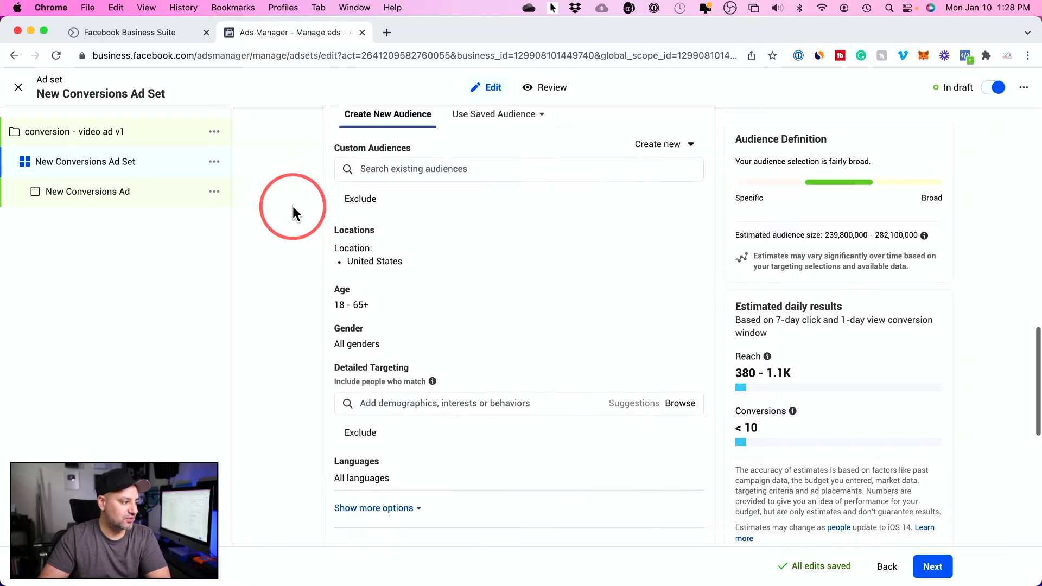
Edit the audience locations, remove United States and include Chicago, Illinois instead.
scroll(293, 208, down, 1)
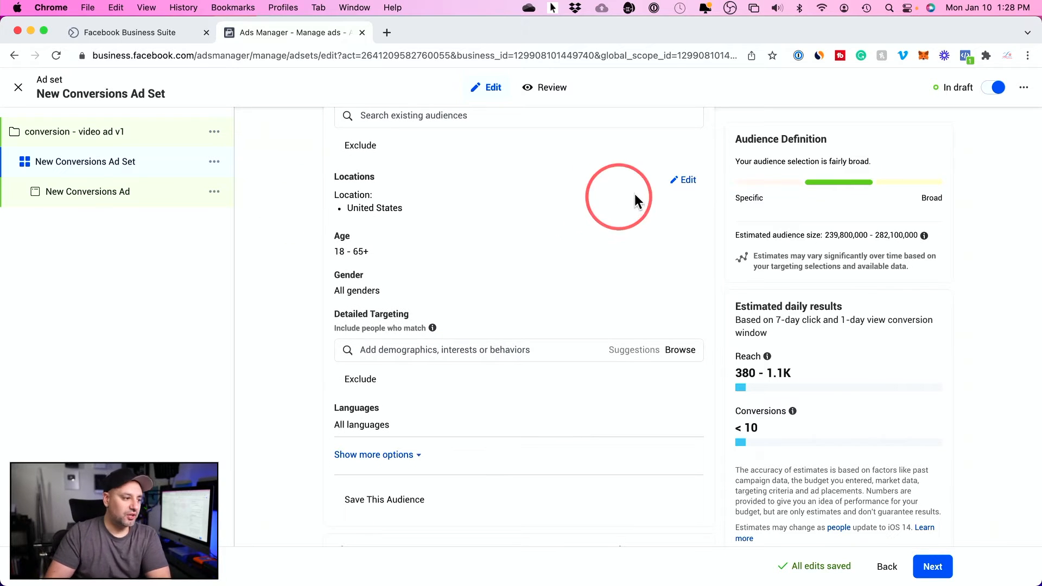
click(687, 180)
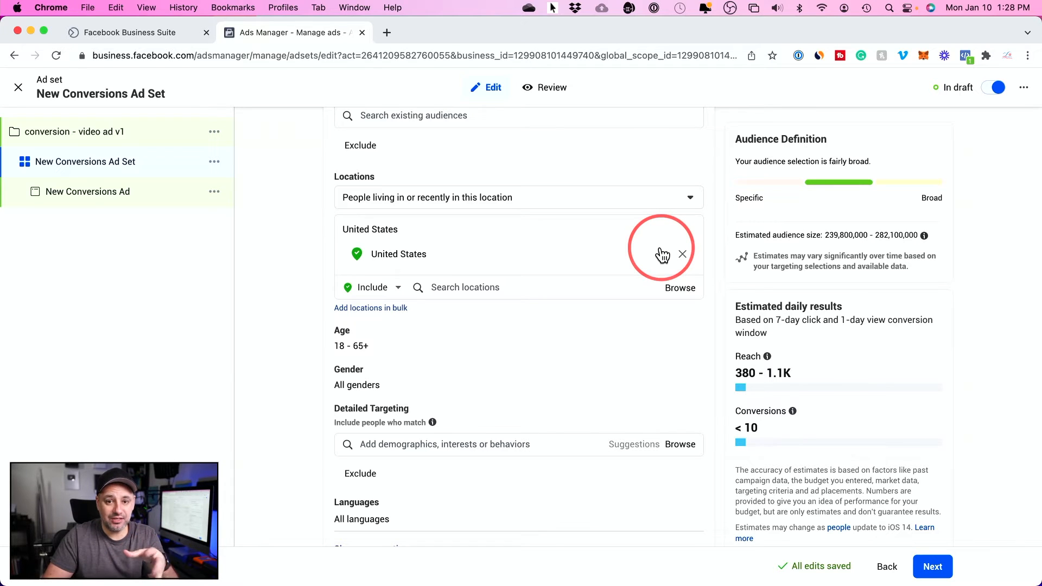
click(683, 255)
click(455, 242)
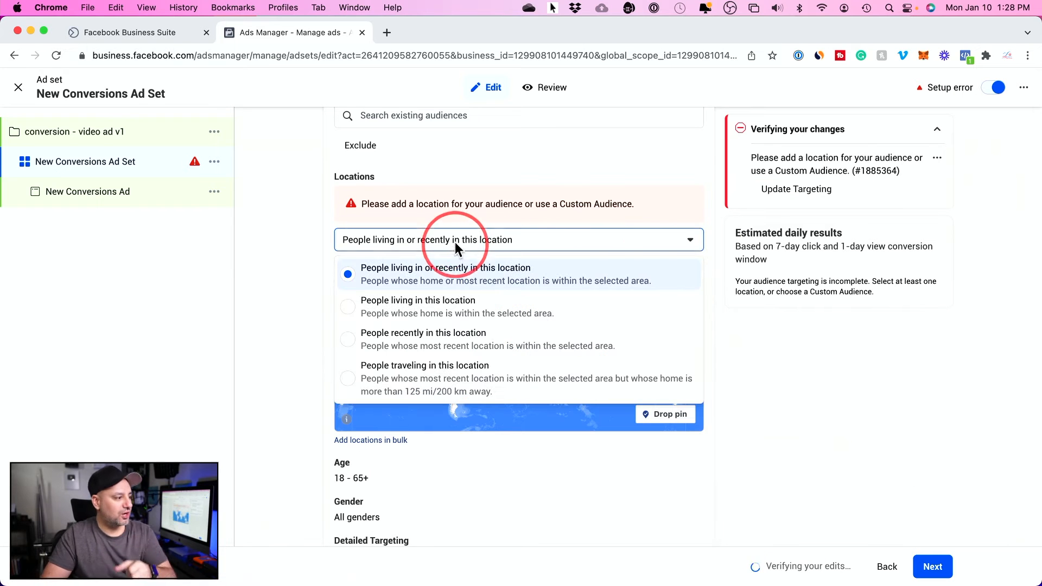
click(326, 259)
click(493, 266)
text(chicago)
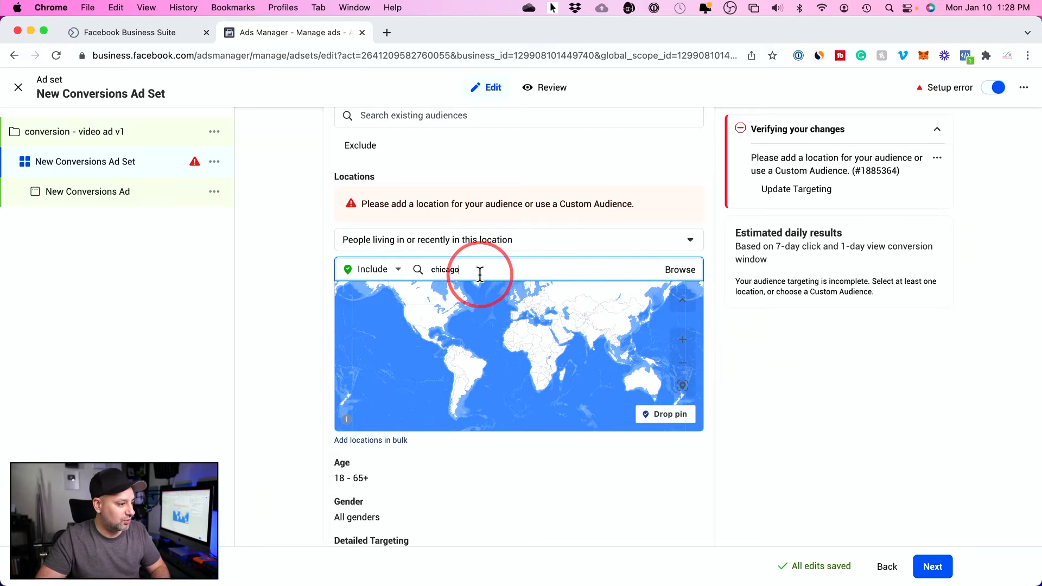
click(537, 314)
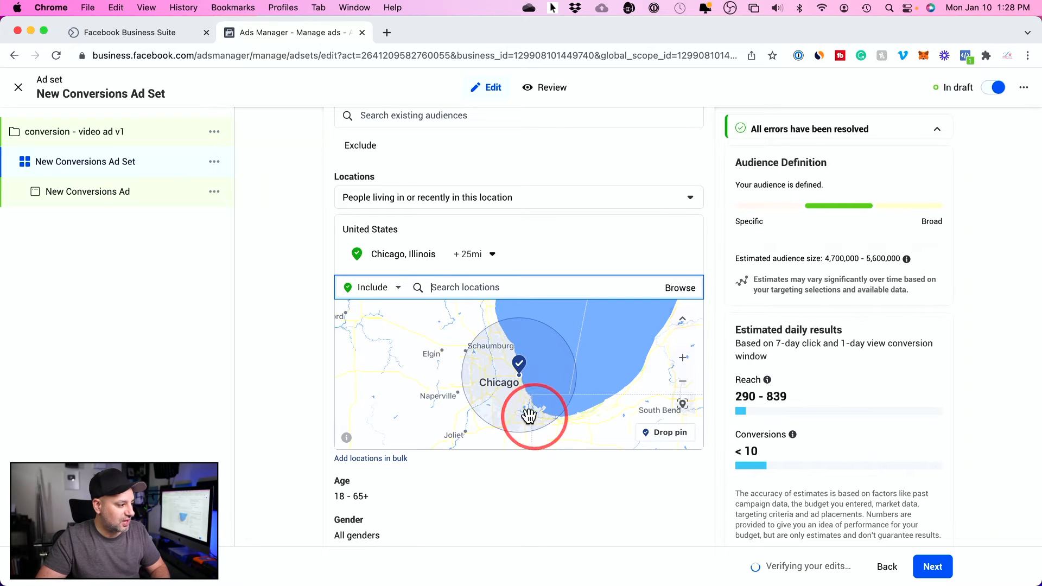
Set the radius around Chicago, Illinois to 15 miles.
click(486, 264)
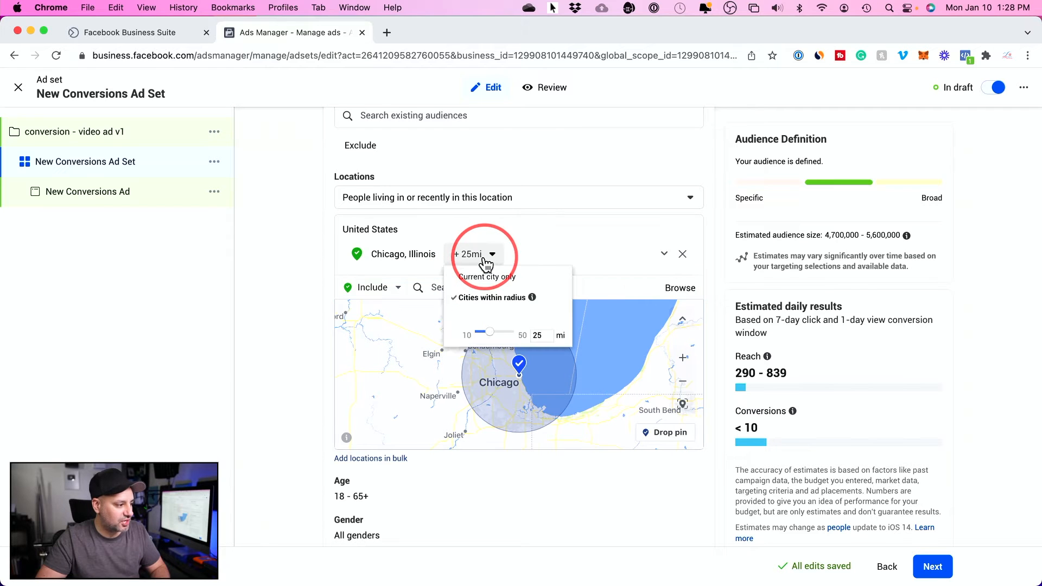
drag(488, 332, 482, 333)
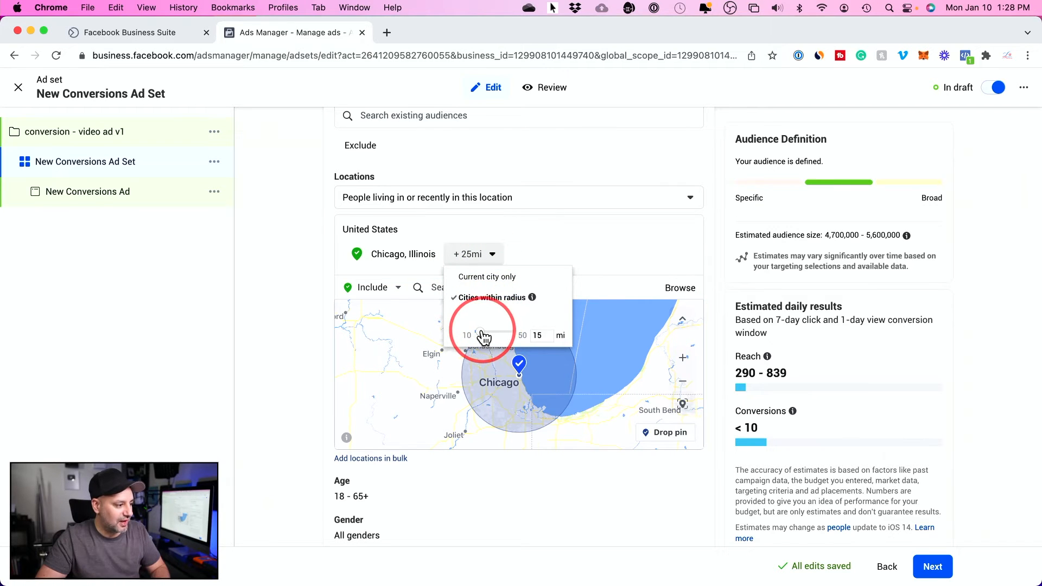
click(484, 253)
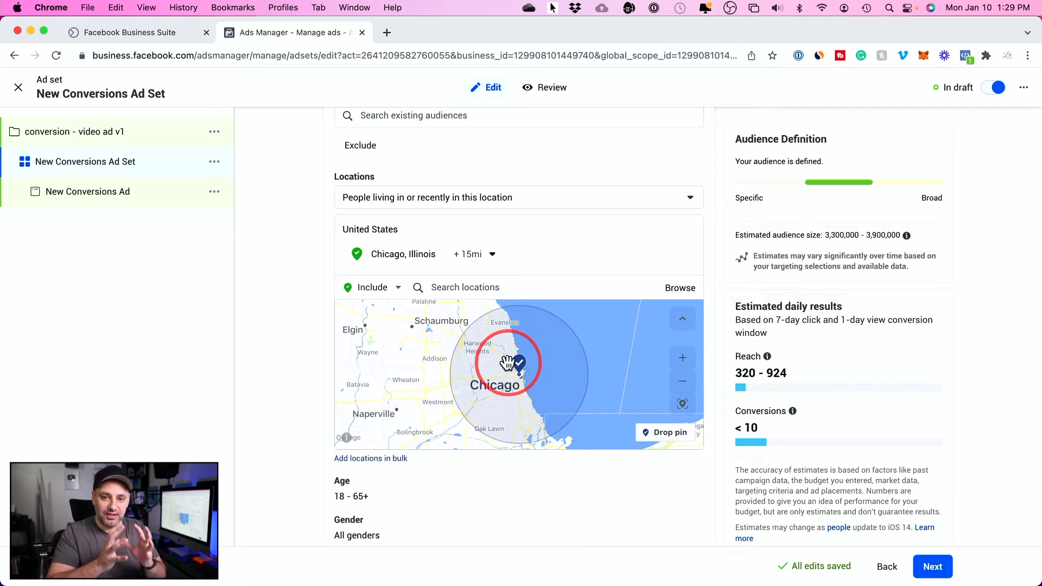
Examine the Audience Definition gauge and the estimated audience size for the Chicago location targeting.
scroll(907, 157, up, 1)
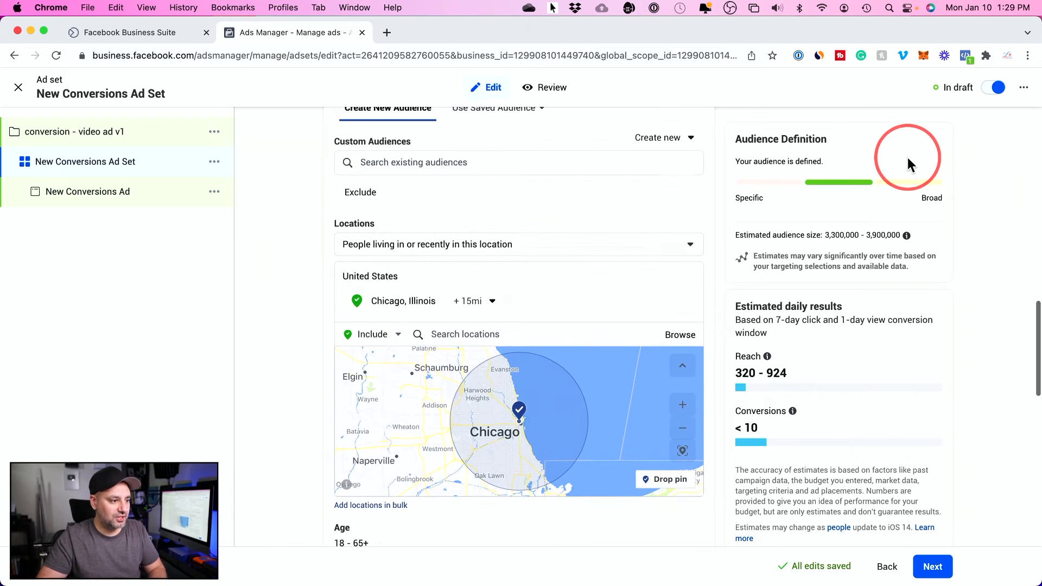
scroll(907, 157, down, 1)
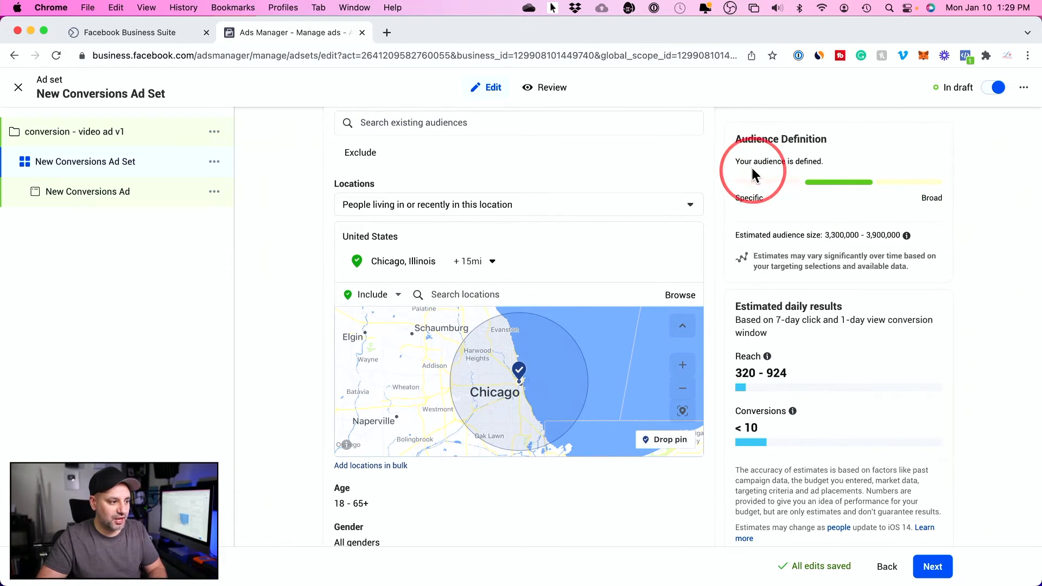
drag(739, 140, 825, 139)
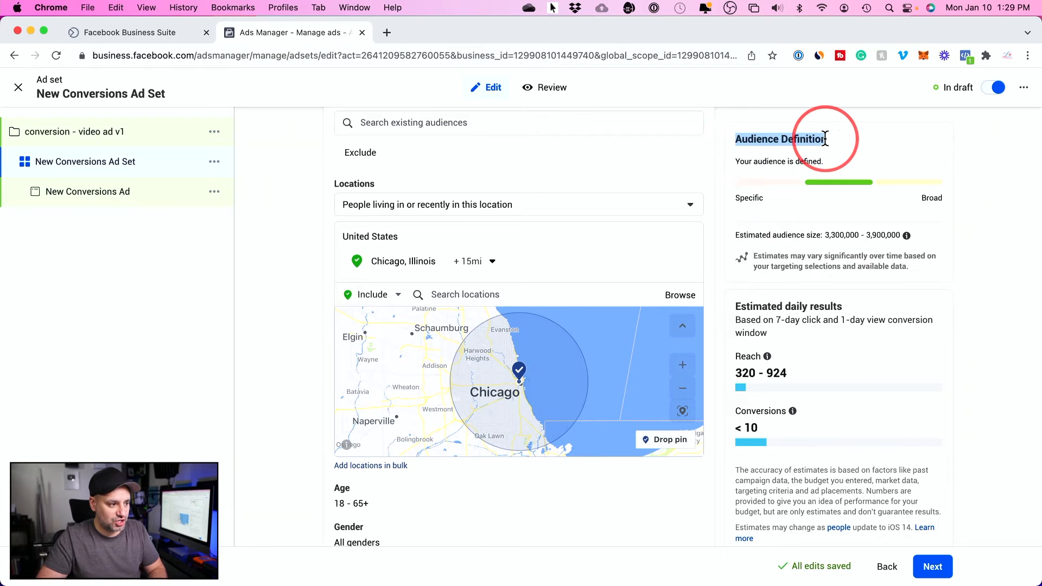
click(736, 234)
drag(736, 234, 954, 261)
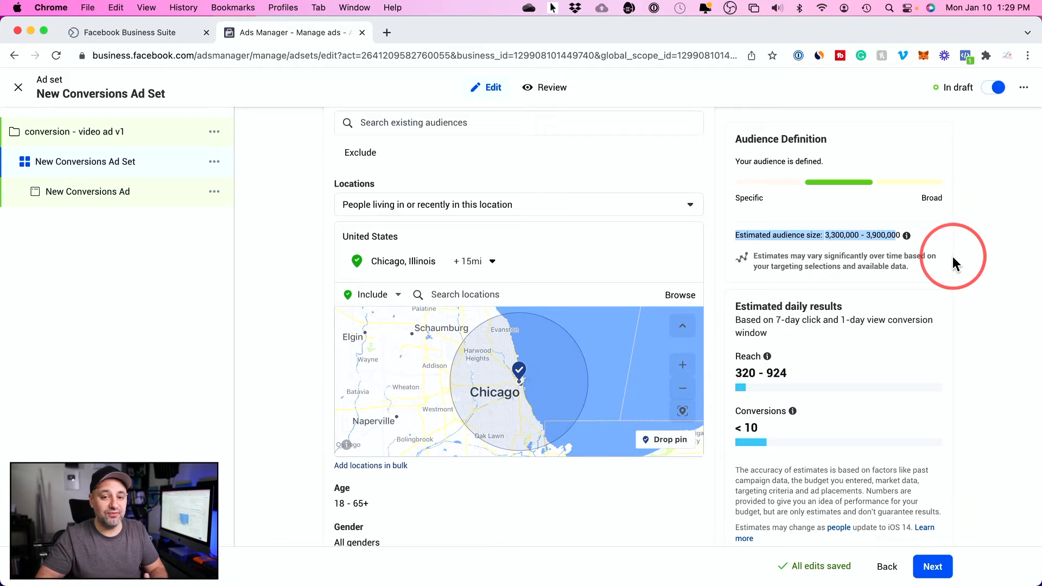
click(838, 233)
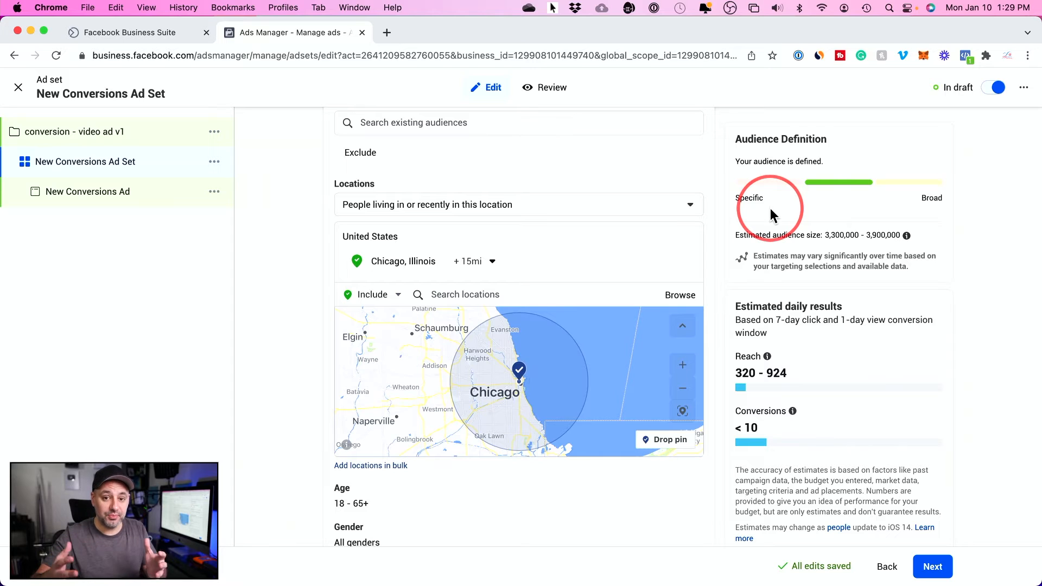
drag(735, 235, 897, 232)
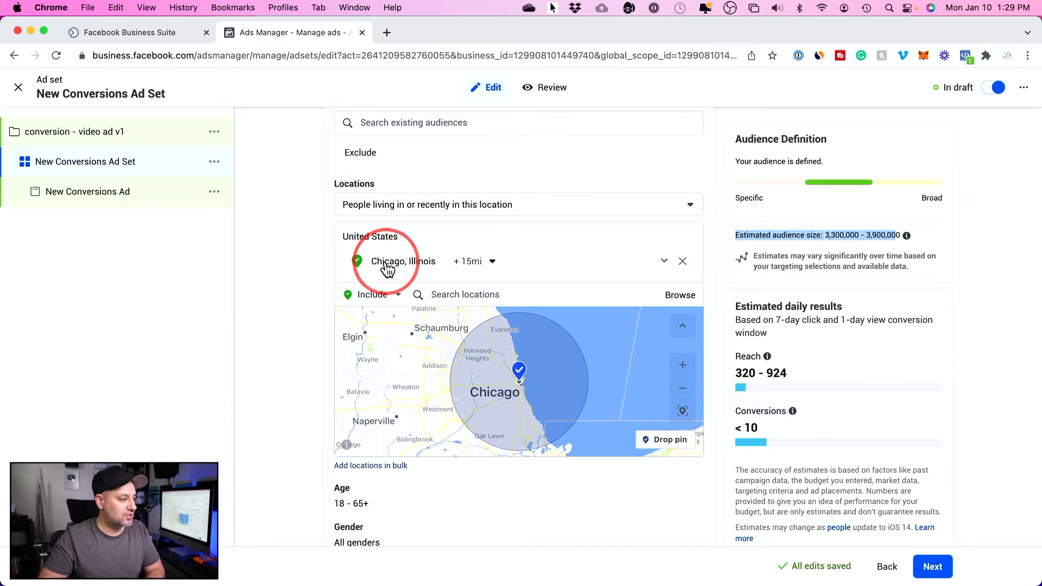
Remove Chicago, Illinois from the audience locations and include United States again.
click(683, 262)
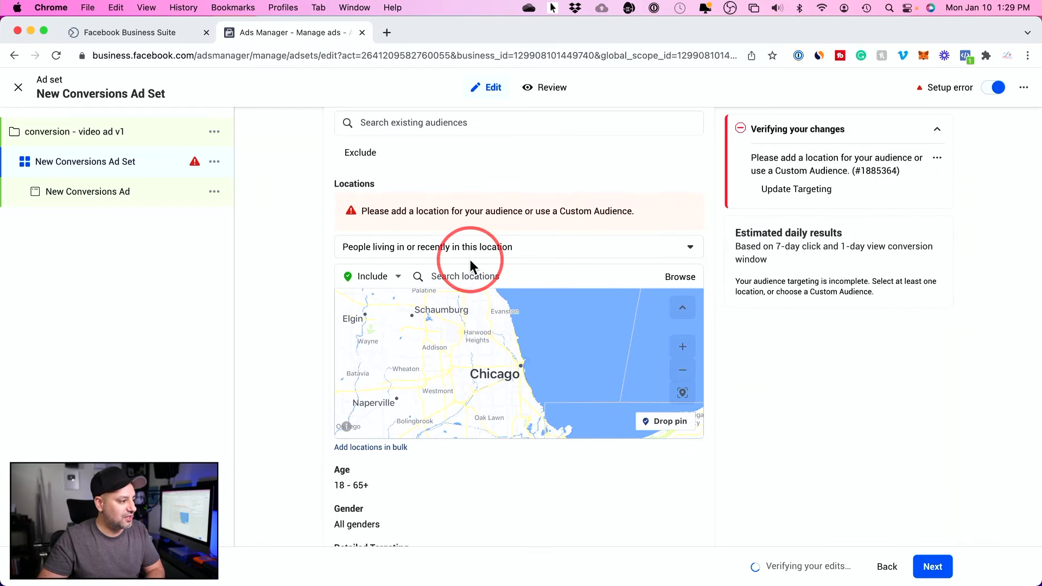
click(445, 246)
click(445, 247)
click(464, 274)
text(unite)
text(d)
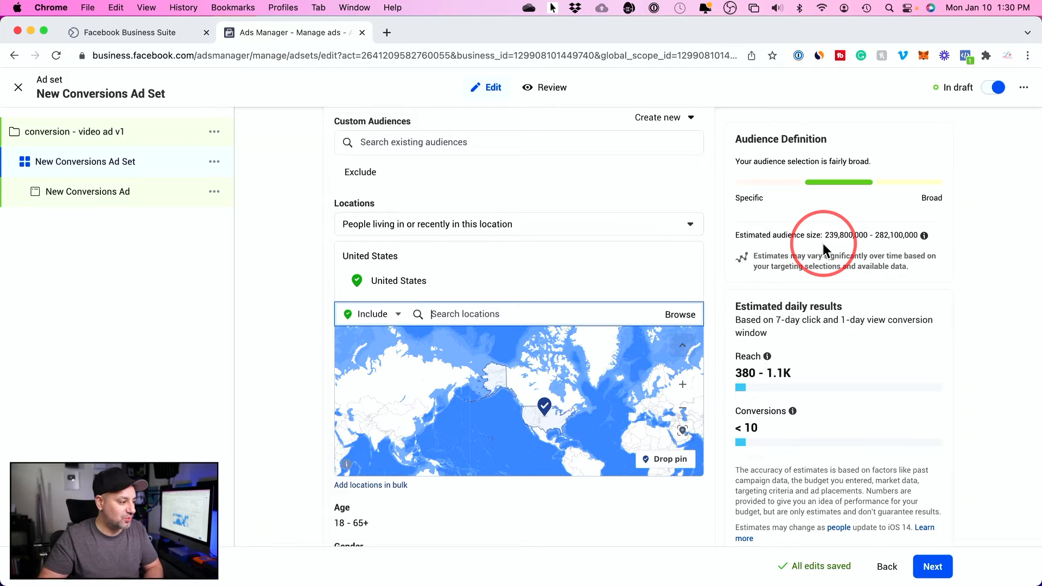
Set the audience age range to 22 to 55.
scroll(523, 233, down, 2)
scroll(326, 274, down, 3)
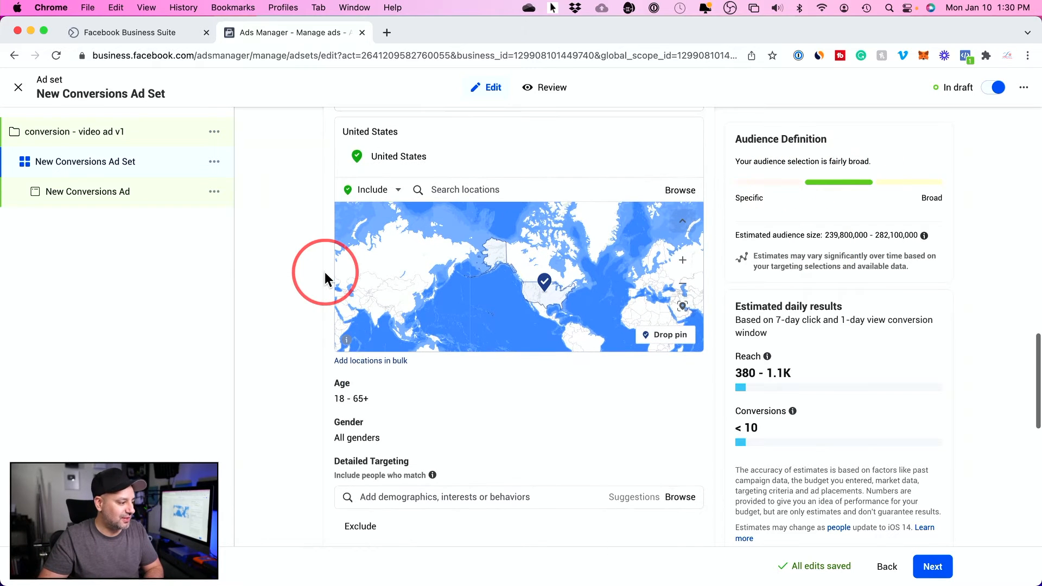
scroll(454, 334, down, 3)
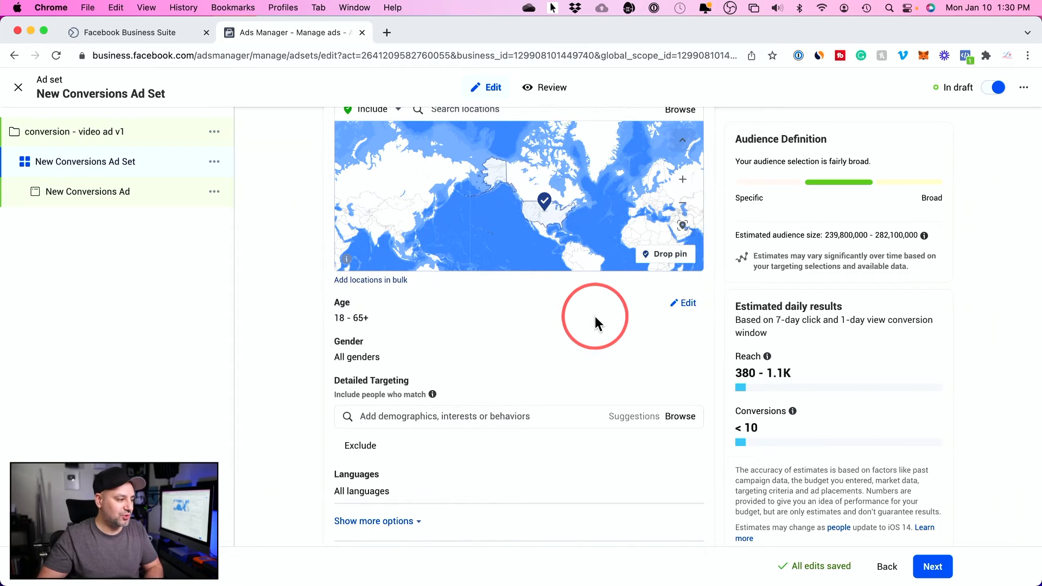
scroll(594, 315, down, 1)
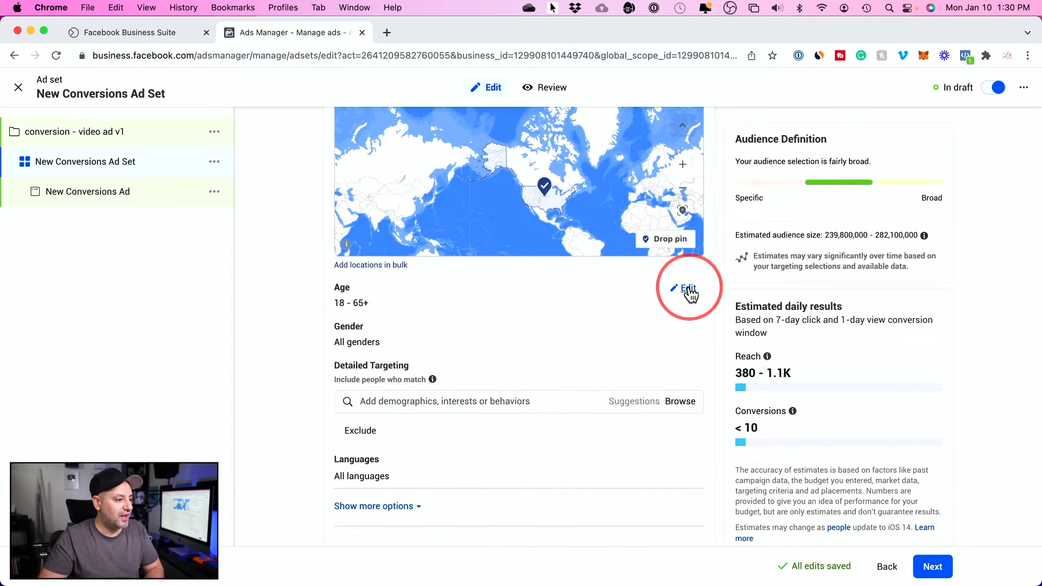
click(688, 287)
click(378, 313)
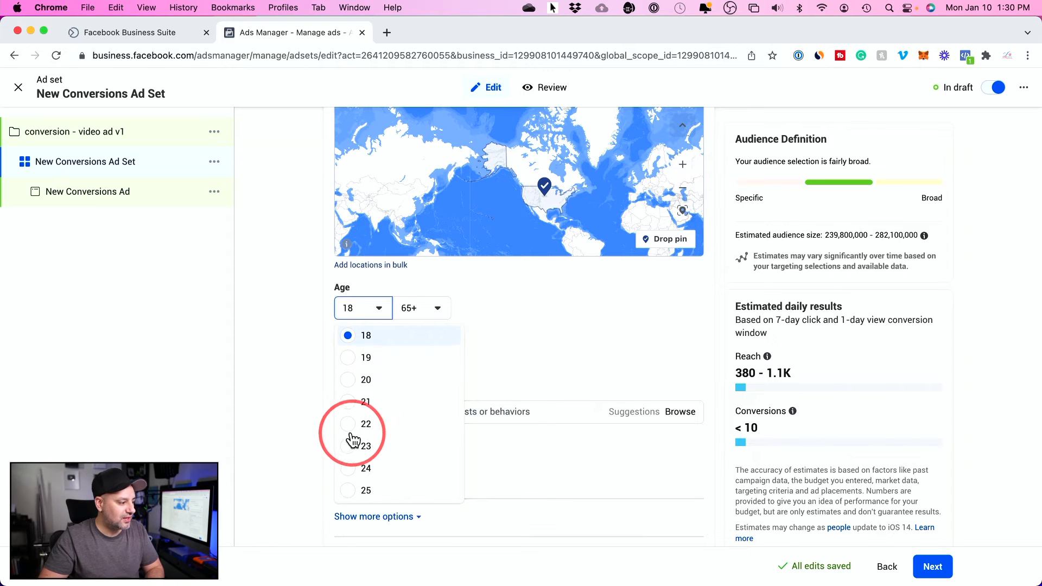
click(349, 428)
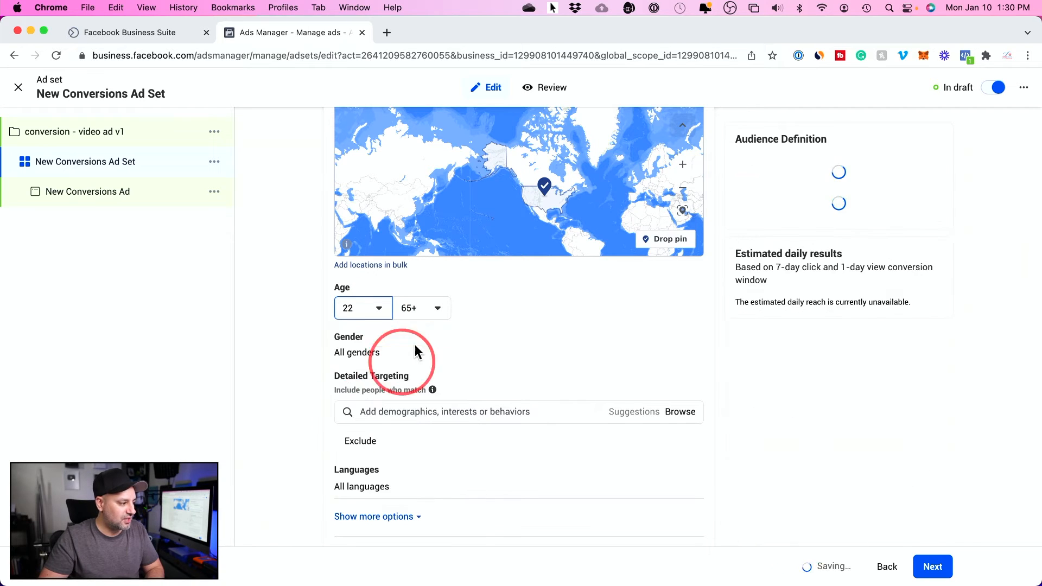
click(431, 309)
scroll(443, 400, up, 4)
click(410, 359)
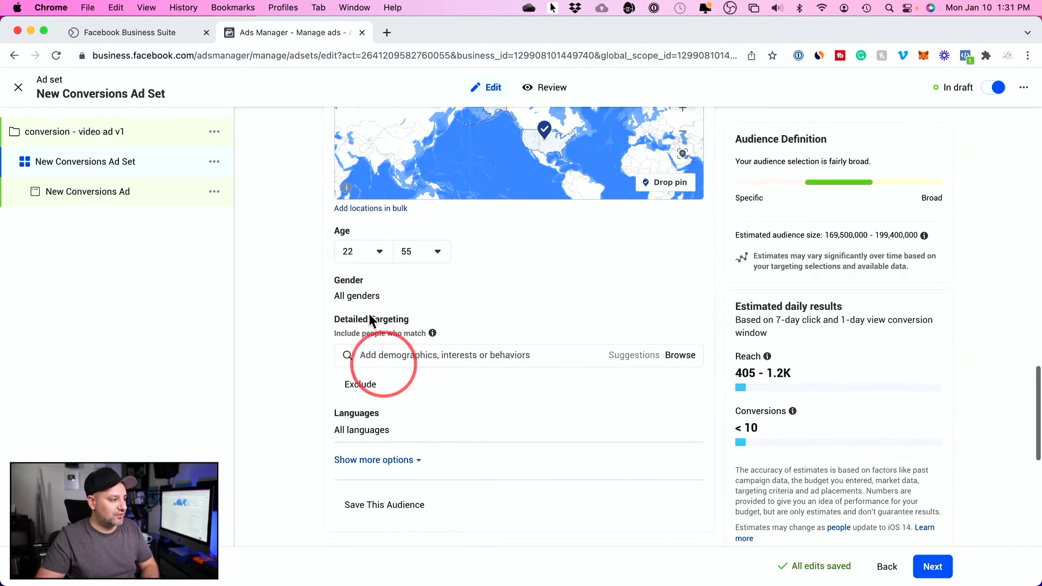
Show the gender options, leave All selected, and check the remaining audience settings against the estimated audience size.
mouse_move(346, 292)
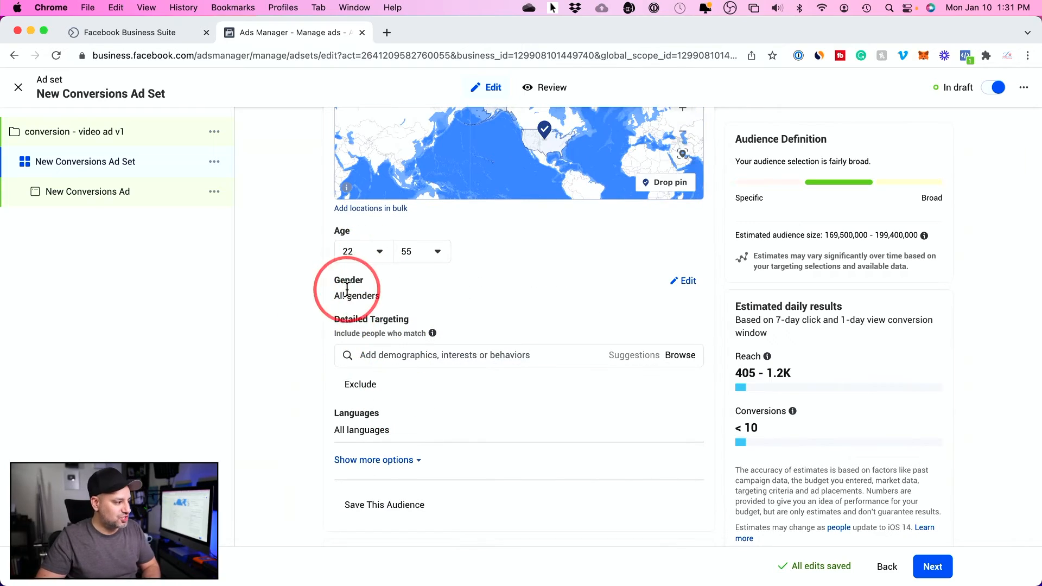
click(686, 282)
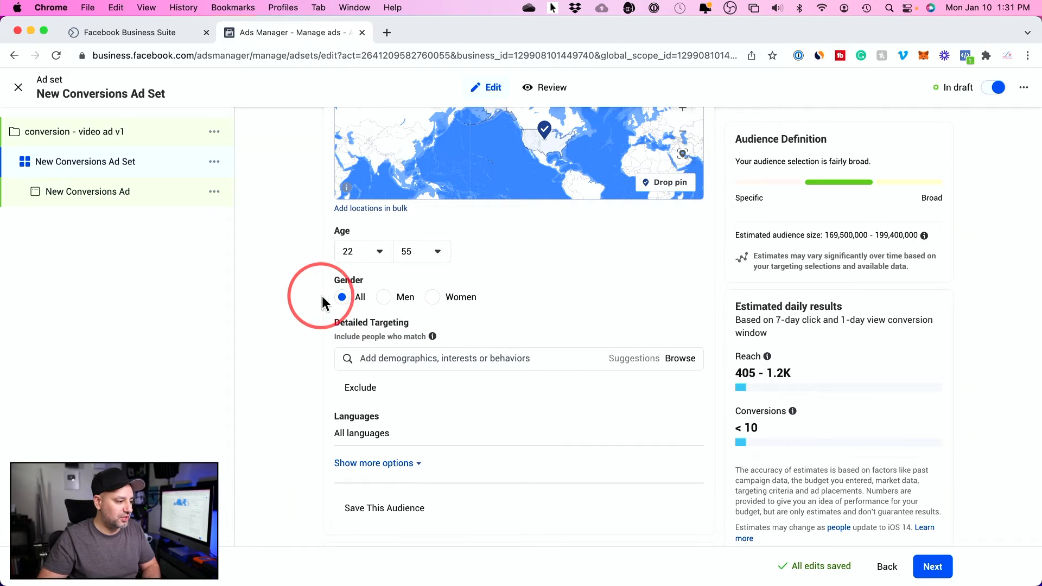
scroll(618, 385, down, 2)
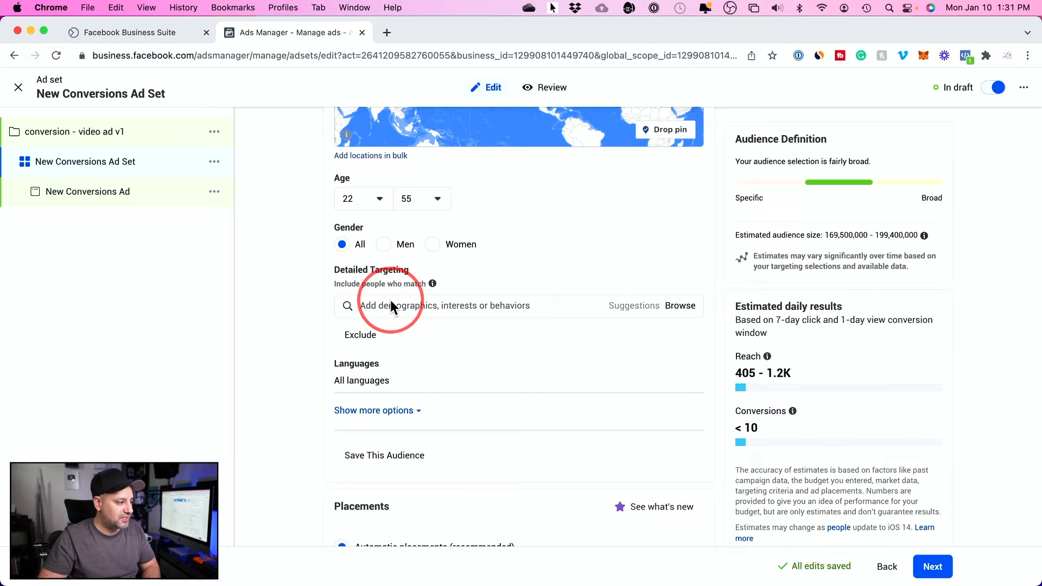
scroll(392, 303, down, 1)
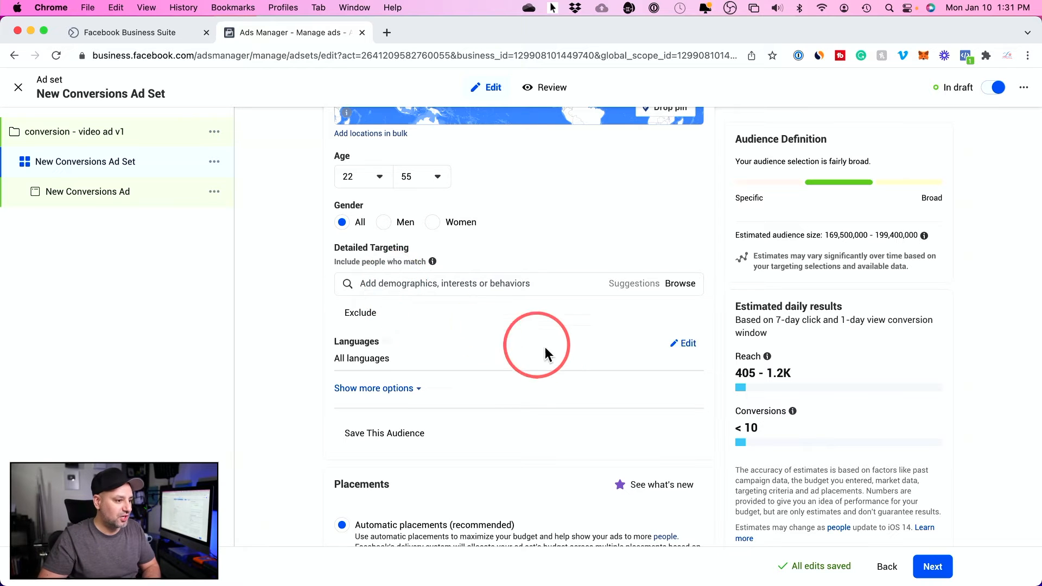
scroll(537, 344, up, 2)
scroll(559, 344, up, 1)
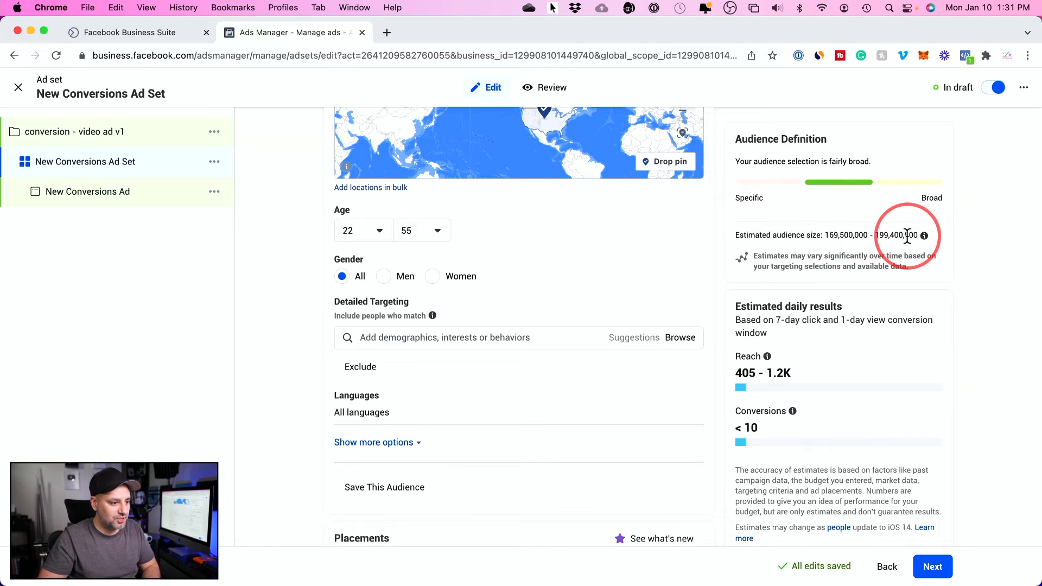
Browse the detailed targeting categories and look through the Demographics subcategories.
scroll(504, 309, down, 2)
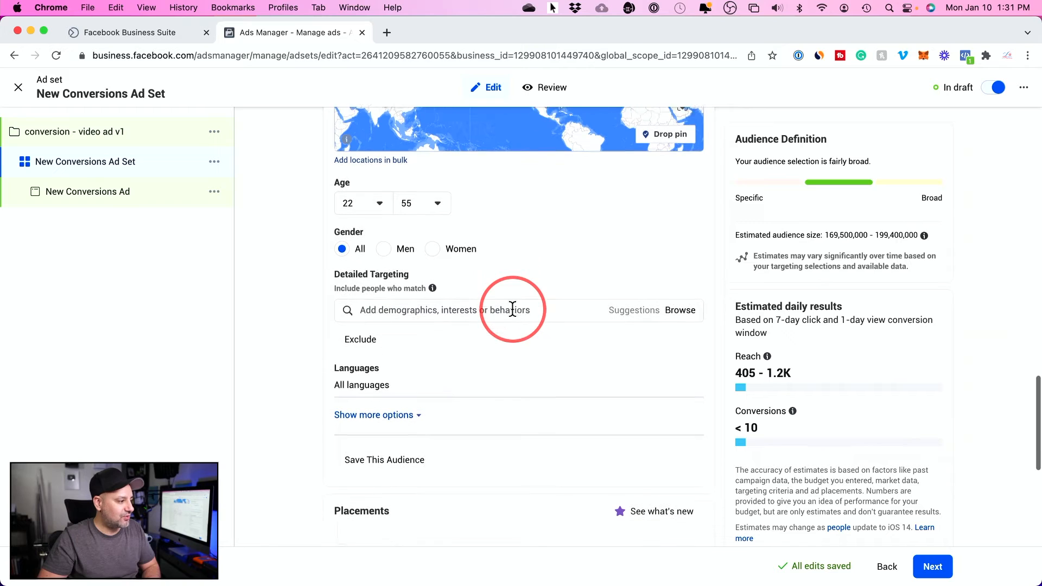
click(434, 302)
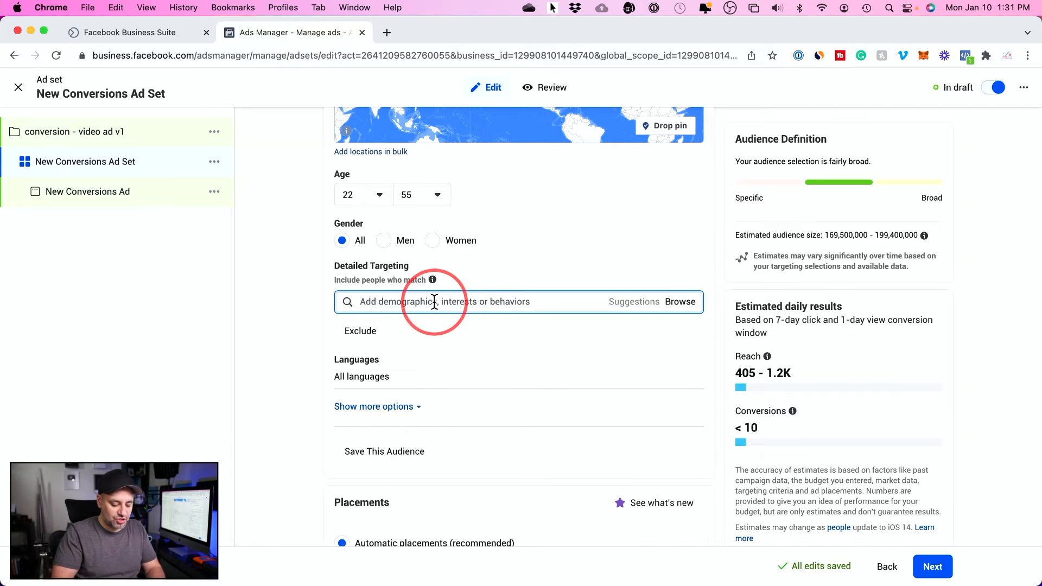
click(679, 304)
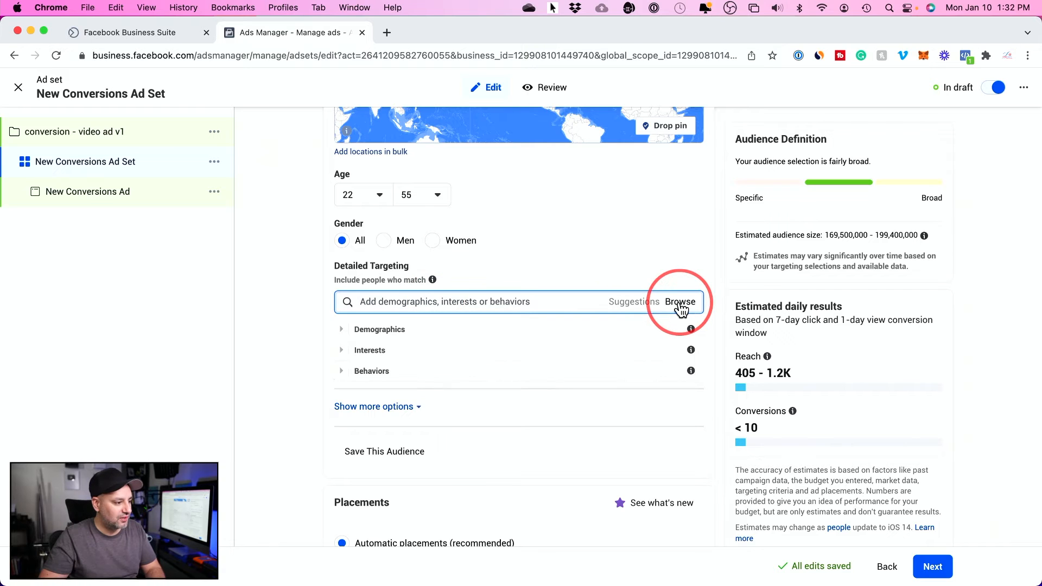
click(345, 332)
scroll(390, 353, down, 1)
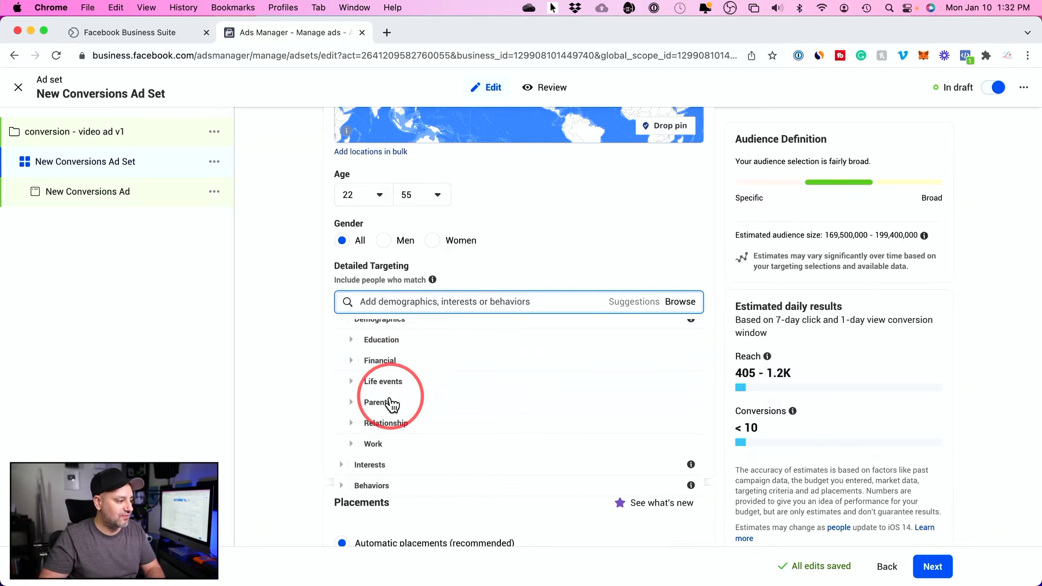
scroll(380, 418, up, 1)
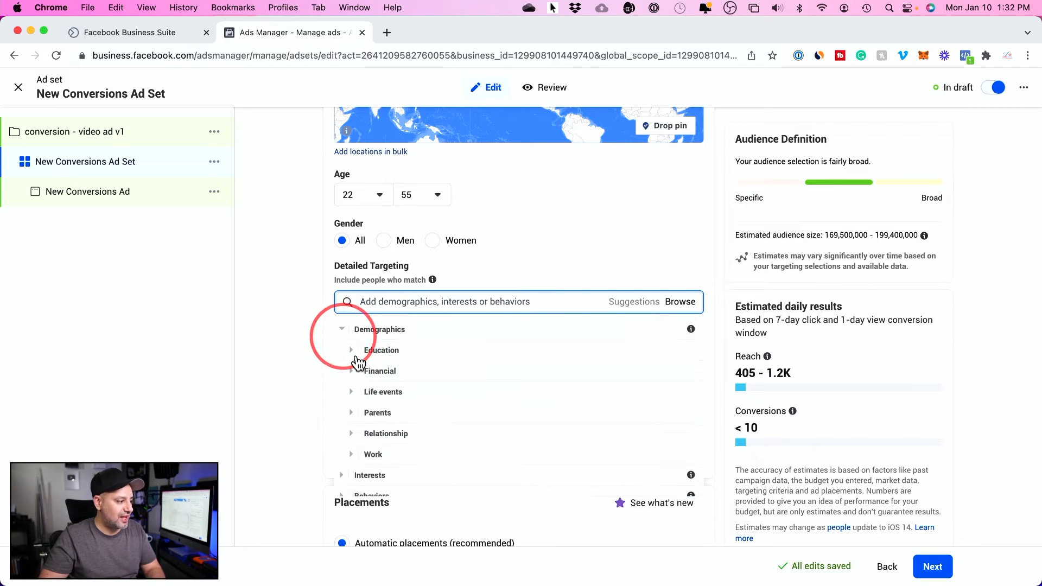
Look through the Interests and Behaviors categories of detailed targeting, including the Digital activities options.
click(344, 331)
click(348, 351)
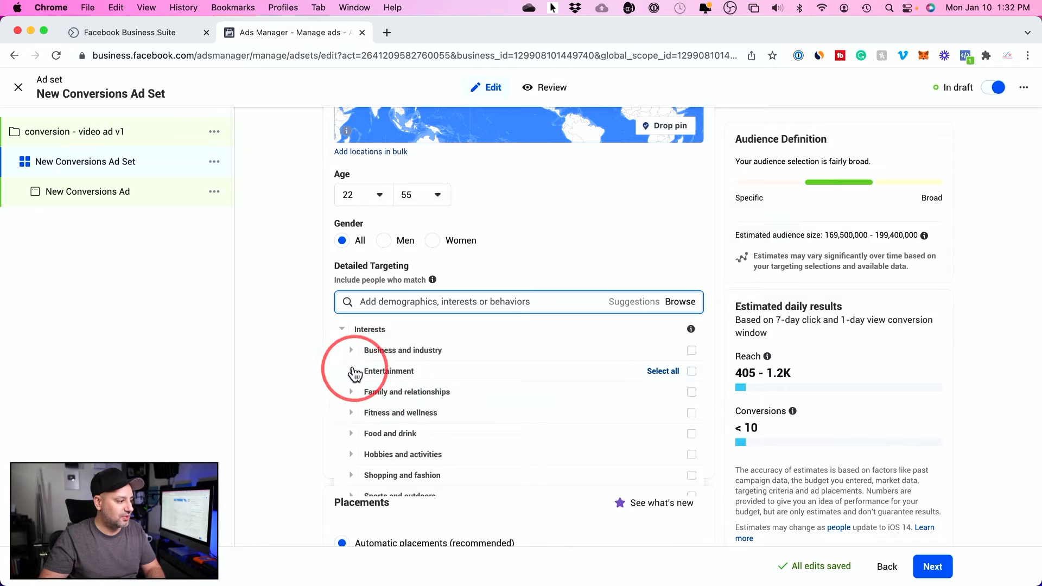
click(345, 330)
click(345, 372)
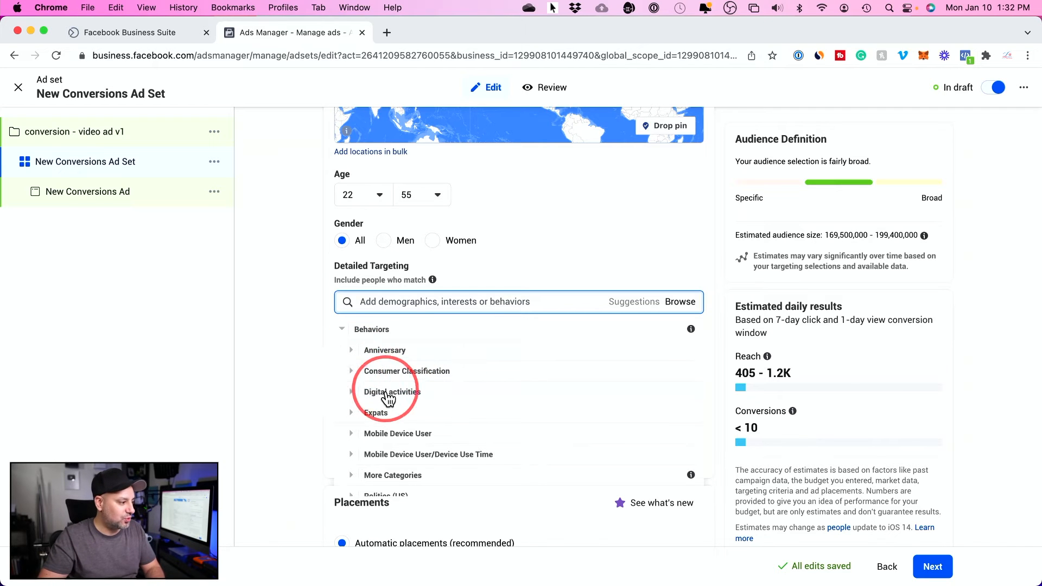
click(358, 391)
scroll(431, 391, down, 5)
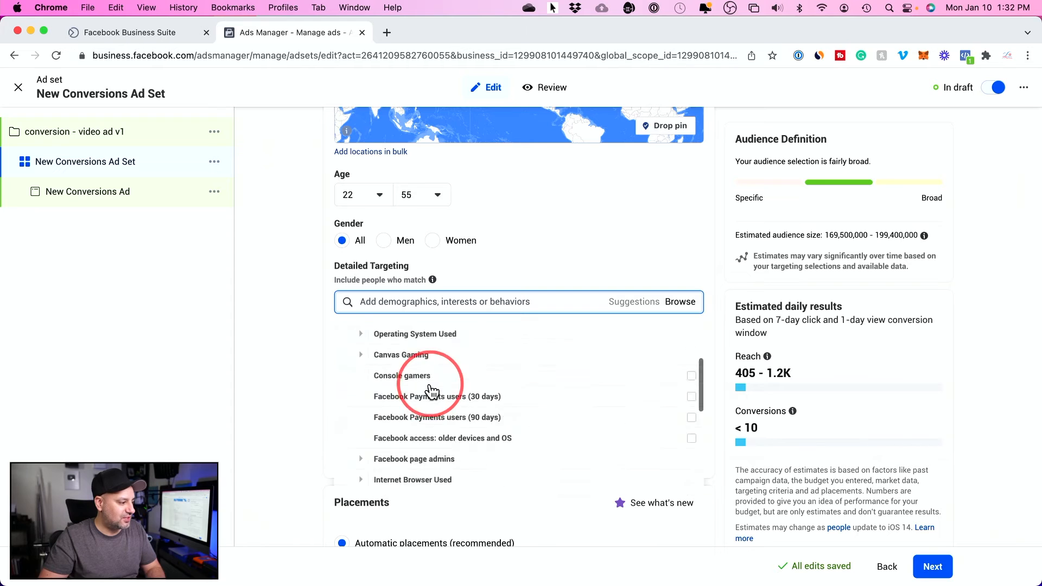
Examine the remaining Digital activities behaviors and the audience size and description of Technology early adopters.
scroll(431, 391, down, 3)
mouse_move(421, 418)
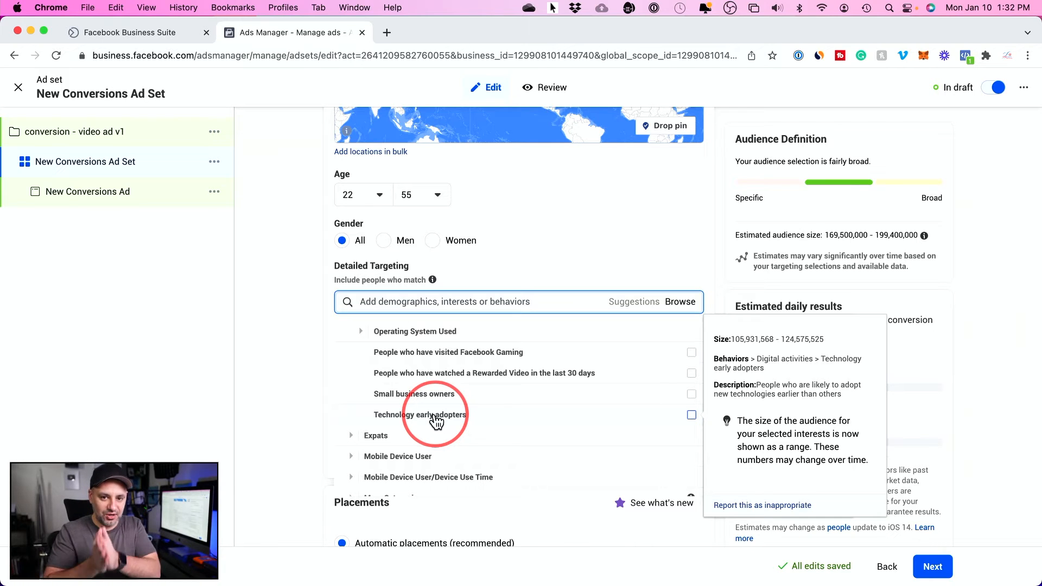
scroll(435, 420, up, 10)
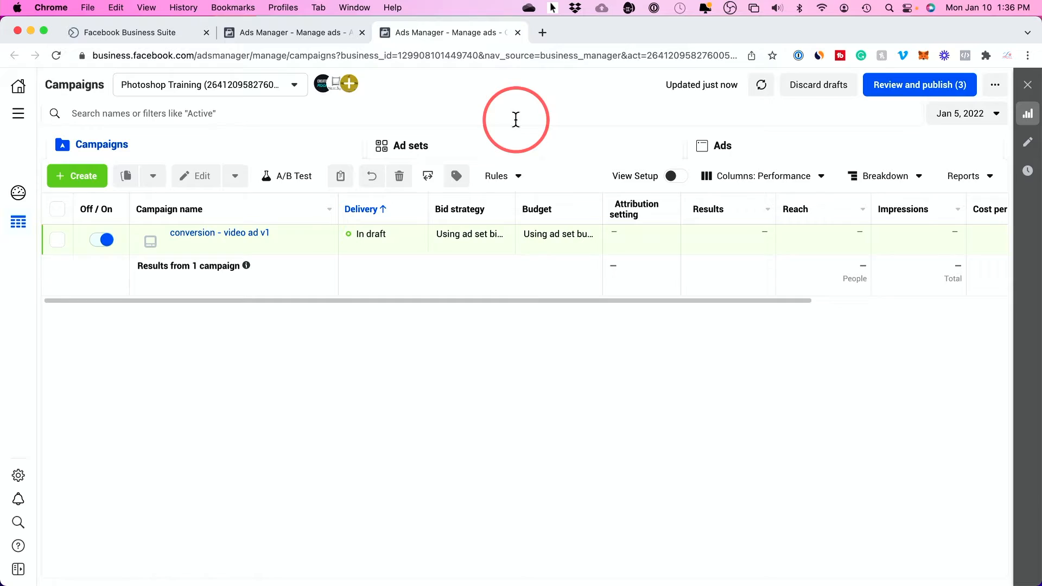
Open Audience Insights from the full list of business tools.
click(19, 115)
click(185, 386)
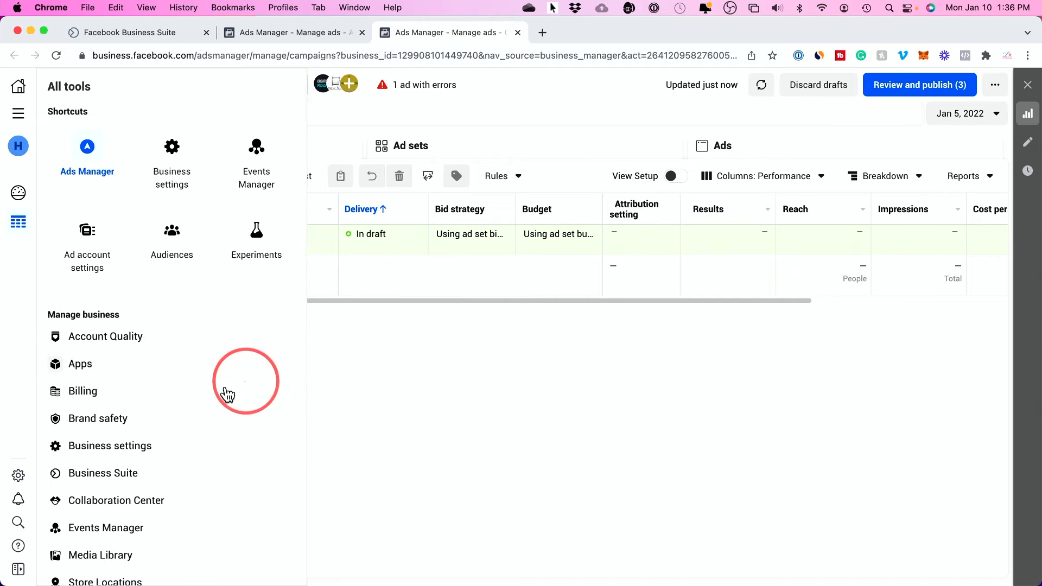
scroll(190, 399, down, 5)
scroll(189, 400, down, 3)
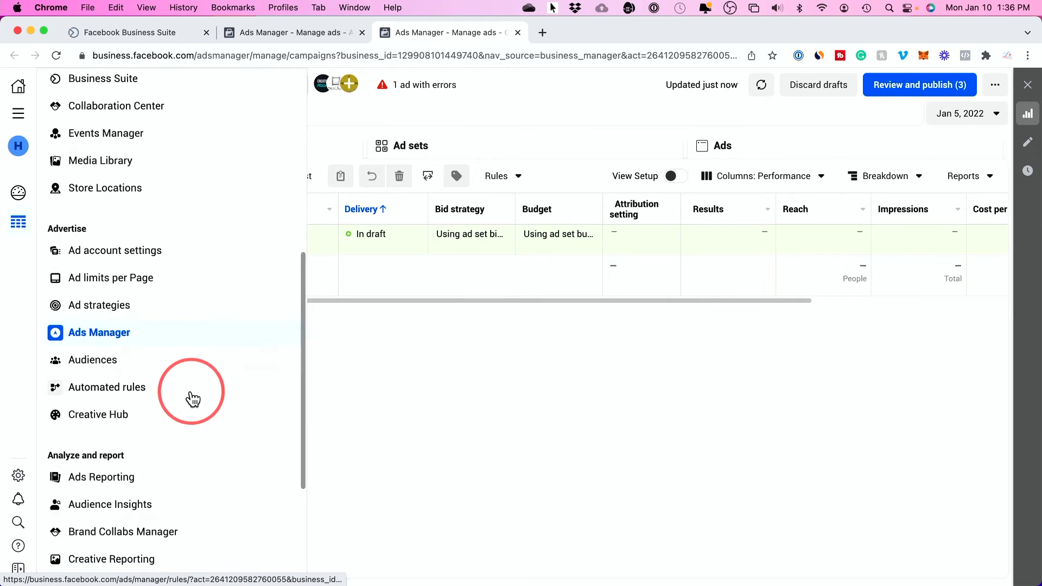
scroll(191, 398, down, 2)
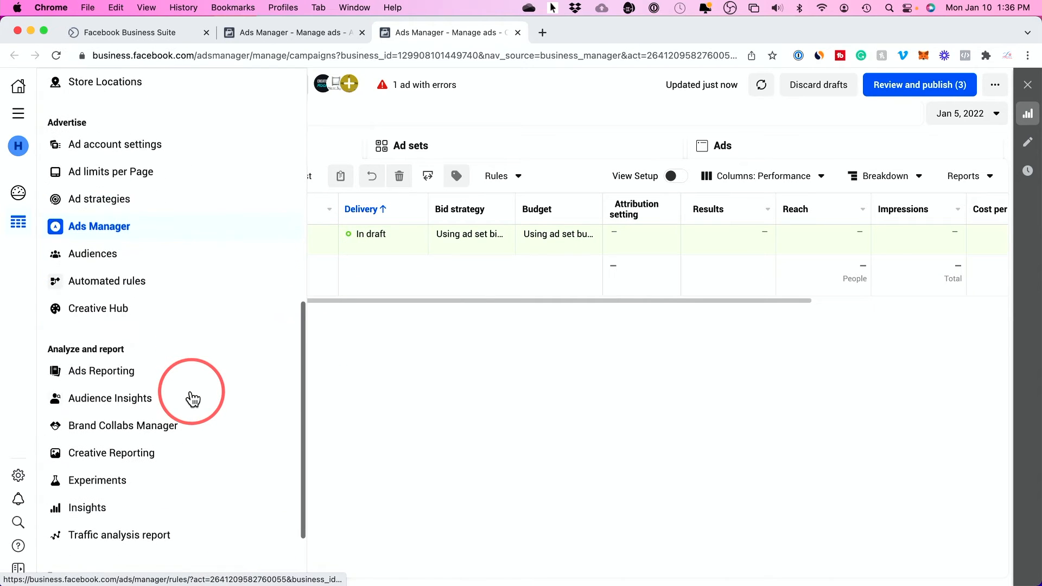
click(132, 402)
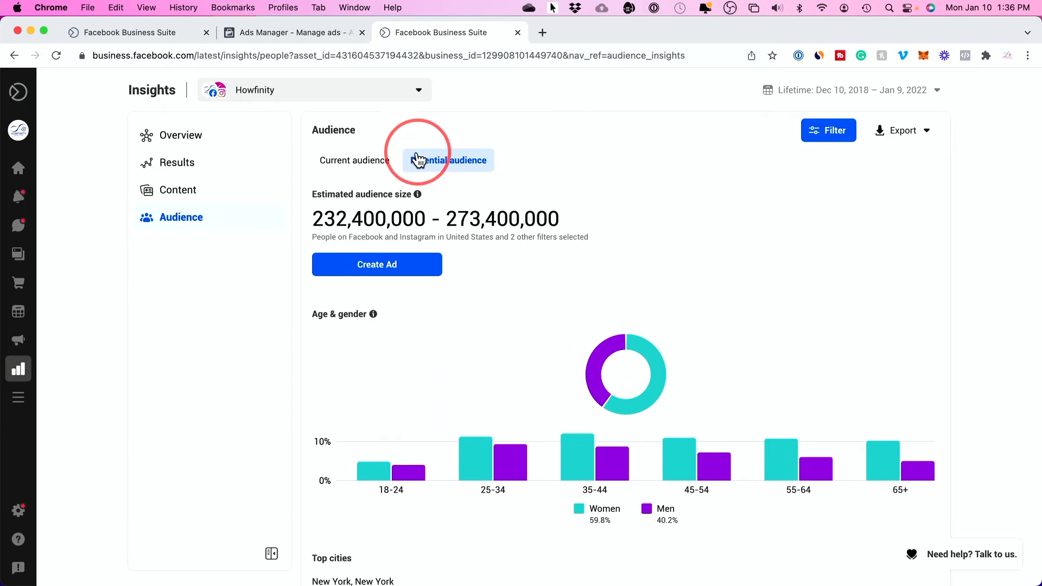
Review the potential audience's estimated size, age and gender split, top cities, top countries and top pages.
scroll(568, 319, down, 5)
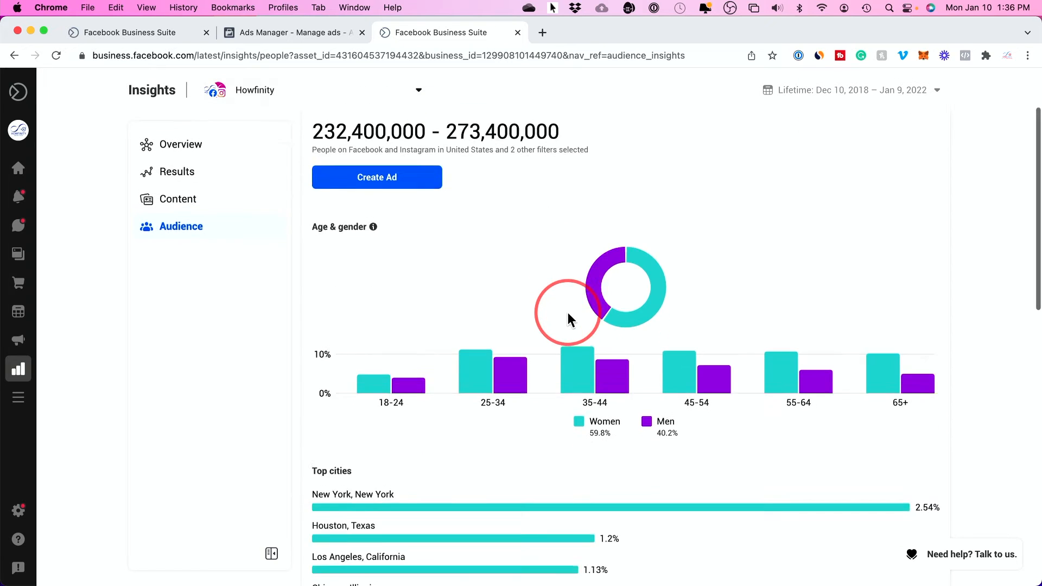
scroll(568, 315, up, 4)
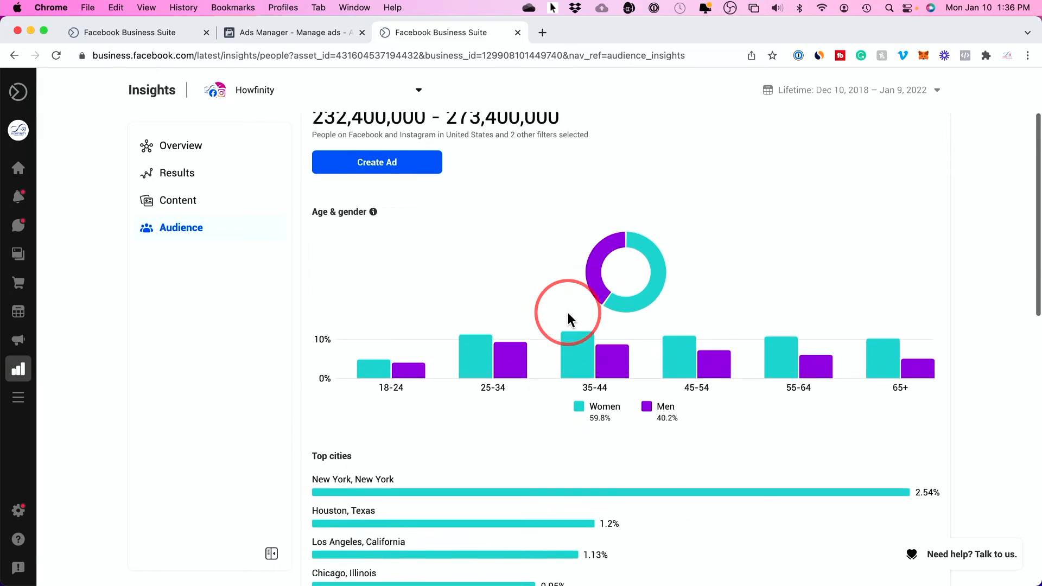
drag(313, 158, 554, 161)
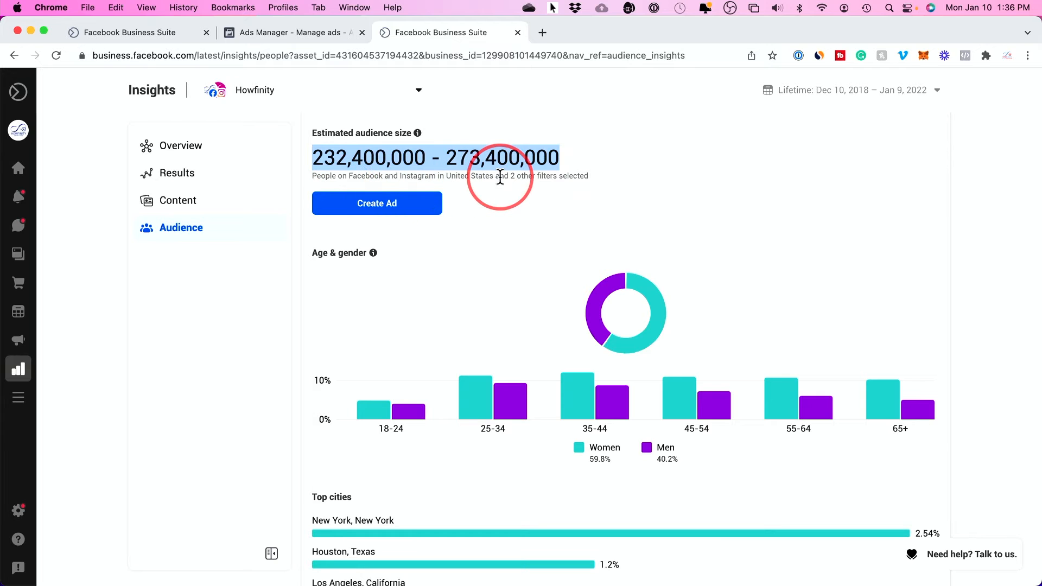
scroll(495, 181, up, 2)
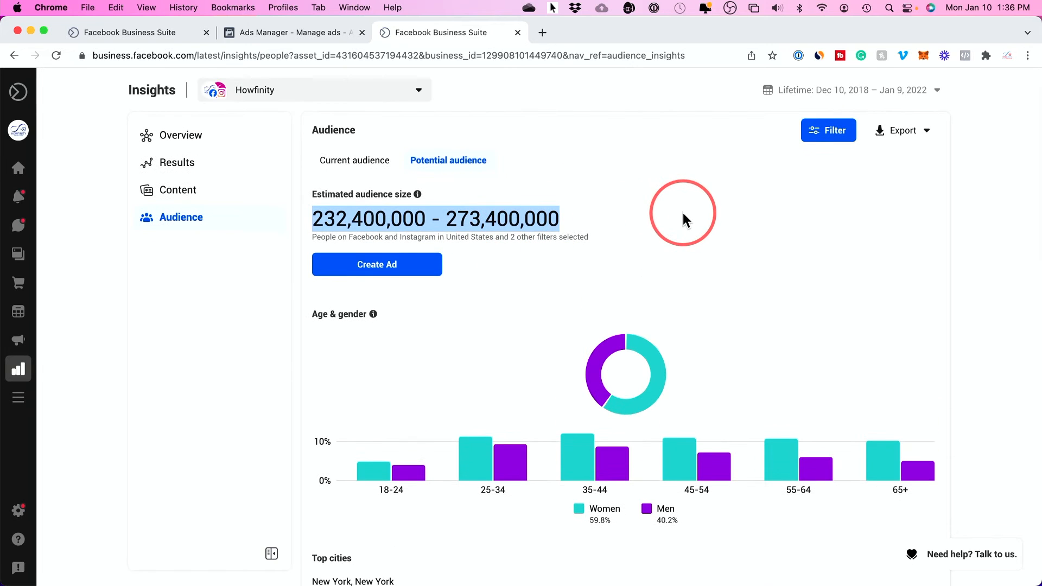
scroll(683, 213, down, 4)
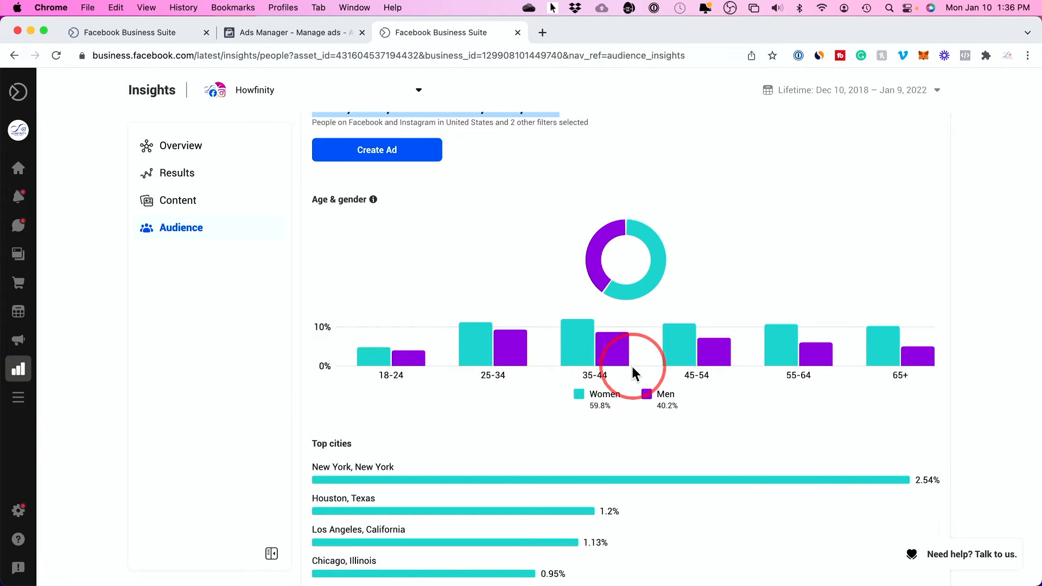
scroll(578, 398, down, 10)
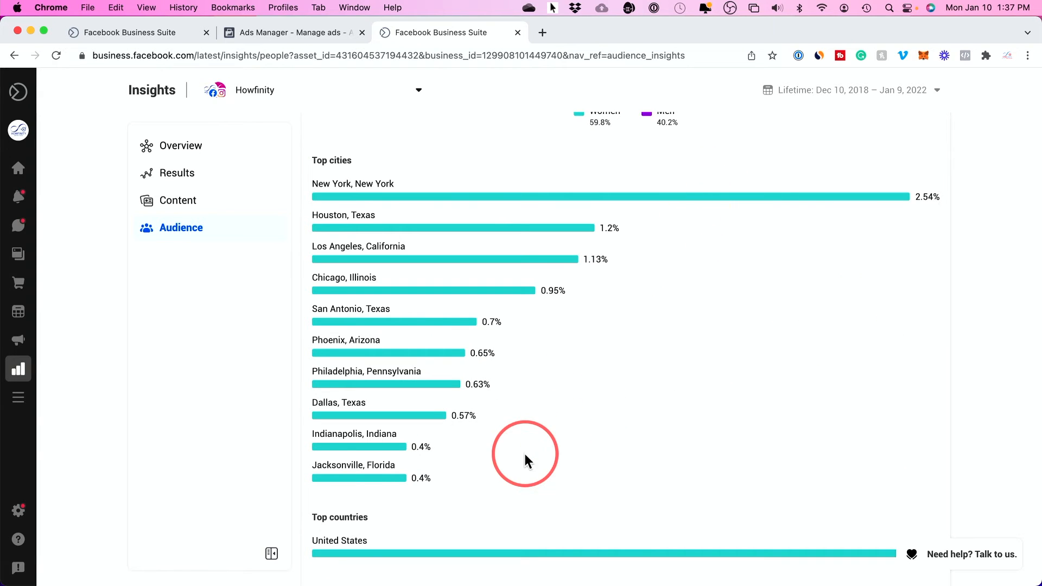
scroll(524, 455, down, 13)
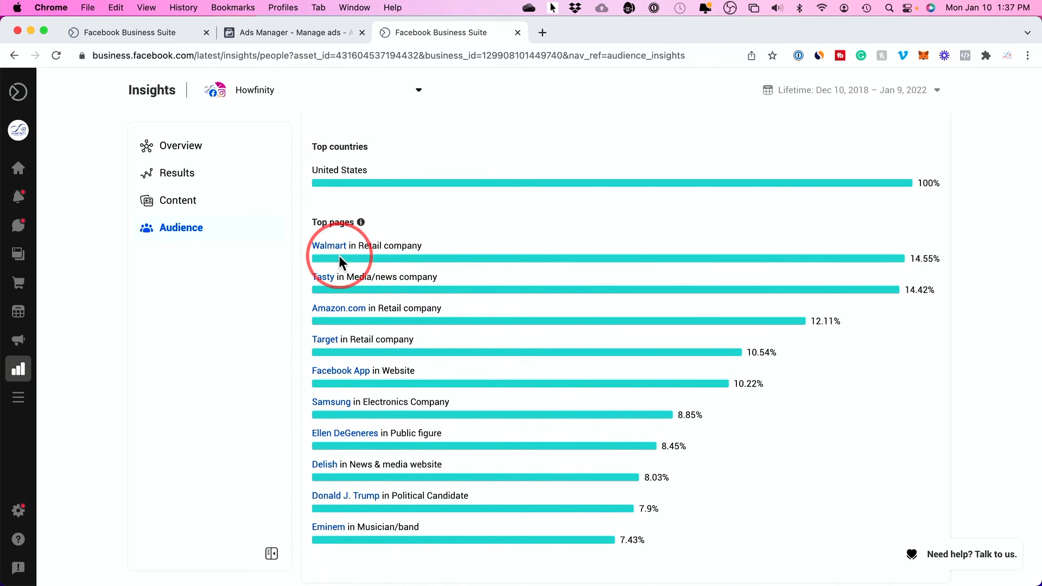
scroll(612, 263, down, 1)
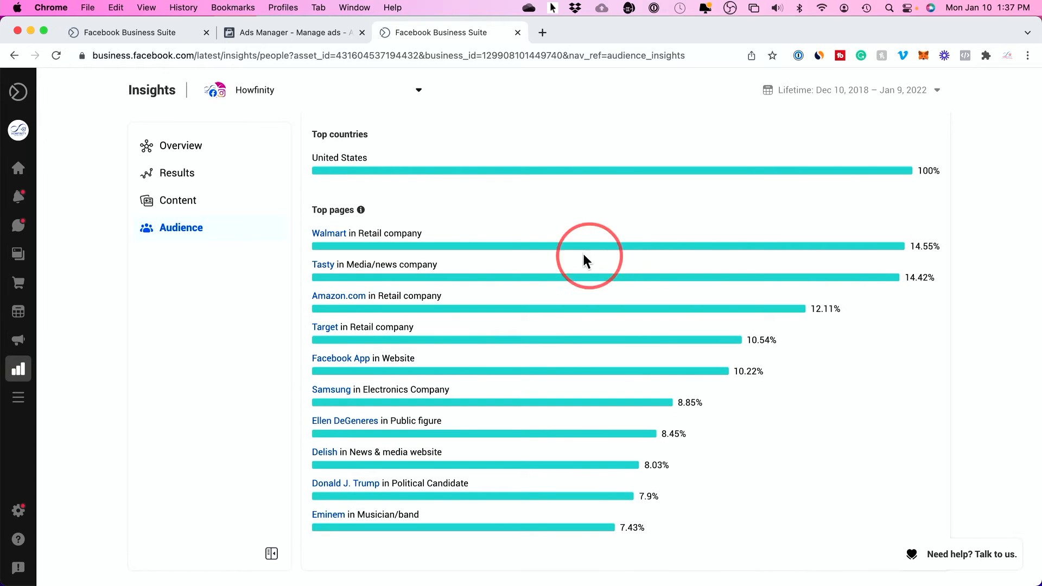
scroll(552, 226, up, 14)
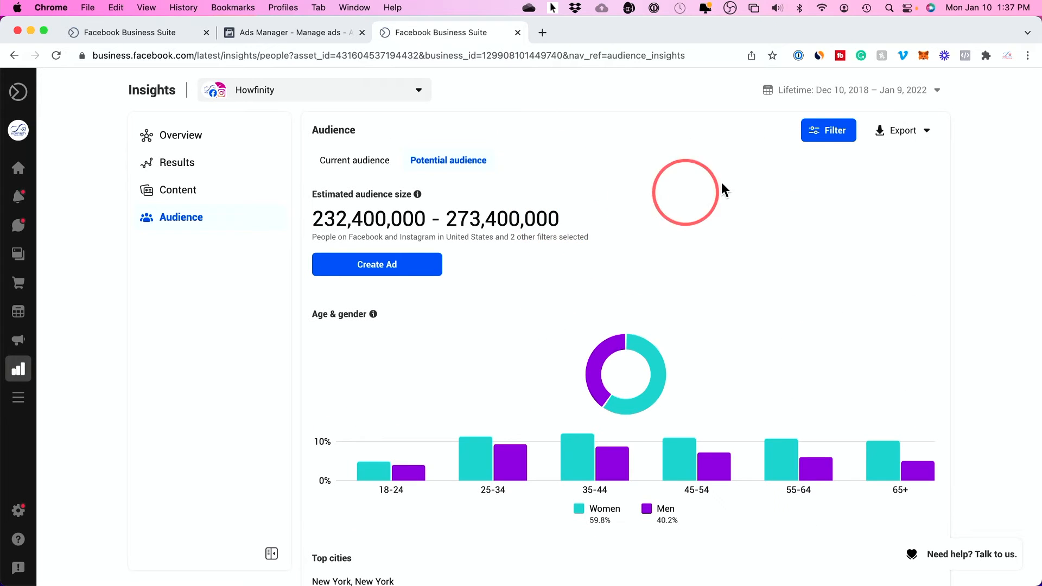
Filter the potential audience to the United States and ages 22 to 55, and check the estimated audience size.
click(824, 135)
click(861, 230)
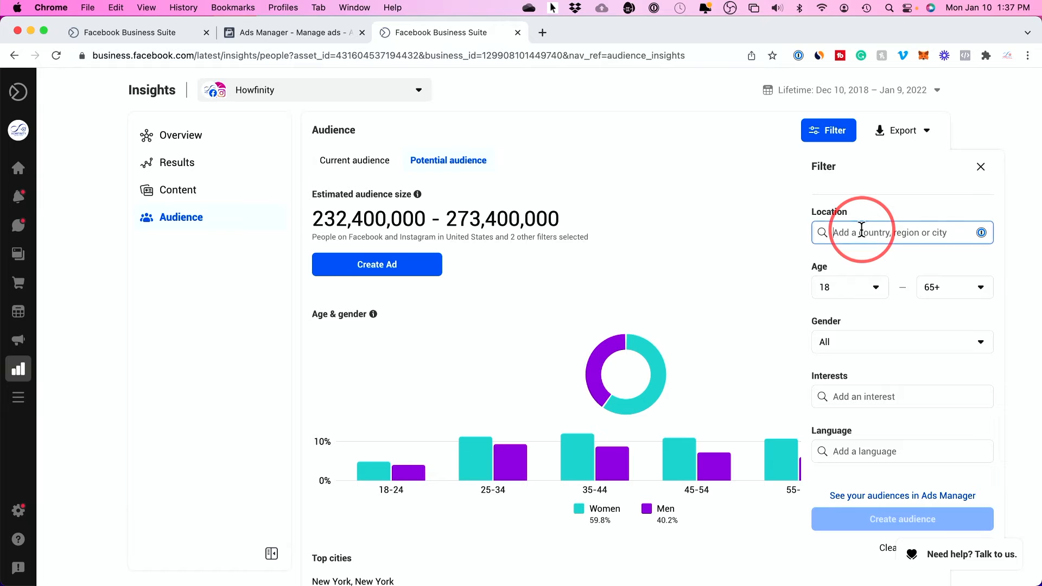
text(united)
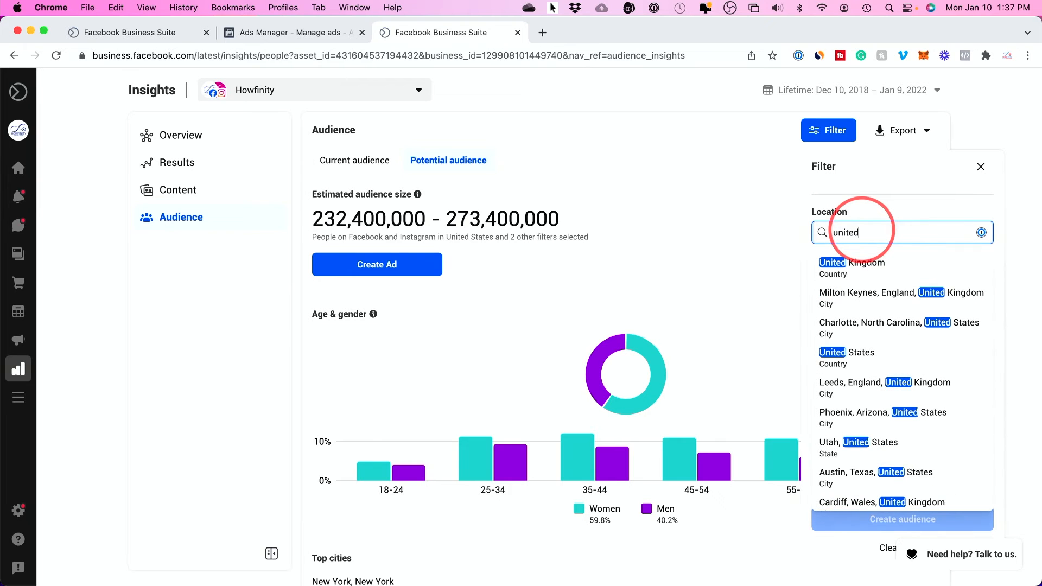
click(855, 361)
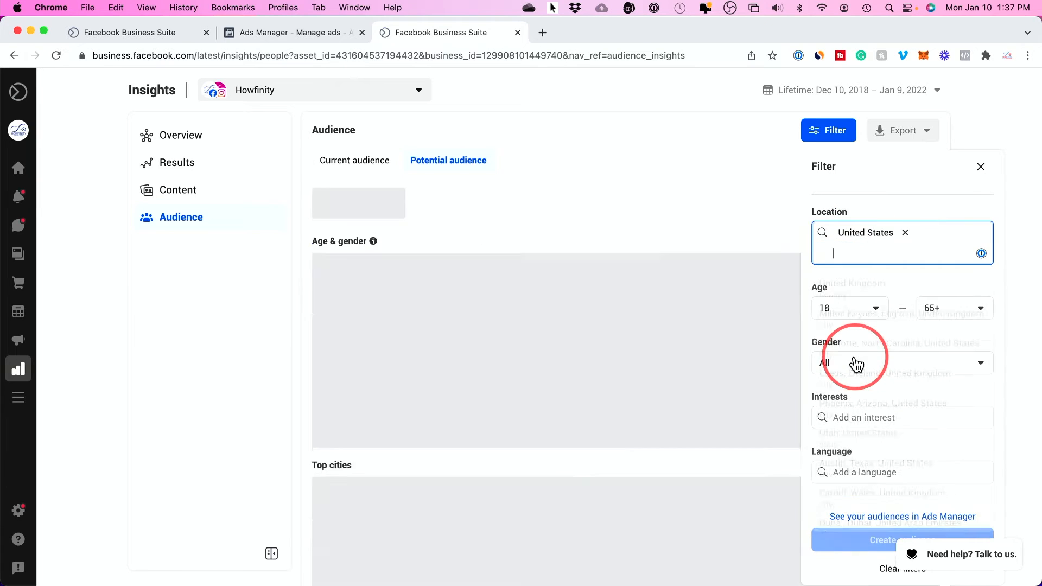
click(855, 307)
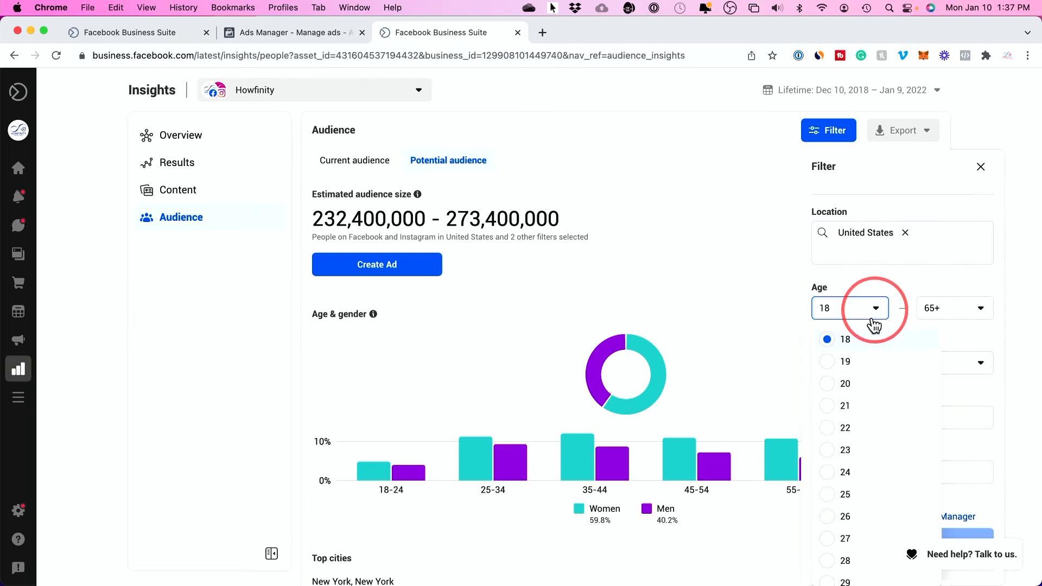
click(839, 433)
click(949, 312)
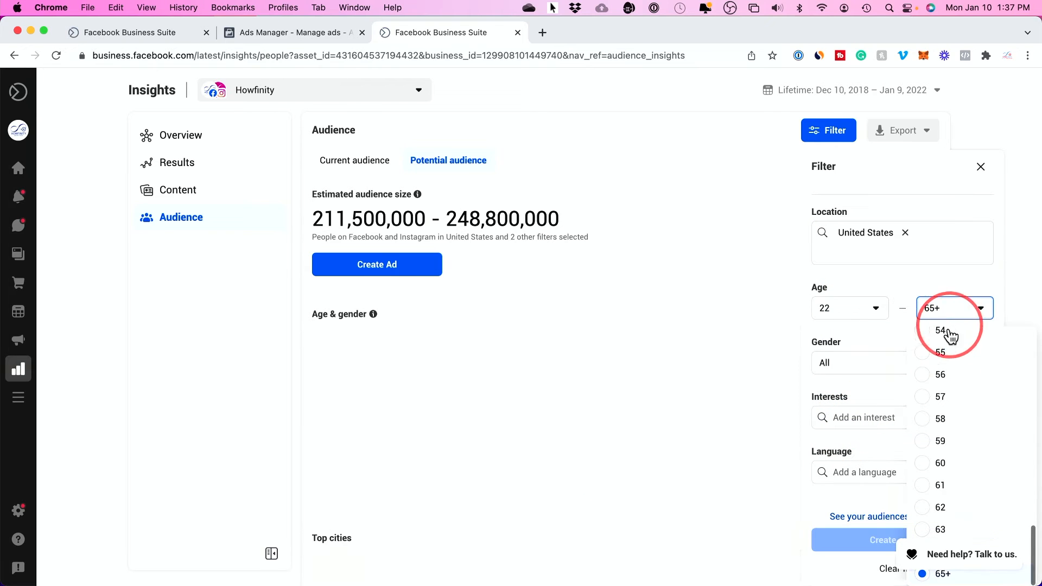
click(932, 353)
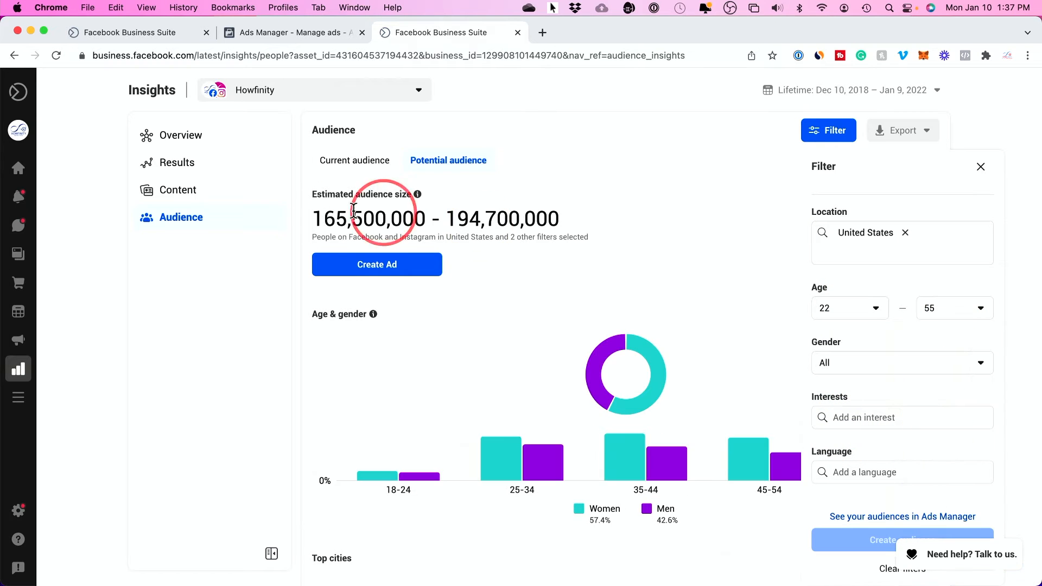
drag(313, 218, 432, 215)
click(590, 217)
Add Digital marketing as an interest in the potential audience filter.
click(835, 129)
click(847, 125)
scroll(895, 293, down, 2)
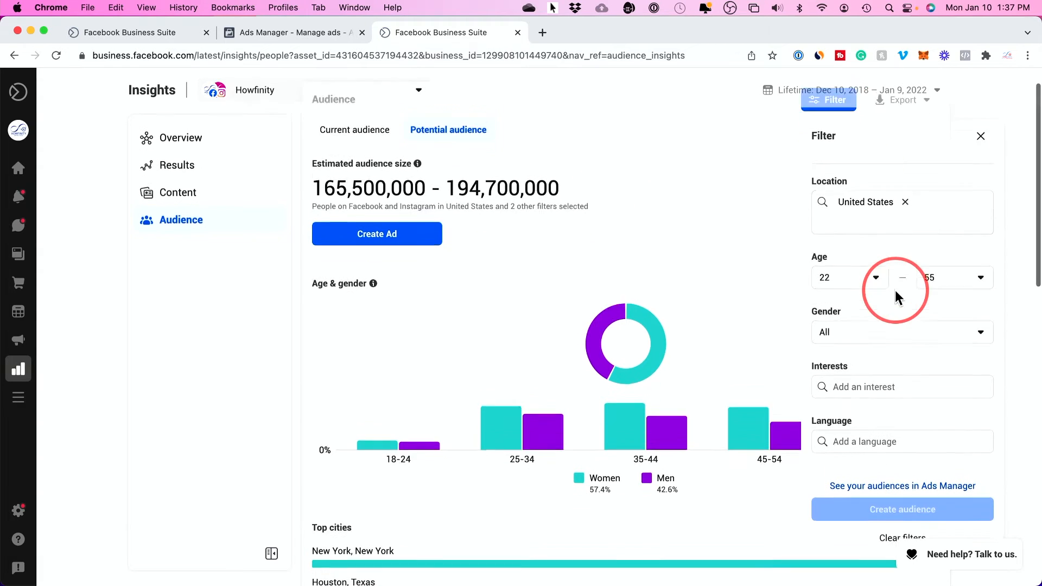
click(852, 330)
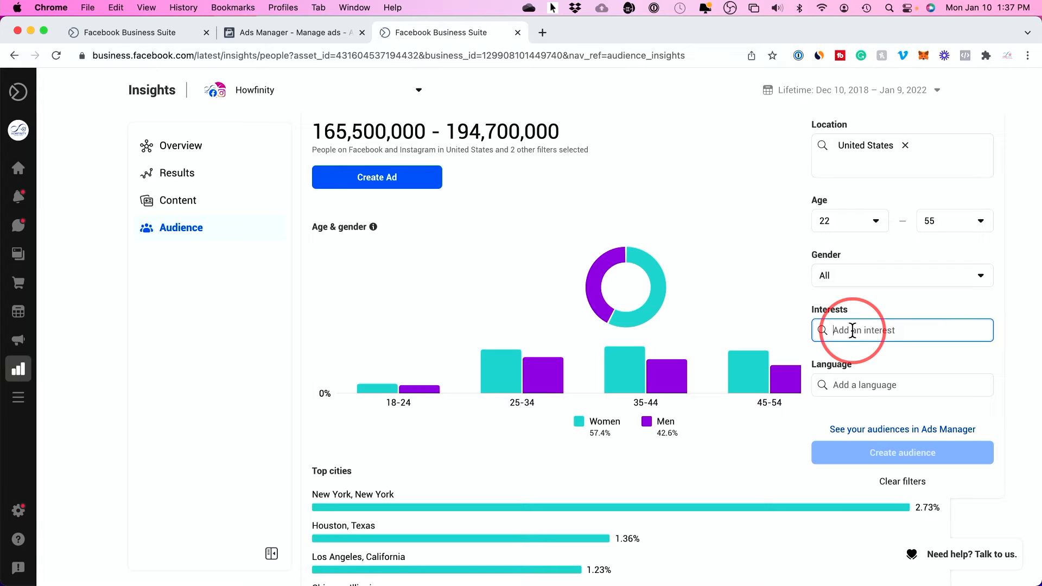
text(digital mar)
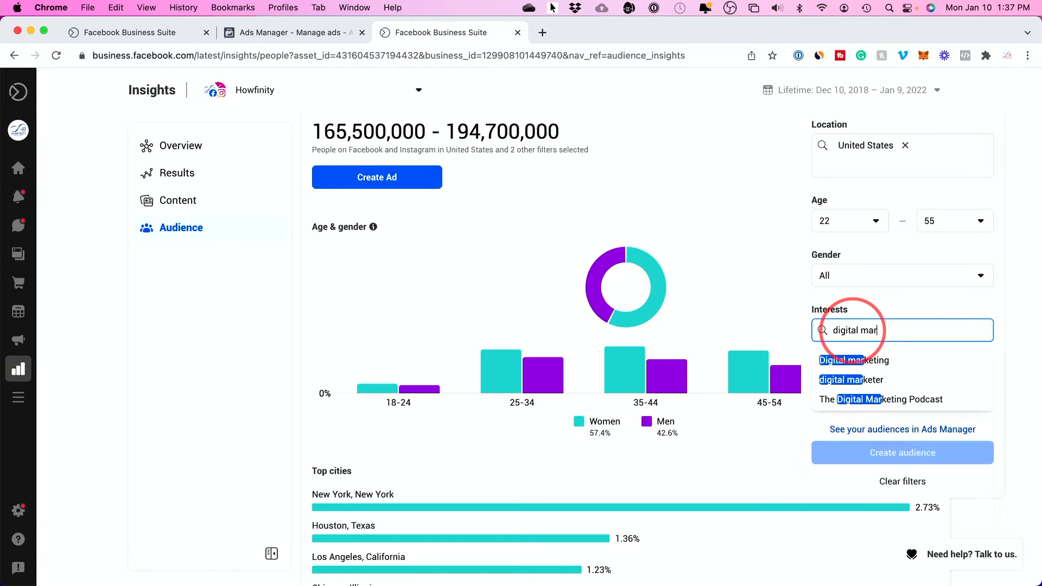
click(882, 363)
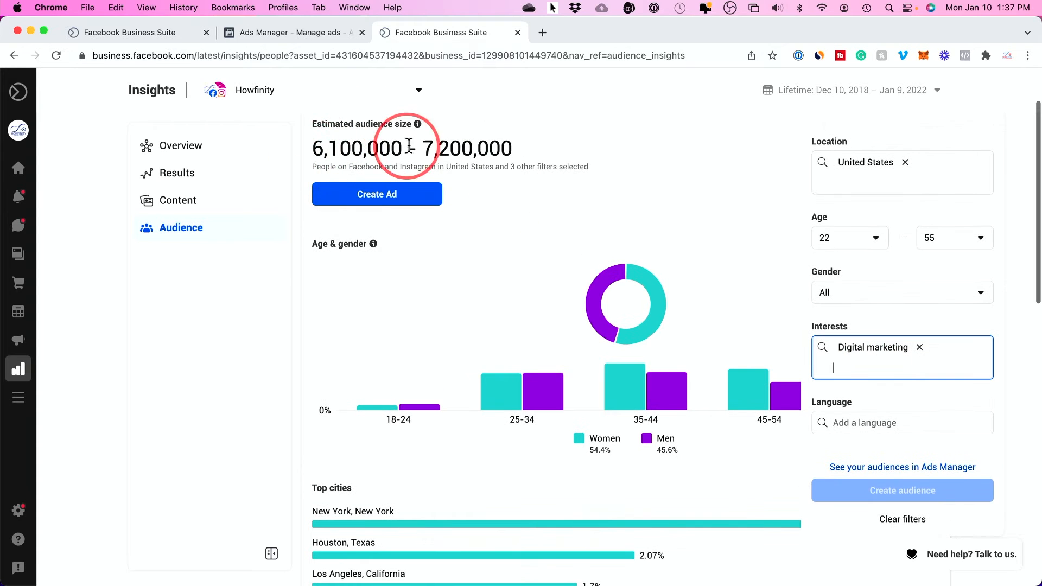
Examine the gender breakdown per age group for the filtered audience, including the overall share of women and men.
scroll(848, 350, down, 5)
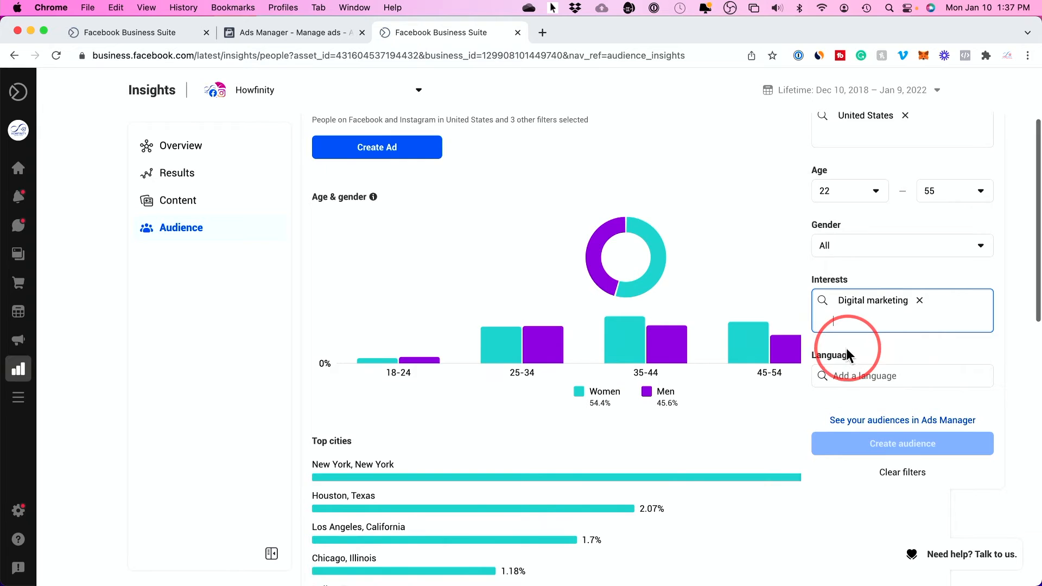
scroll(799, 369, up, 4)
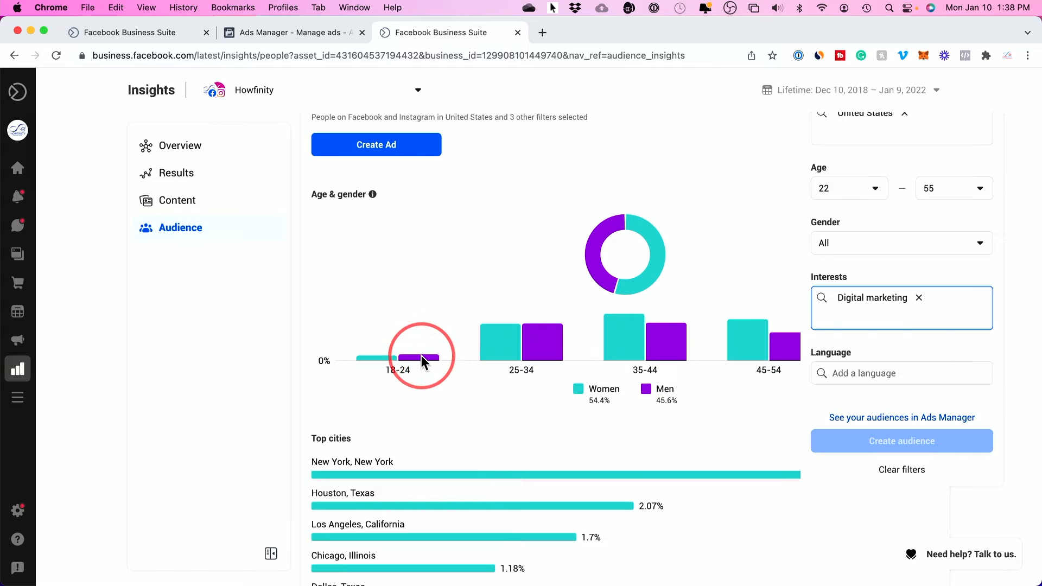
mouse_move(383, 360)
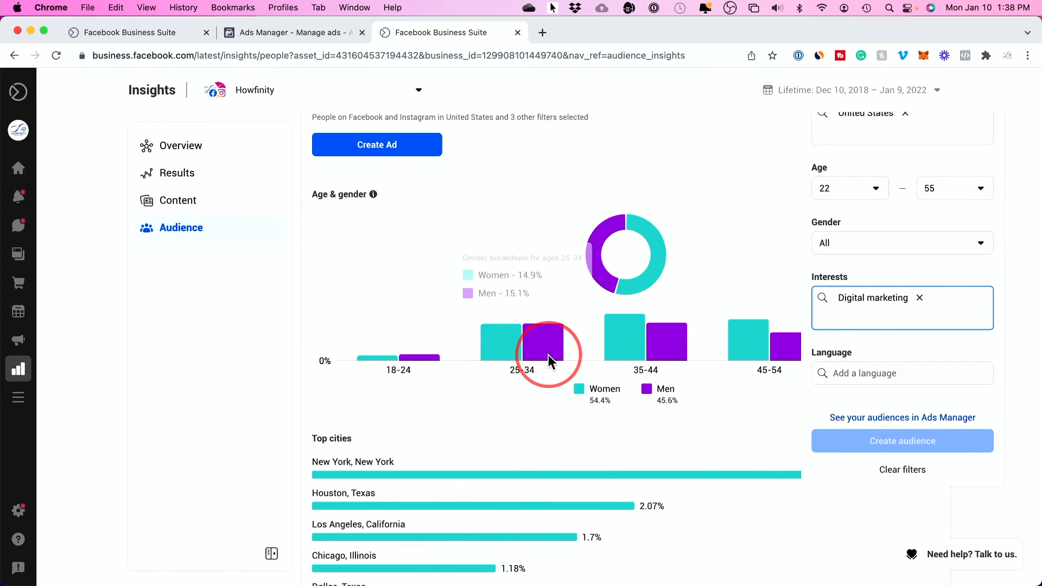
mouse_move(788, 340)
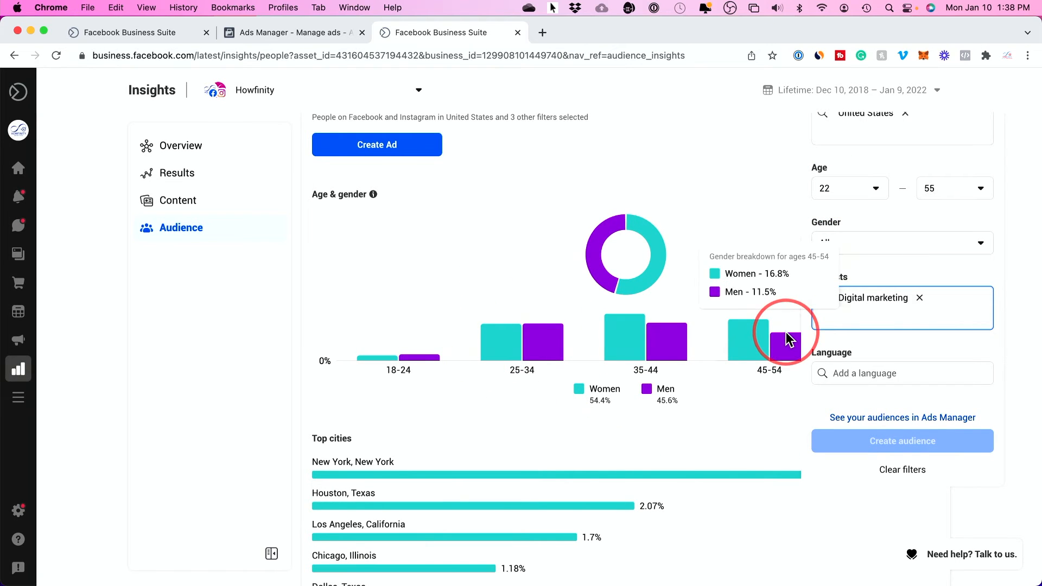
drag(591, 400, 715, 399)
click(617, 402)
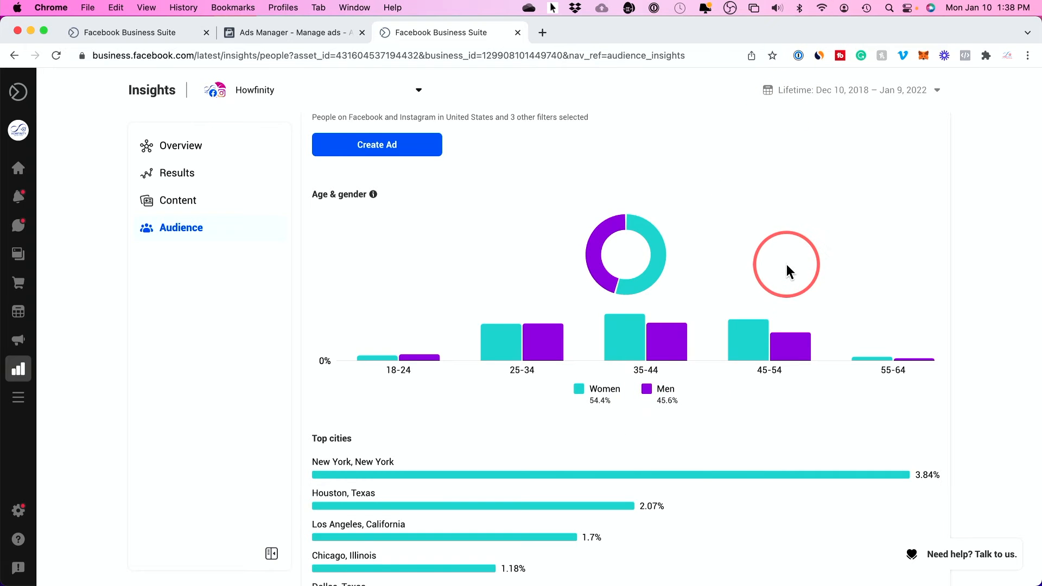
Review the filtered audience's top cities, top countries and top pages.
scroll(786, 265, up, 3)
click(825, 131)
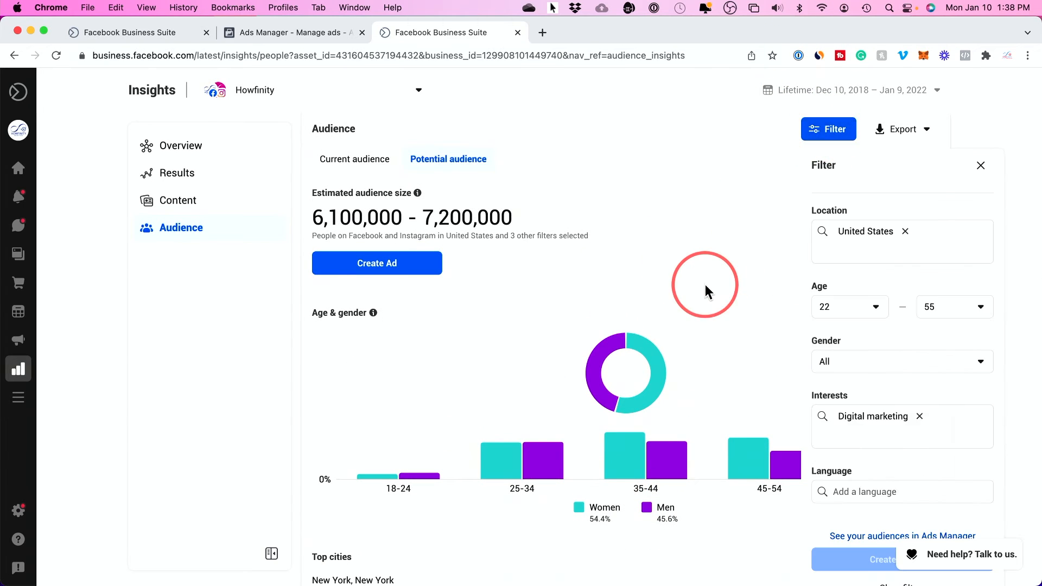
scroll(704, 285, down, 10)
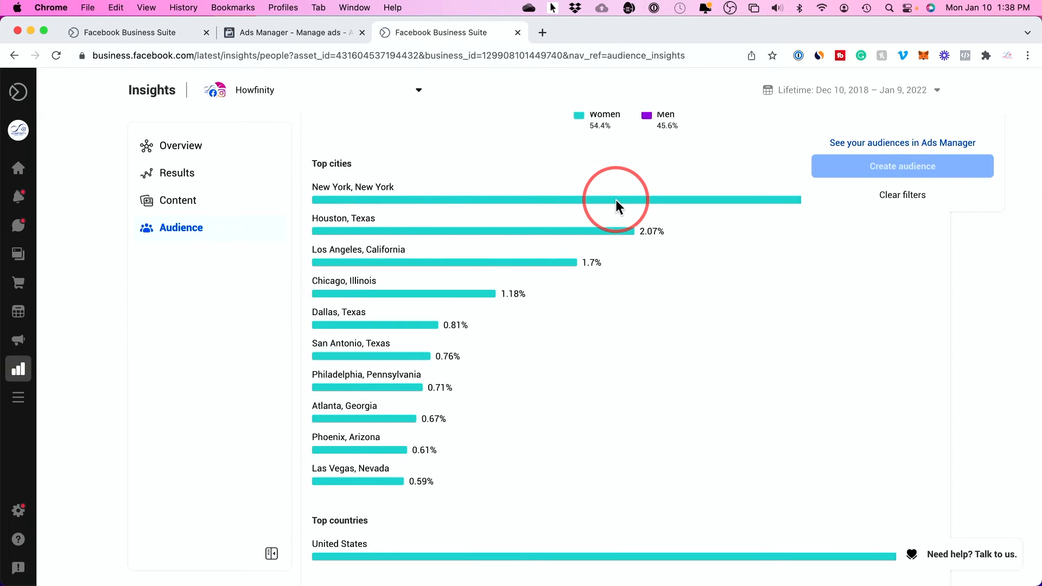
scroll(616, 199, down, 3)
scroll(616, 201, down, 5)
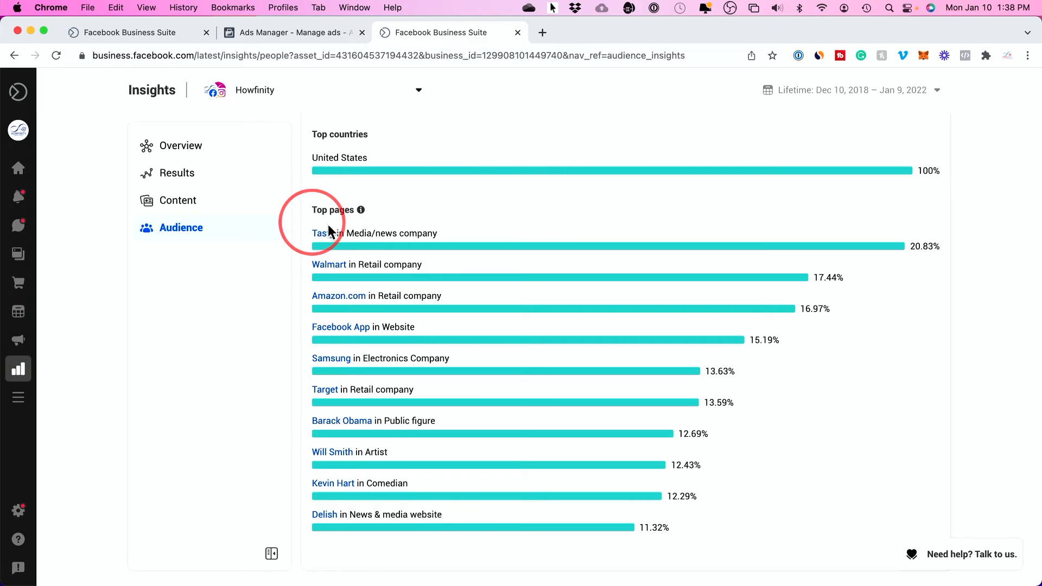
Switch to the Ads Manager ad set and add Tasty as a detailed targeting interest.
click(293, 31)
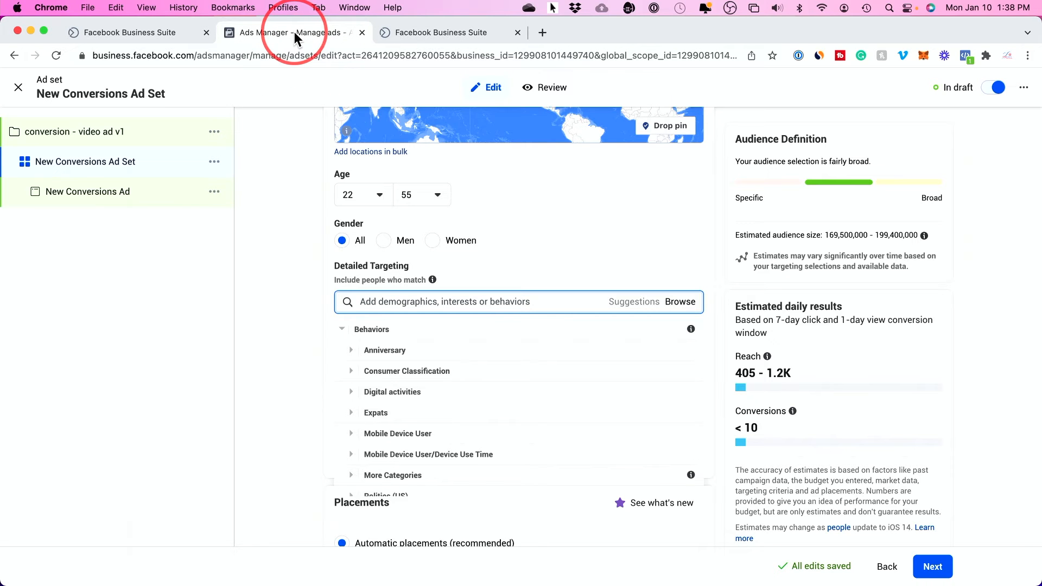
click(410, 301)
text(tasty)
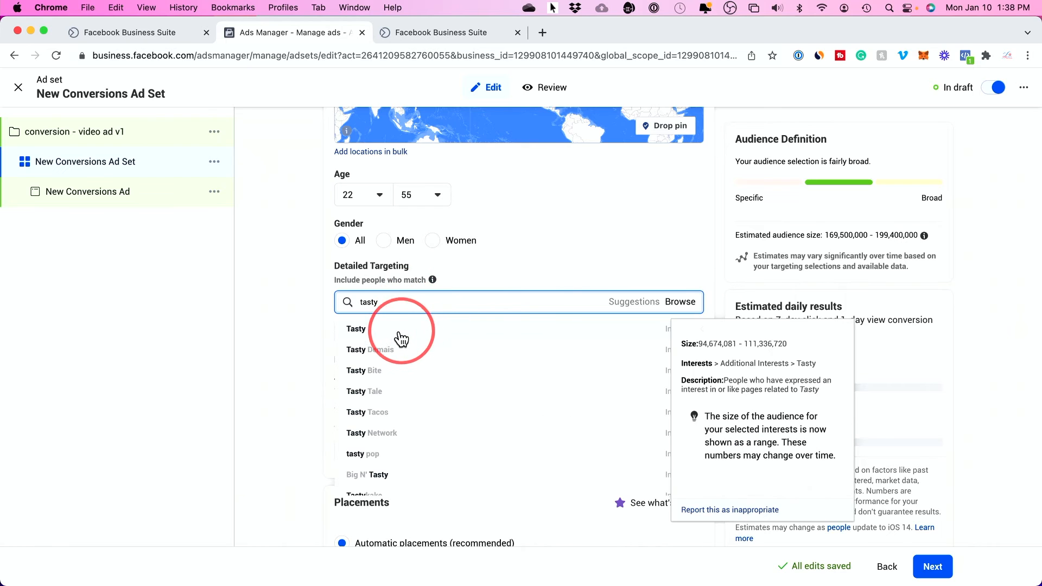
scroll(564, 356, down, 1)
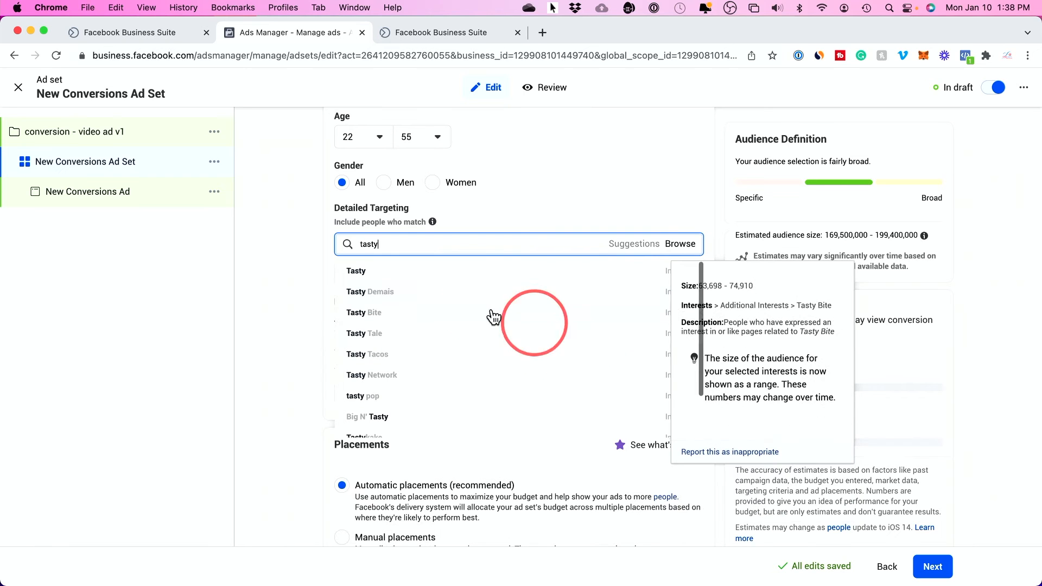
click(365, 271)
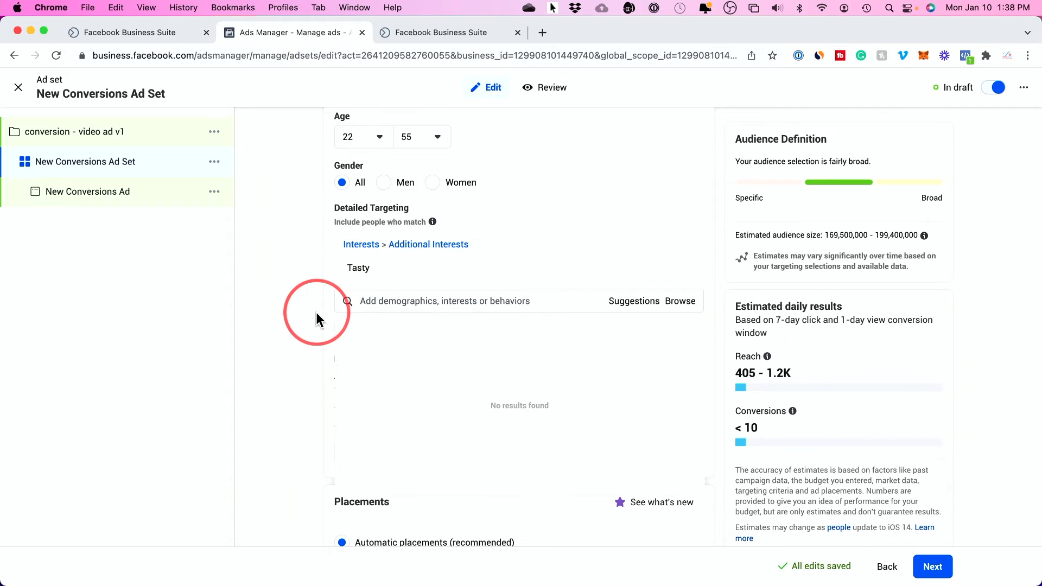
click(492, 386)
click(269, 345)
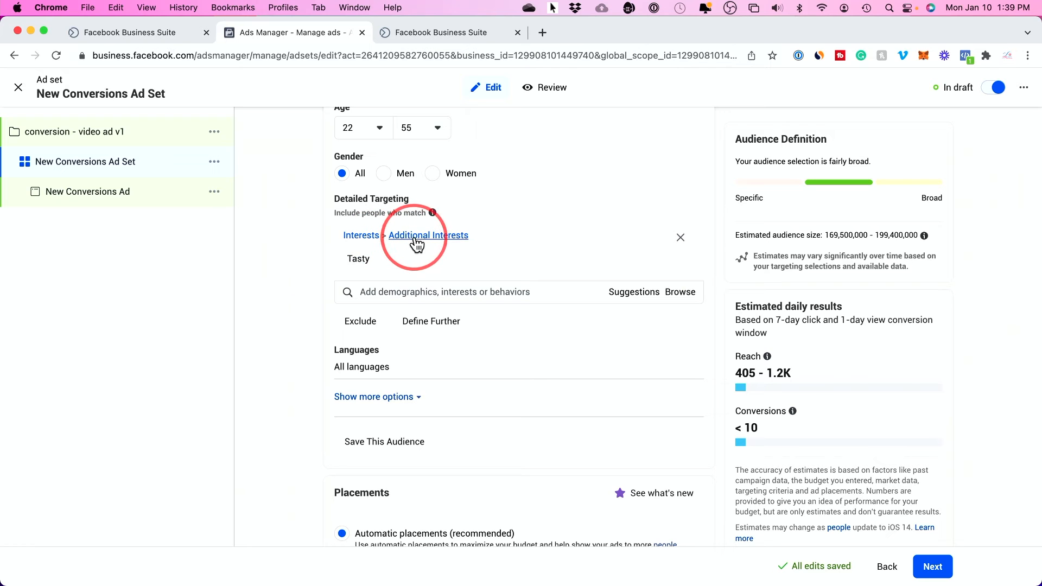
mouse_move(377, 271)
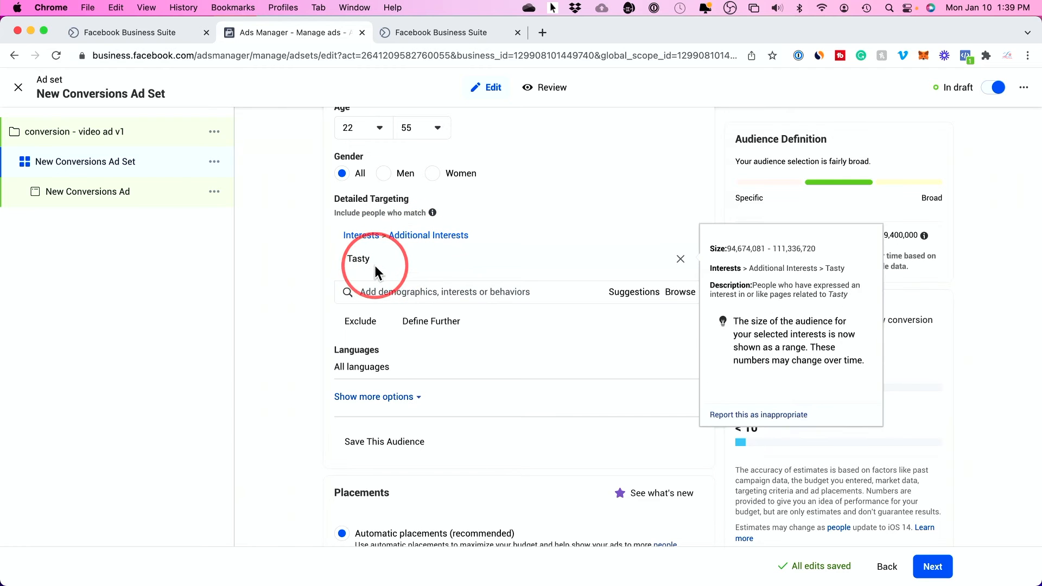
Check the interest filter and the age and gender chart in Audience Insights, and return to the ad set in Ads Manager.
click(460, 33)
scroll(727, 357, up, 10)
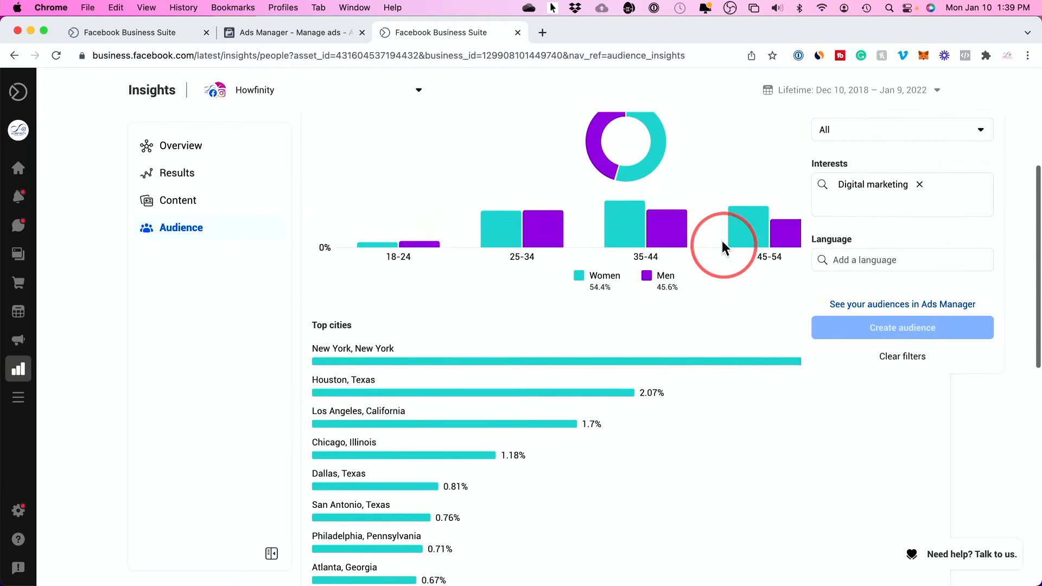
scroll(802, 274, up, 3)
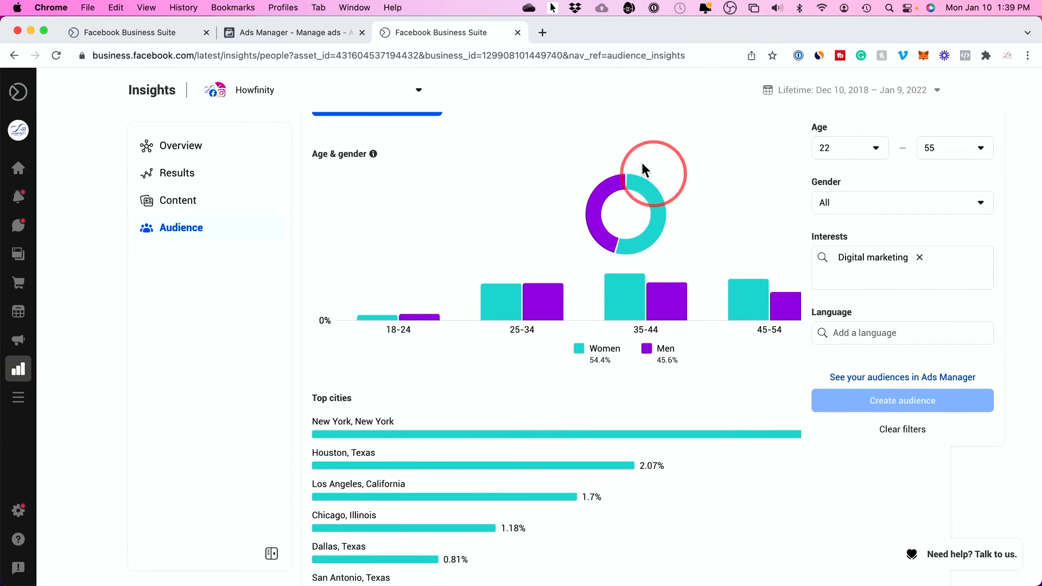
click(268, 36)
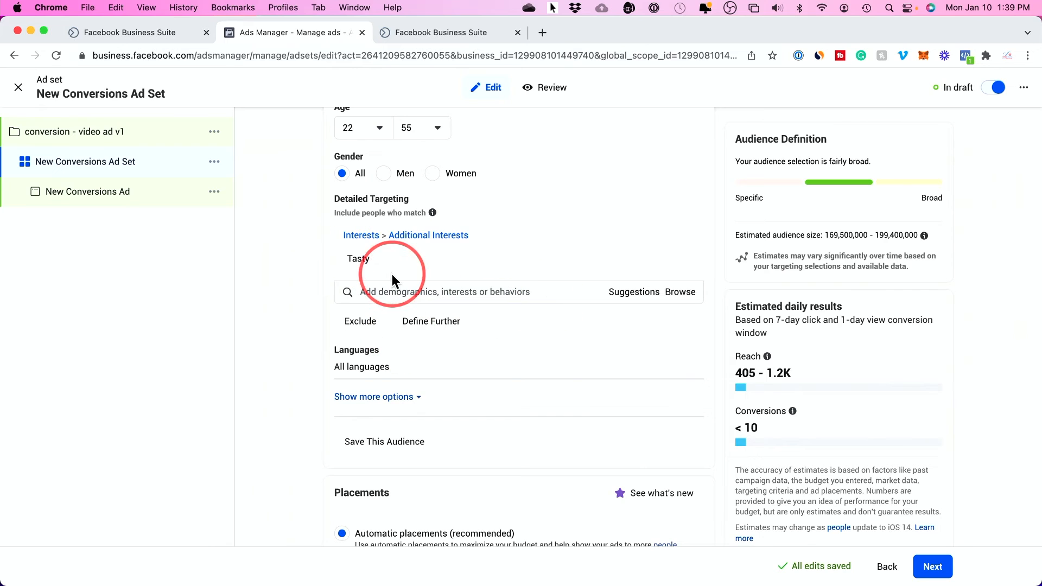
click(402, 293)
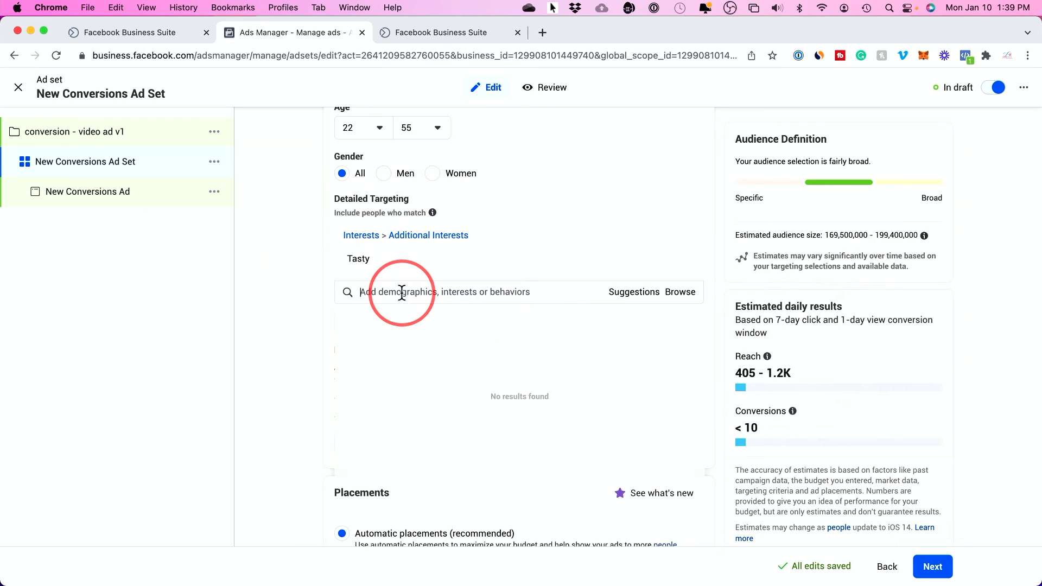
text(digital marketing)
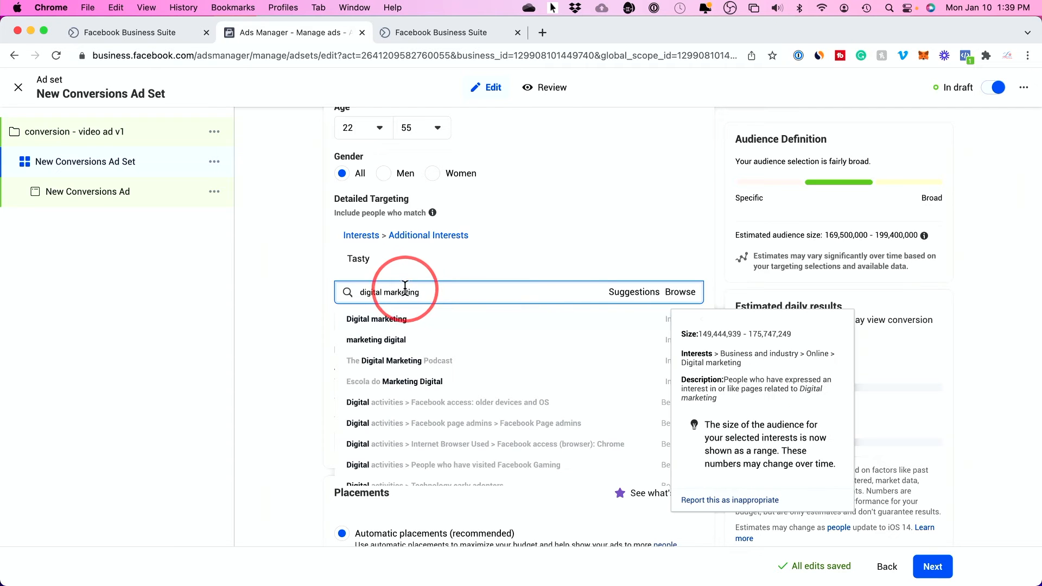
click(374, 319)
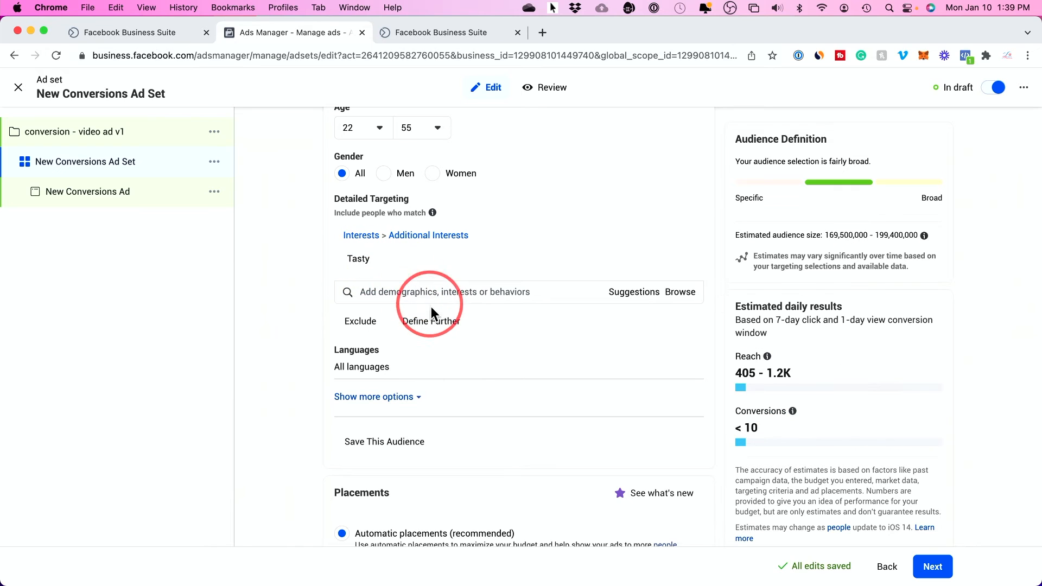
Narrow the detailed targeting so people must also match the Digital marketing interest.
click(418, 321)
click(414, 332)
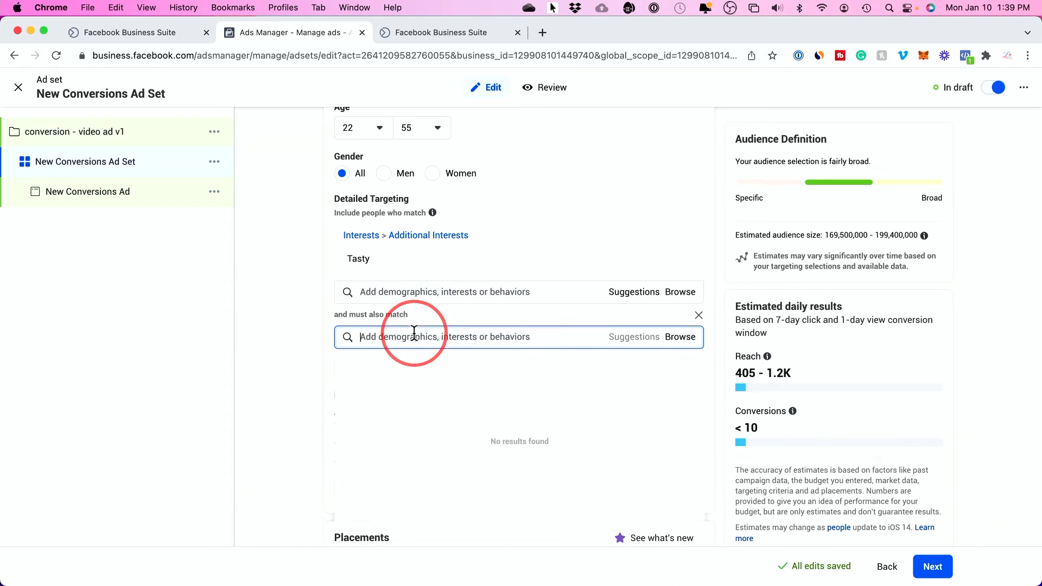
text(digital marketing)
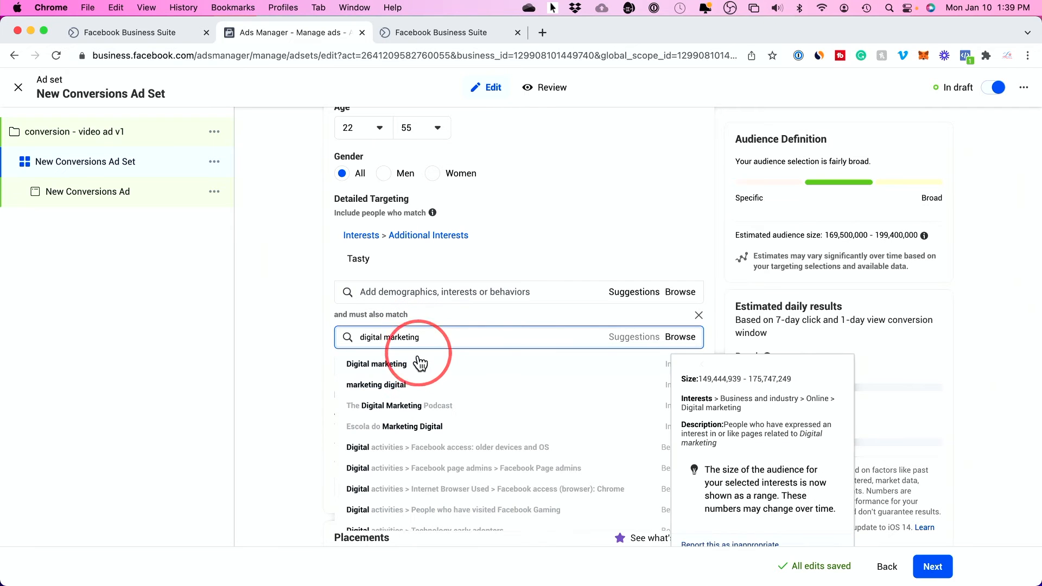
click(402, 367)
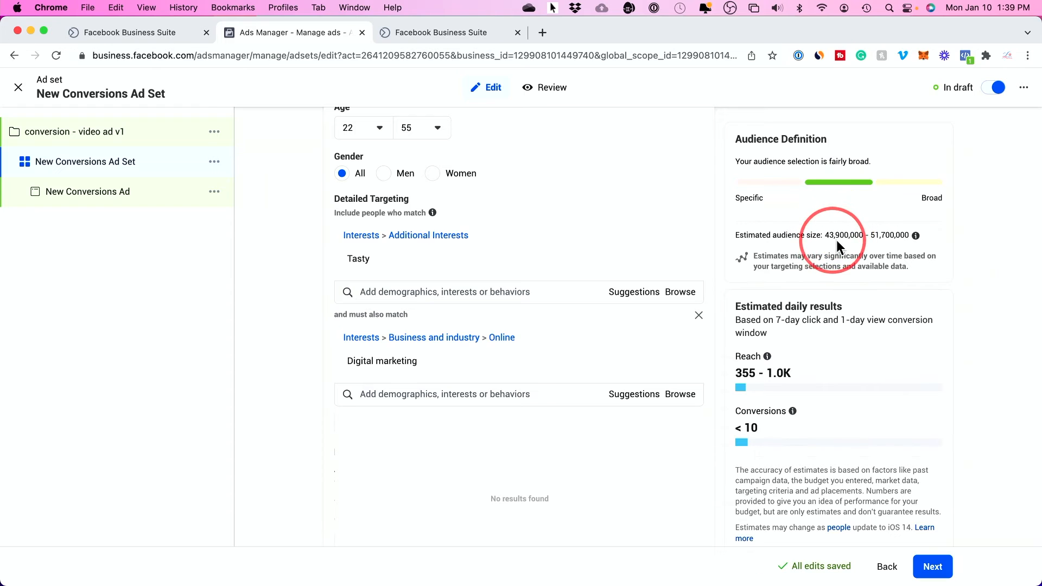
Narrow the detailed targeting further so people must also match YouTube from the Interests category.
scroll(276, 378, down, 3)
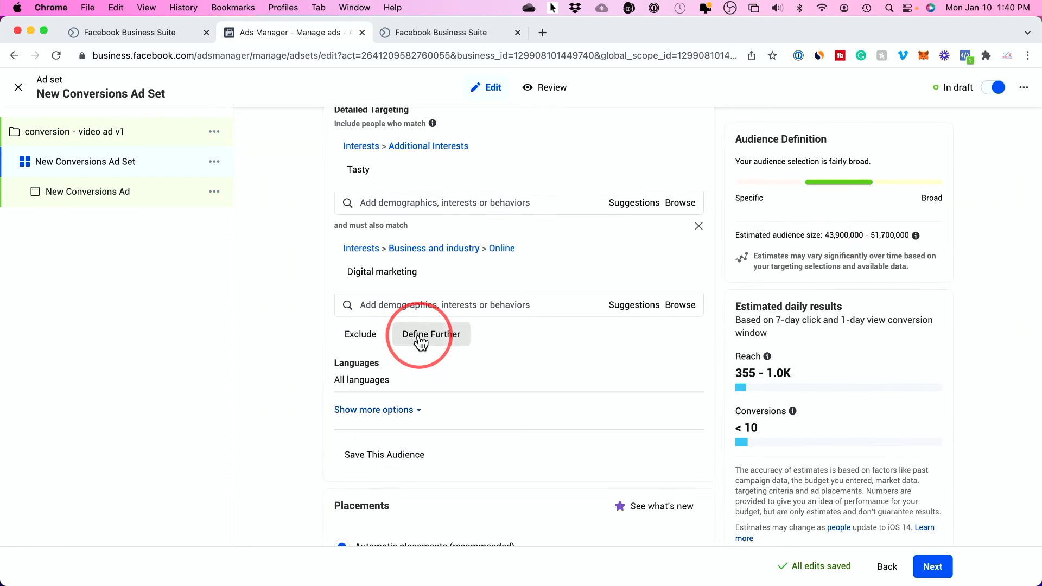
click(423, 333)
click(402, 348)
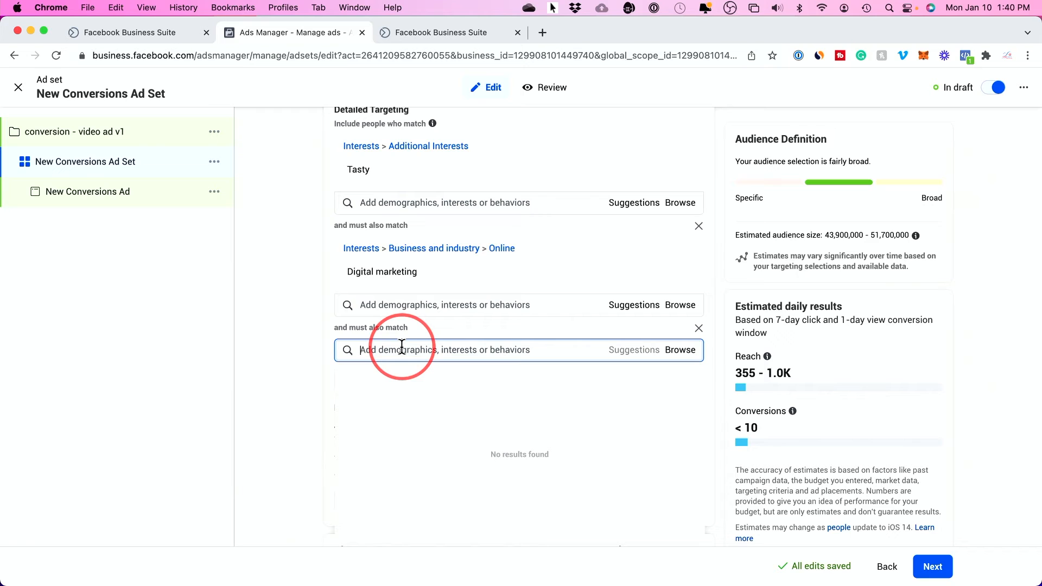
text(y)
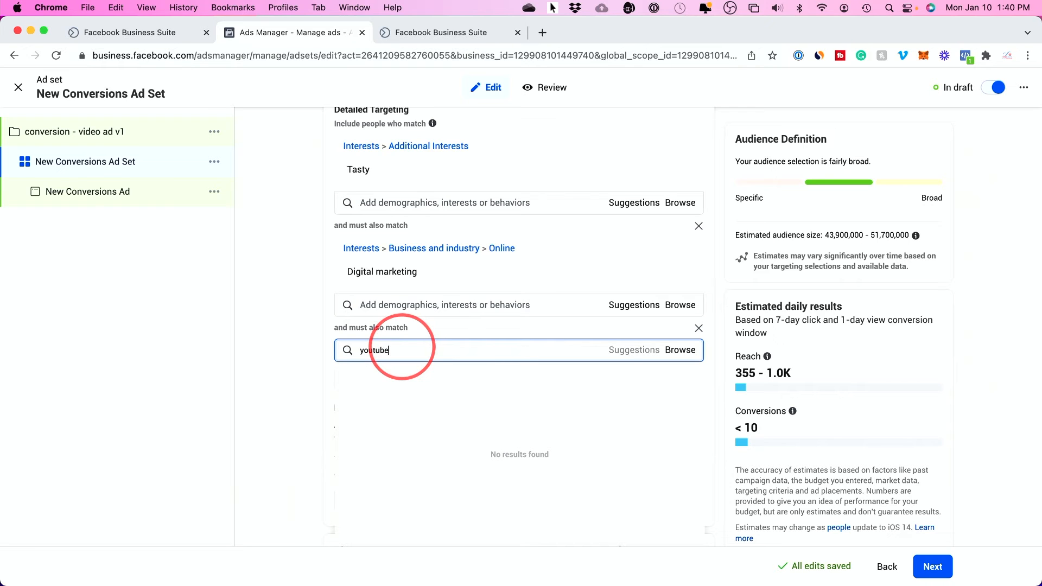
text(outube)
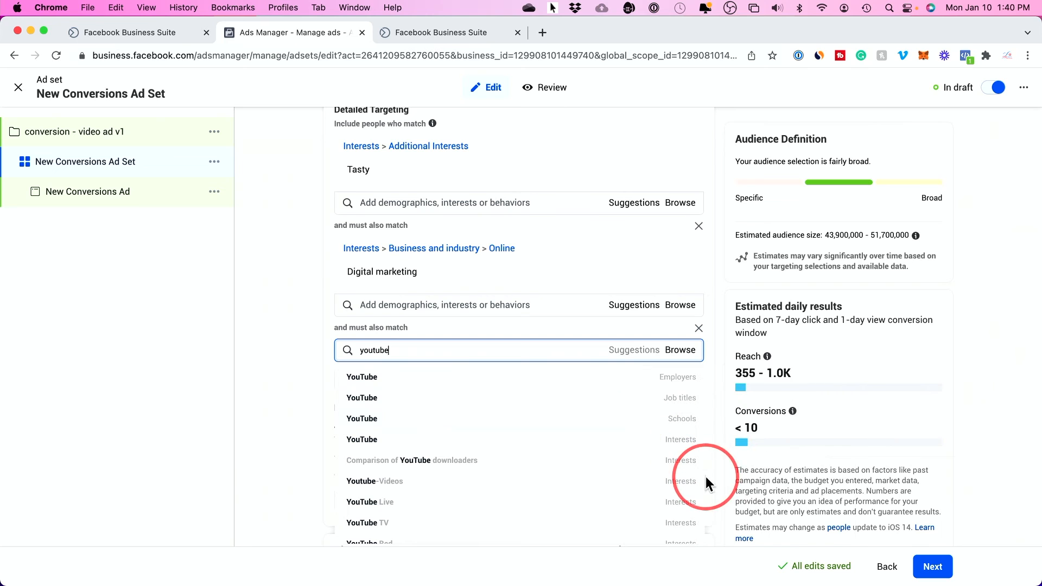
click(681, 440)
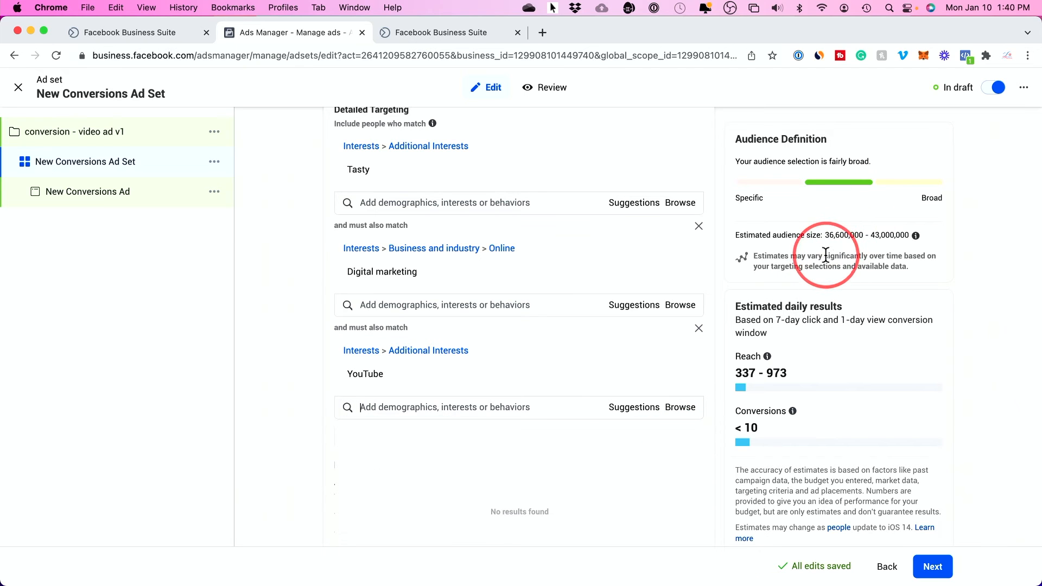
Review the stacked targeting groups and add another must-also-match group with the Cameras interest.
scroll(320, 337, down, 2)
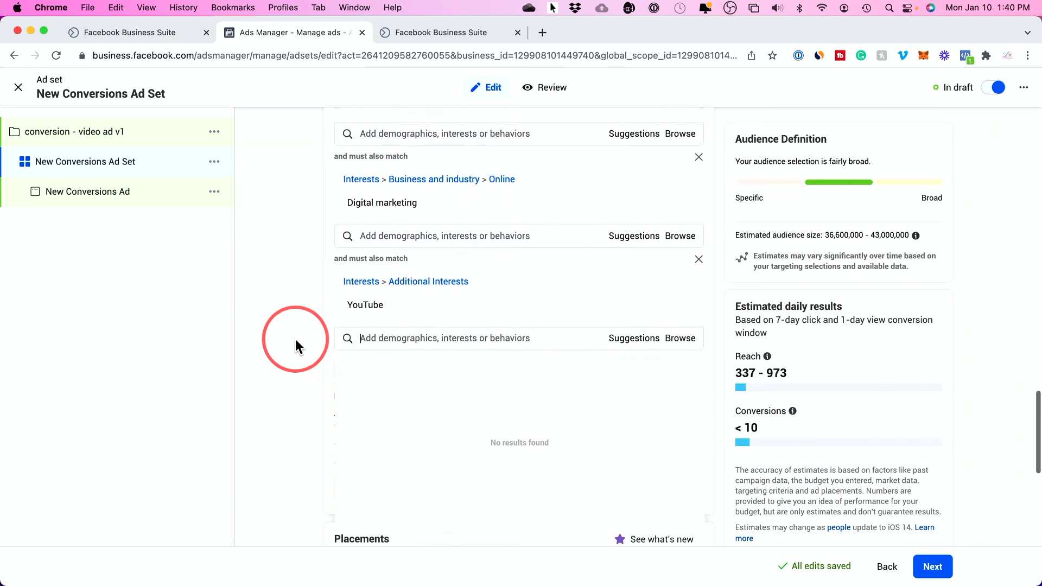
scroll(293, 251, up, 2)
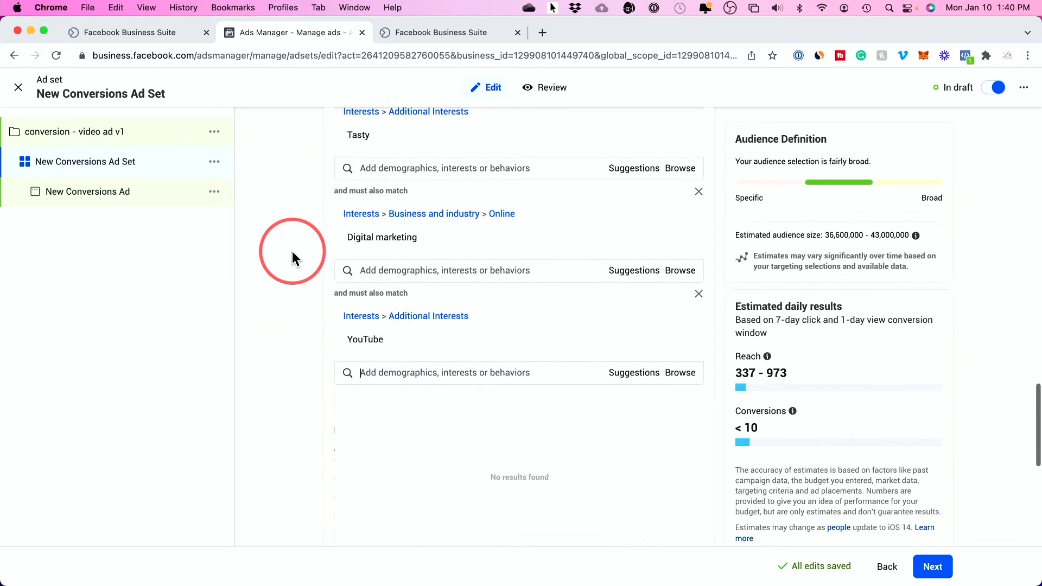
scroll(419, 305, down, 4)
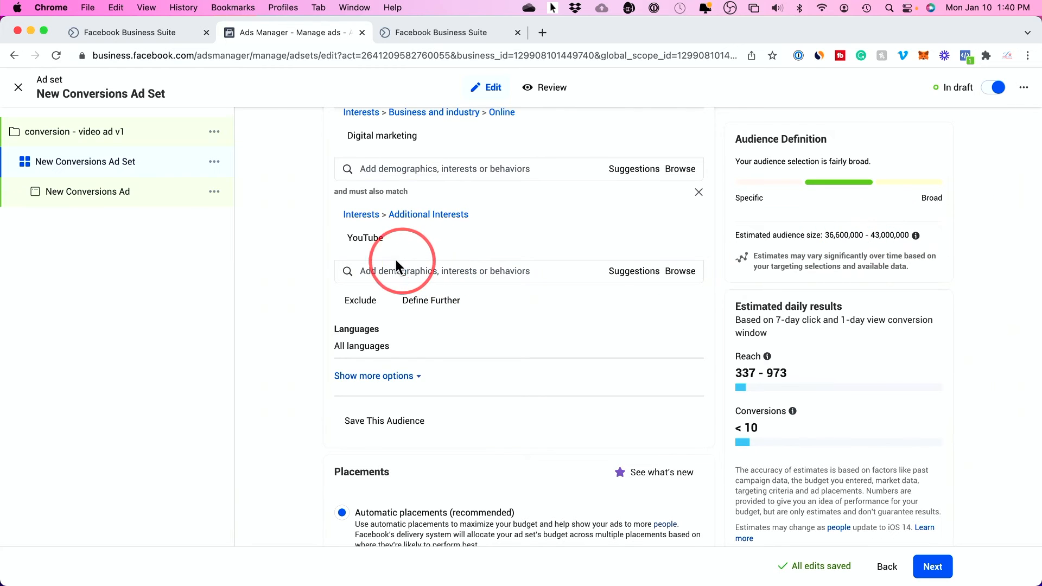
scroll(383, 251, up, 1)
mouse_move(389, 187)
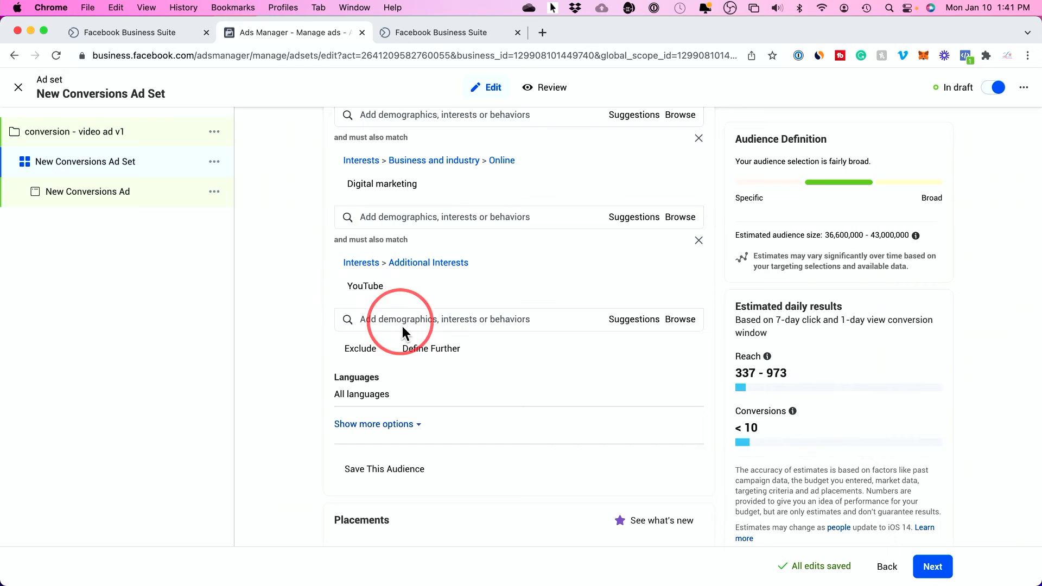
click(418, 348)
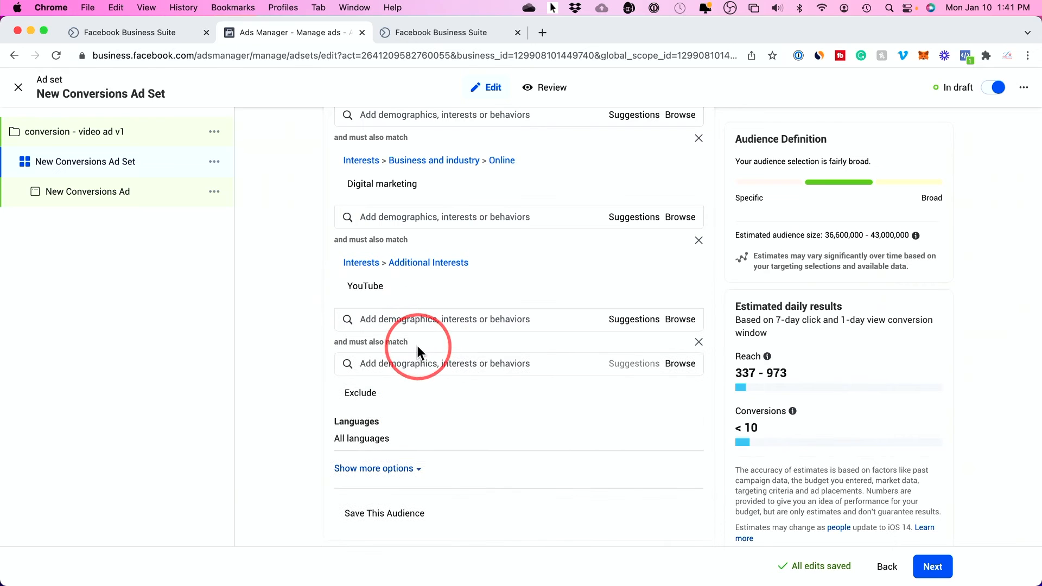
click(395, 365)
text(cameras)
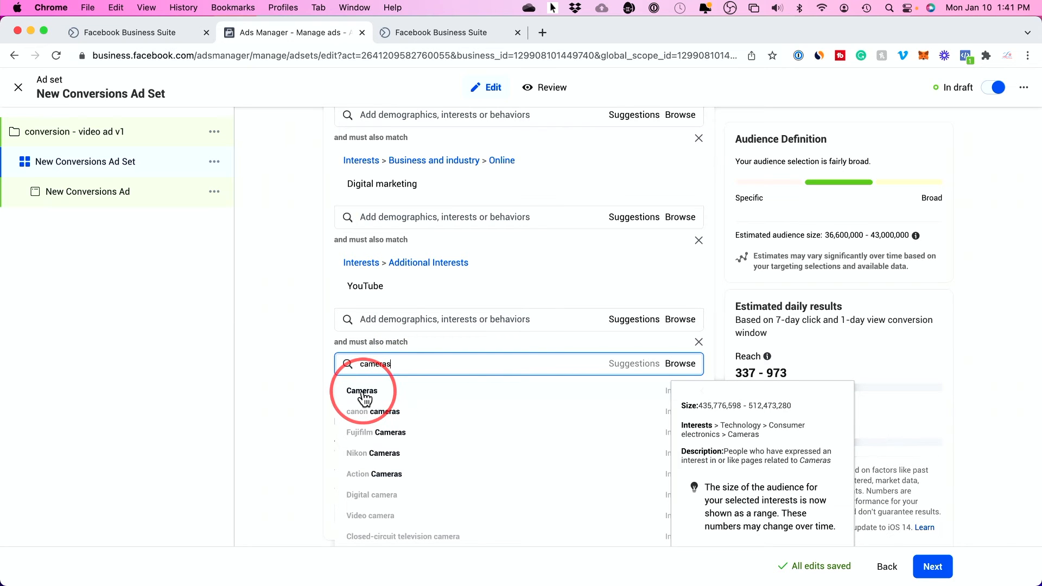
click(363, 392)
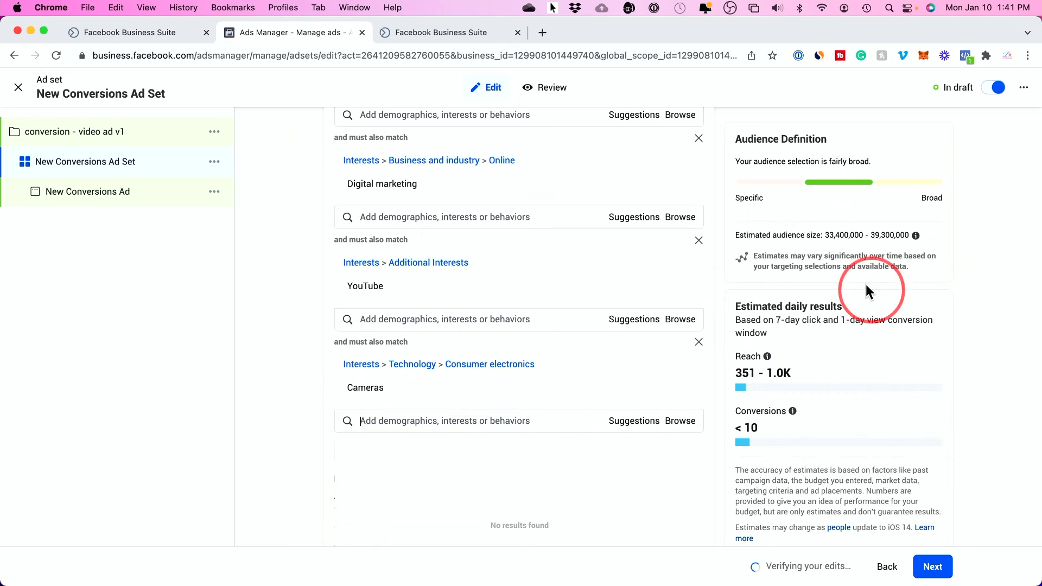
click(859, 244)
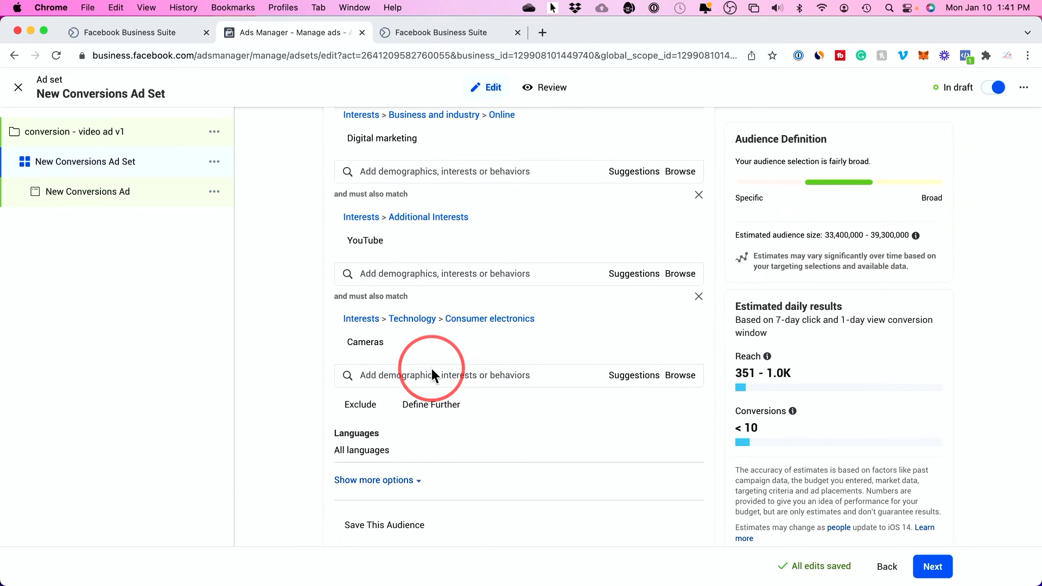
Define the audience further with a must-also-match group containing the Tony Robbins interest.
click(428, 400)
click(404, 420)
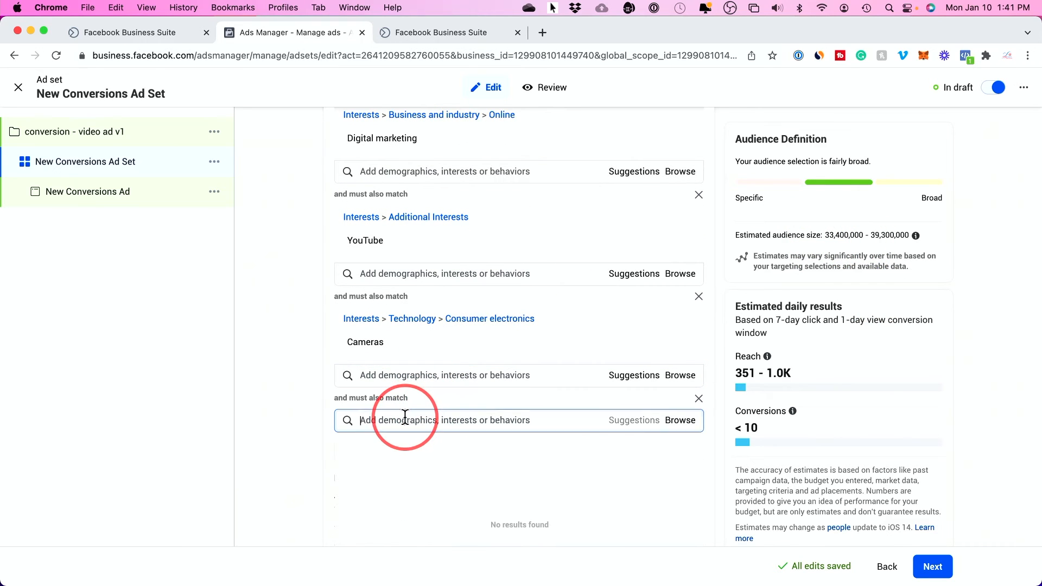
text(ton)
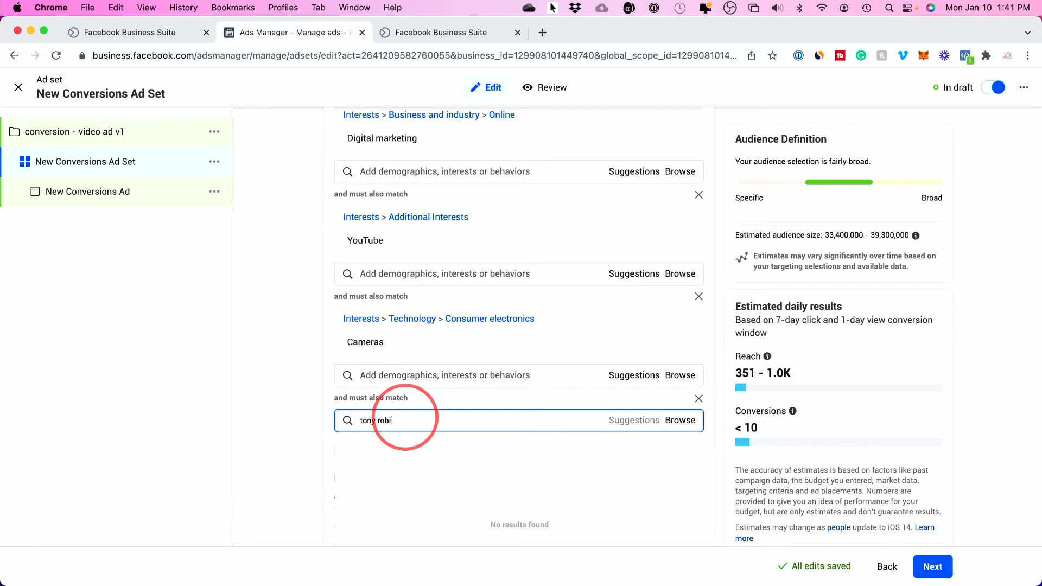
text(y robi)
click(369, 478)
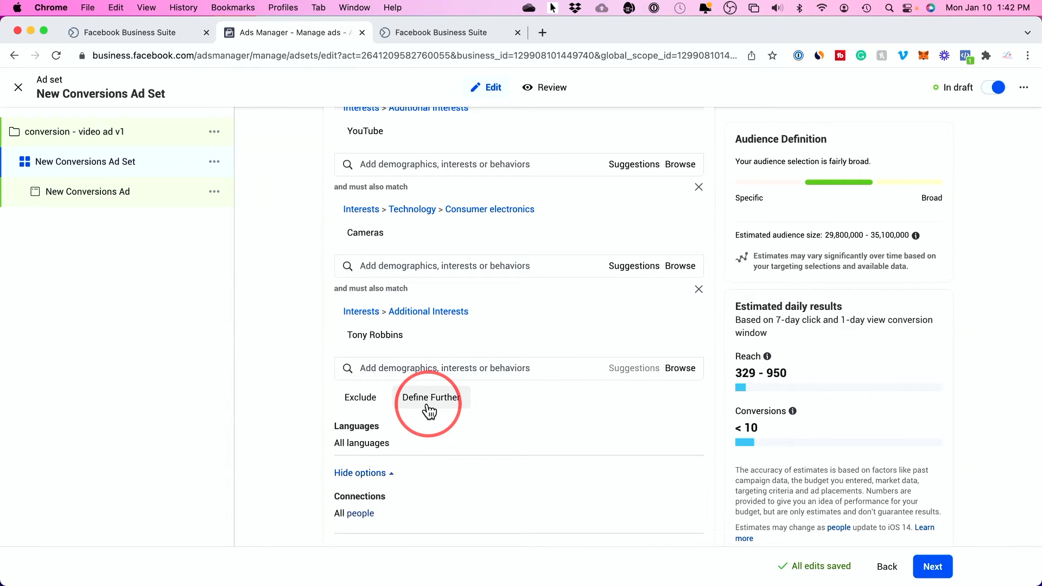
Define the audience further with a must-also-match group containing Engaged Shoppers from the Purchase behavior category under Behaviors.
scroll(429, 411, down, 1)
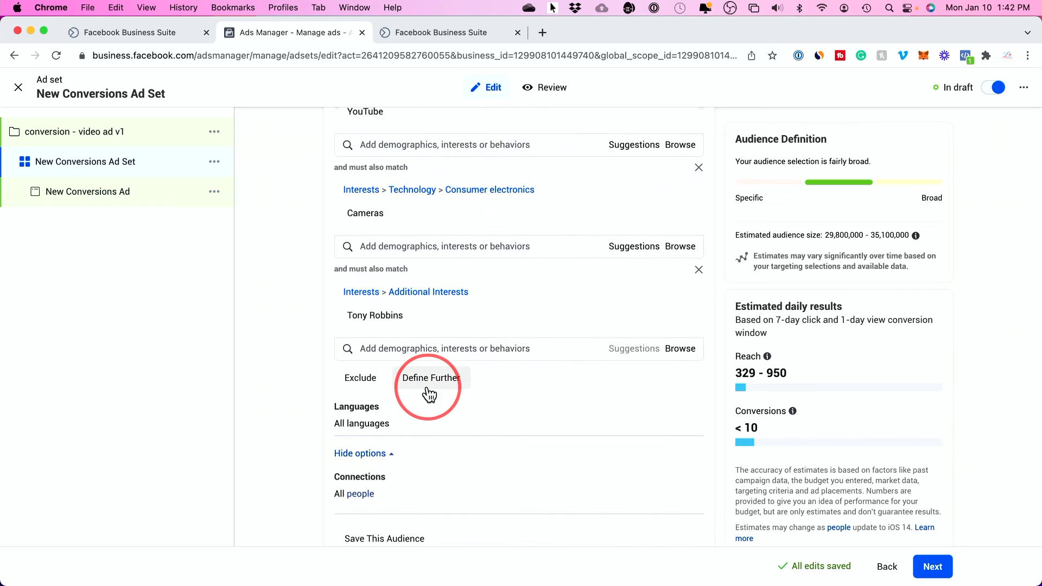
click(428, 394)
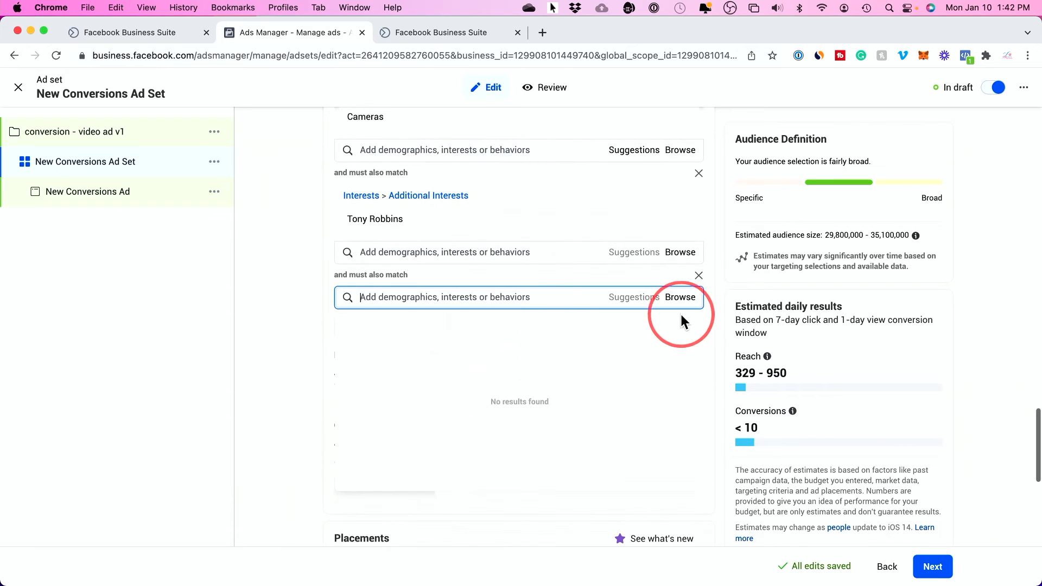
click(678, 298)
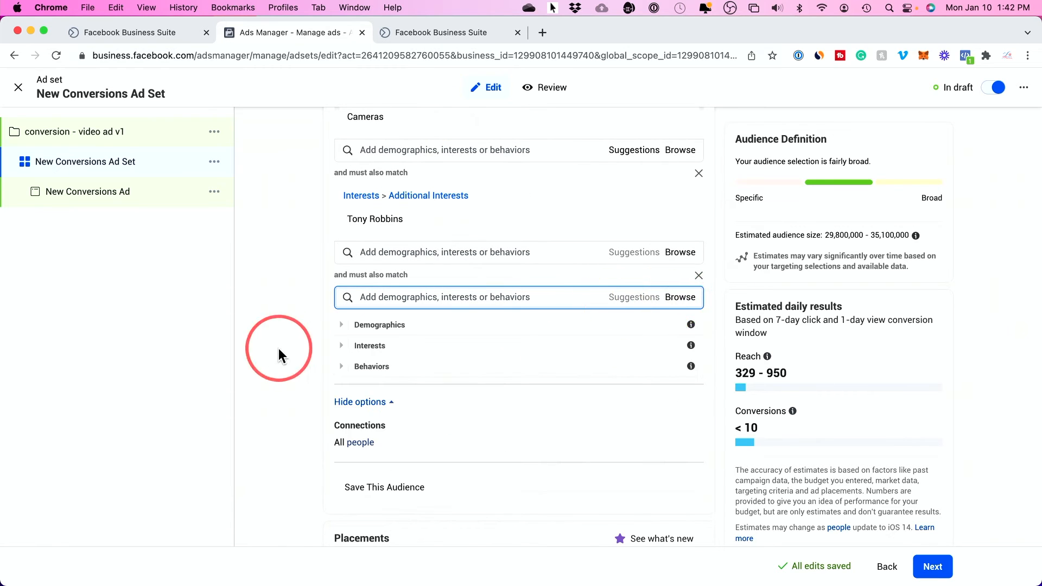
click(358, 367)
scroll(424, 391, down, 3)
scroll(380, 405, up, 2)
scroll(442, 465, down, 3)
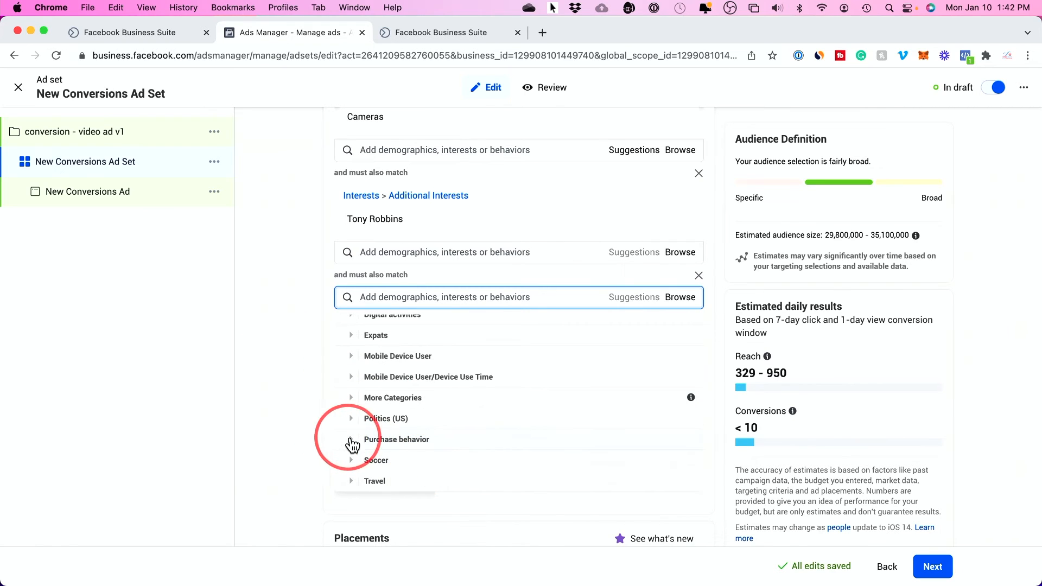
click(346, 441)
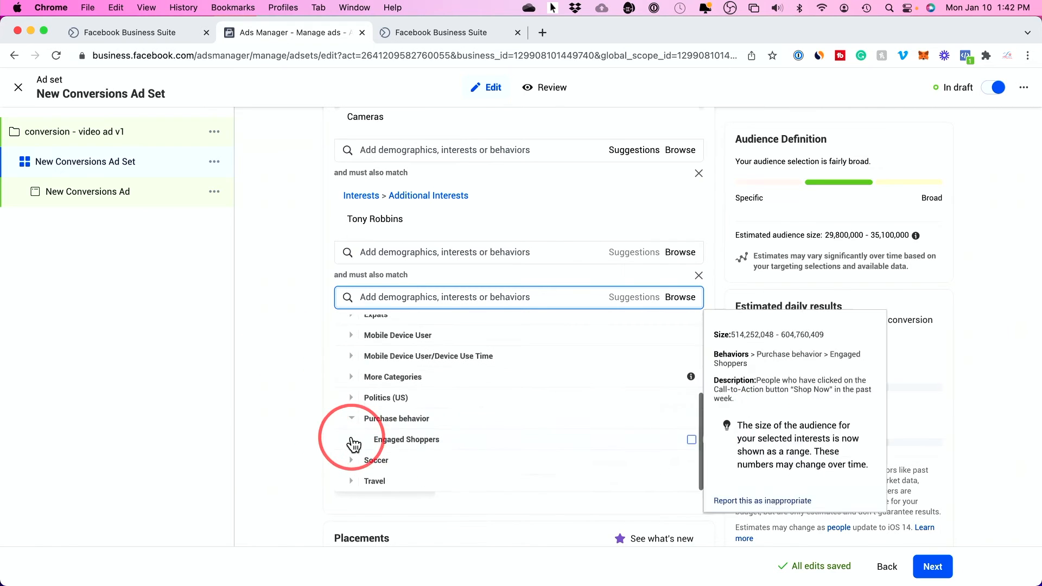
click(415, 444)
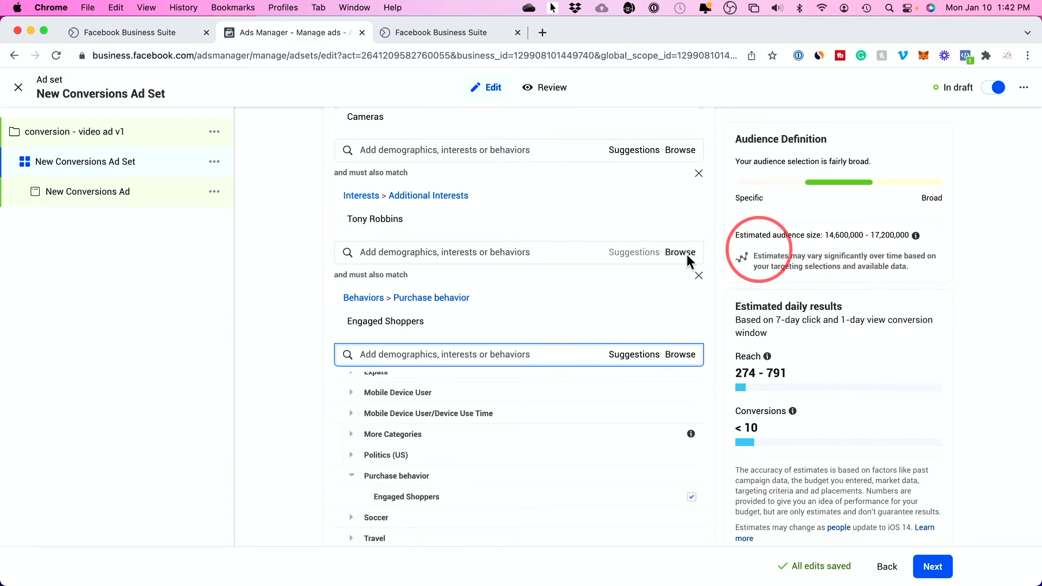
click(308, 331)
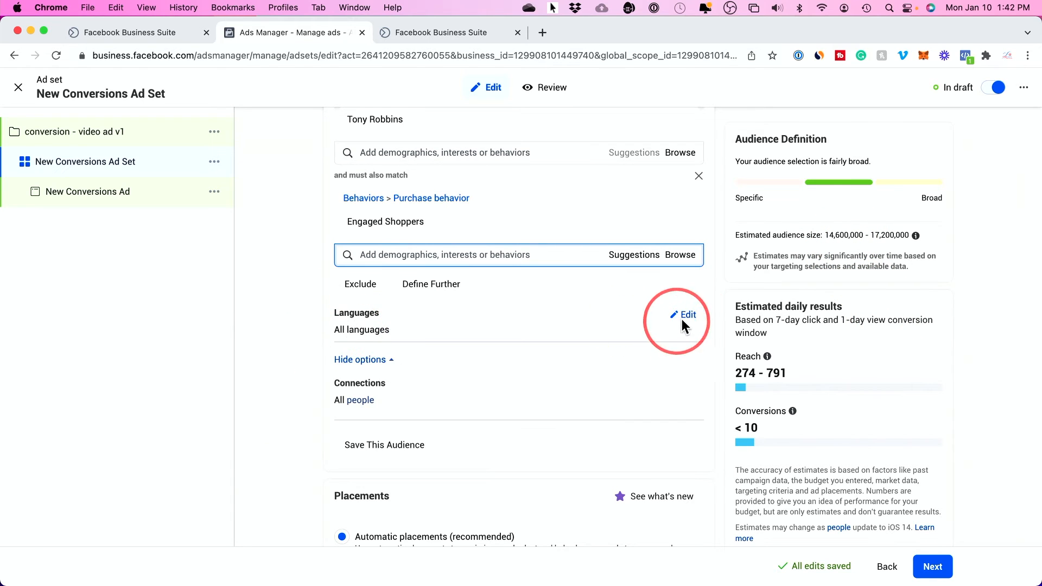
Limit the audience's languages to English (All).
click(692, 315)
click(406, 342)
text(eng)
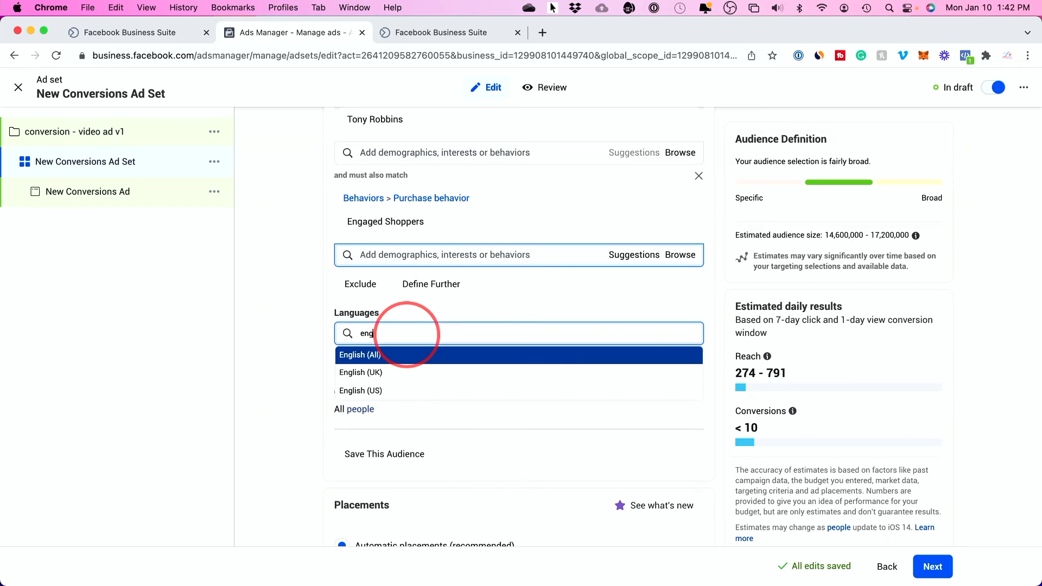
click(399, 363)
Examine the connection types available for Facebook Pages, apps and events without choosing one.
scroll(302, 350, down, 3)
mouse_move(361, 354)
click(685, 340)
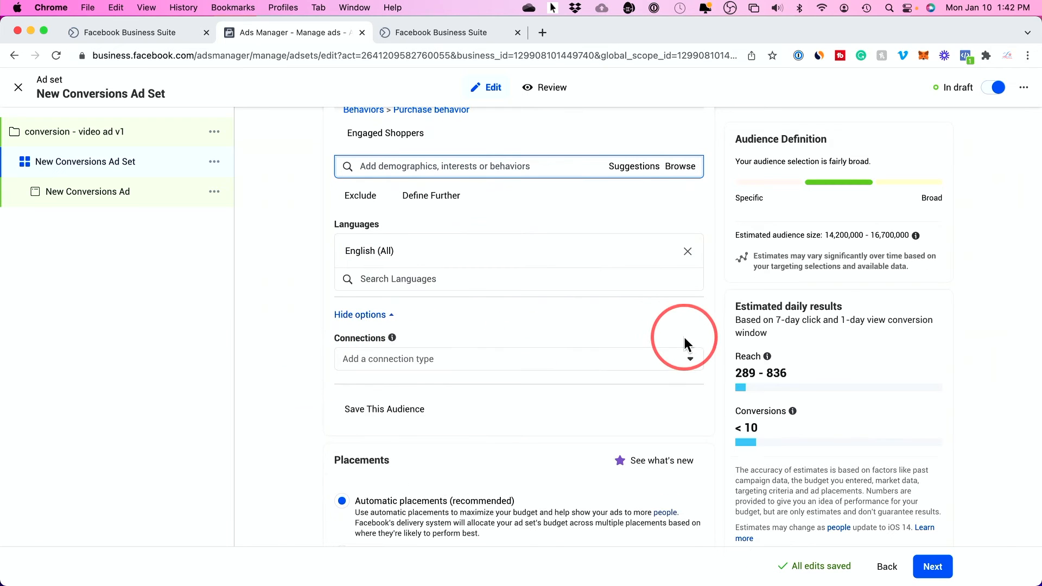
click(572, 354)
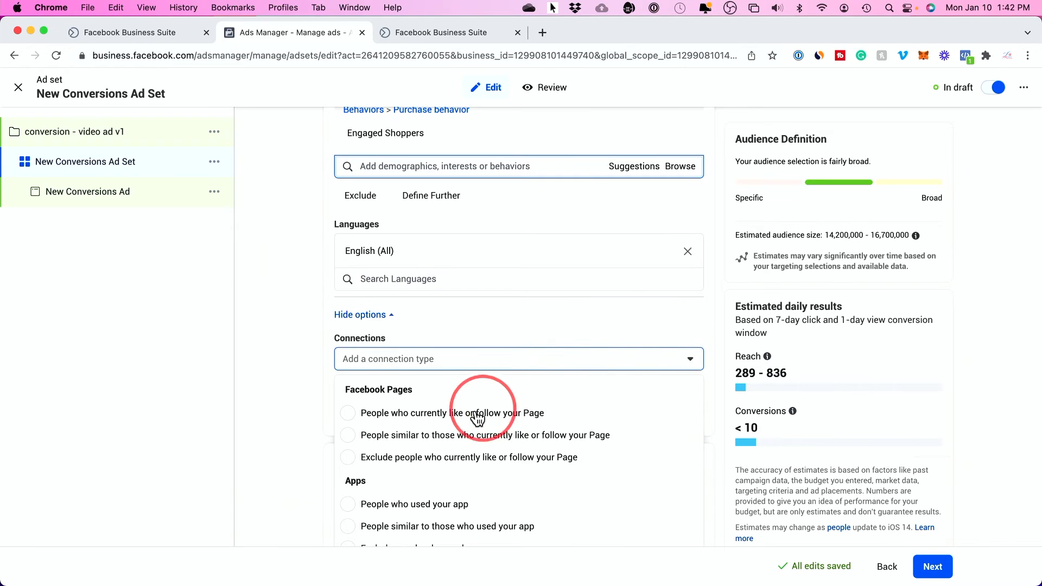
scroll(480, 423, down, 1)
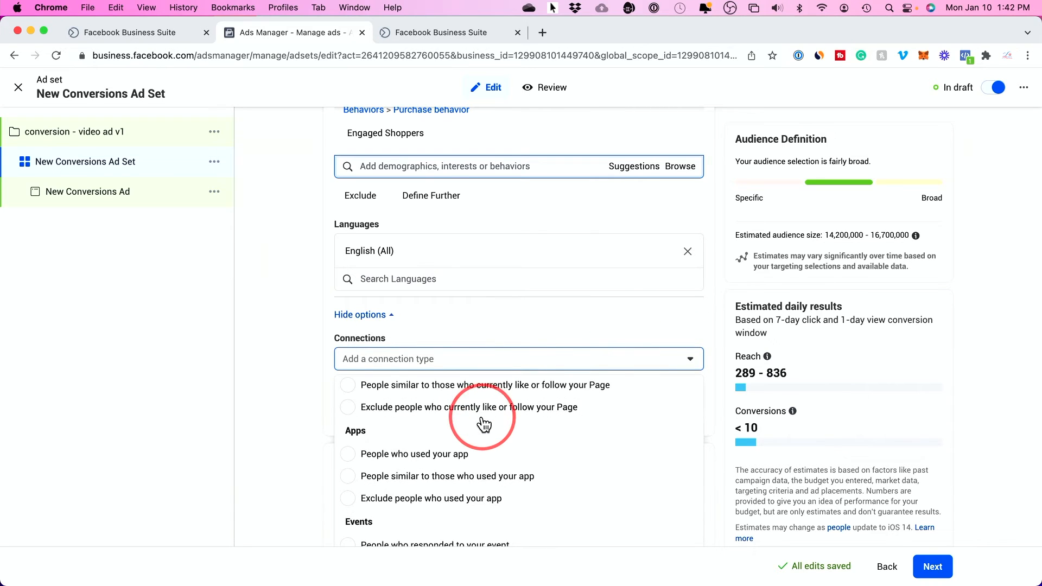
scroll(482, 423, down, 2)
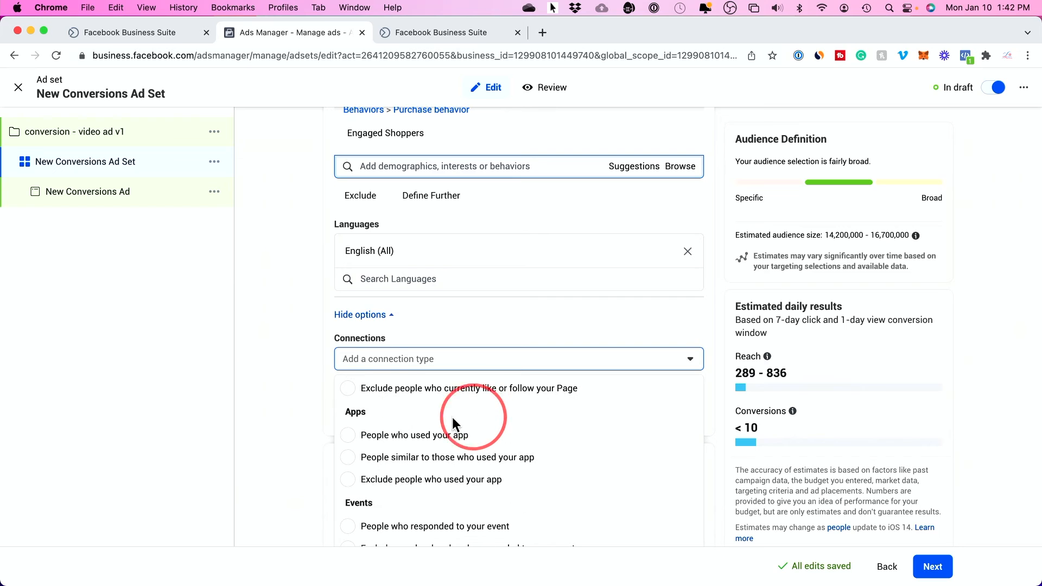
click(295, 376)
scroll(291, 348, down, 2)
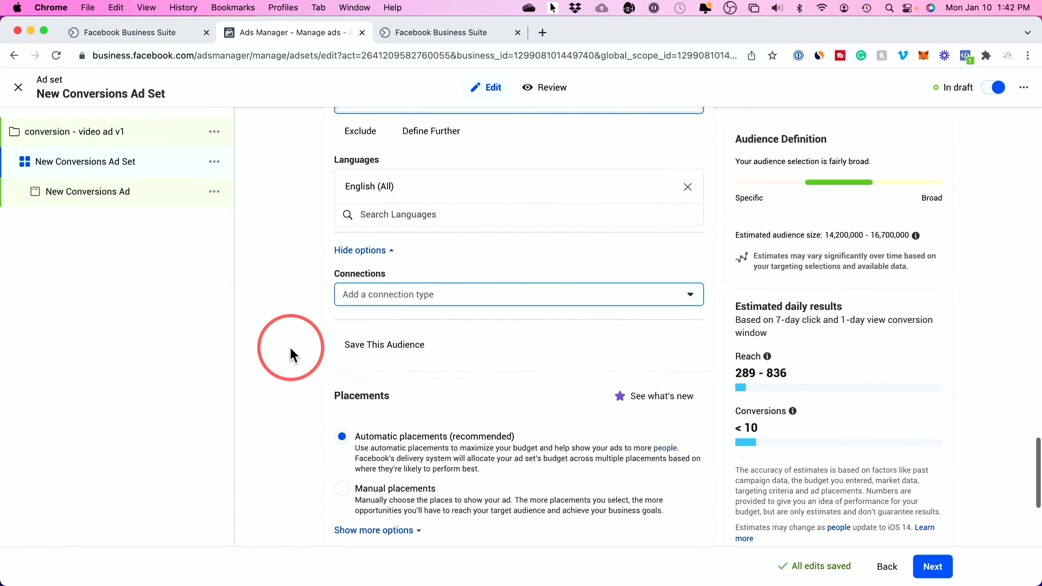
Try manual placements for the ad set and examine the available platforms and individual placements.
scroll(290, 347, down, 2)
scroll(290, 348, down, 3)
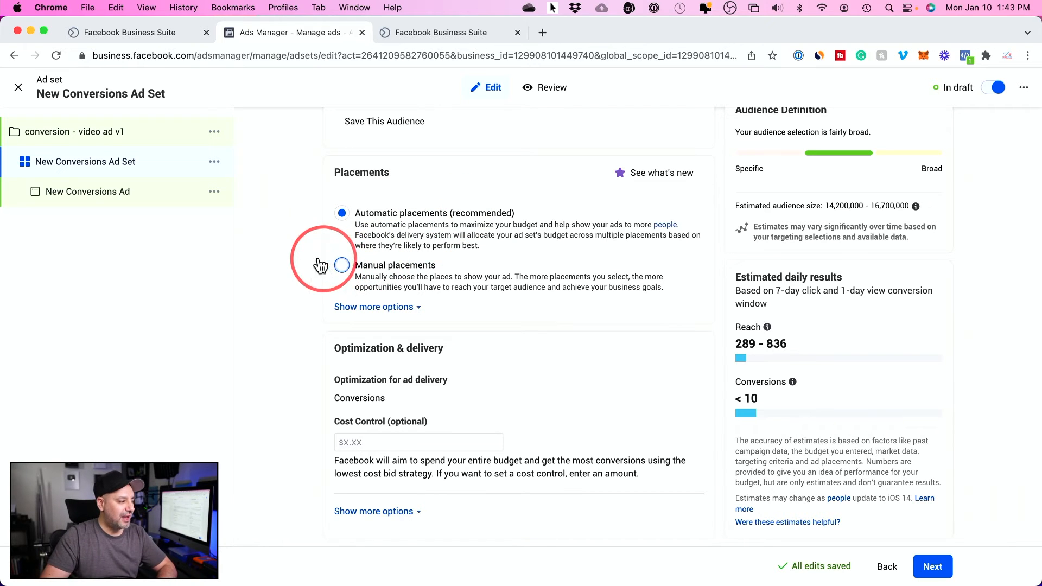
click(341, 266)
scroll(304, 255, down, 3)
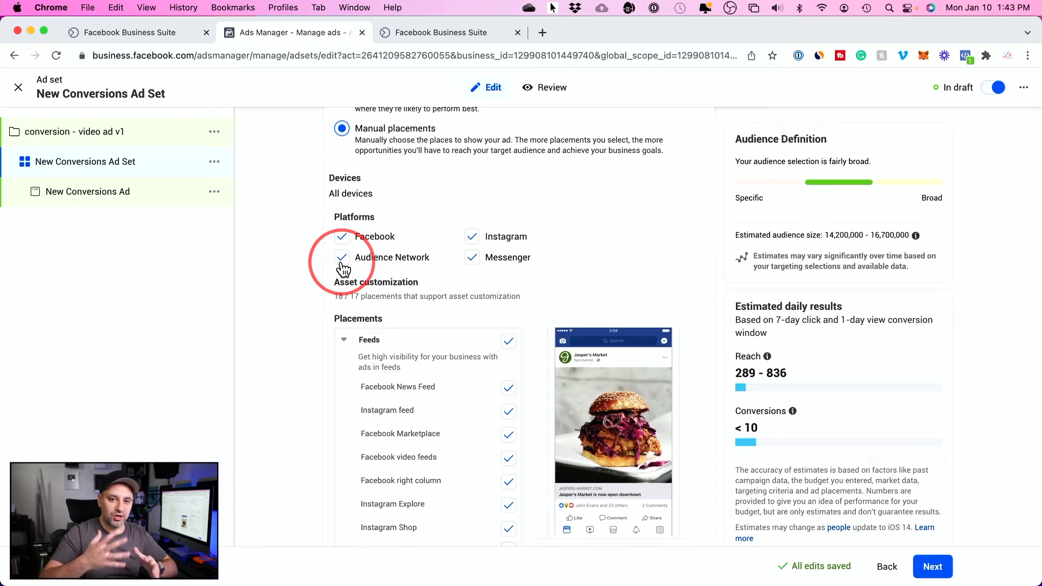
scroll(340, 266, down, 2)
scroll(334, 261, down, 3)
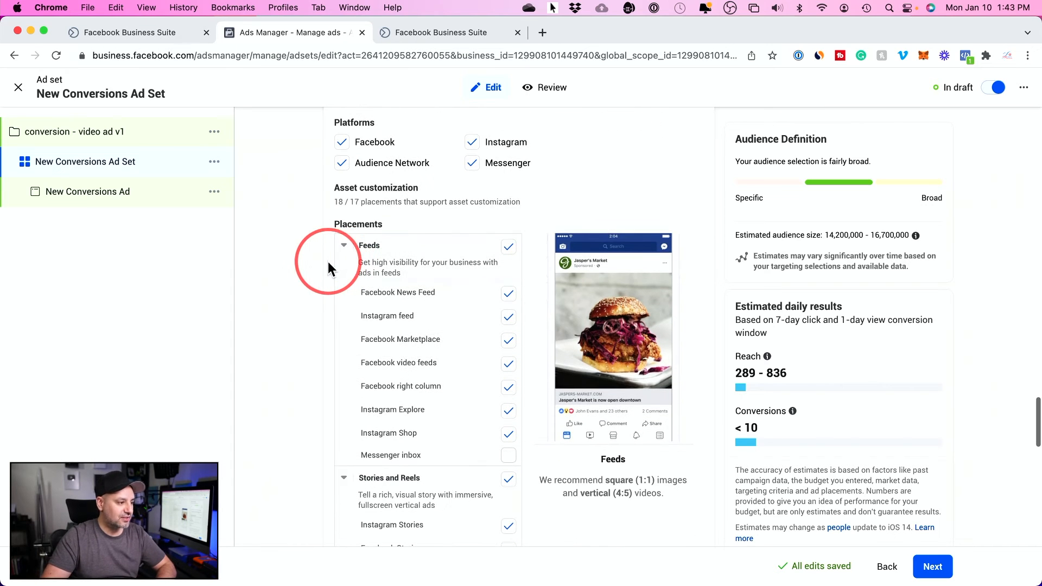
scroll(336, 266, down, 2)
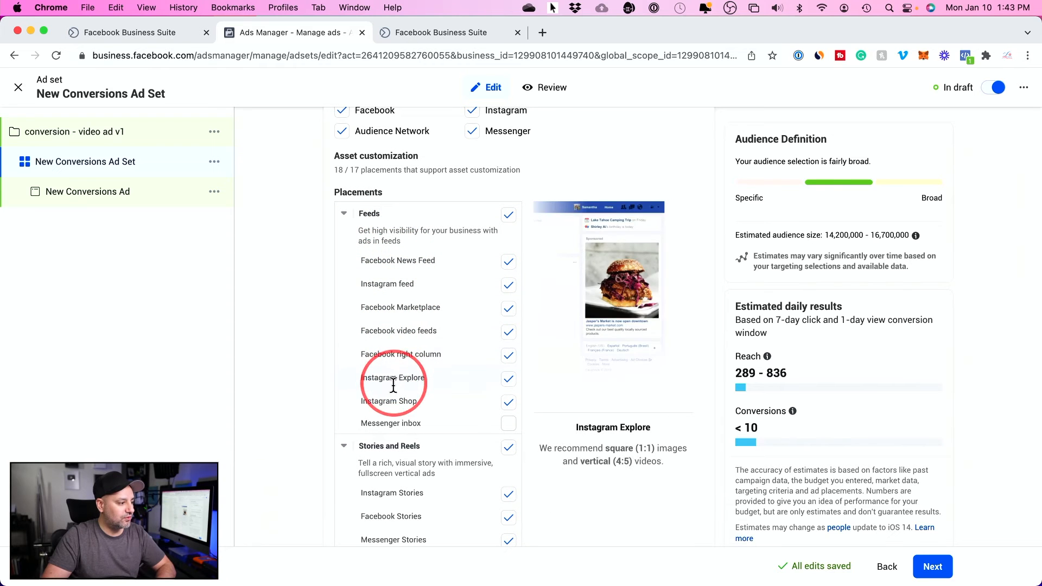
scroll(390, 401, down, 10)
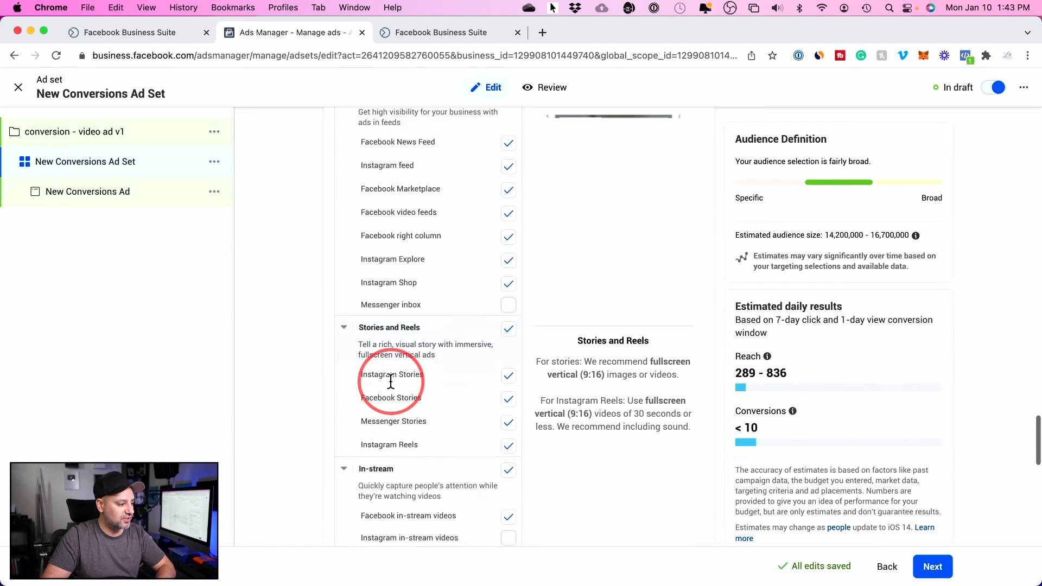
scroll(391, 442, down, 10)
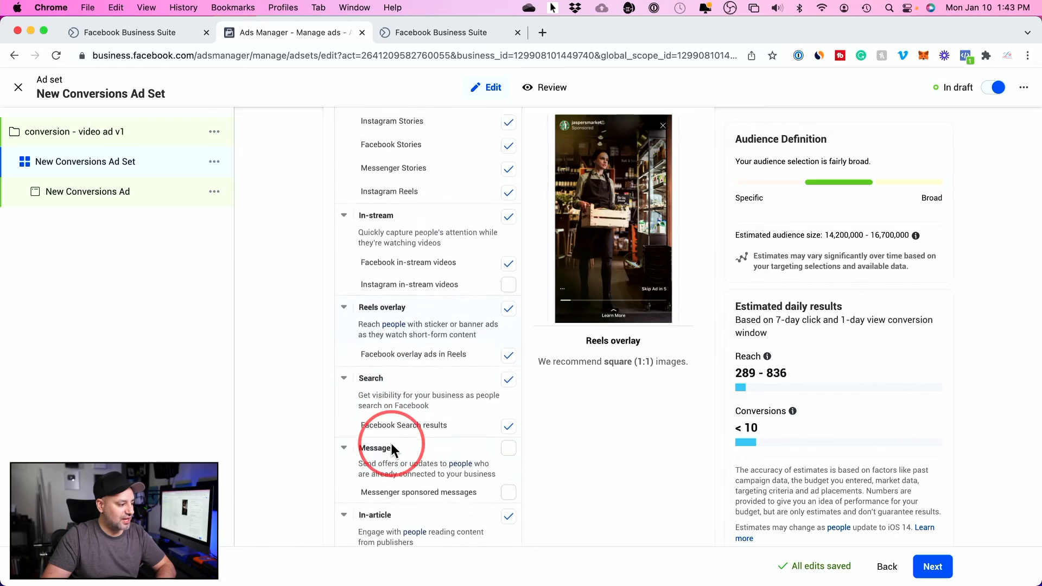
scroll(392, 443, down, 5)
scroll(392, 444, up, 18)
scroll(391, 443, up, 5)
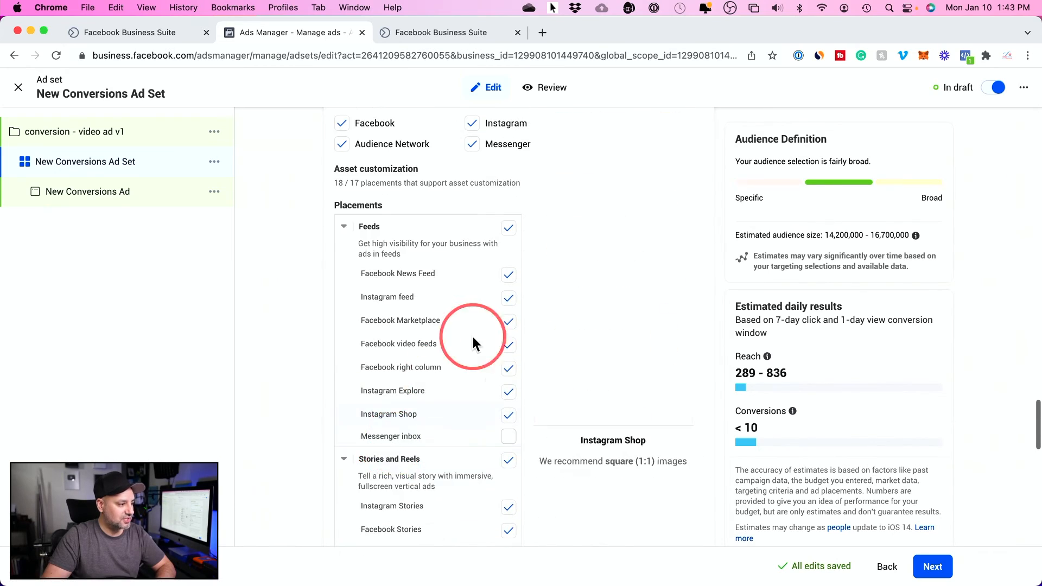
Try excluding the Instagram feed placement from the Feeds group and include it again.
click(509, 298)
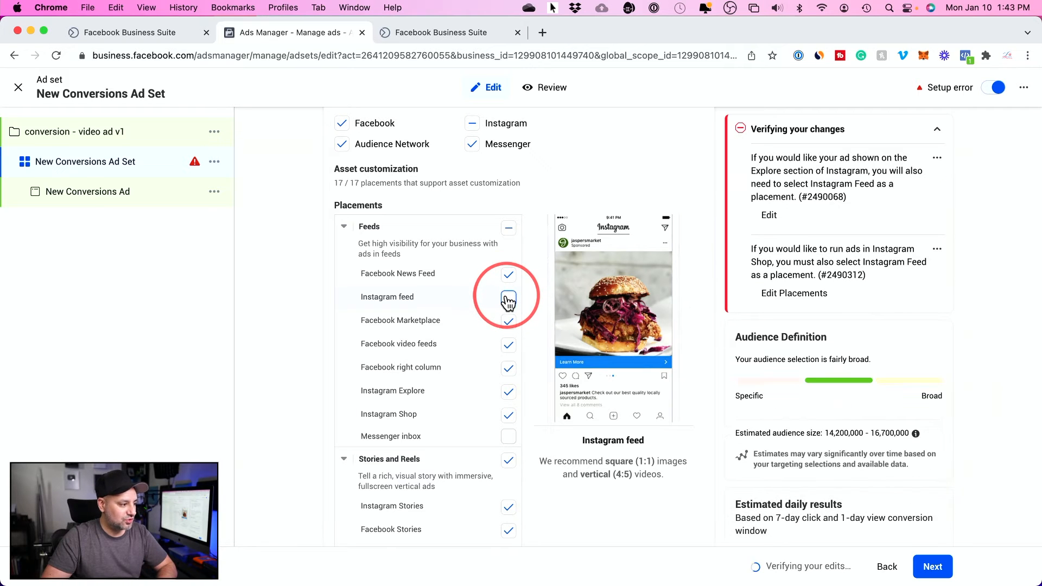
click(508, 299)
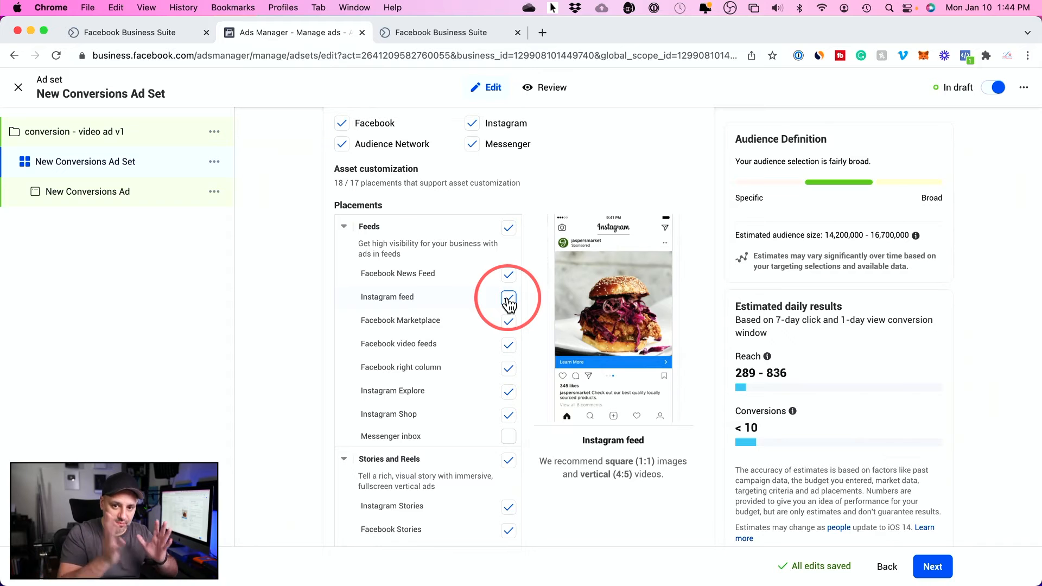
click(508, 299)
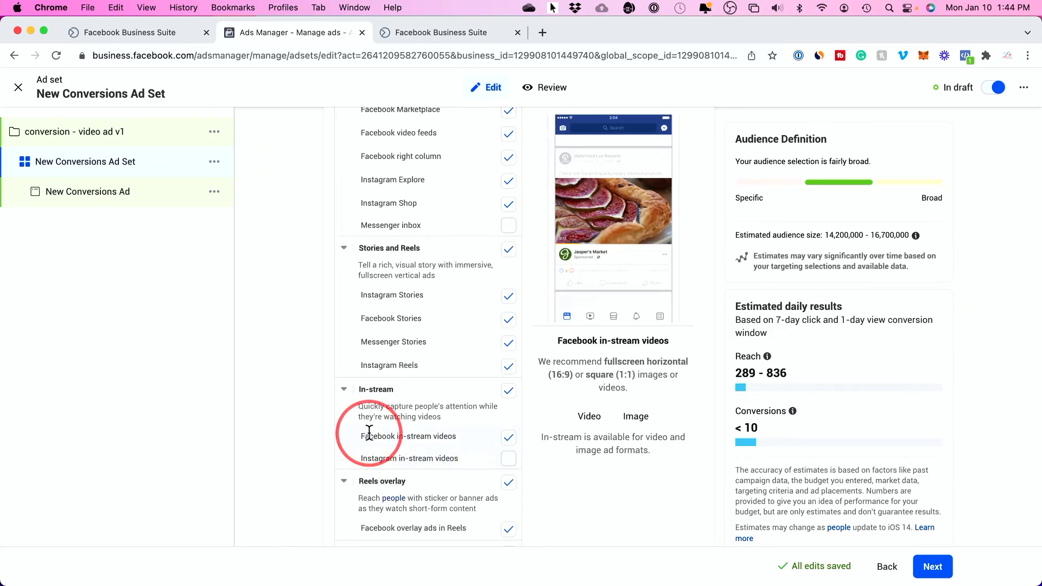
Look through the remaining manual placements and return the ad set to automatic placements.
scroll(369, 433, down, 5)
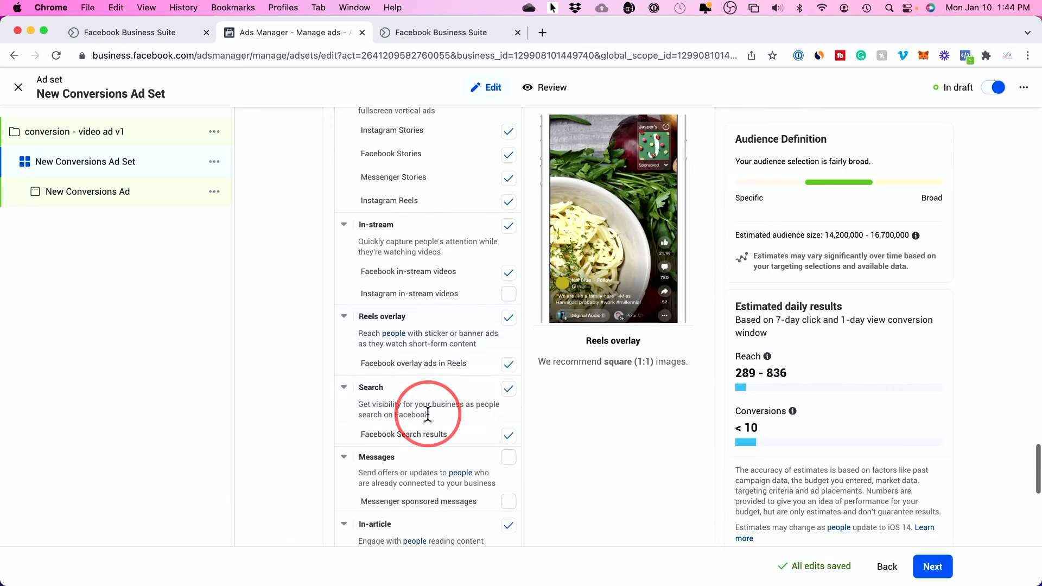
scroll(427, 415, down, 4)
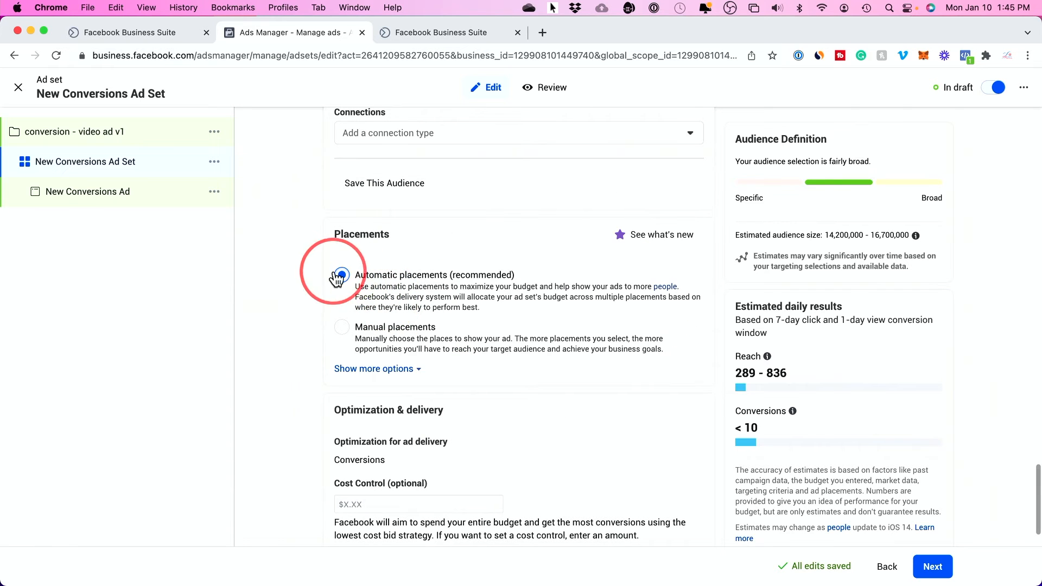
scroll(341, 288, down, 2)
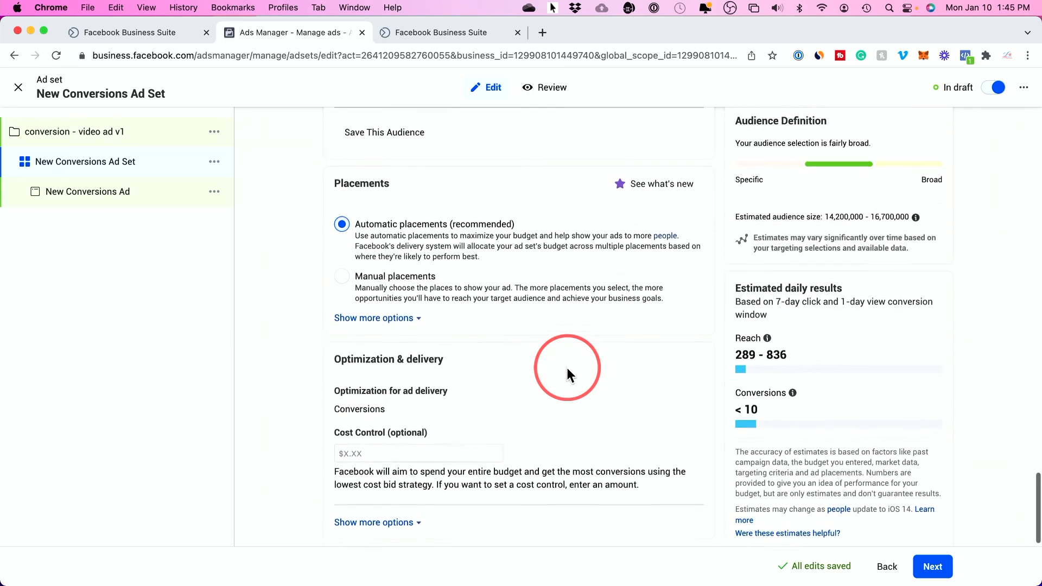
Review the ad set's age, gender, detailed targeting and placement settings along with its estimated daily results.
scroll(566, 369, up, 10)
scroll(566, 369, up, 4)
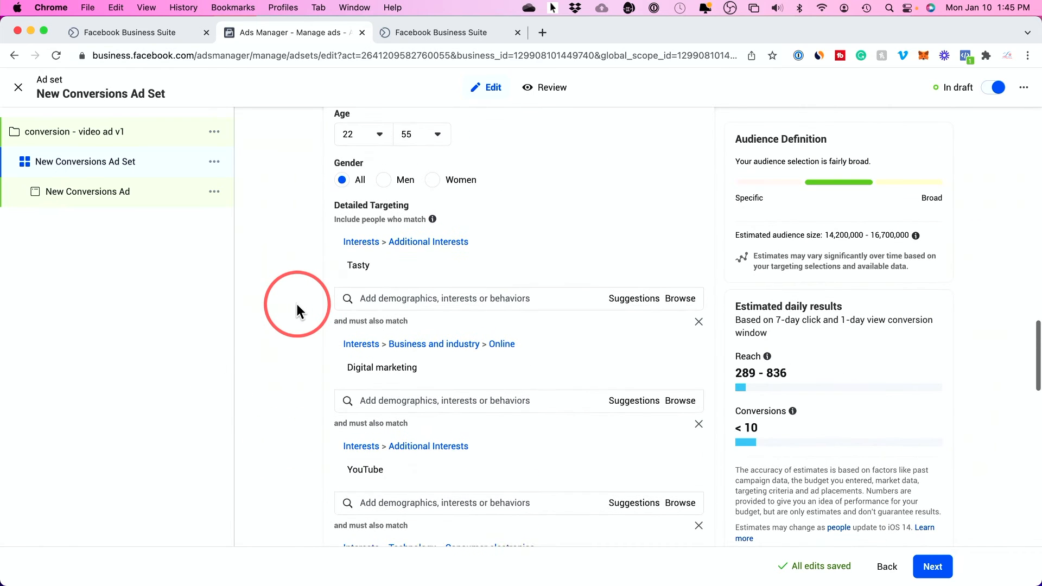
scroll(297, 312, up, 3)
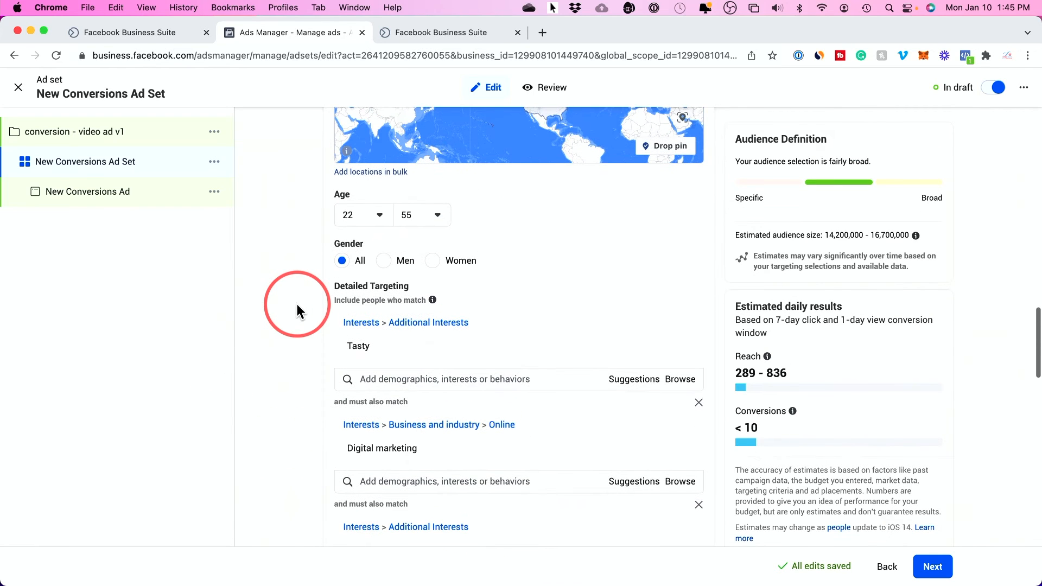
scroll(297, 306, down, 20)
scroll(297, 305, down, 5)
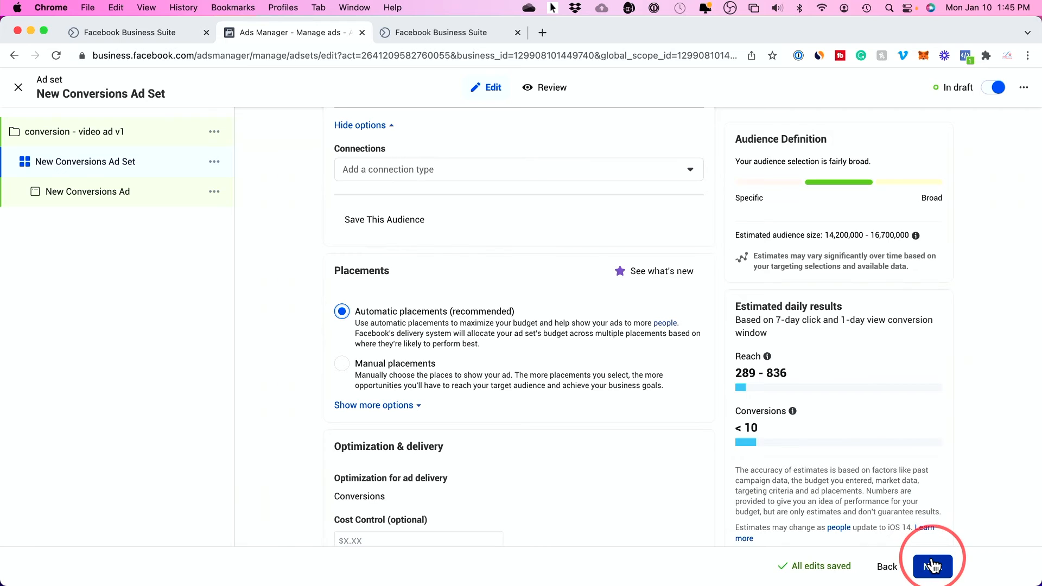
scroll(512, 372, down, 2)
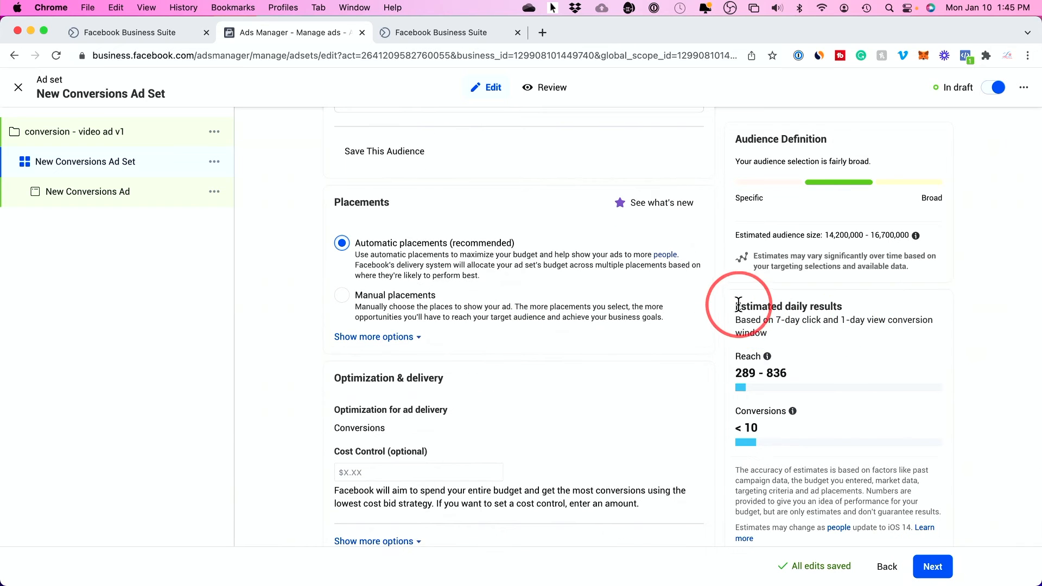
drag(735, 353, 819, 385)
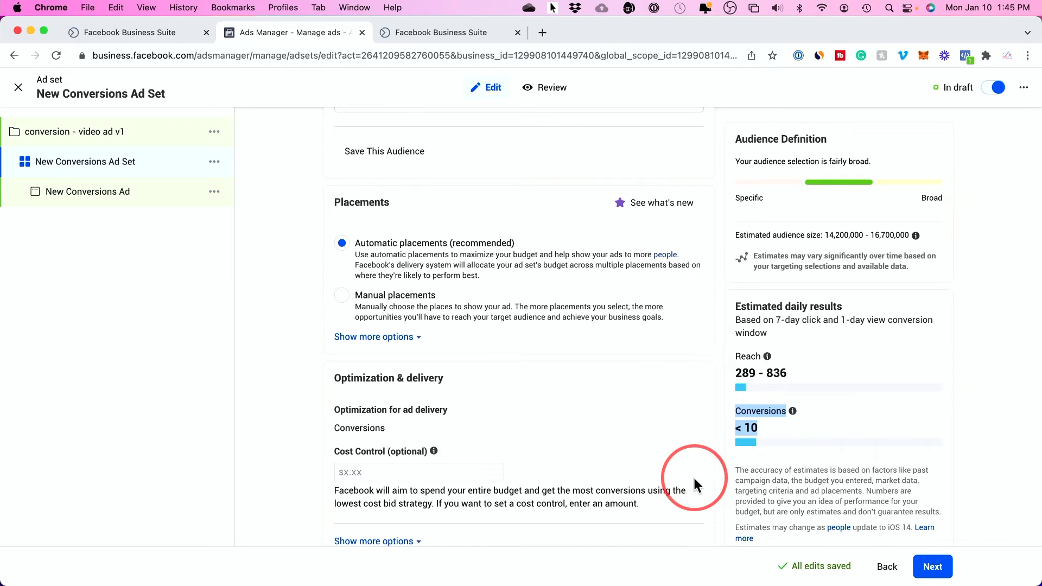
Rename the ad set as "us - all - 22-55 - interest -".
click(931, 567)
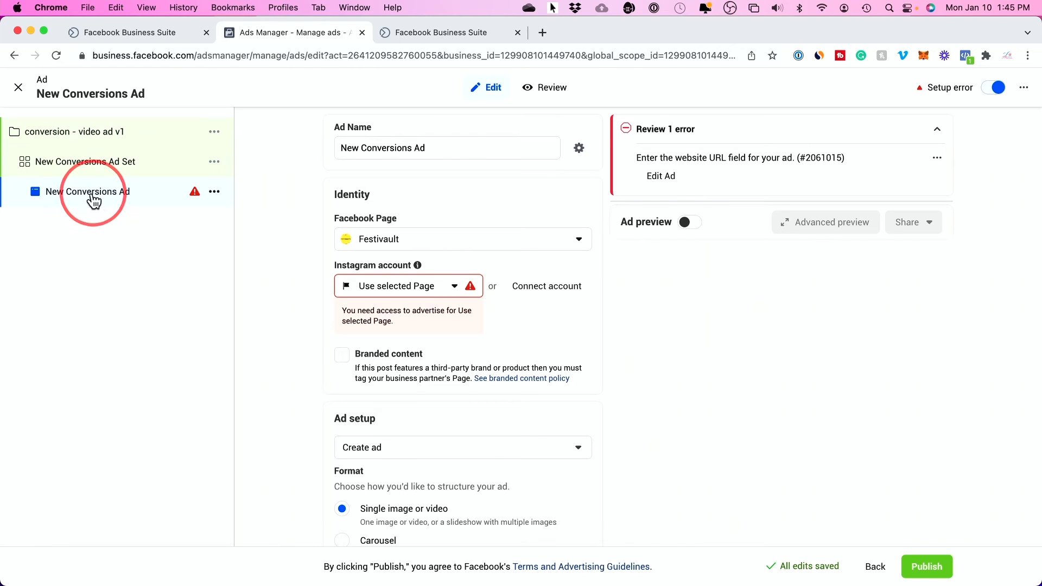
click(45, 171)
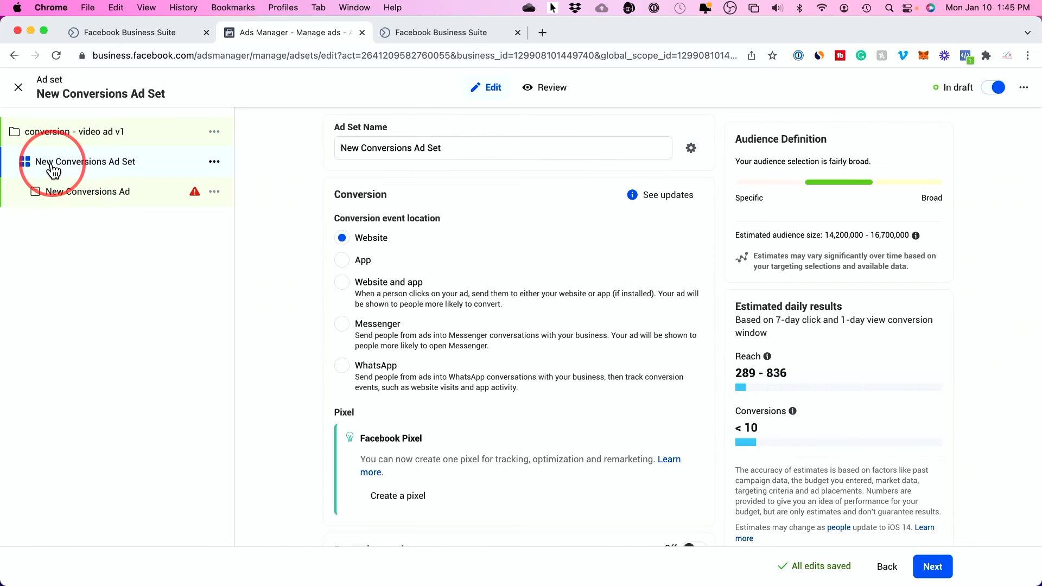
drag(486, 148, 255, 158)
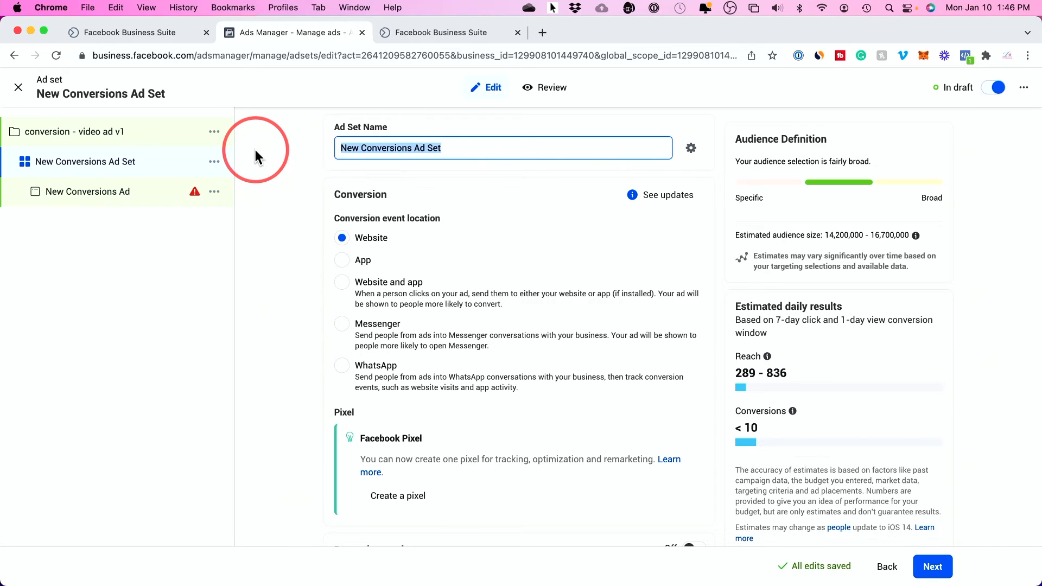
text(us - all - 22-55 - interest -)
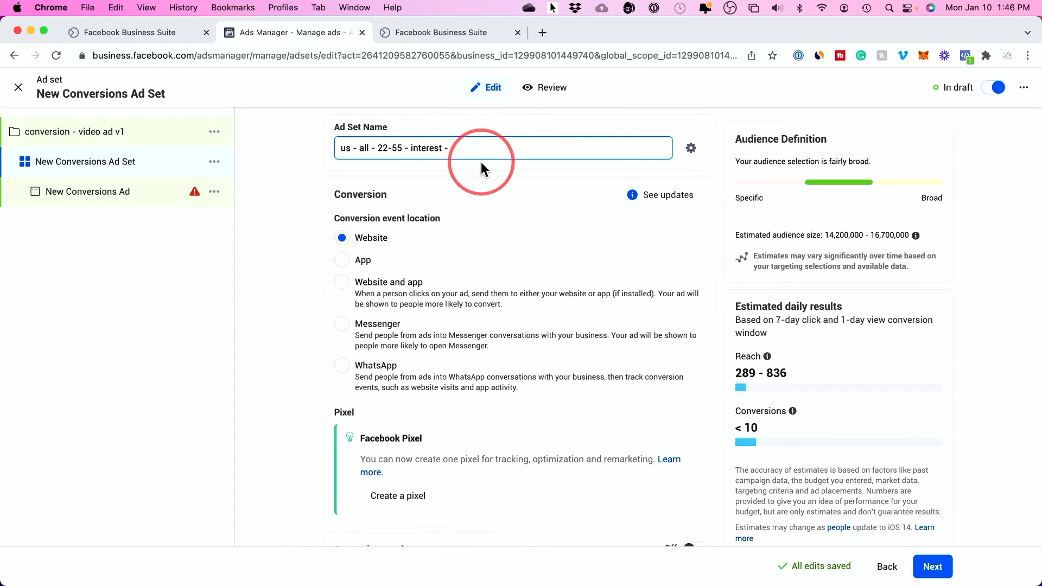
Name the campaign's ad "video ad v1".
click(932, 565)
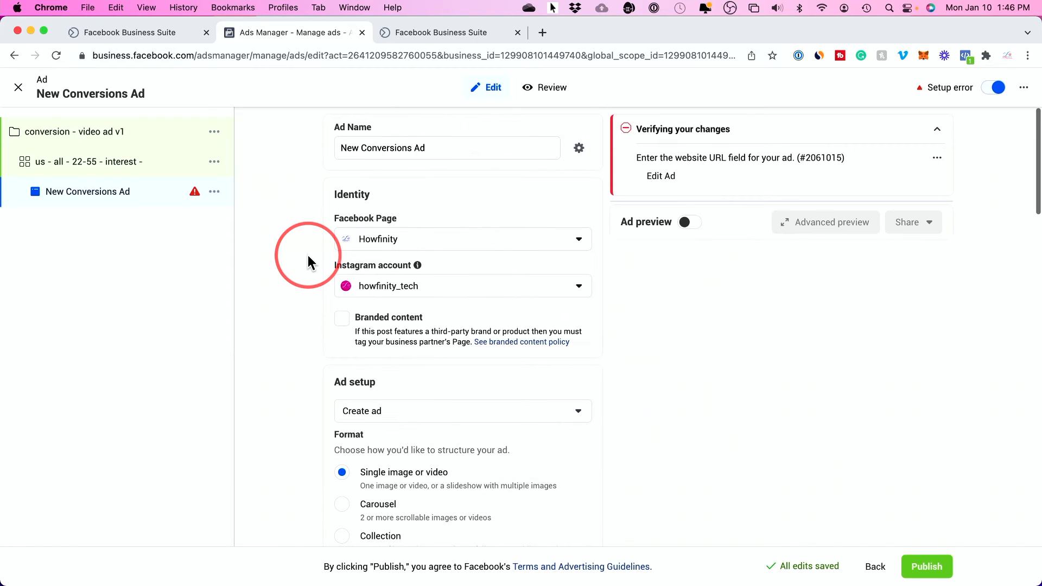
triple_click(439, 147)
key(BackSpace)
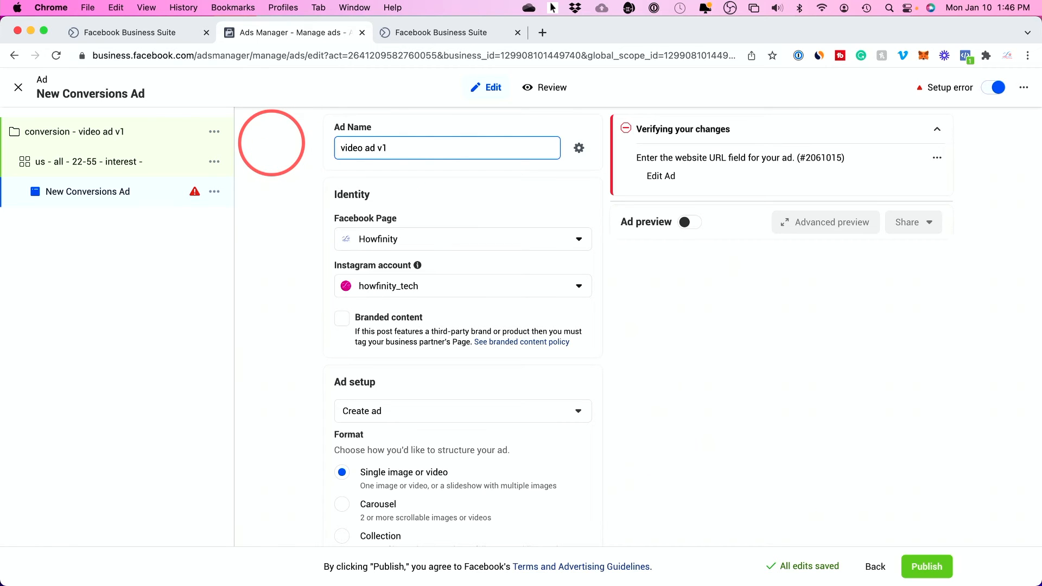
Review the ad setup choices, keeping Create ad as the setup and Single image or video as the format.
scroll(266, 210, down, 3)
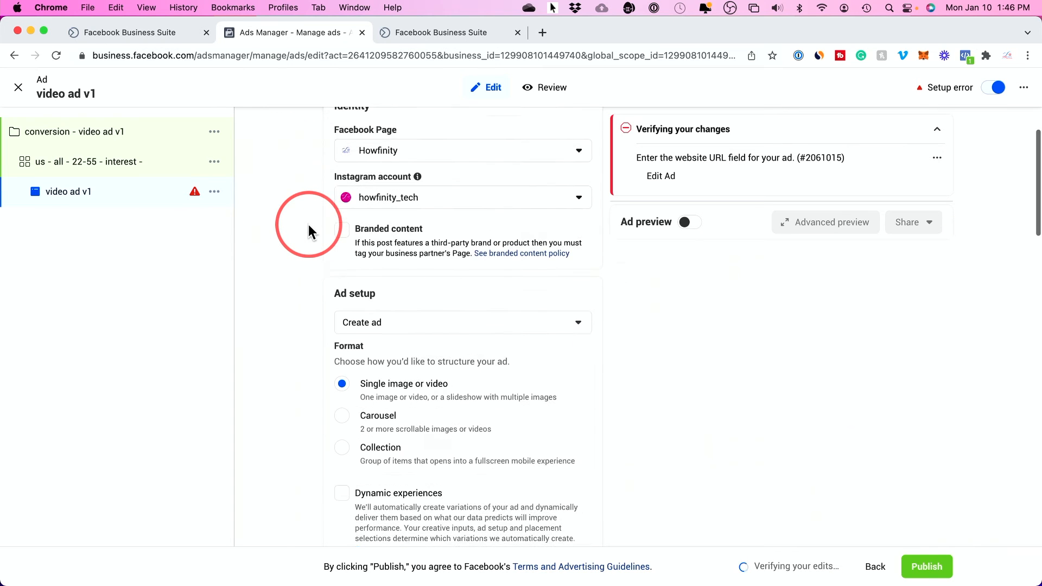
scroll(308, 225, down, 1)
scroll(308, 225, down, 1)
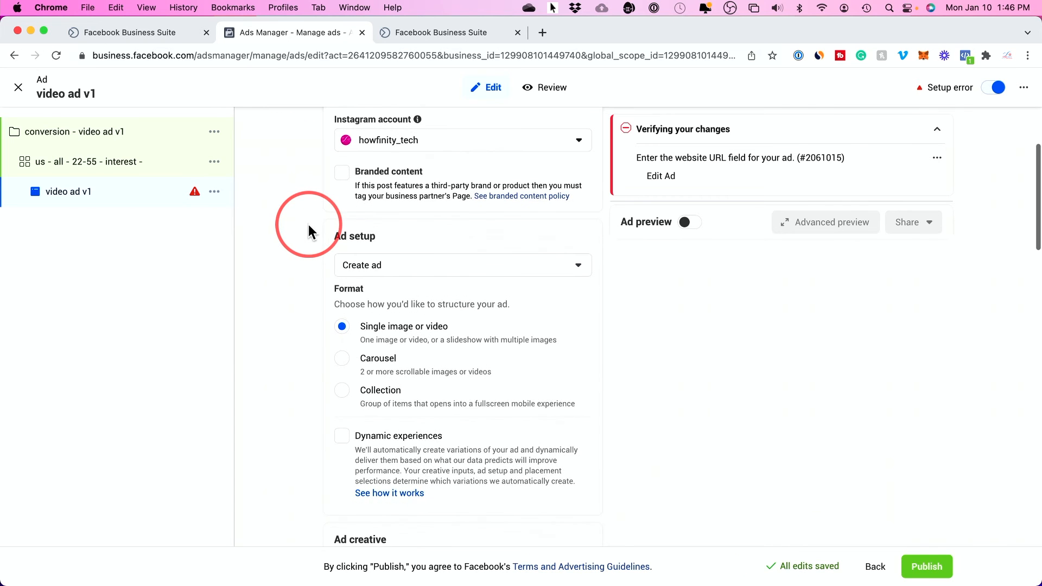
scroll(308, 223, down, 2)
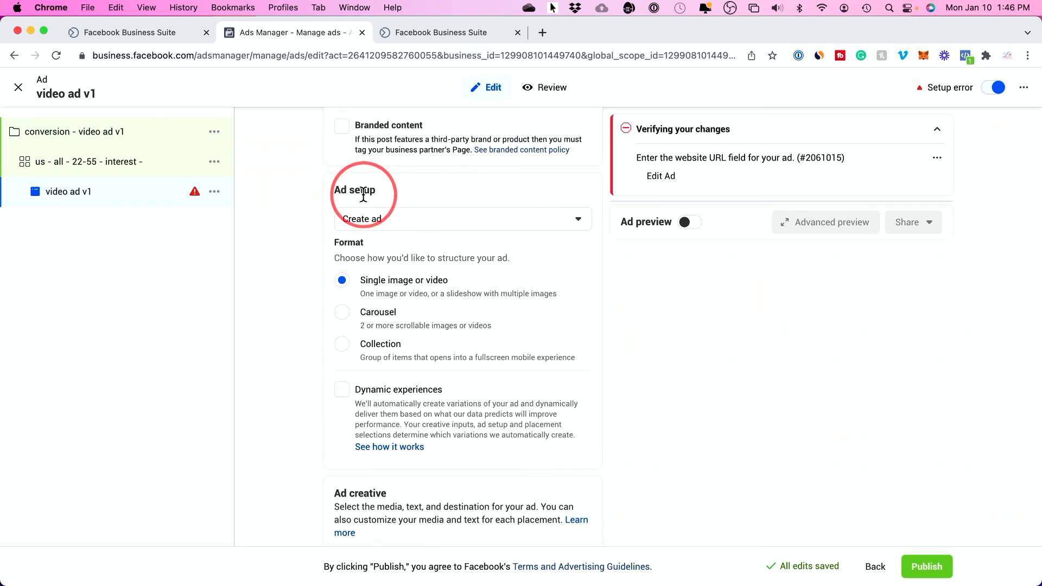
click(392, 219)
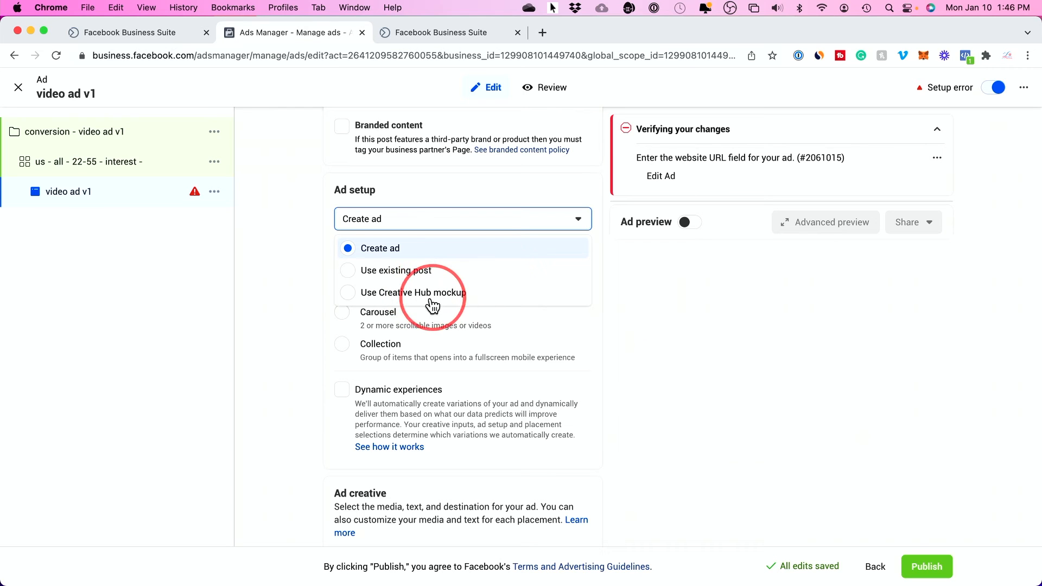
click(378, 250)
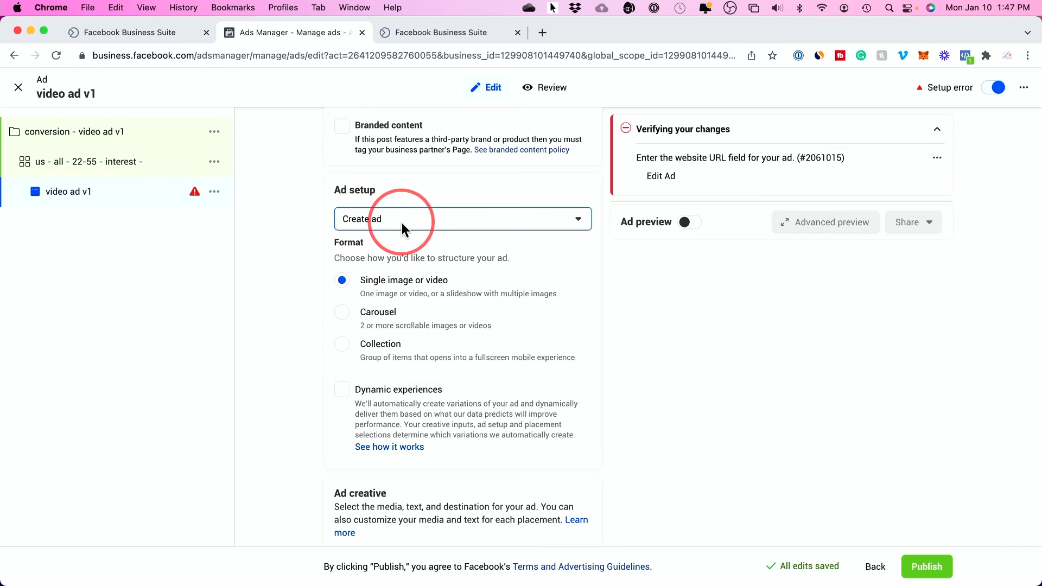
click(391, 285)
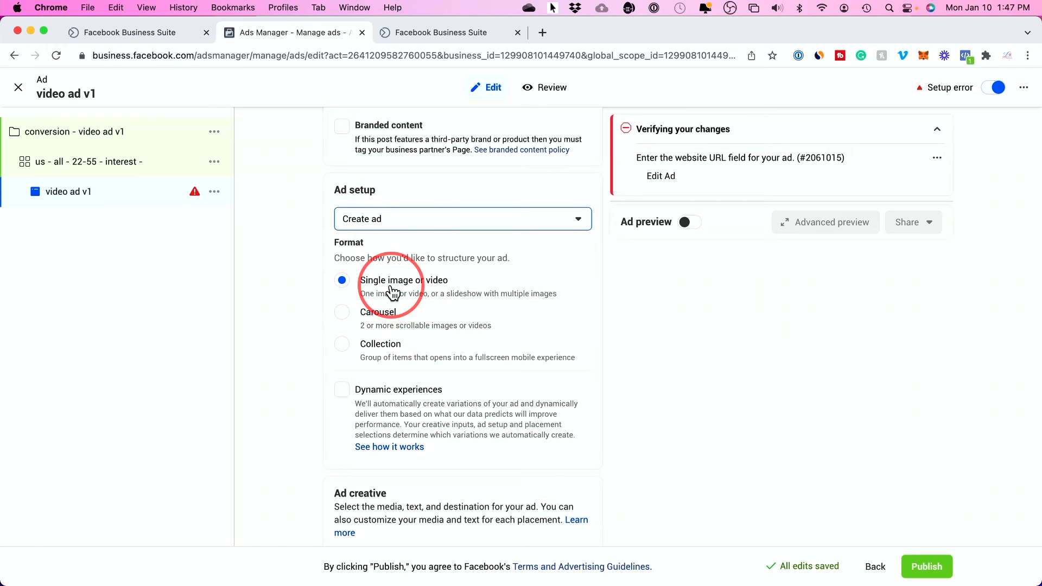
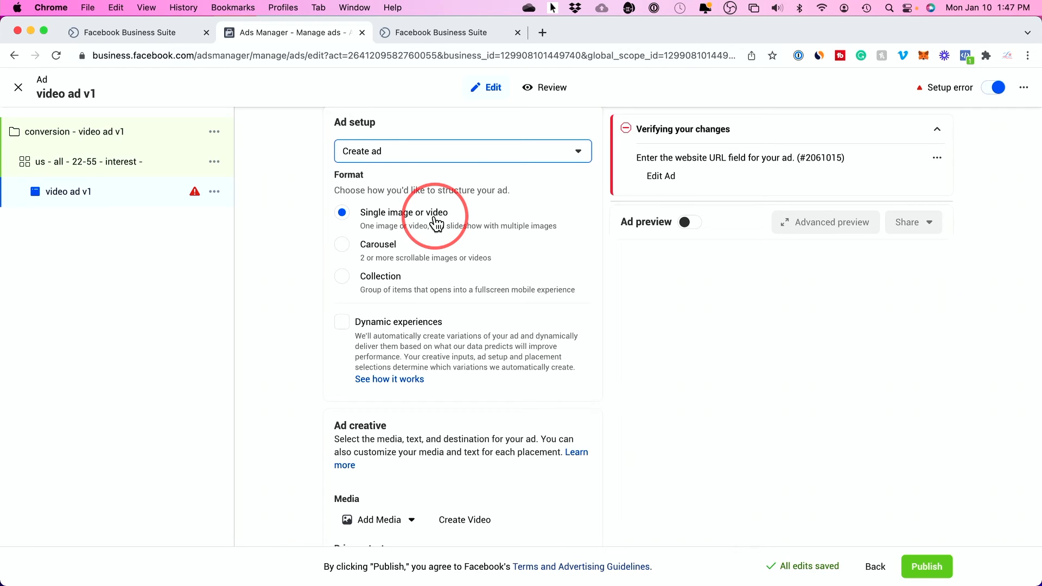
Look at the account videos available as media for the ad creative and leave the selection without choosing one.
scroll(437, 222, up, 2)
scroll(434, 216, down, 1)
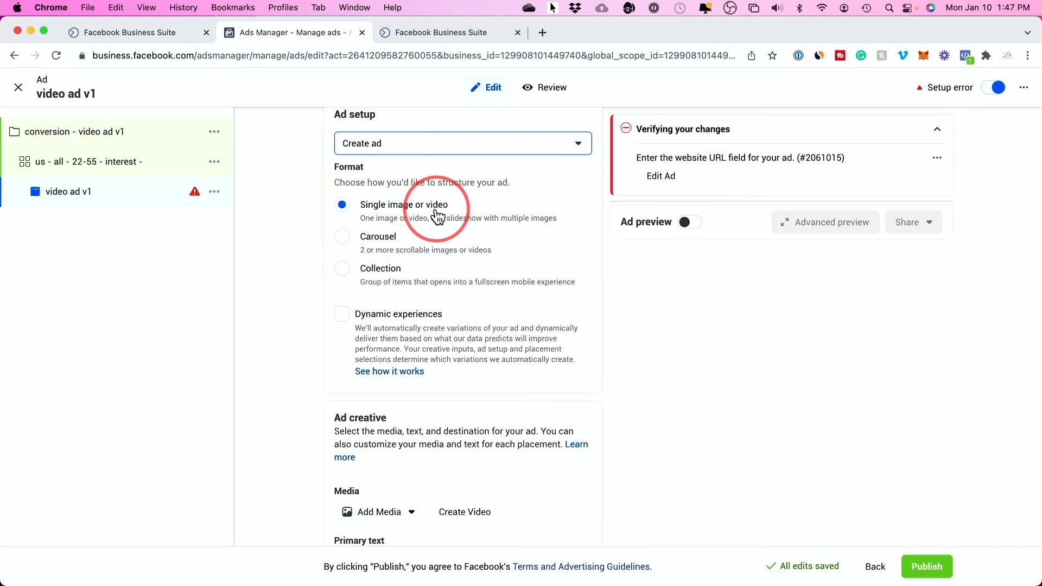
scroll(437, 217, down, 5)
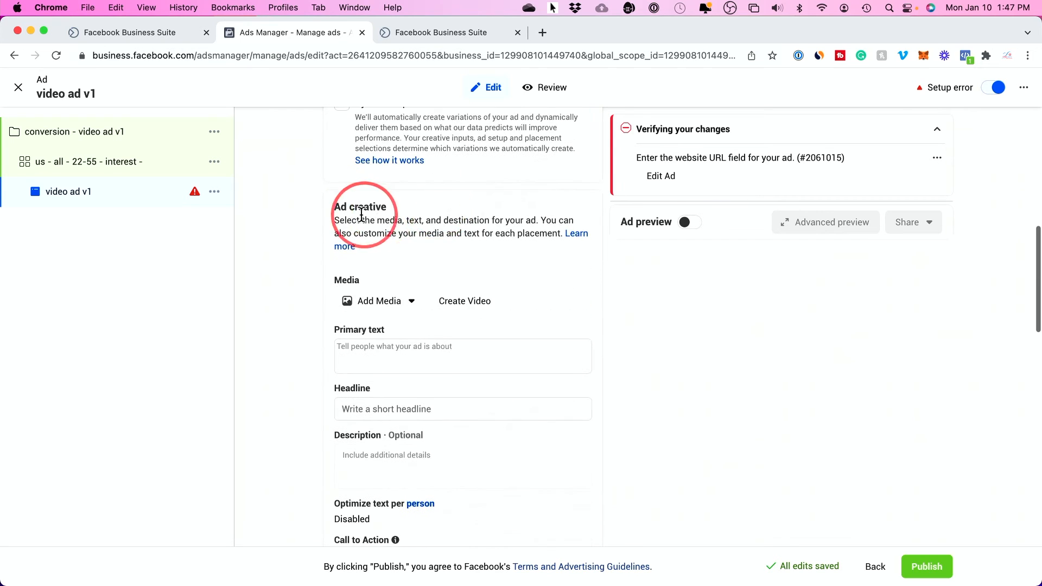
scroll(374, 220, down, 2)
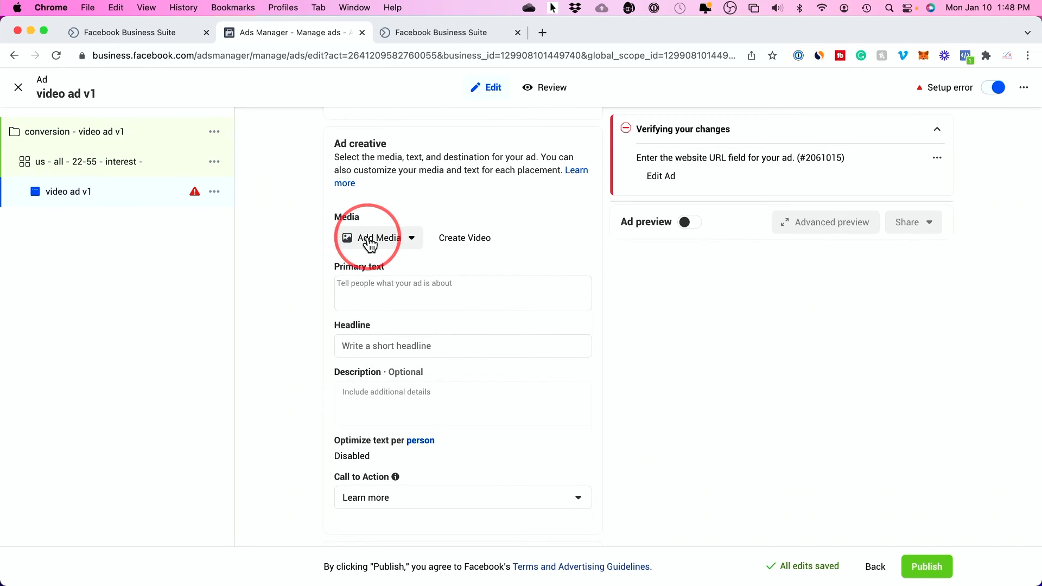
click(369, 239)
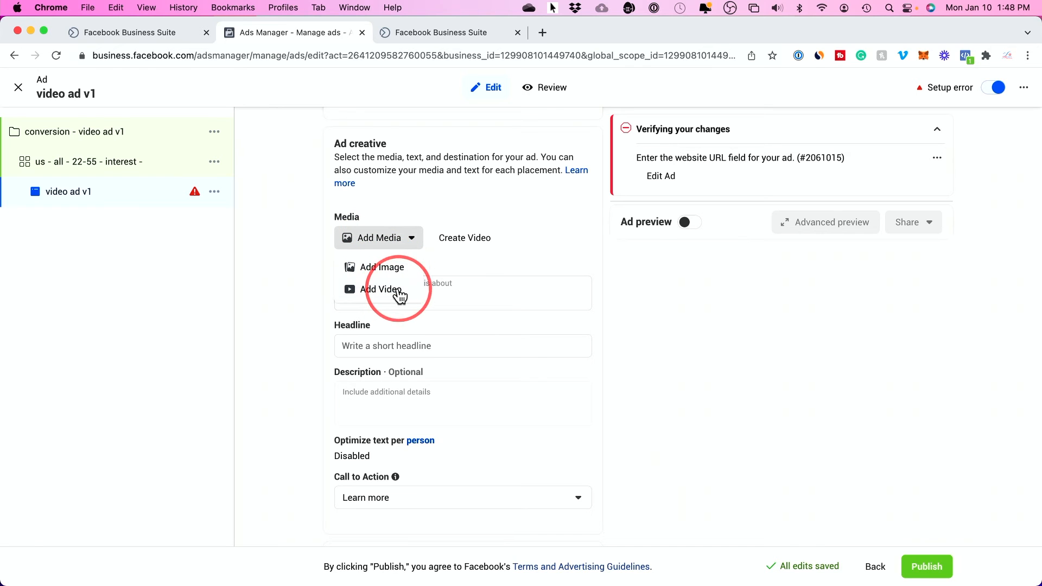
click(382, 290)
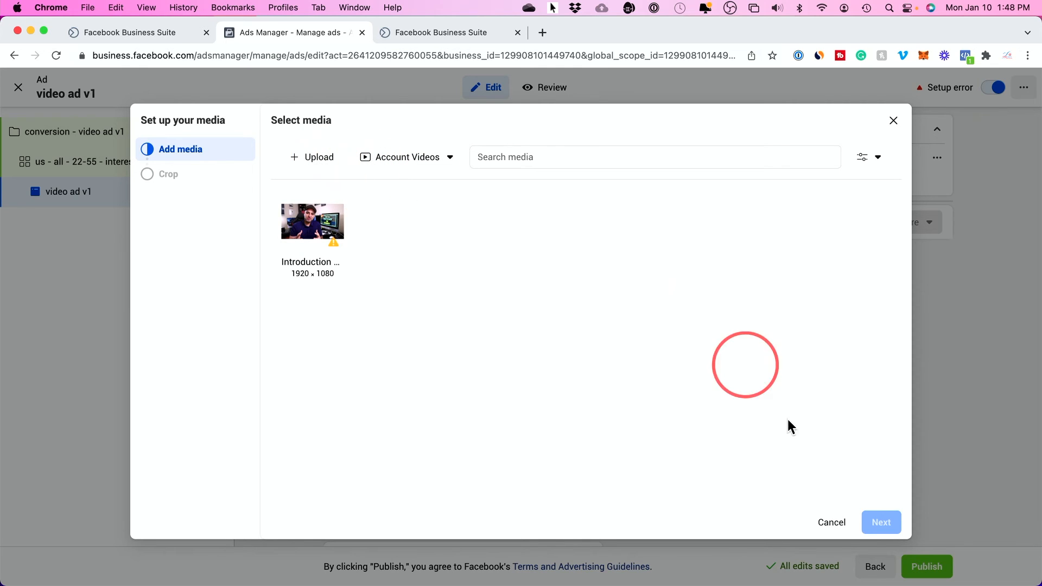
click(825, 520)
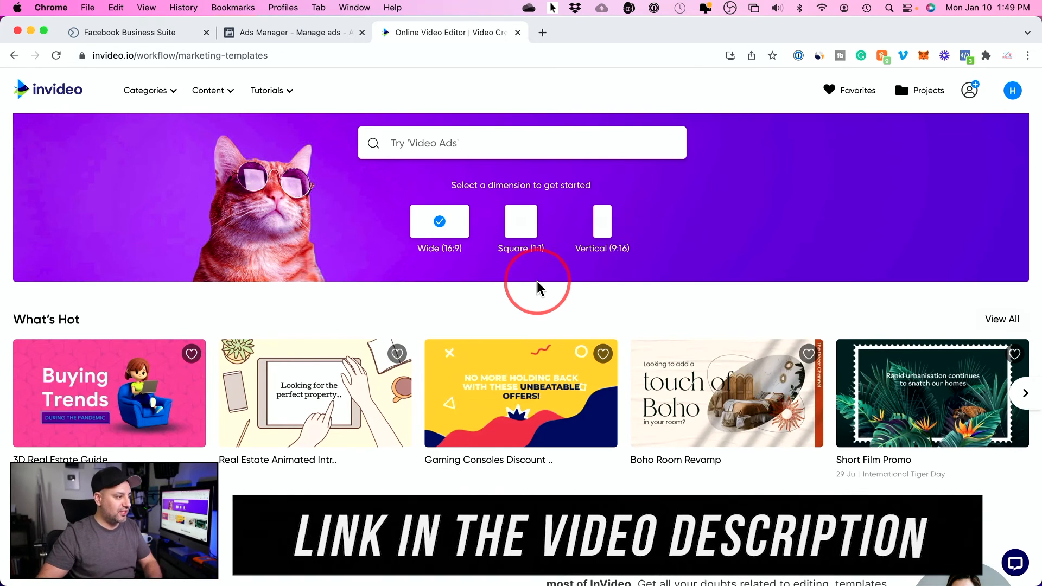
Search InVideo's pre-made templates for "facebook ads" and browse the wide 16:9 designs.
click(423, 149)
text(facebook ads)
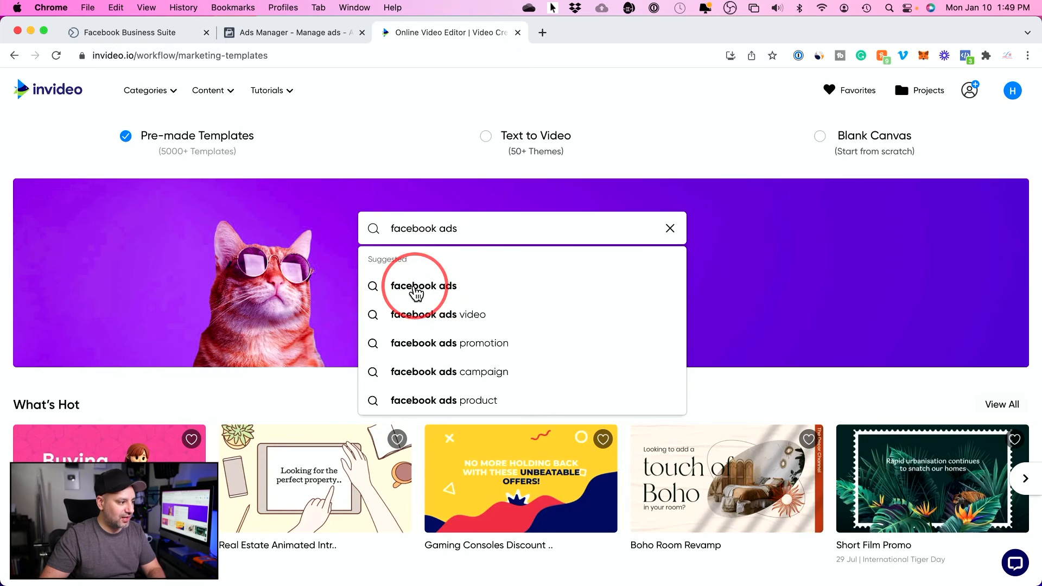
click(416, 287)
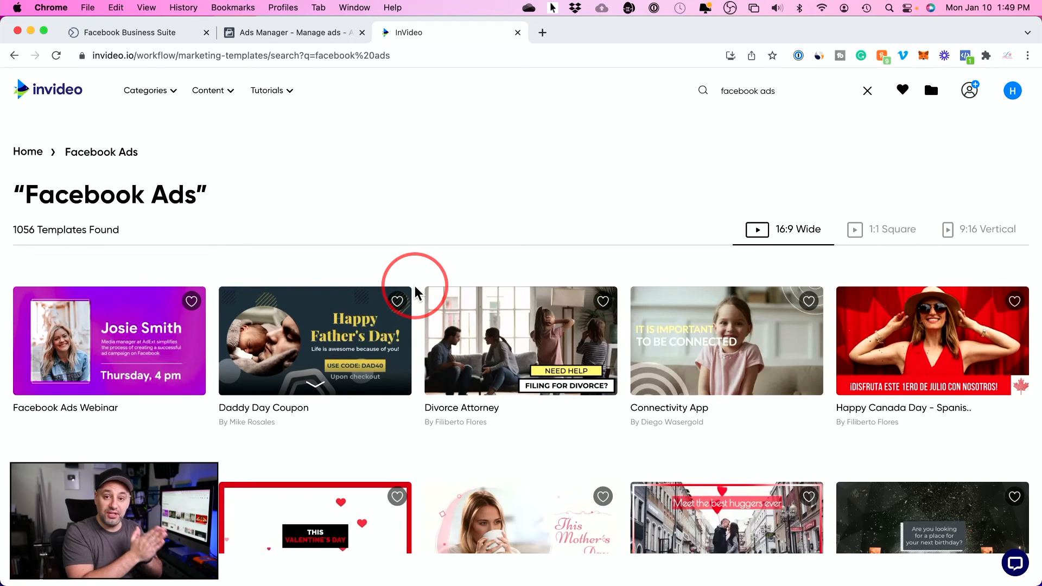
scroll(415, 293, down, 5)
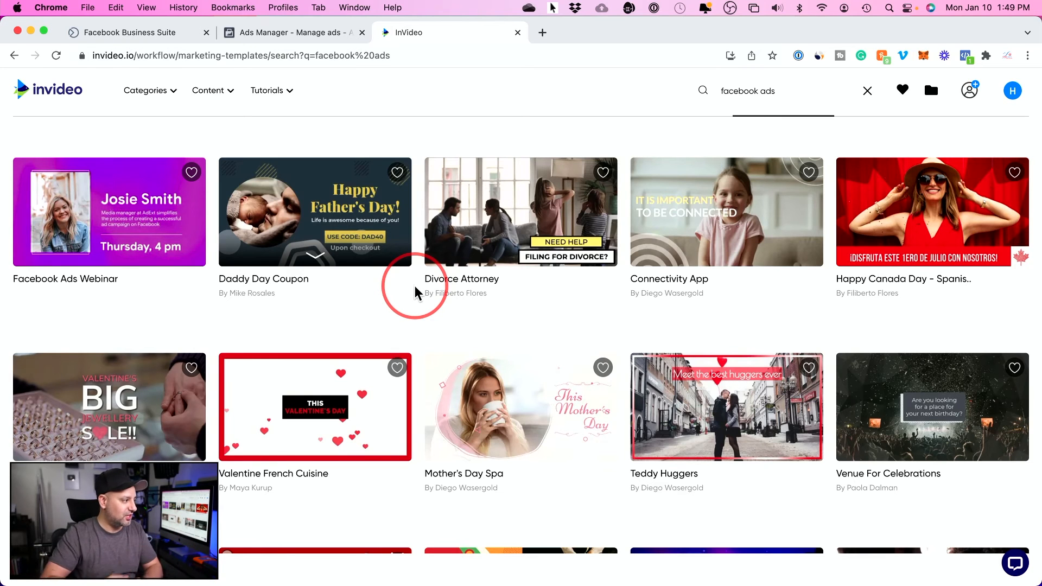
scroll(416, 293, up, 3)
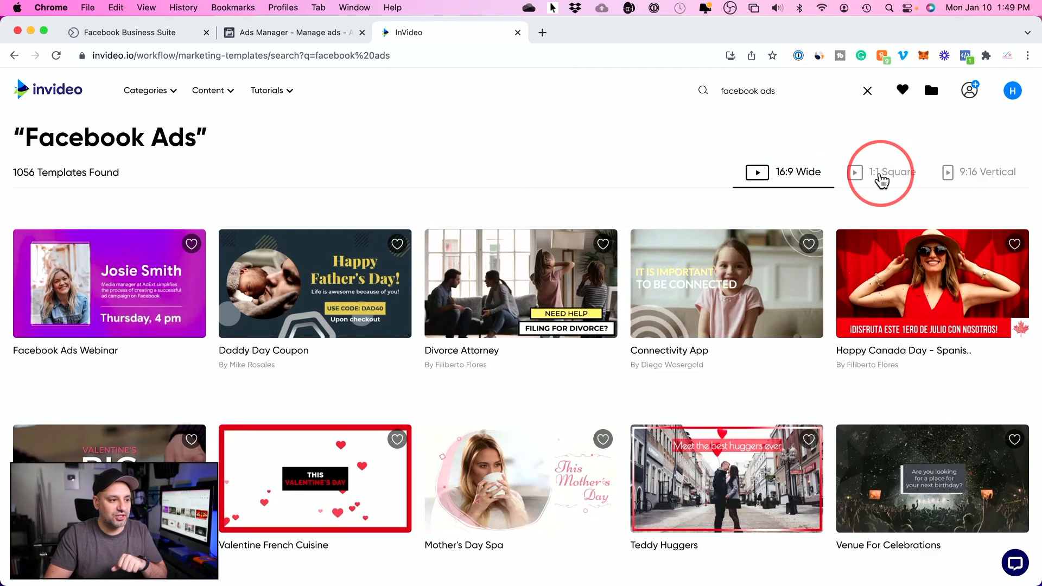
Check the 9:16 vertical templates, restrict the results to 1:1 square and browse those designs.
click(880, 179)
click(970, 235)
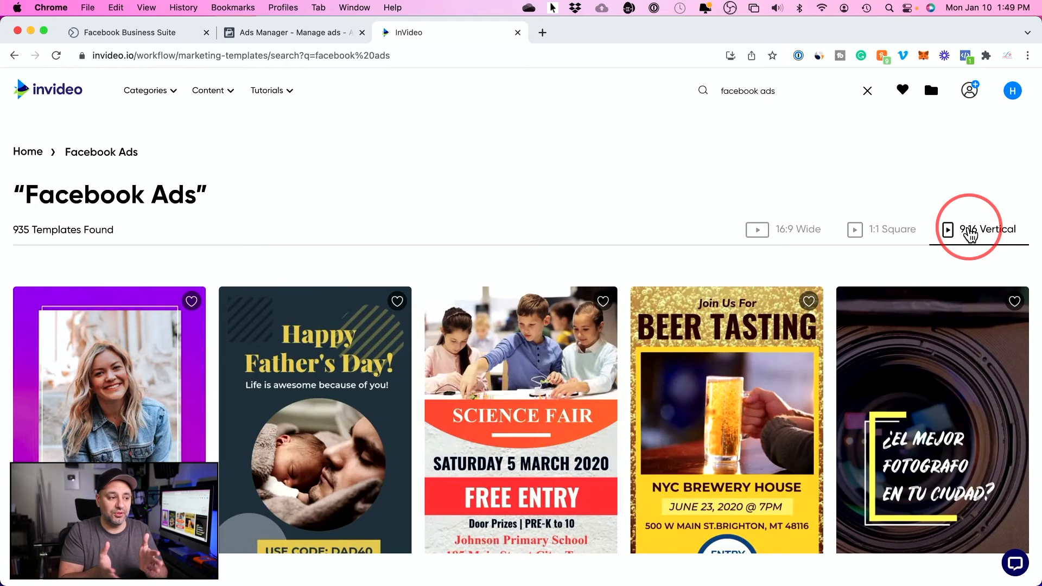
scroll(971, 235, down, 2)
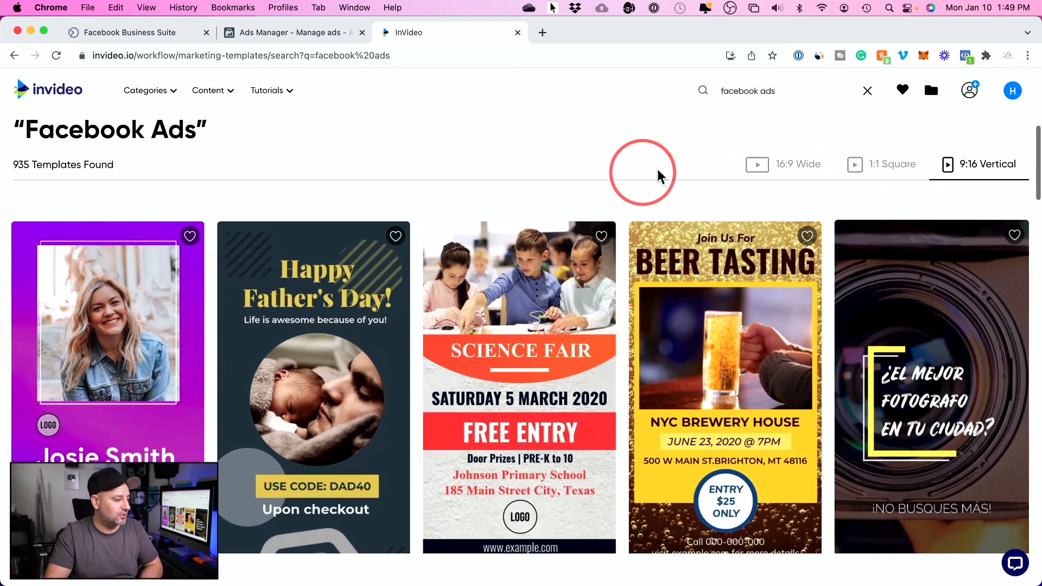
click(867, 172)
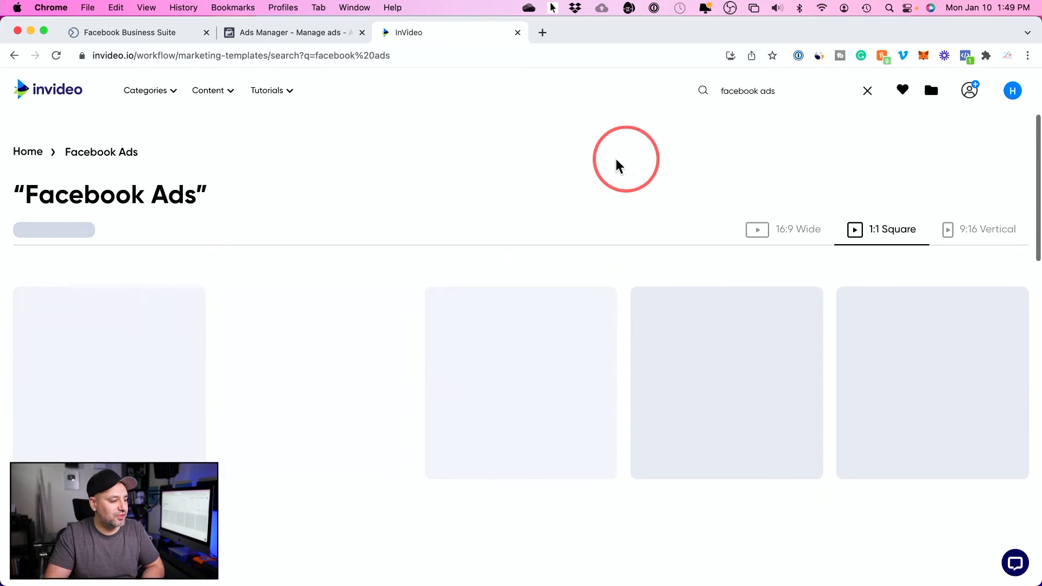
scroll(373, 193, down, 2)
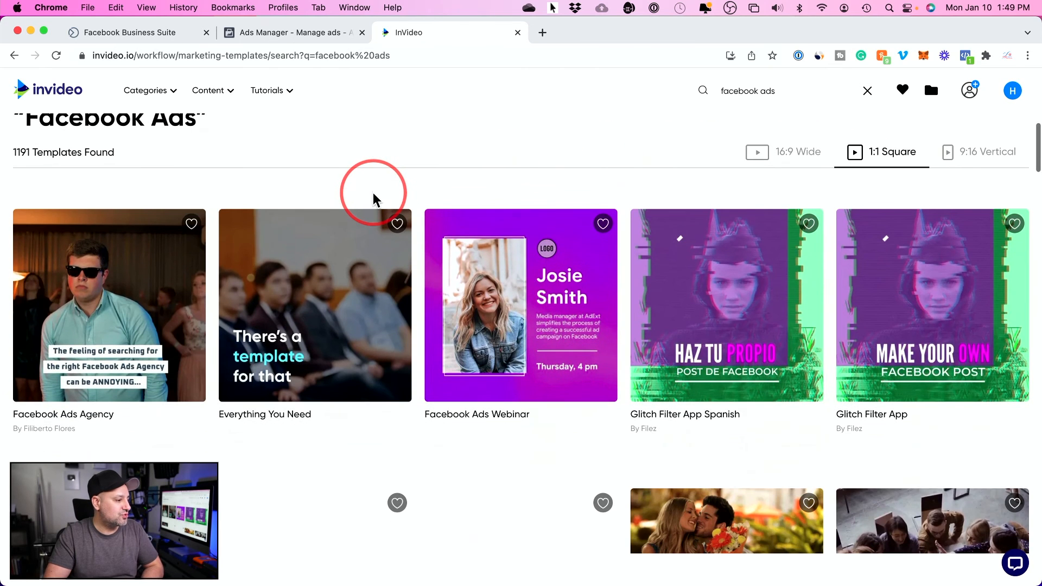
scroll(374, 193, down, 2)
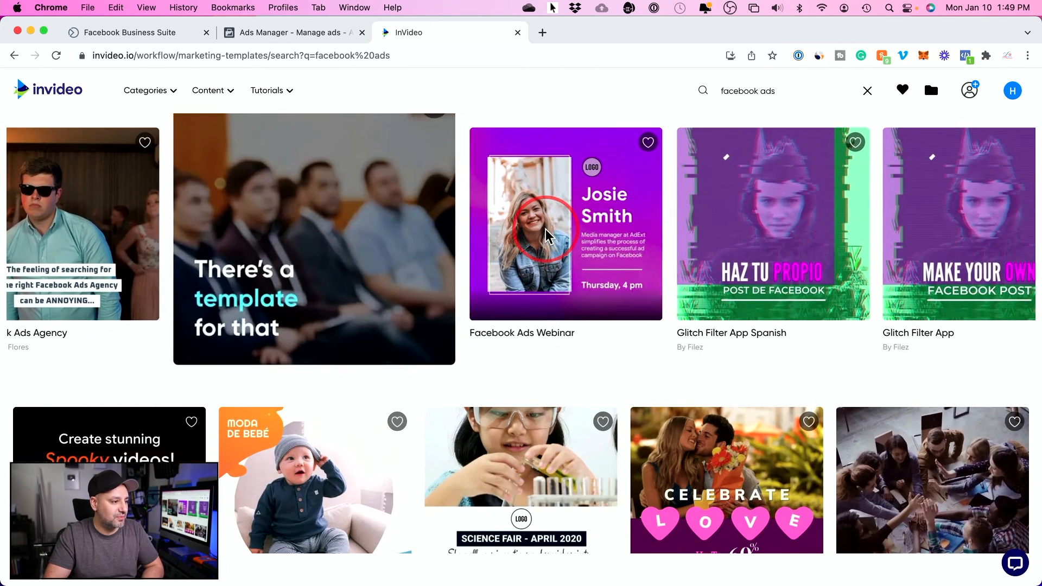
mouse_move(569, 236)
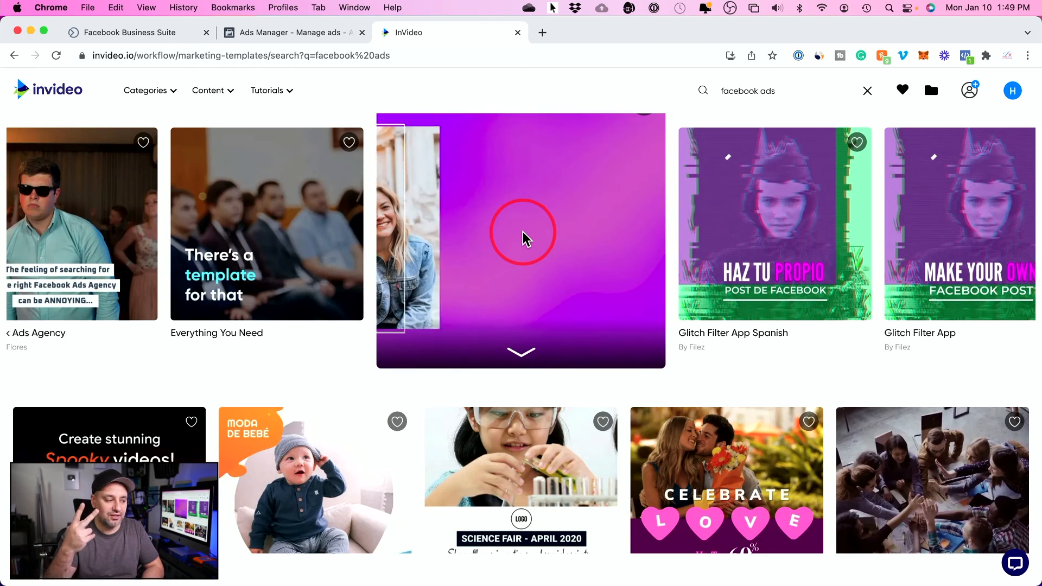
scroll(523, 232, down, 3)
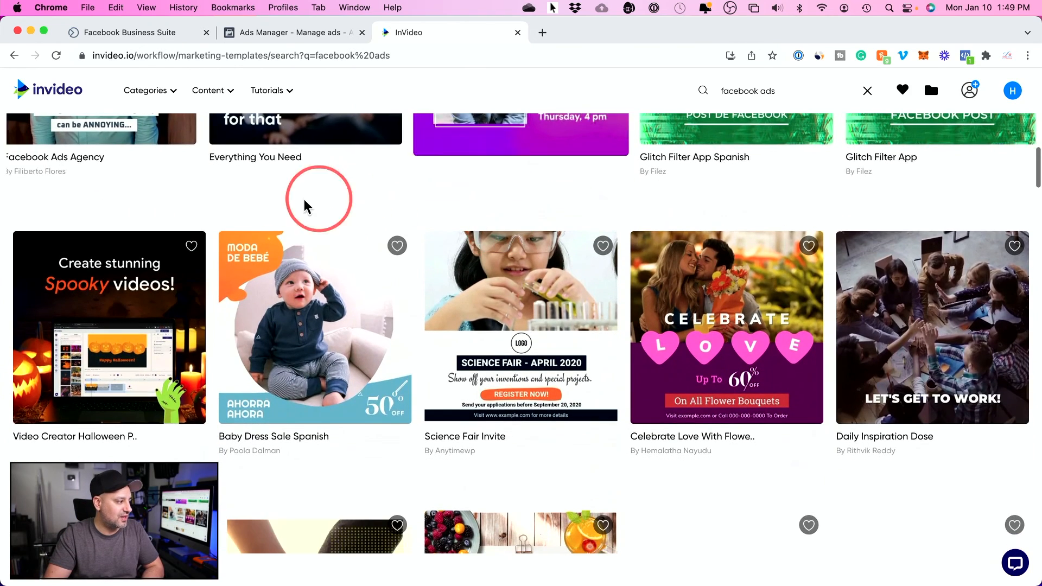
Open the Video Creator Halloween Promo template in the video editor using the square 1:1 dimension.
click(93, 304)
scroll(565, 358, down, 1)
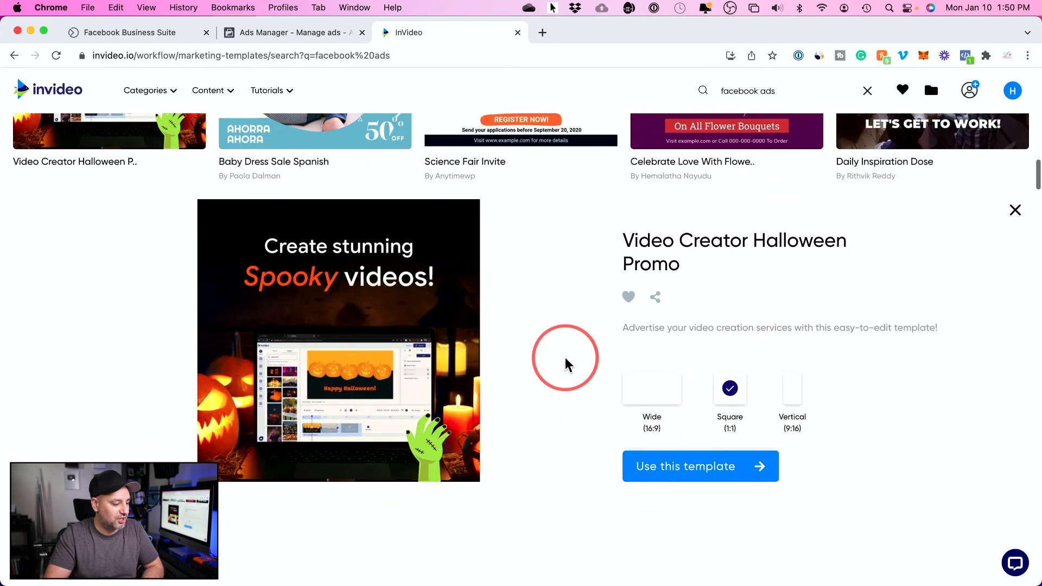
click(706, 464)
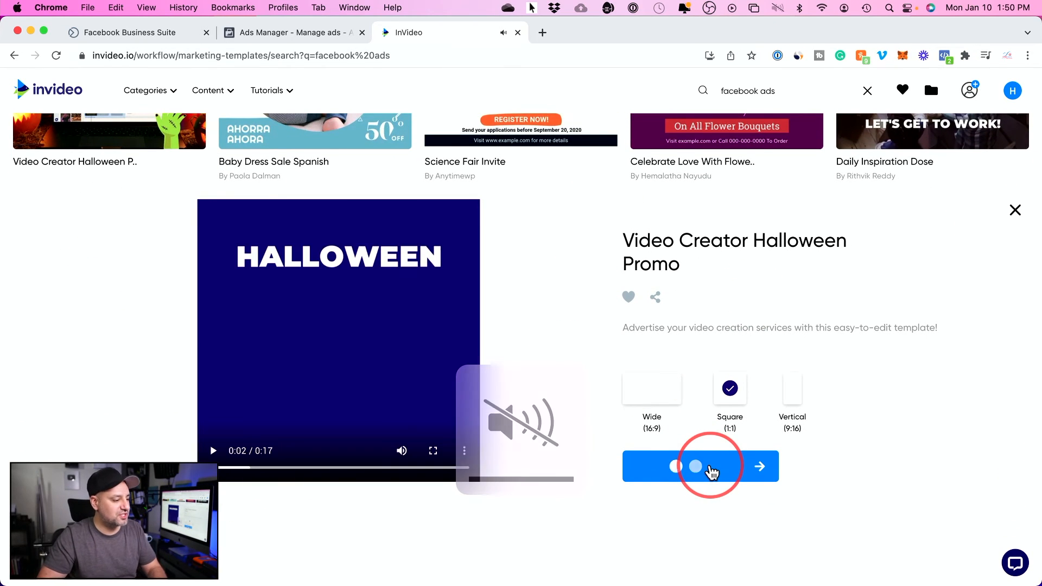
Inspect the HALLOWEEN title in the first scene at 2.83 s and browse the stock images available for the video.
click(306, 431)
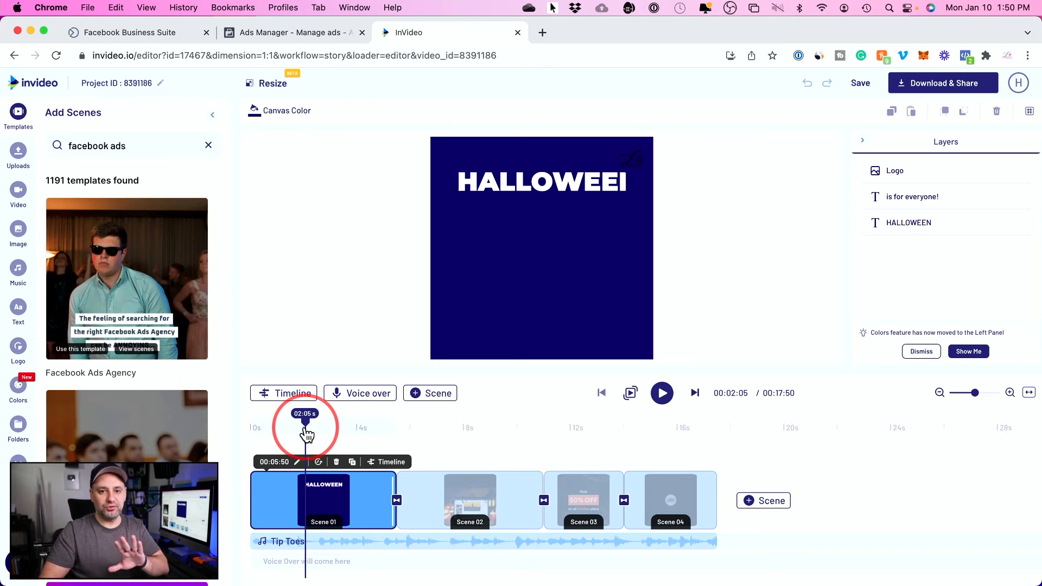
drag(306, 434, 328, 464)
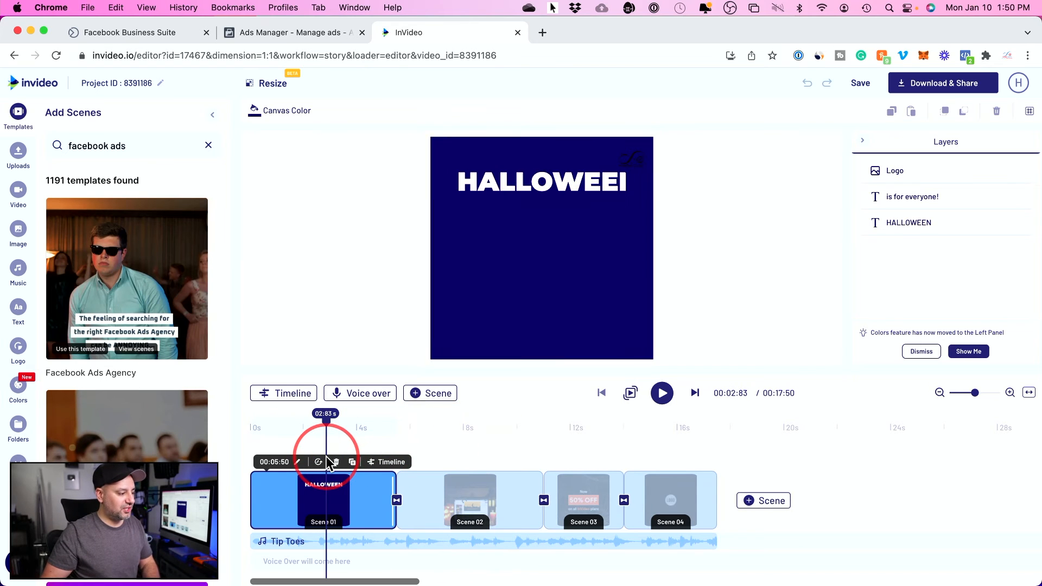
click(543, 181)
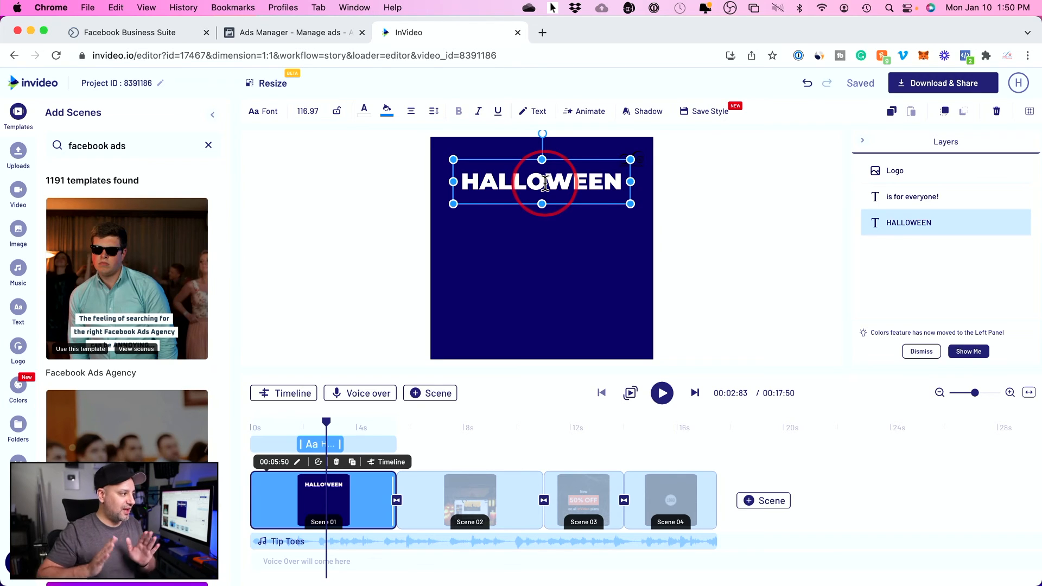
click(19, 233)
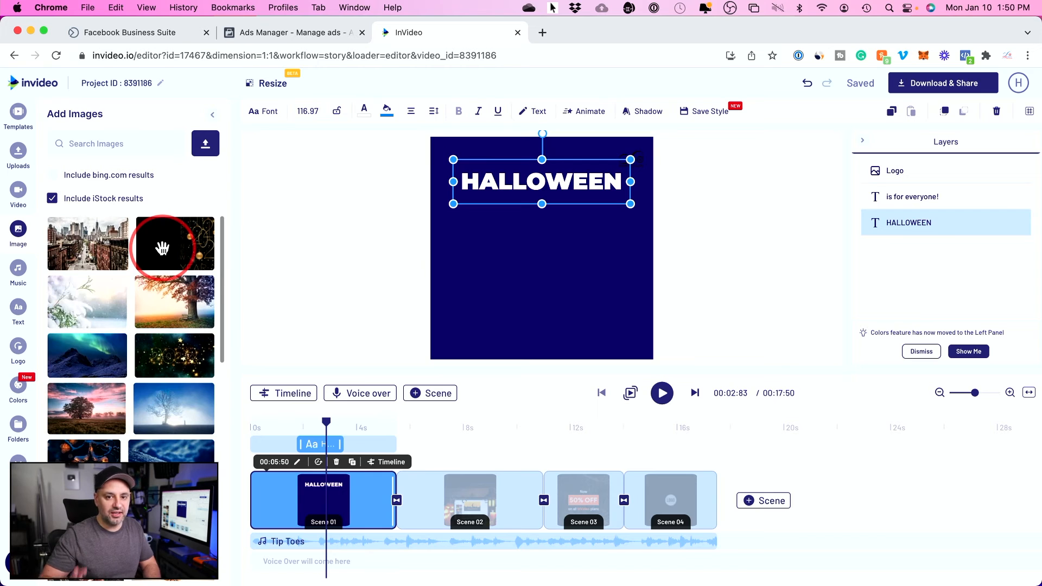
scroll(162, 248, down, 2)
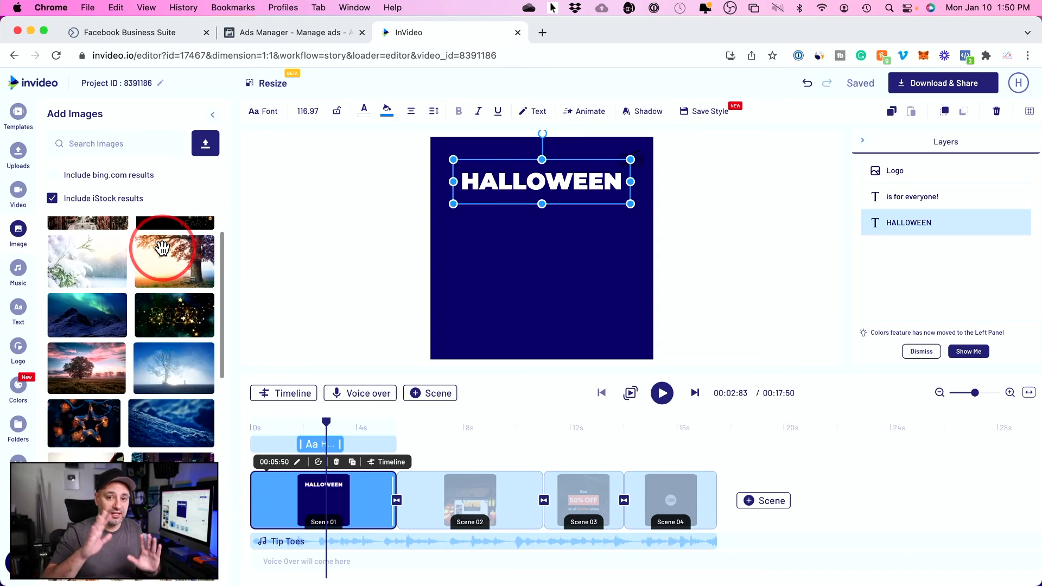
scroll(162, 248, up, 2)
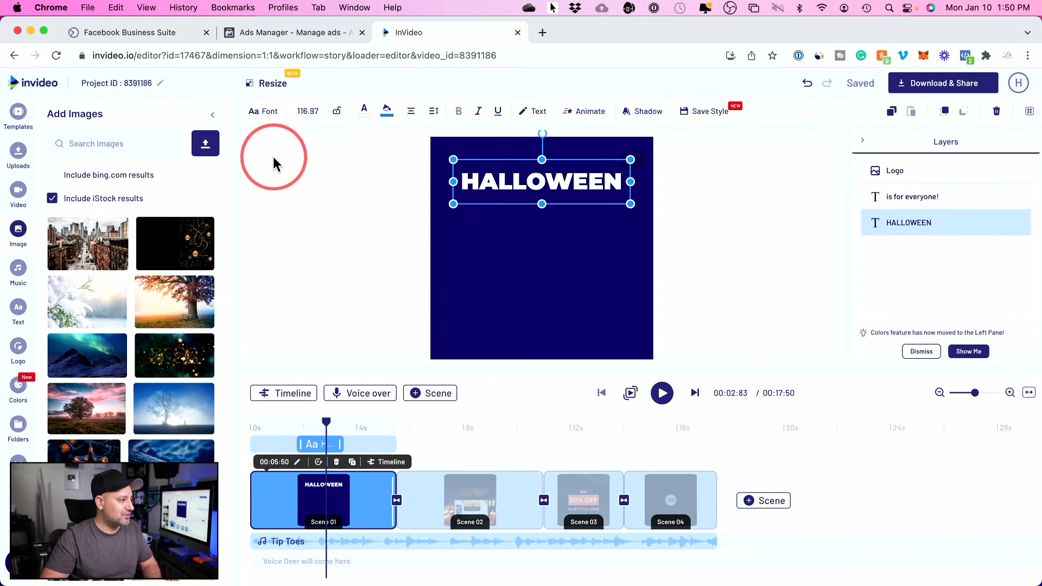
Look at the dimensions offered for resizing the video and at the export settings with 1080p quality.
click(266, 84)
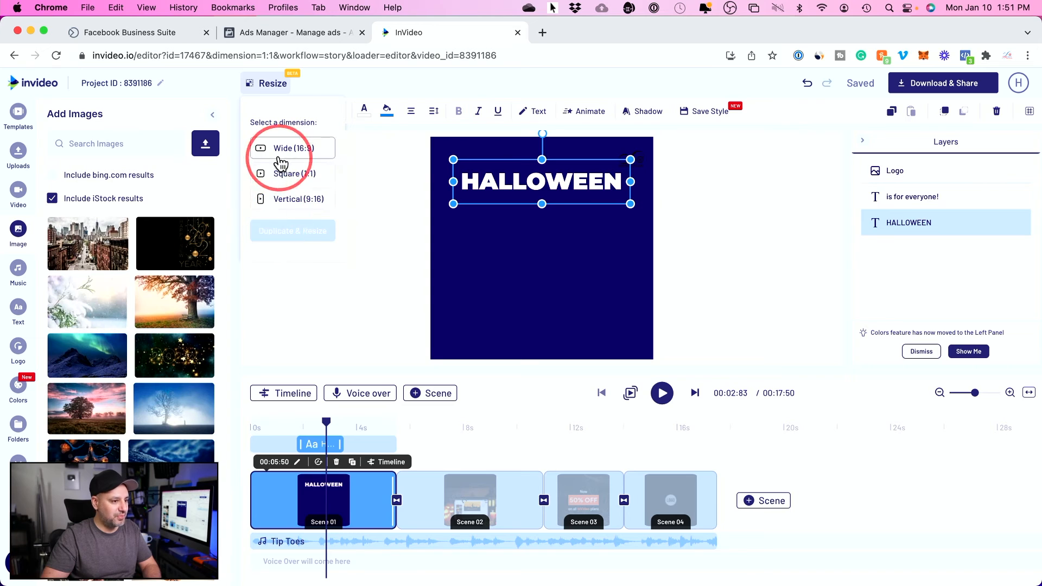
click(923, 91)
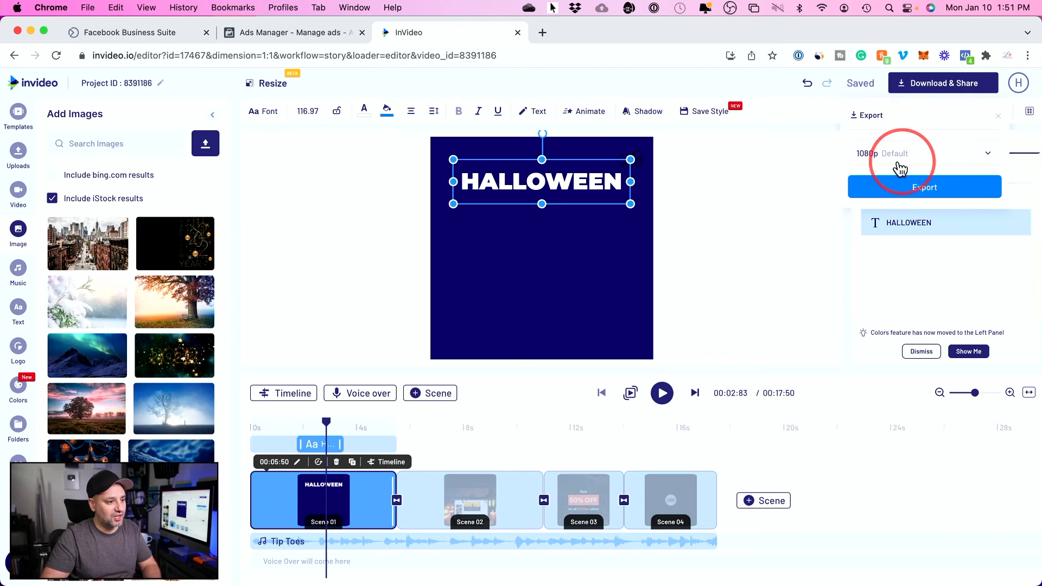
click(868, 155)
click(871, 162)
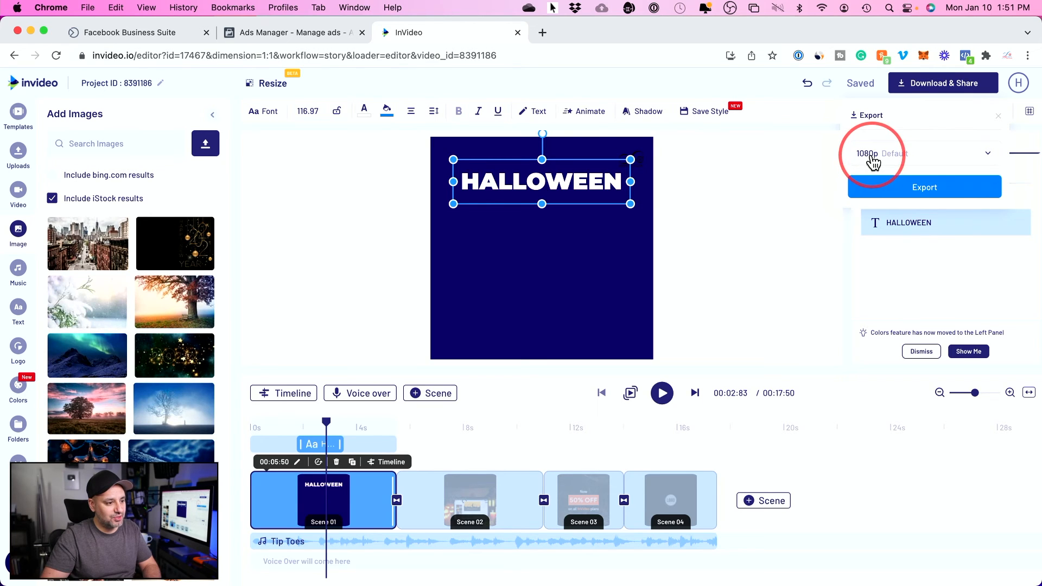
Switch to Ads Manager and upload YouTube Mentor - Facebook Ad - V1.mp4 from the Finished Ads folder as the ad's video.
click(296, 33)
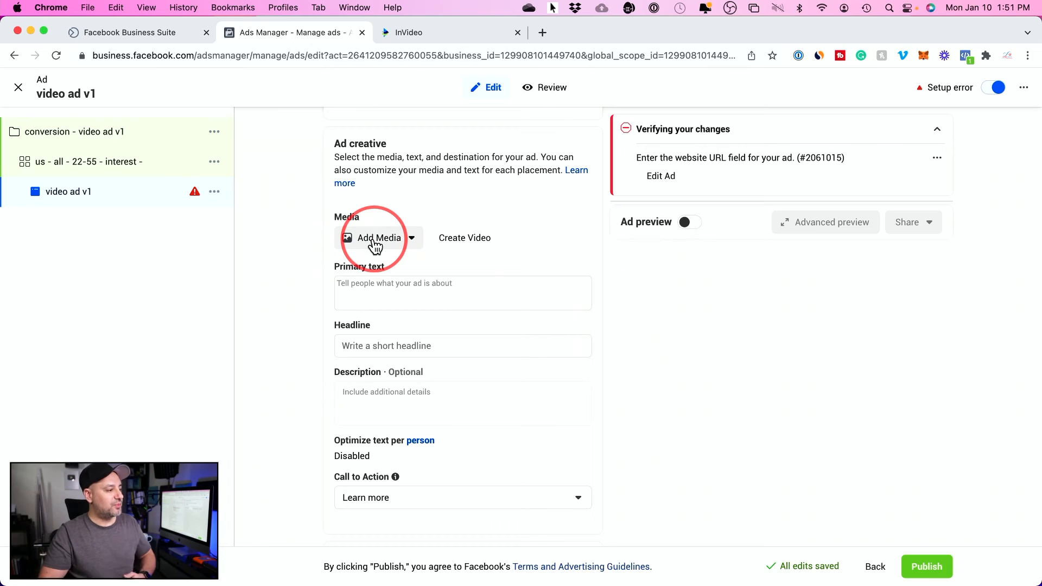
click(375, 243)
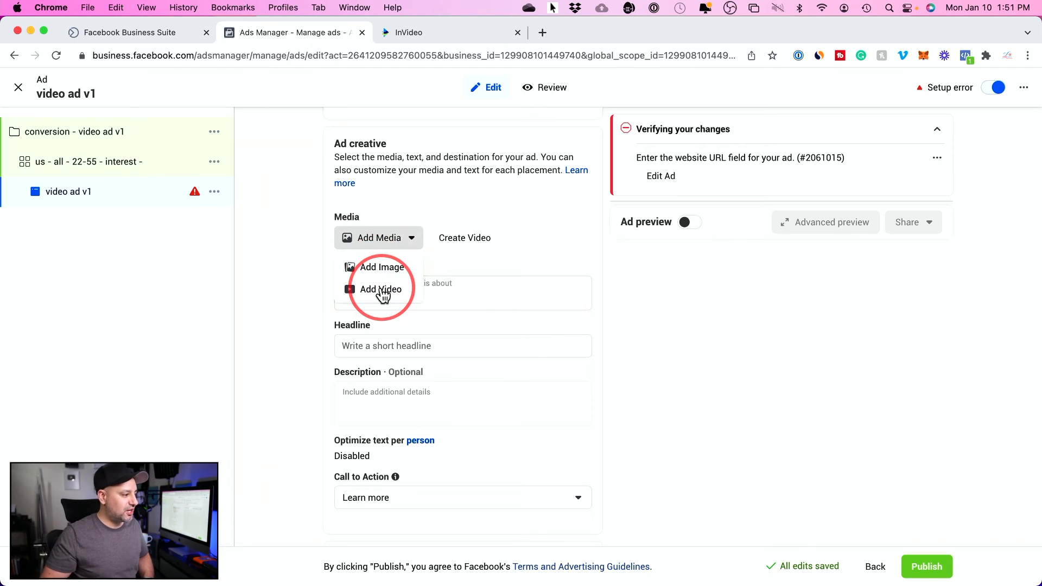
click(381, 289)
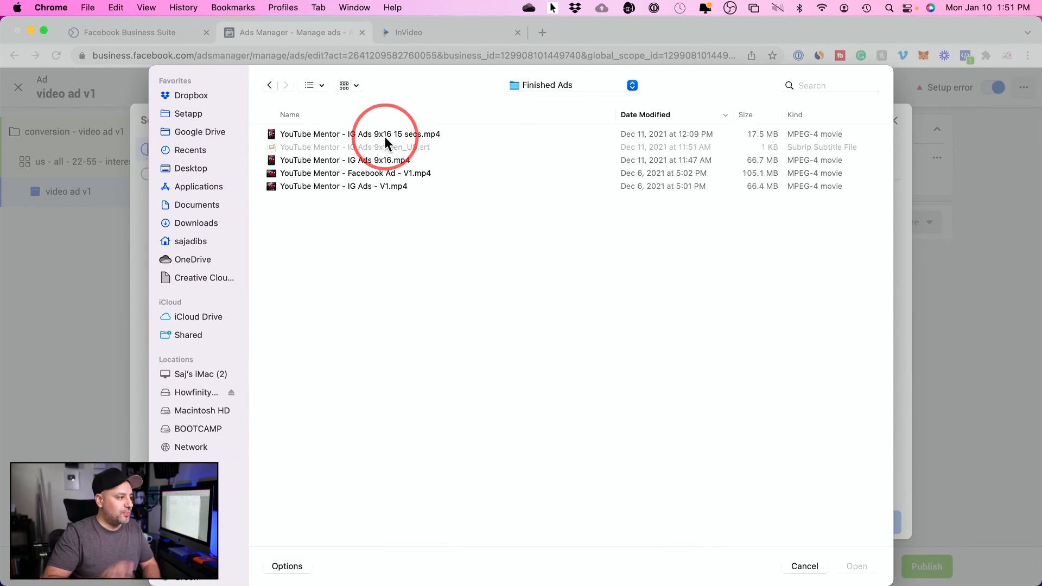
click(383, 135)
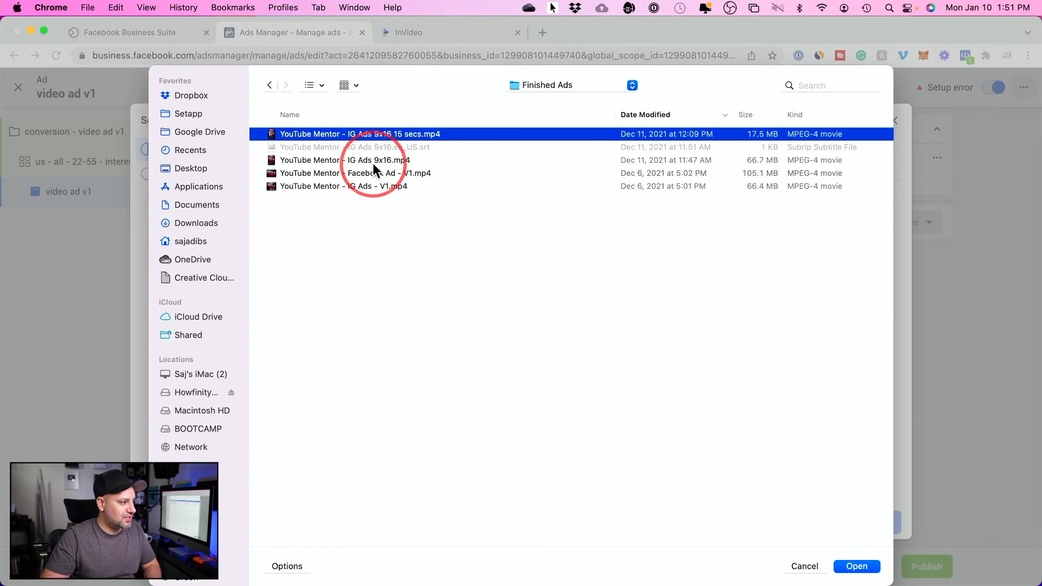
click(388, 159)
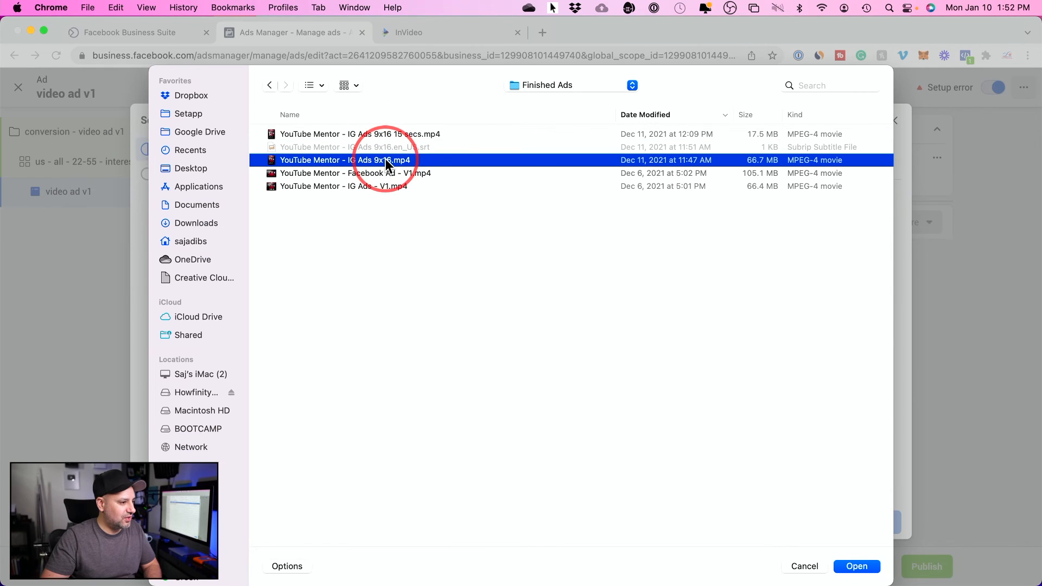
click(372, 172)
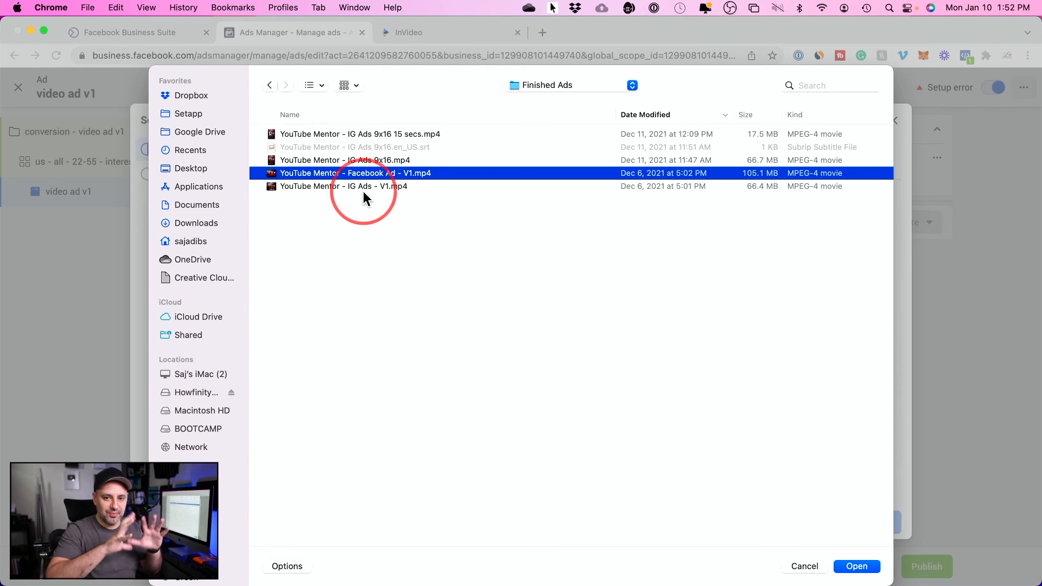
click(854, 566)
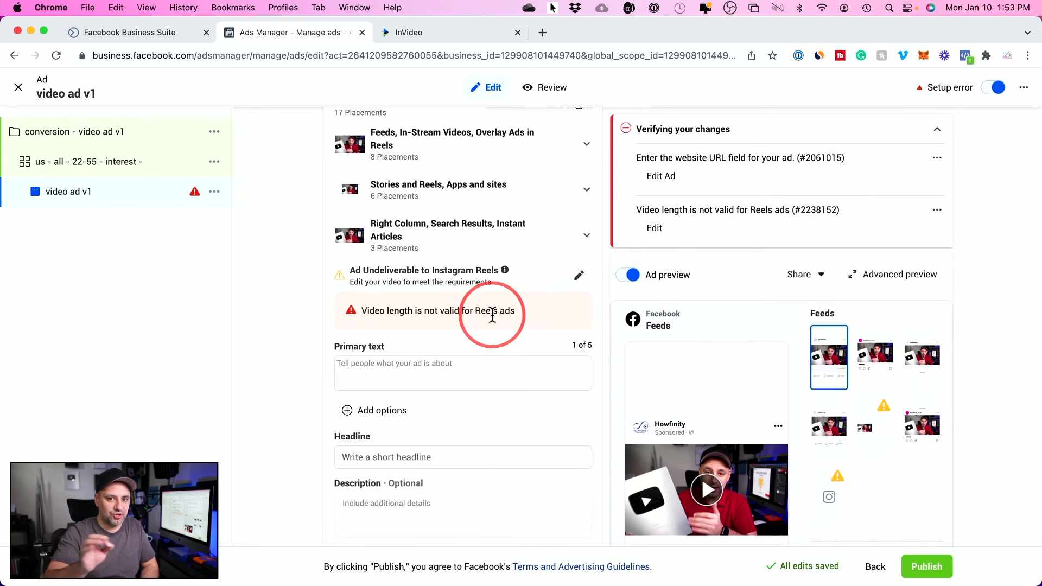
Enter "Get more leads and clients with YouTube" as the ad's primary text and check it in the feed preview.
click(414, 365)
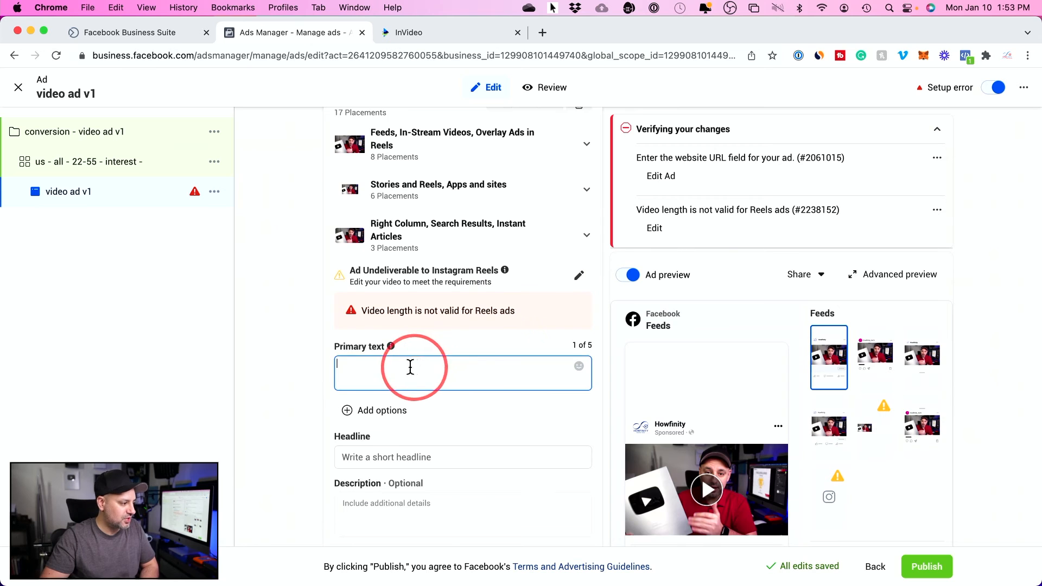
text(Get more leads and clients with YouTube)
scroll(445, 345, down, 3)
mouse_move(691, 439)
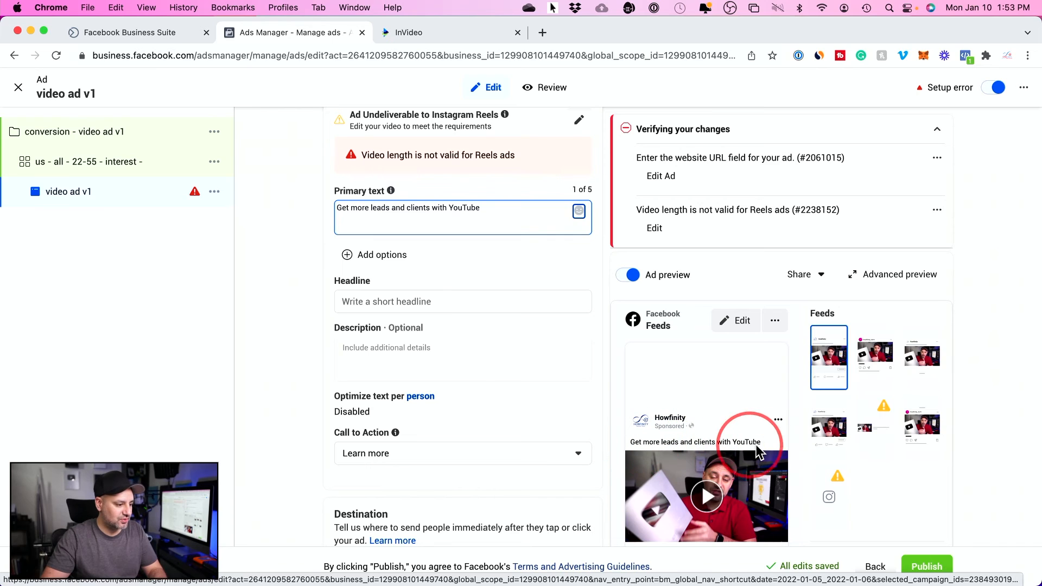
Enter "Free YouTube training" as the ad's headline and check it in the feed preview.
click(384, 297)
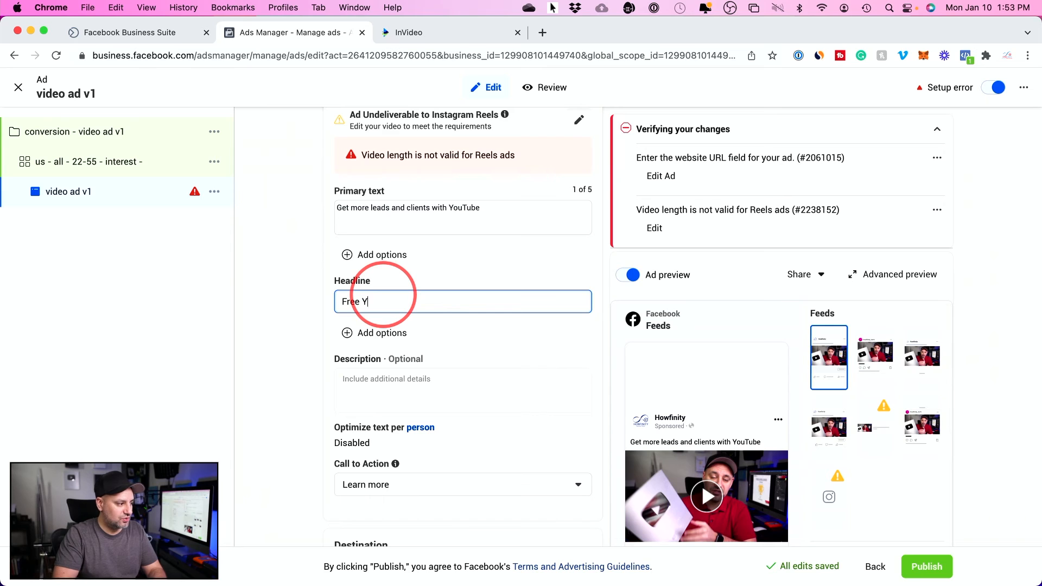
key(Tab)
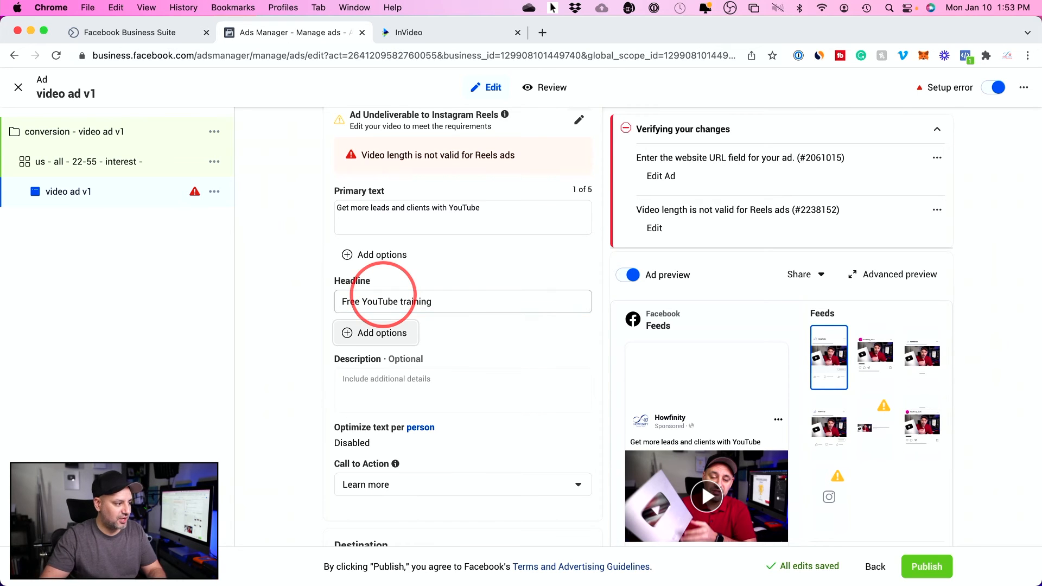
scroll(754, 420, down, 2)
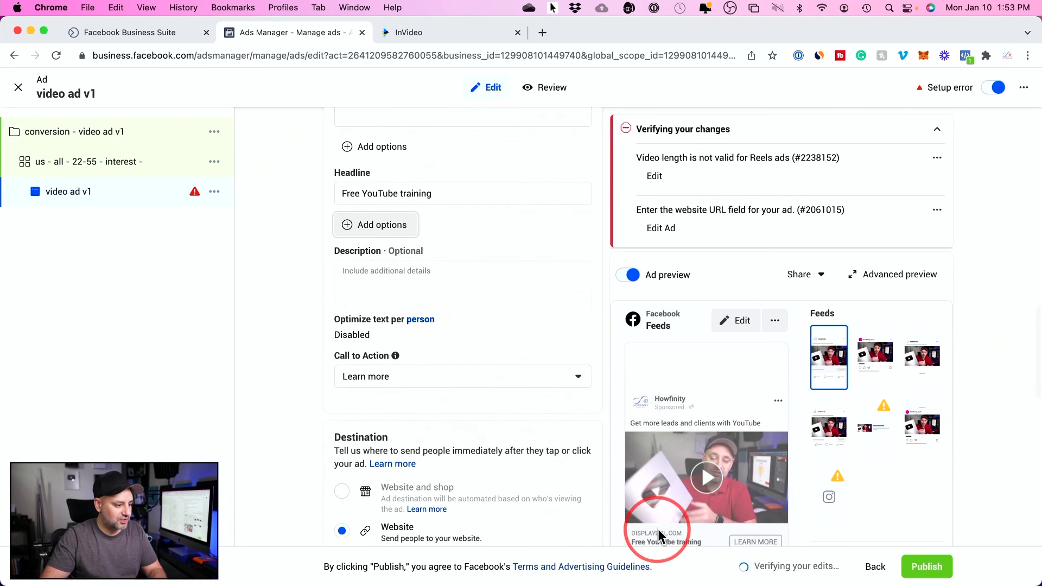
scroll(682, 520, down, 2)
scroll(682, 520, up, 3)
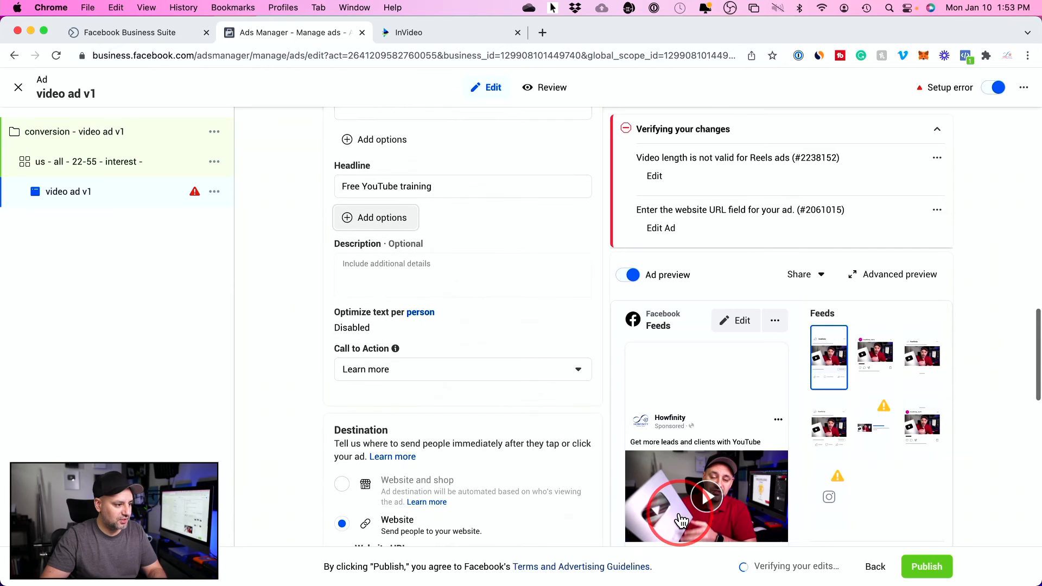
scroll(726, 423, down, 1)
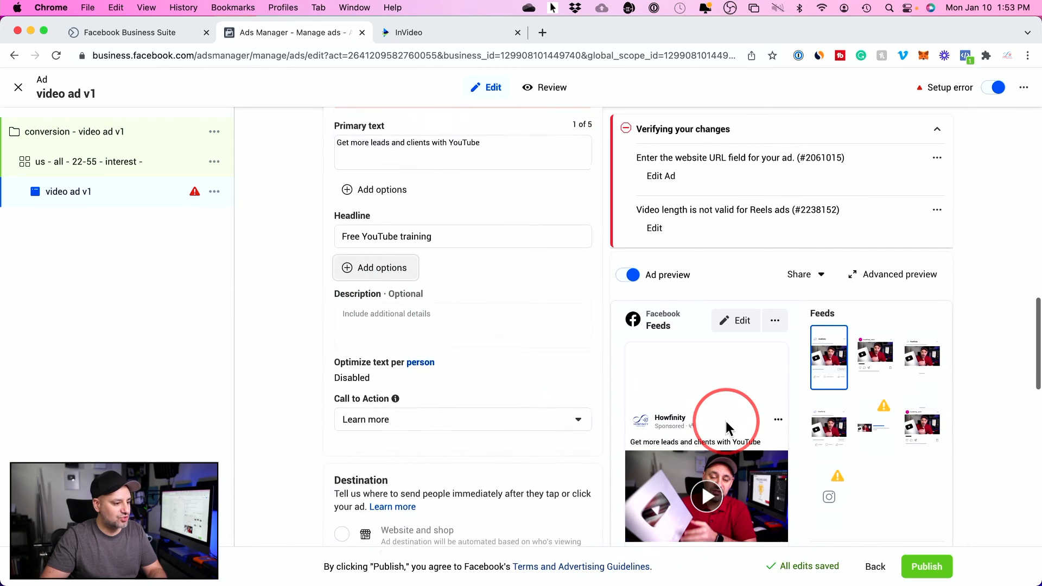
scroll(727, 425, up, 1)
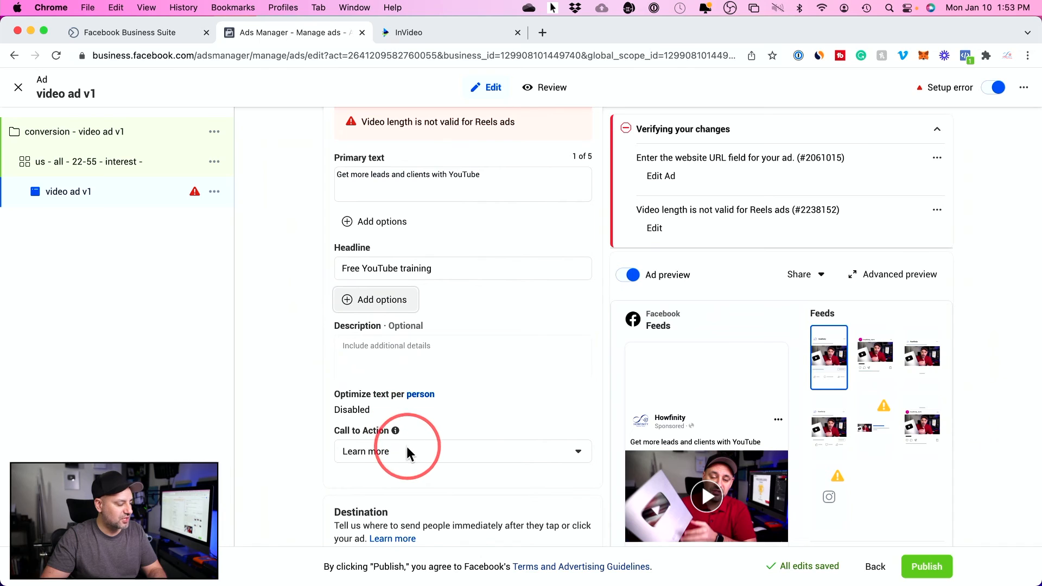
Set the ad's call to action to Sign up and add the 1-hour length after "Free" in the headline.
click(400, 450)
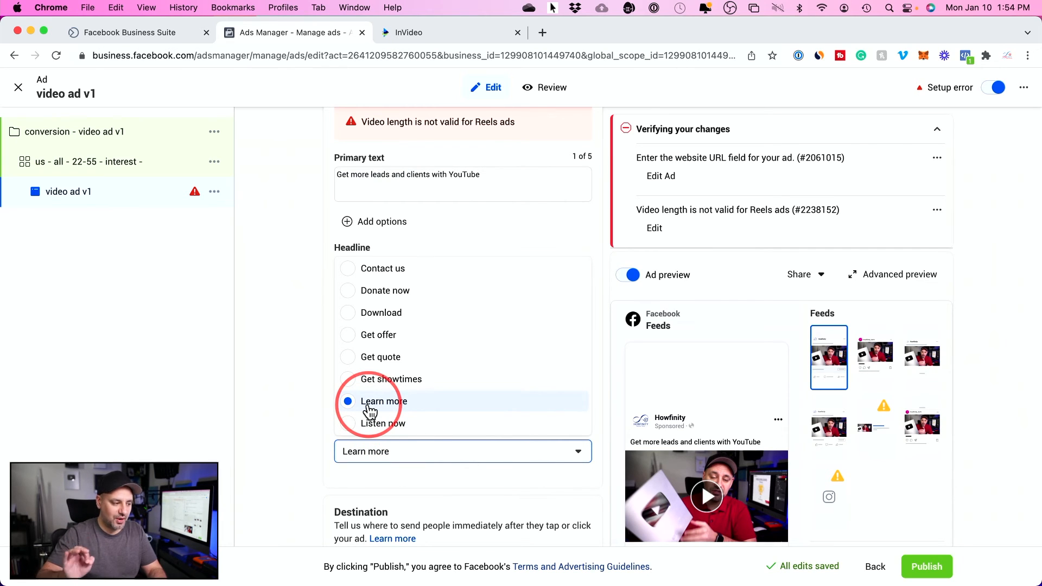
scroll(425, 411, up, 5)
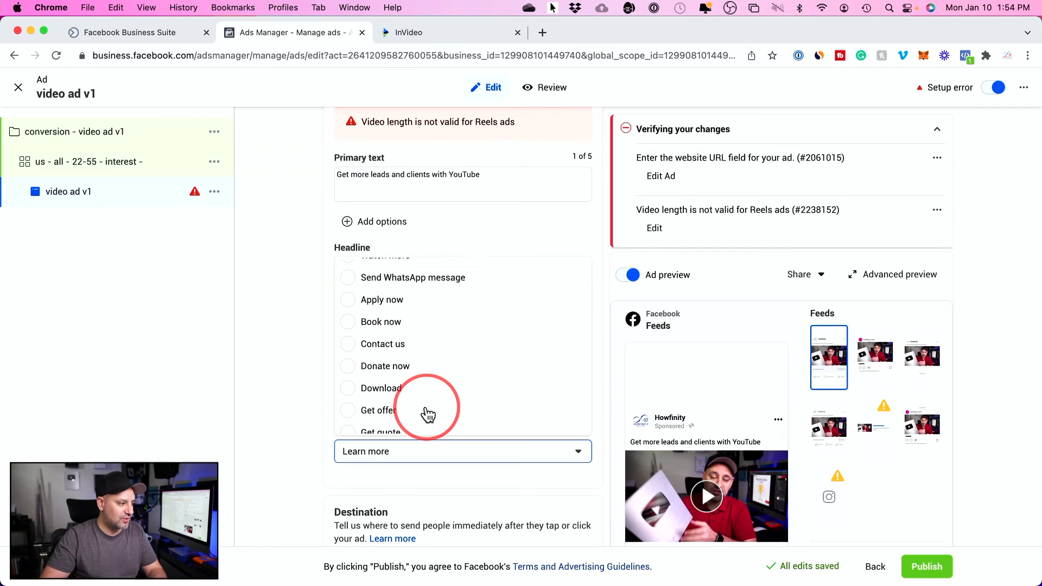
scroll(428, 414, up, 2)
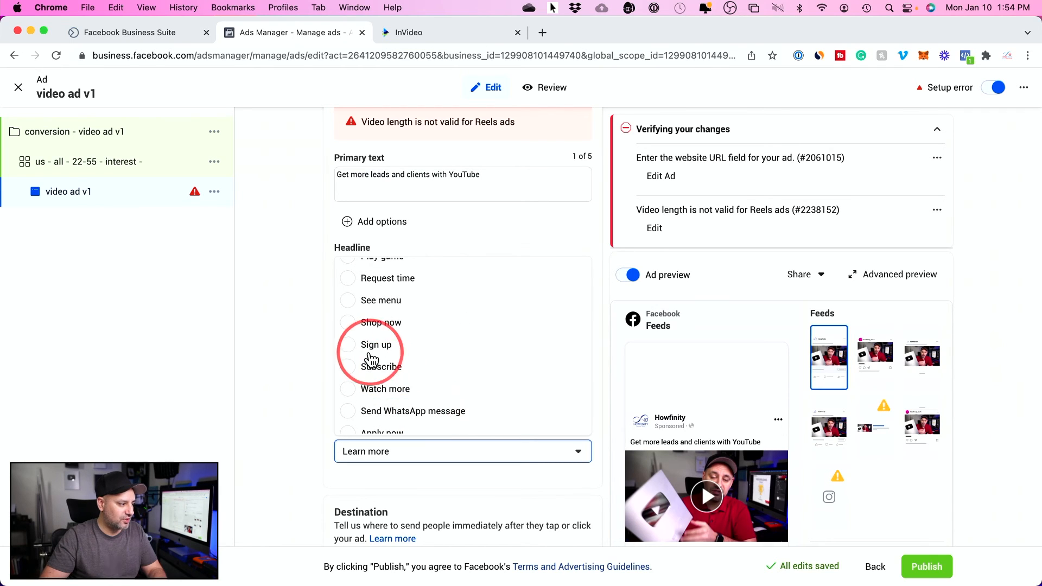
click(347, 345)
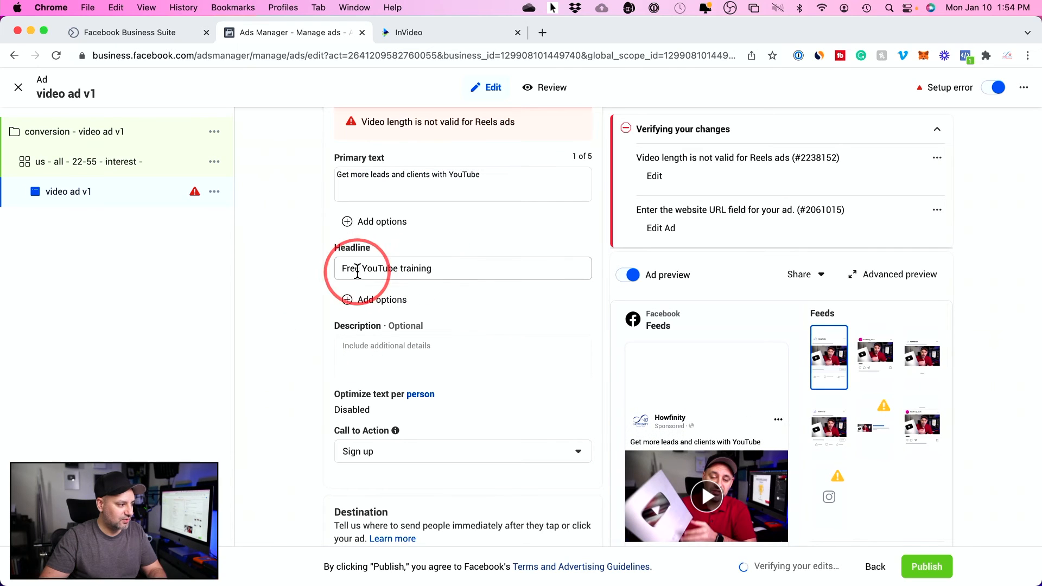
click(362, 268)
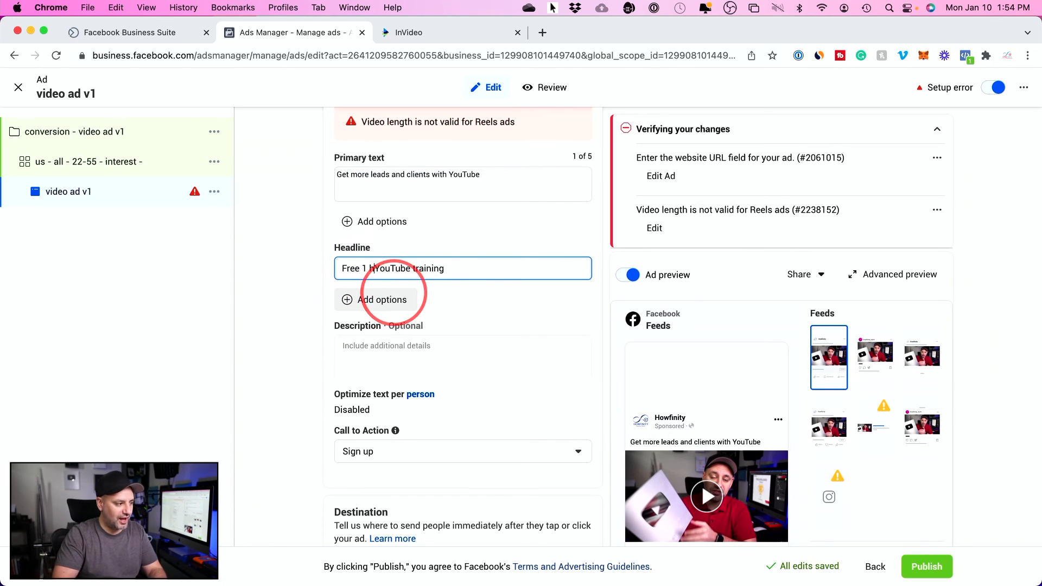
click(394, 293)
Open the YouTube Training Webinar registration page in a new browser tab and look through it as the ad's website destination.
scroll(345, 353, down, 5)
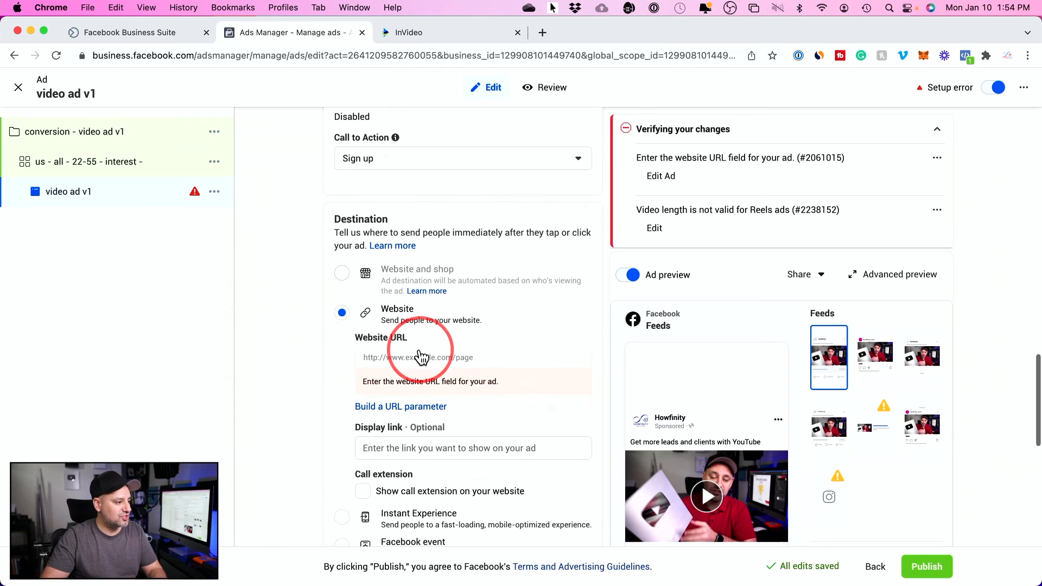
click(380, 365)
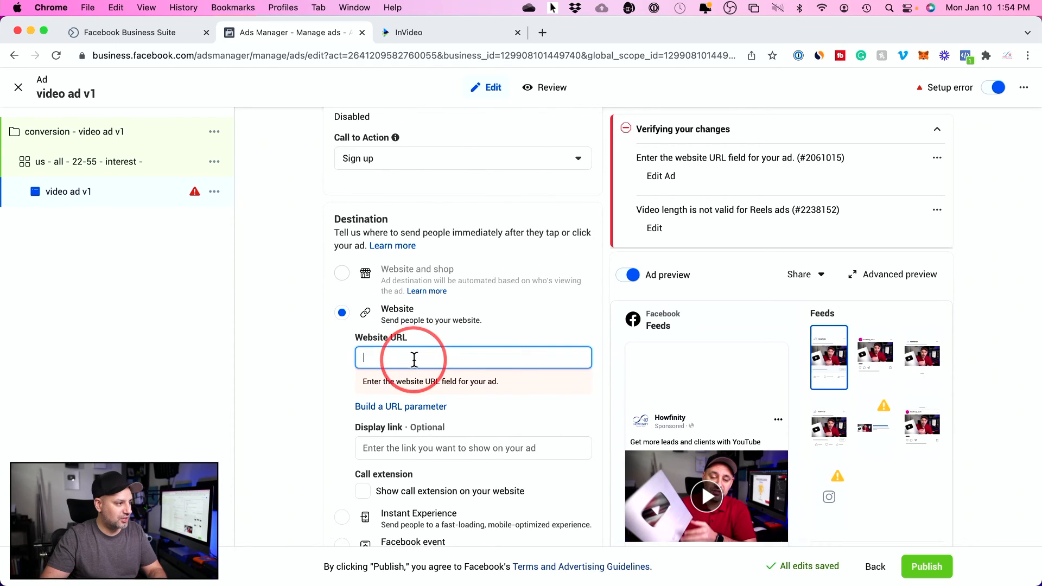
click(542, 32)
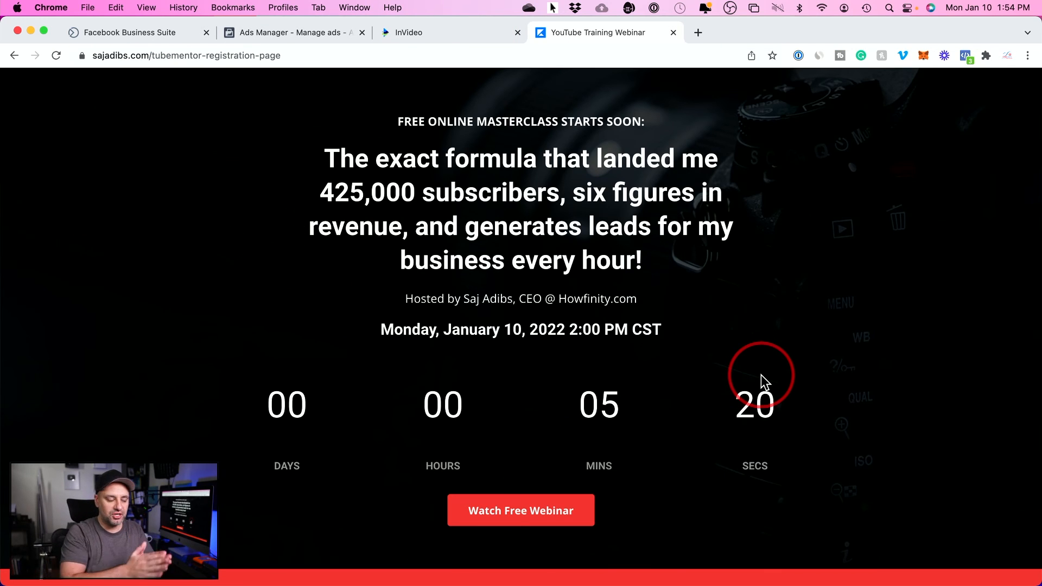
scroll(762, 380, down, 5)
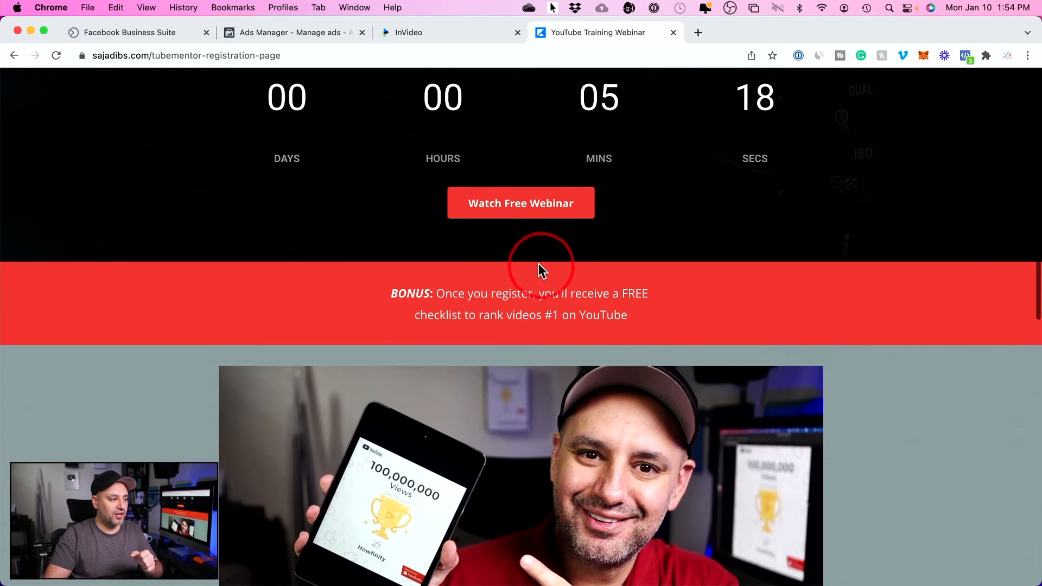
scroll(528, 225, down, 1)
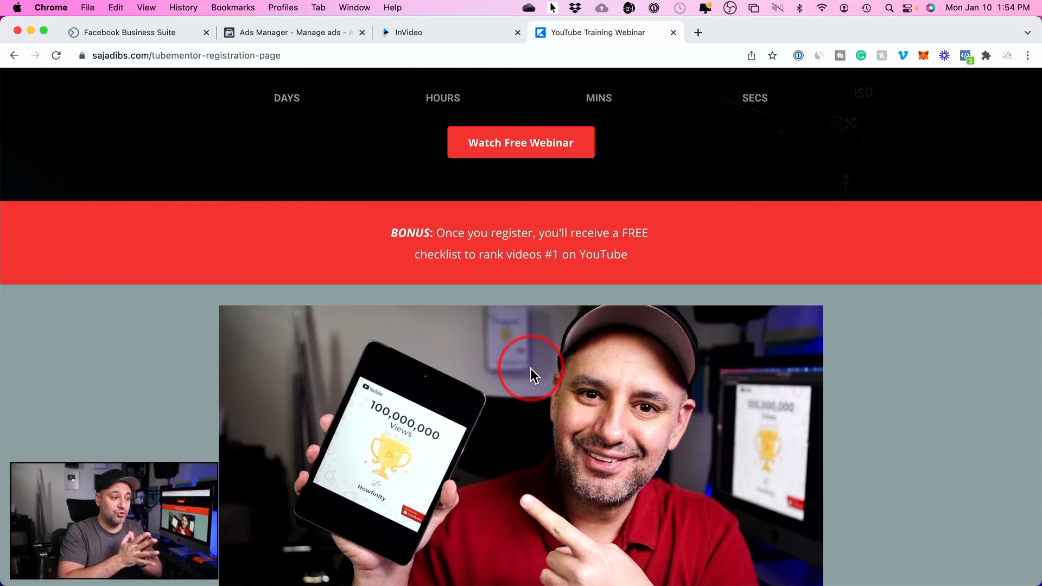
scroll(530, 375, up, 3)
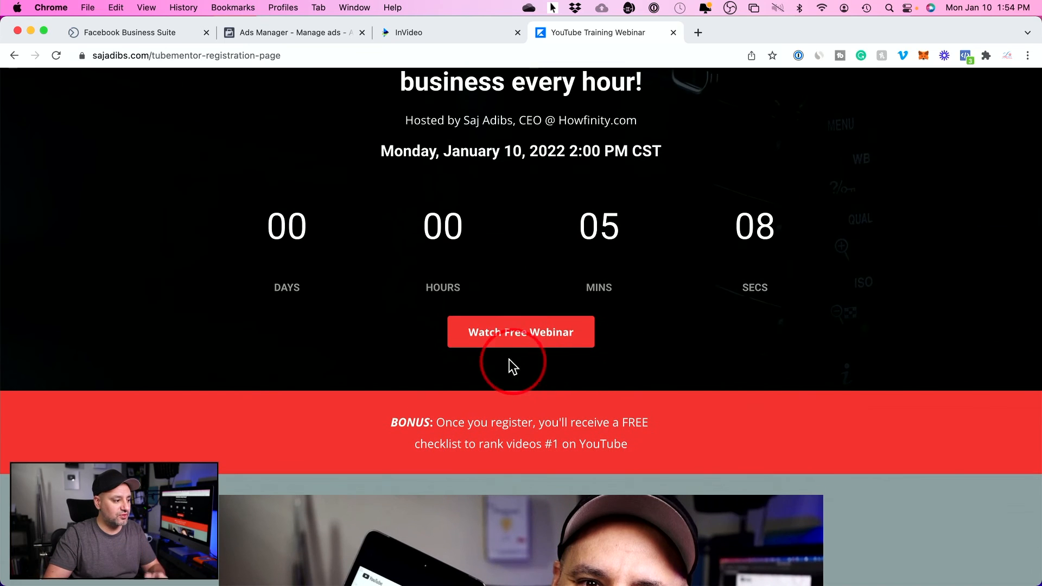
Copy the webinar registration page's address (tubementor-registration-page) into the ad's website URL.
click(243, 56)
key(super+c)
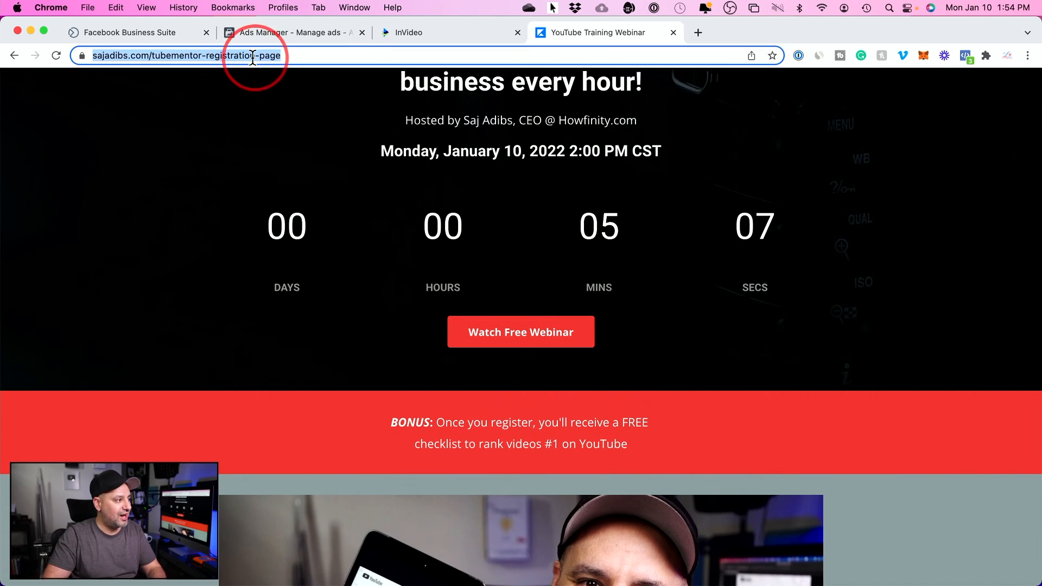
click(279, 39)
click(370, 365)
key(super+v)
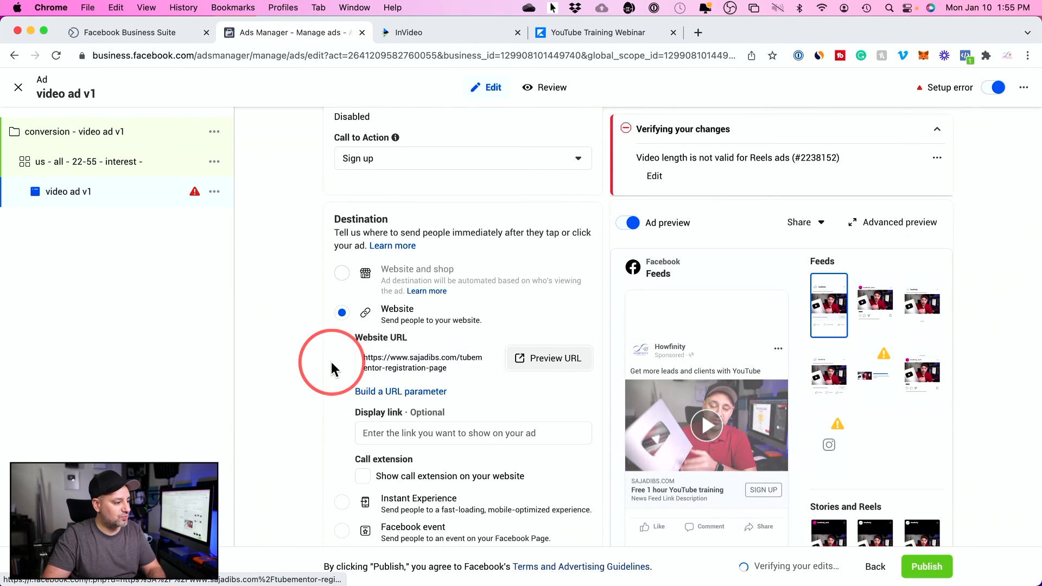
Preview the ad's website URL and look through the landing page and its webinar sign-up form, closing the form at the end.
click(543, 359)
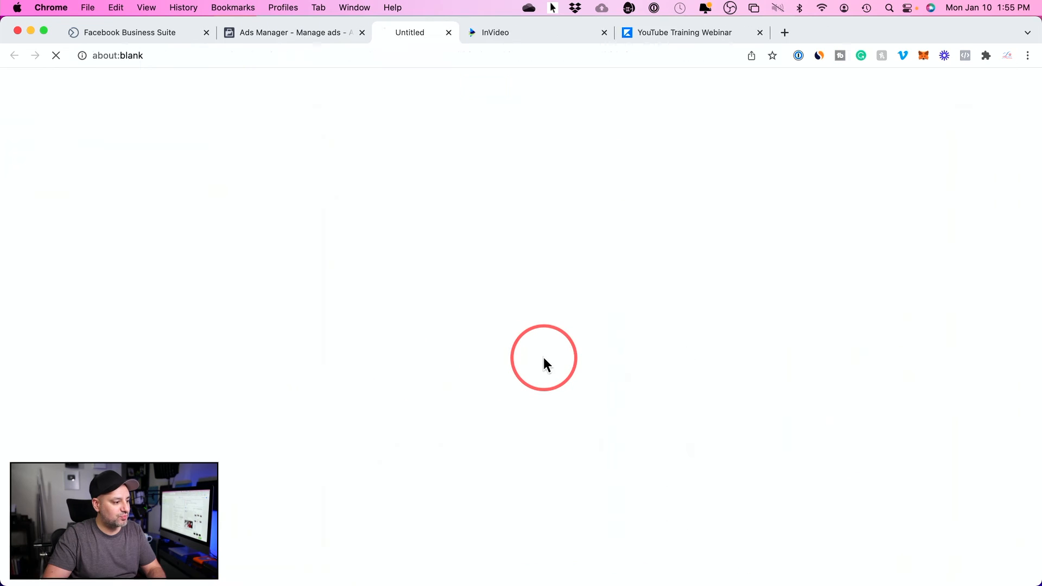
scroll(497, 347, down, 10)
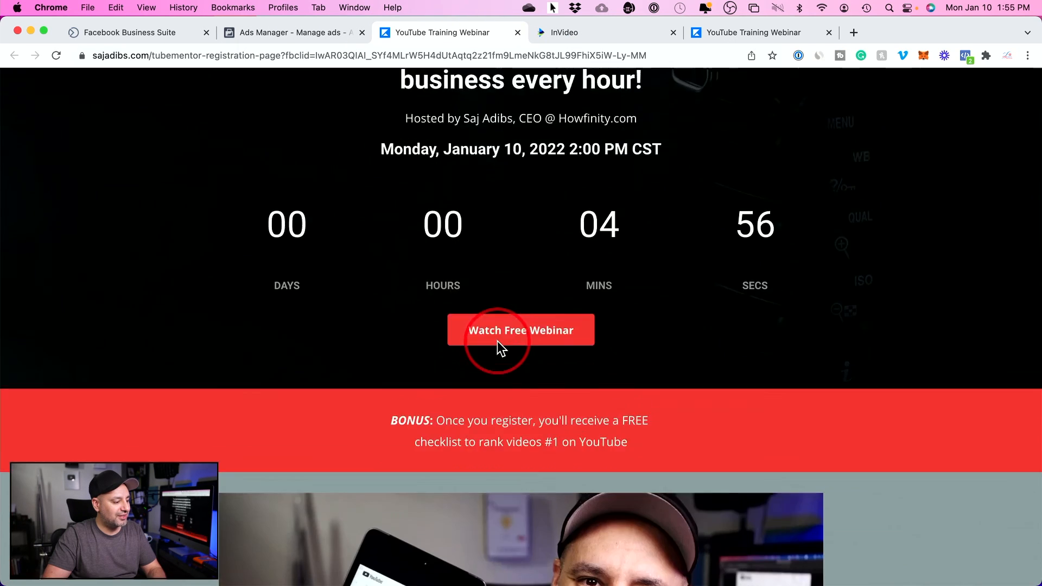
scroll(497, 341, down, 10)
scroll(496, 347, up, 20)
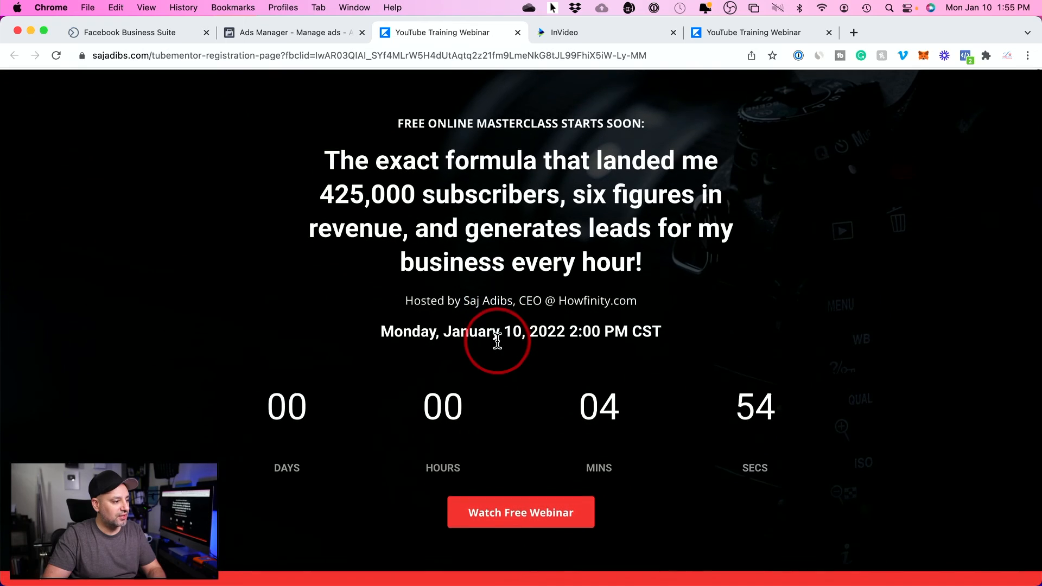
click(503, 495)
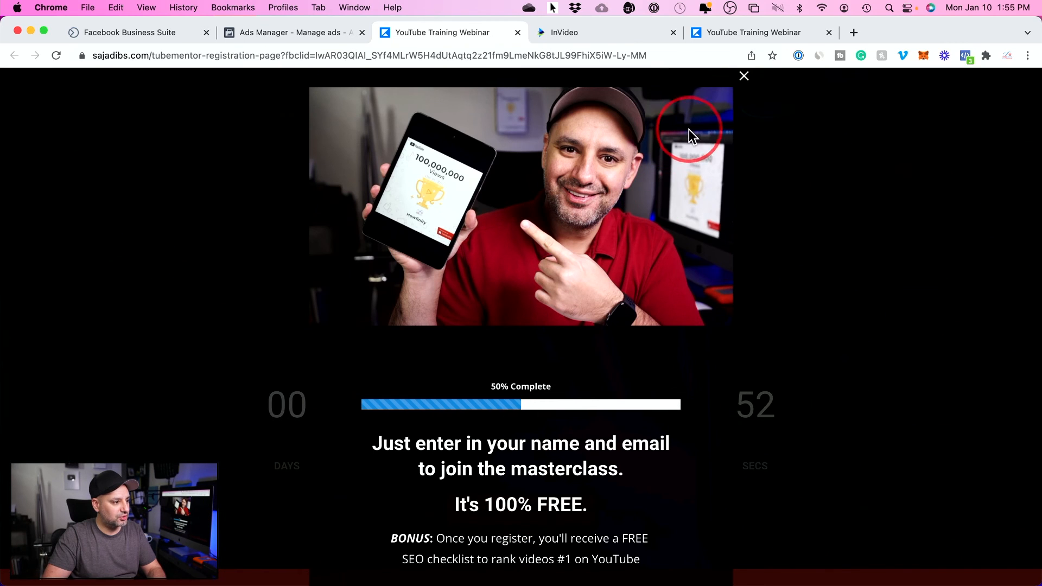
scroll(607, 450, down, 4)
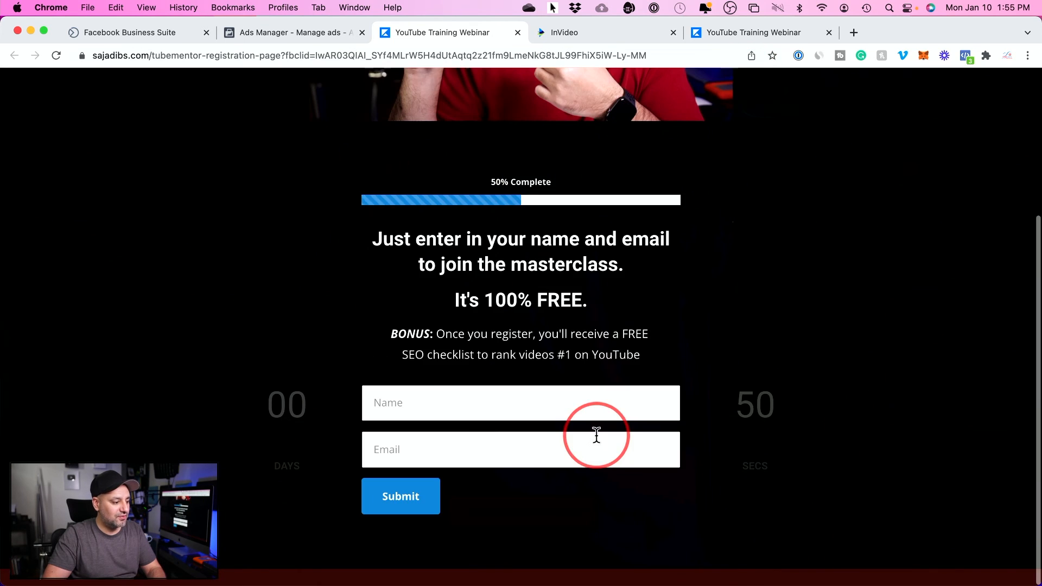
scroll(499, 407, up, 4)
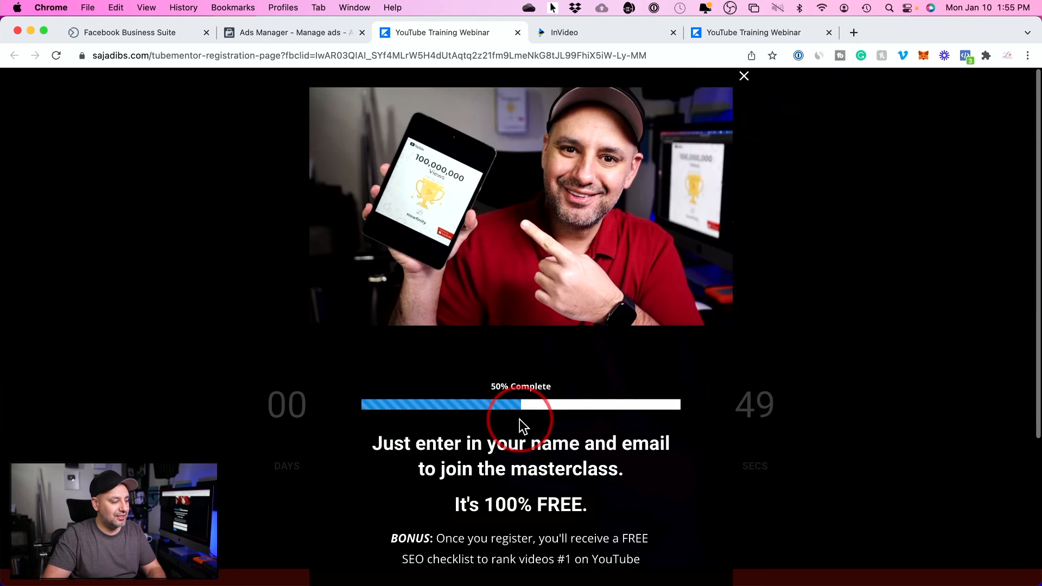
click(746, 81)
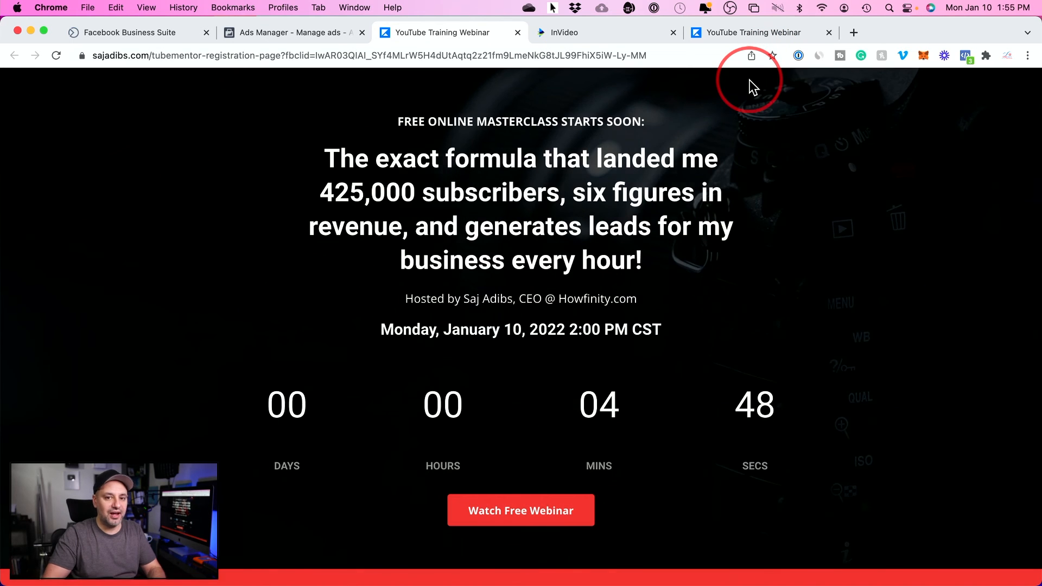
Switch back to Ads Manager and review the ad's destination, languages and tracking settings.
click(273, 33)
scroll(295, 415, down, 3)
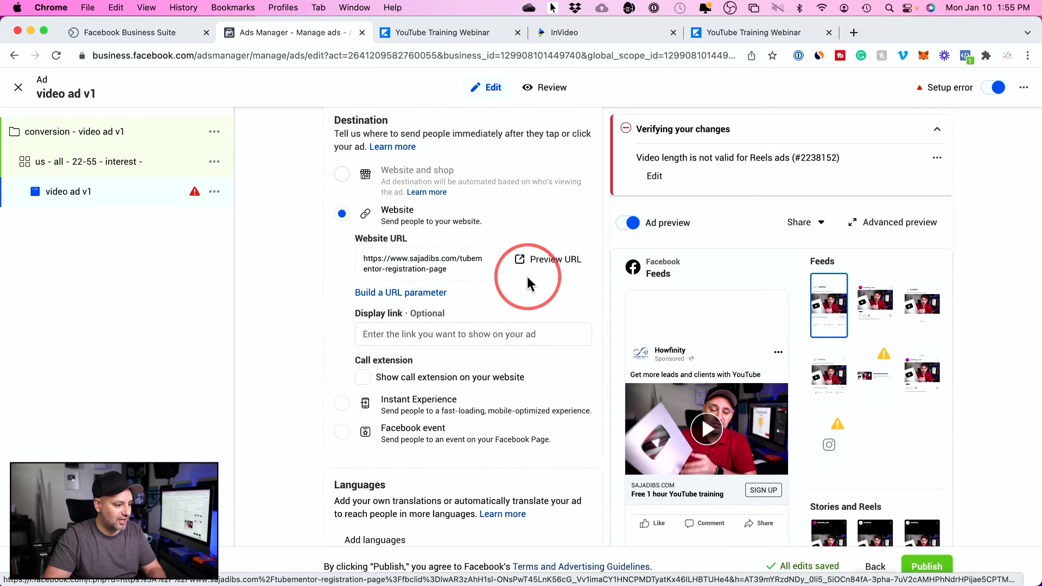
scroll(347, 233, down, 6)
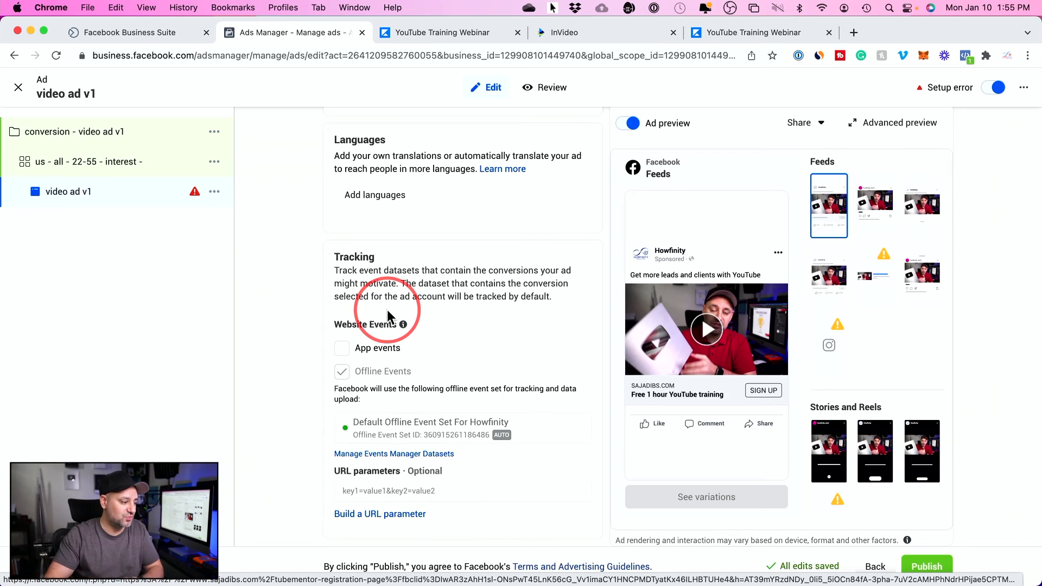
scroll(387, 314, up, 2)
scroll(387, 317, down, 2)
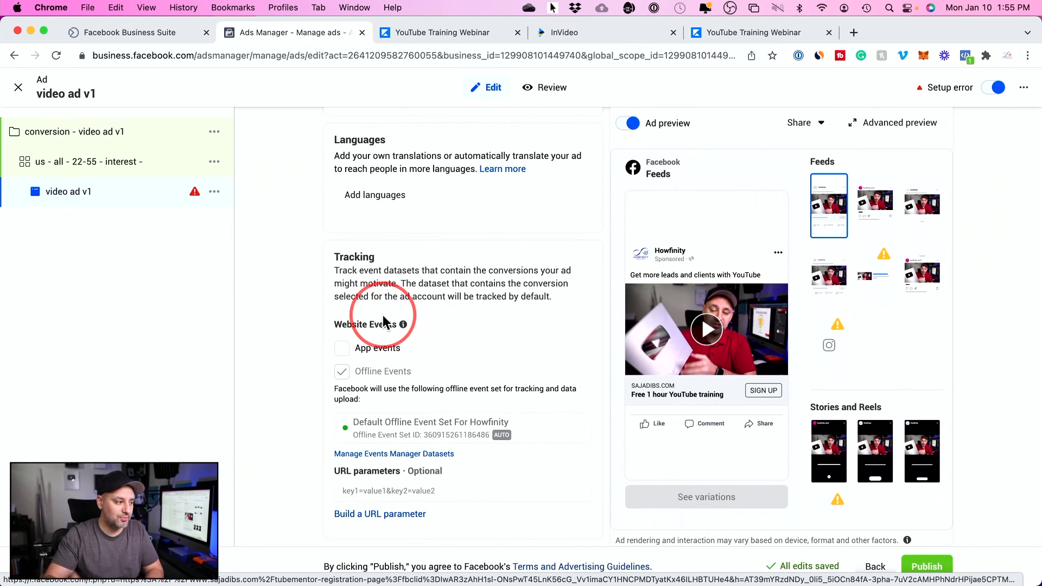
scroll(296, 325, up, 10)
scroll(296, 324, up, 10)
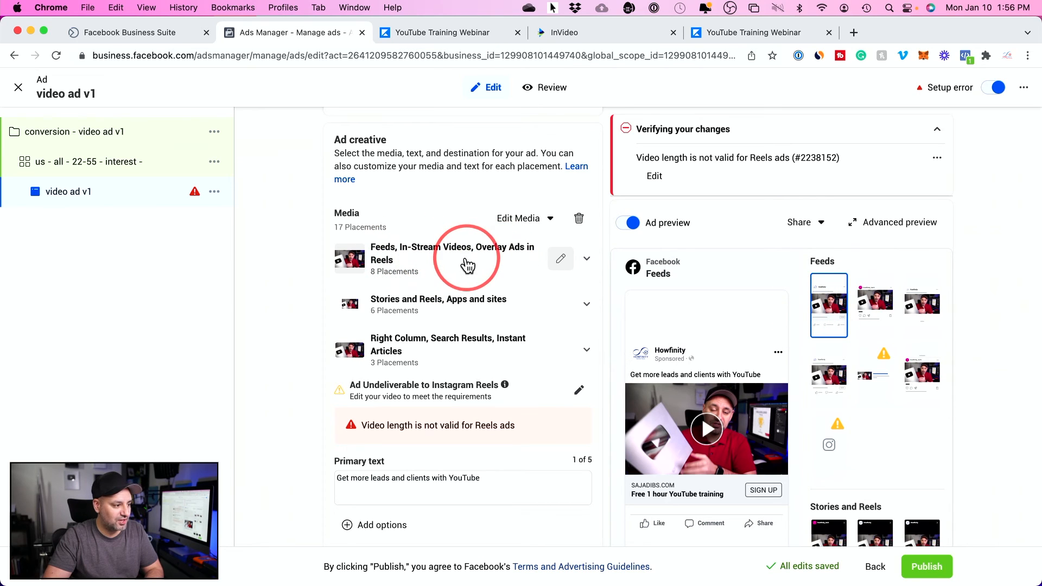
Set a manual thumbnail for the Feeds, In-Stream Videos, Overlay Ads in Reels placements, picking the second suggested video frame.
click(558, 259)
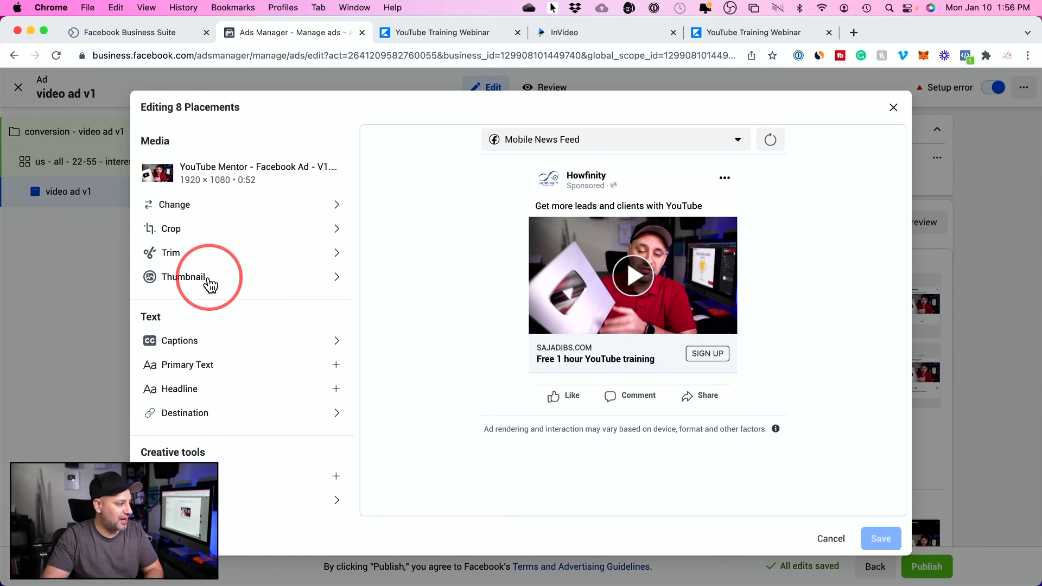
click(187, 280)
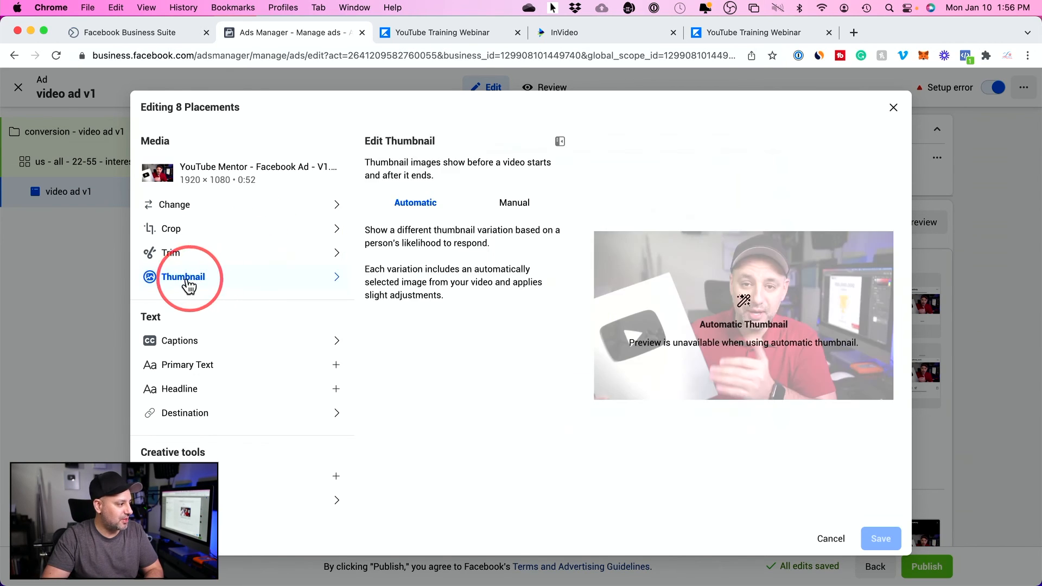
click(511, 209)
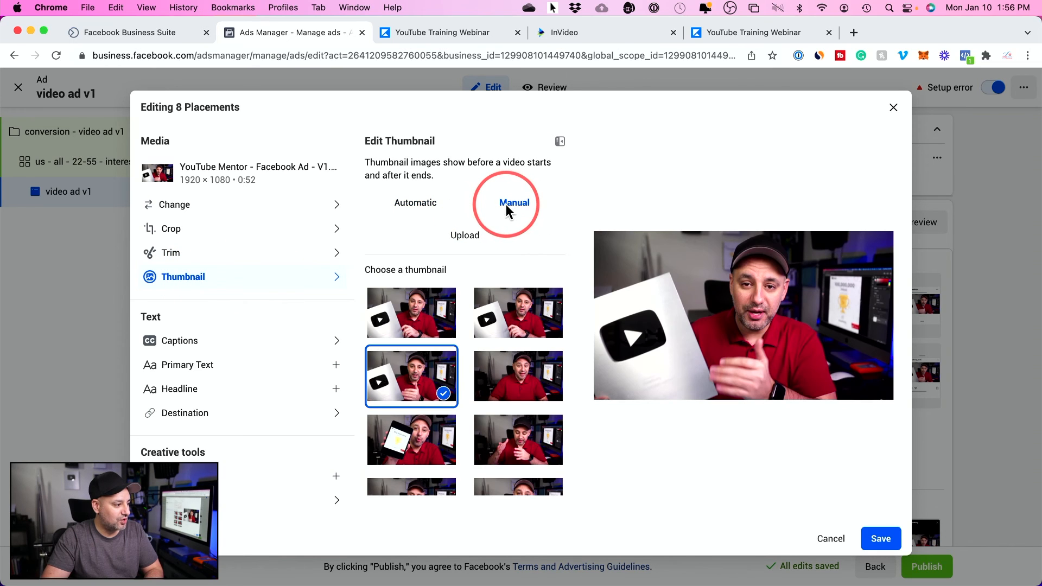
click(516, 314)
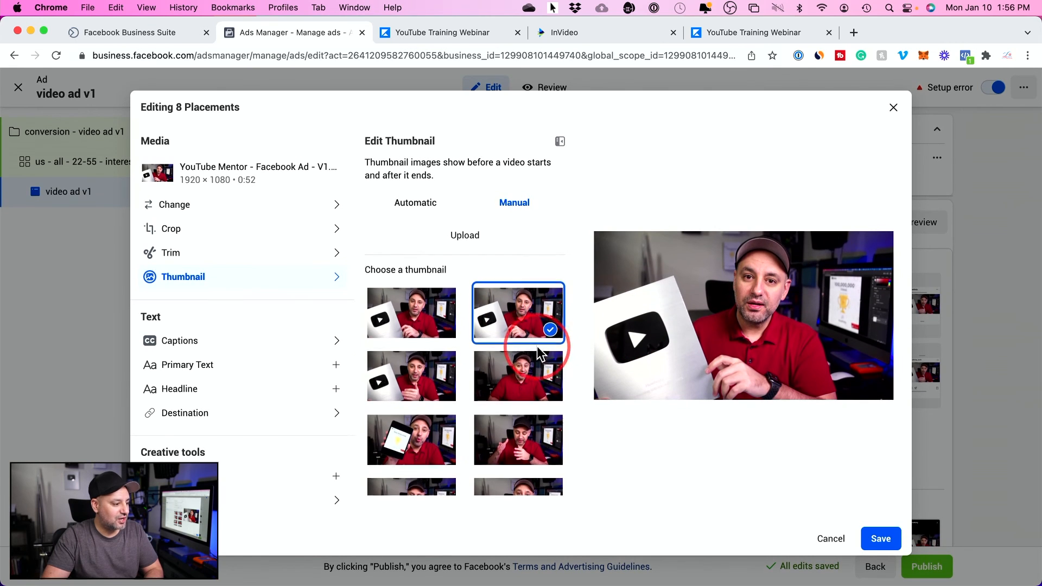
scroll(539, 353, down, 5)
scroll(538, 353, up, 5)
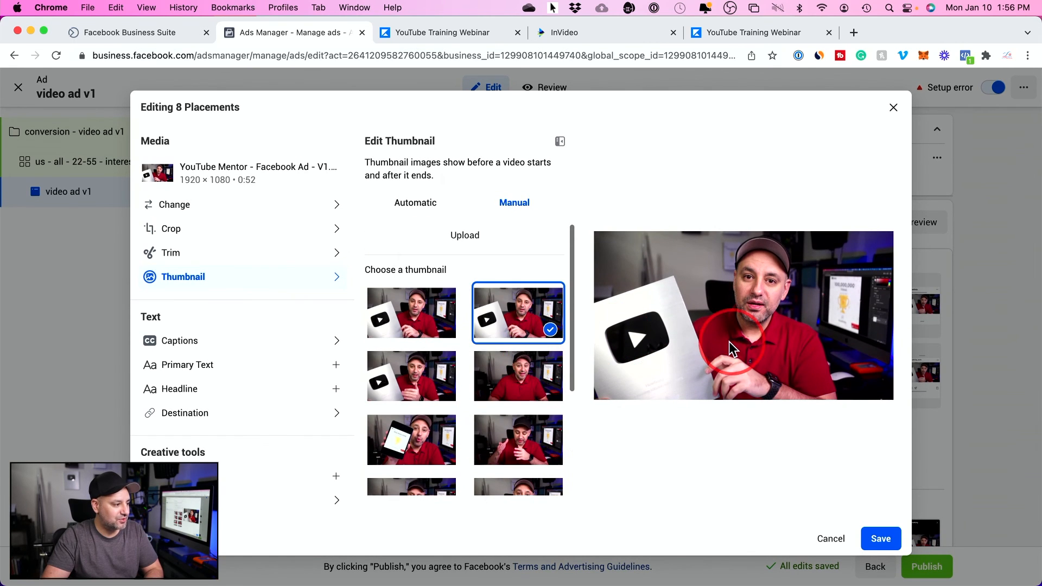
Preview the ad as Facebook in-stream video (mobile) from the media change view.
click(186, 211)
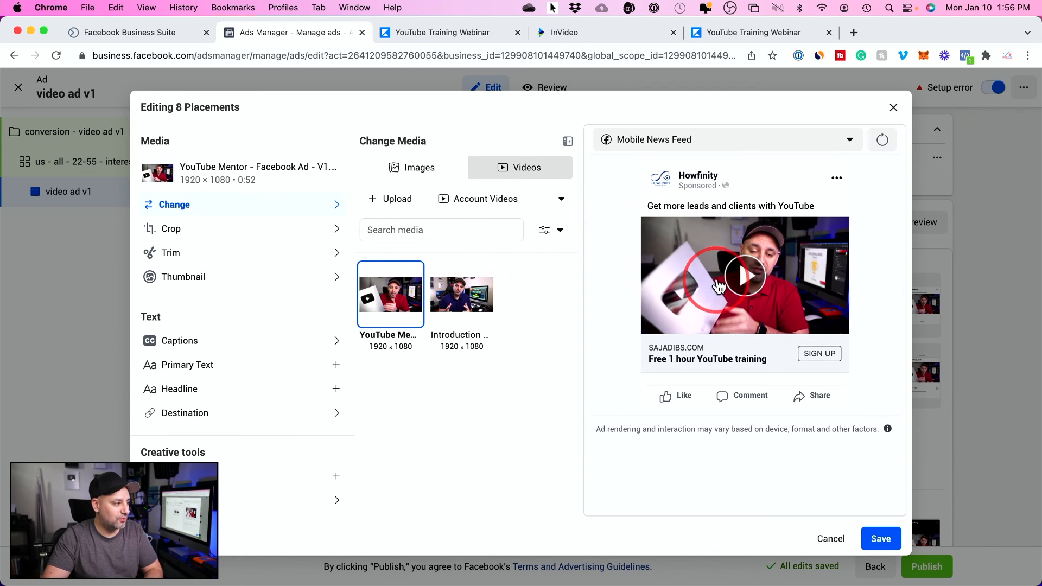
click(850, 140)
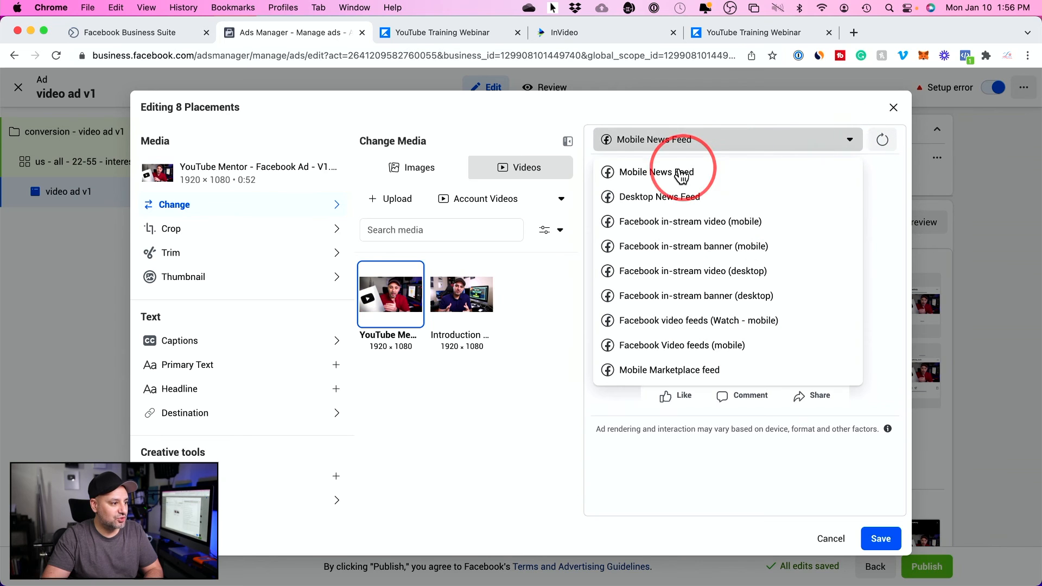
scroll(657, 317, down, 4)
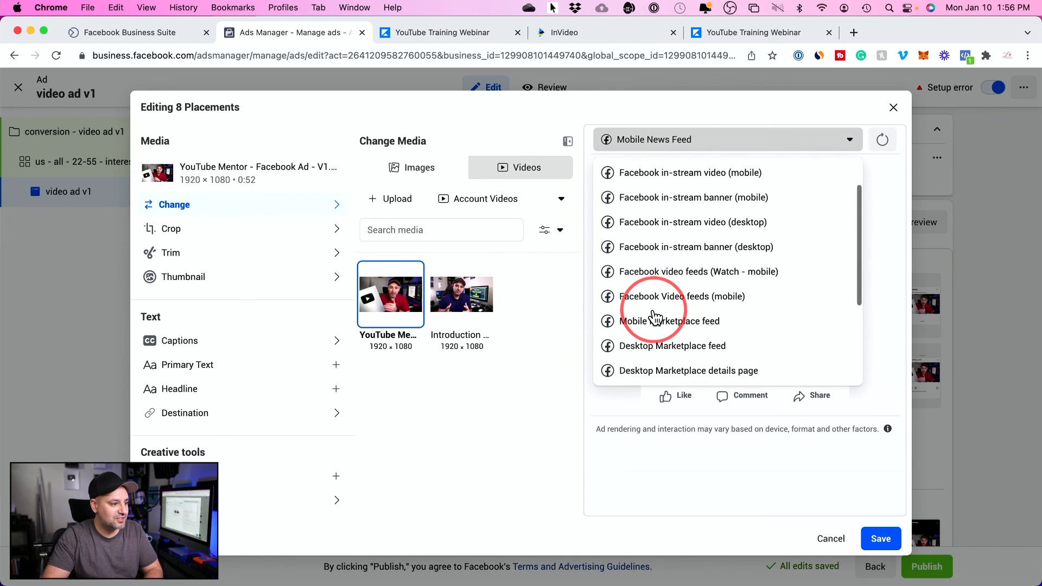
scroll(655, 317, up, 4)
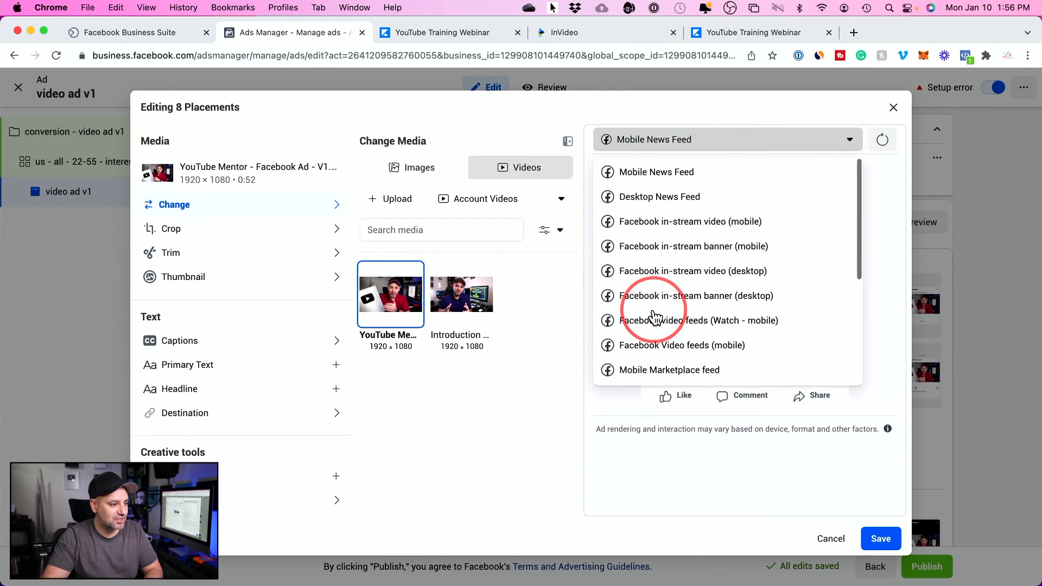
click(648, 228)
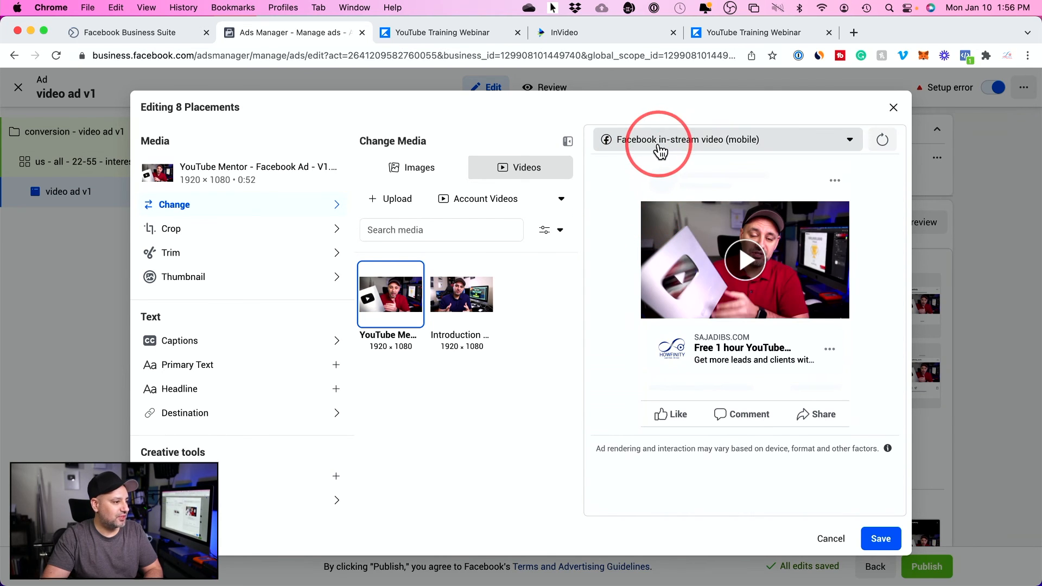
Check the chosen thumbnail and the account's images and videos, and save the edits to the eight placements.
click(182, 277)
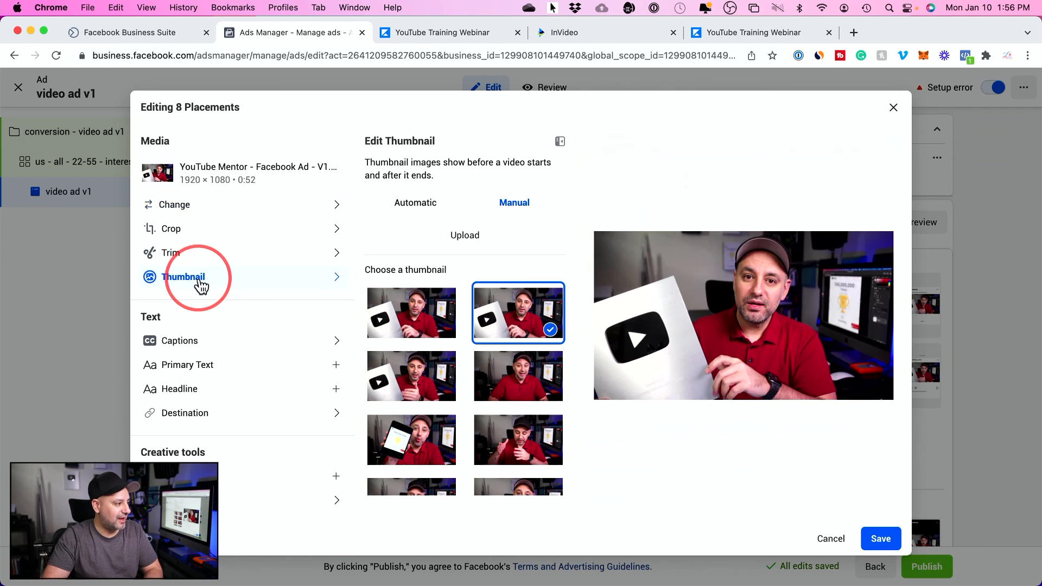
click(187, 206)
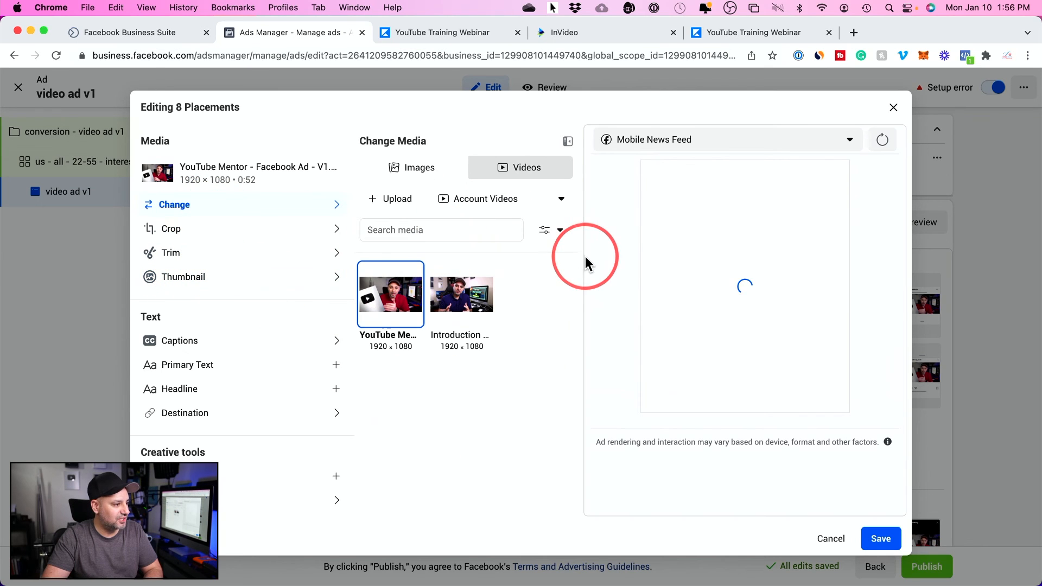
click(410, 176)
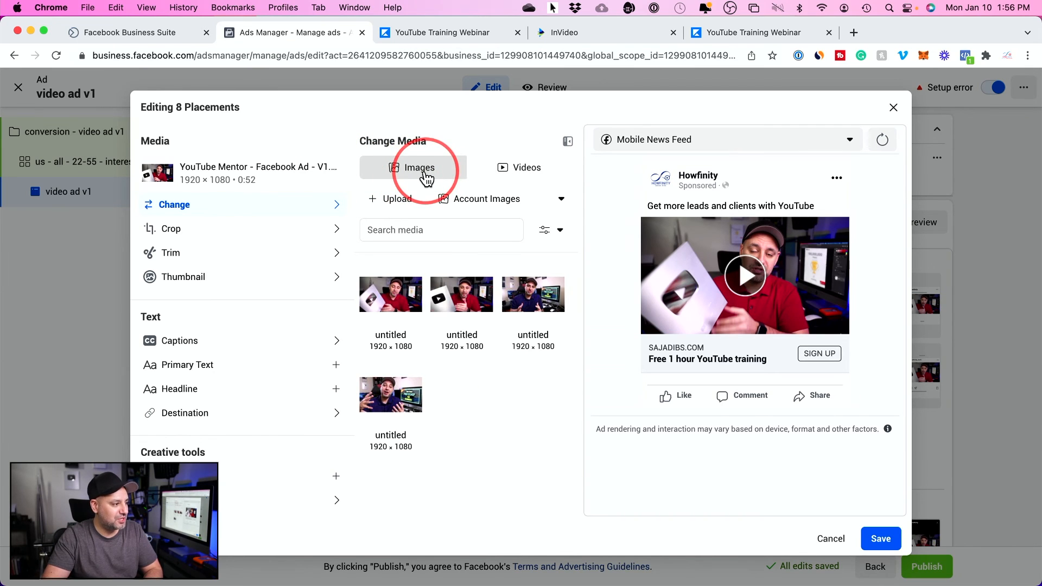
click(522, 172)
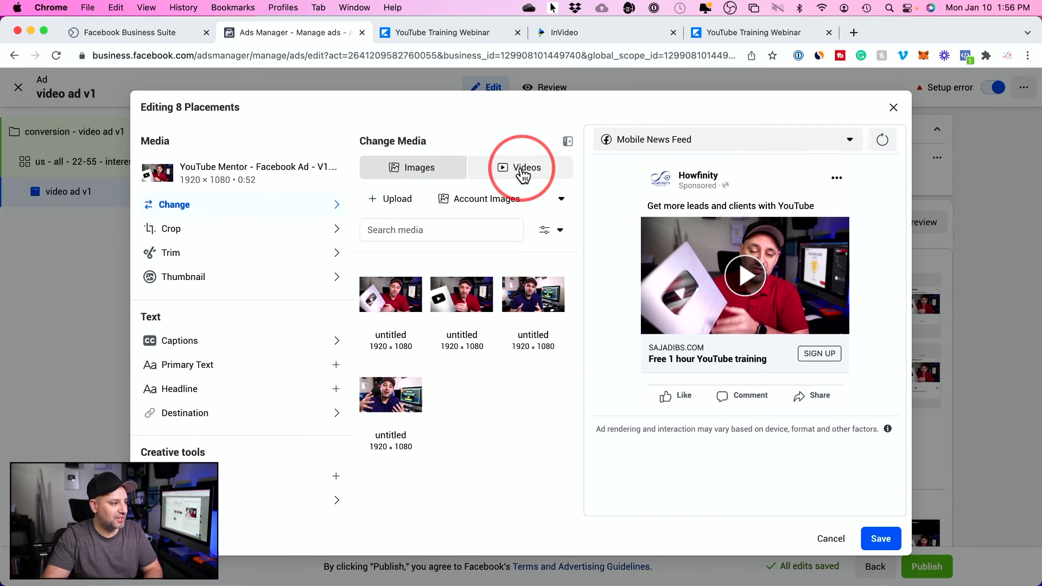
click(829, 149)
click(514, 433)
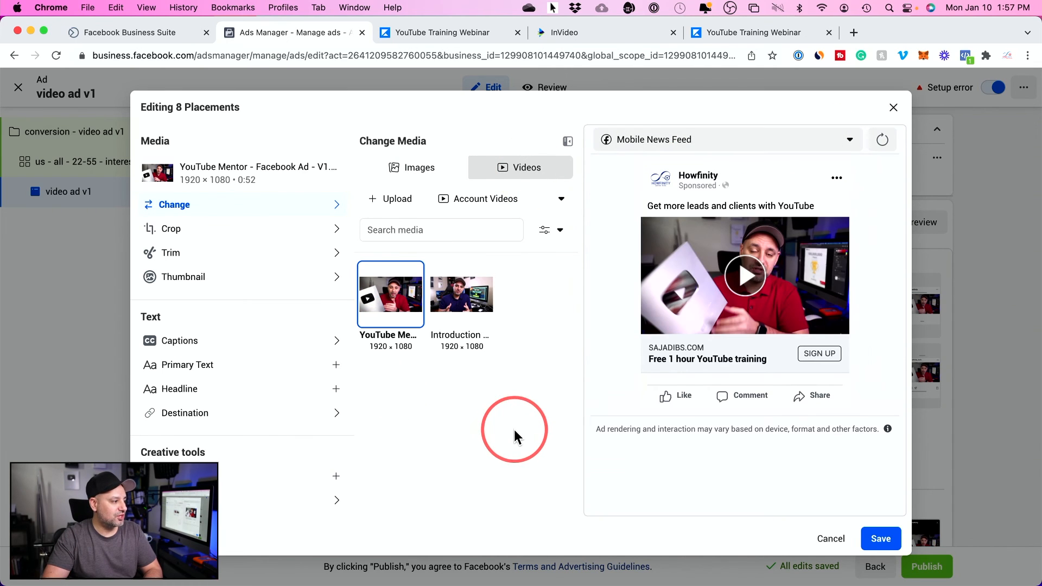
click(857, 537)
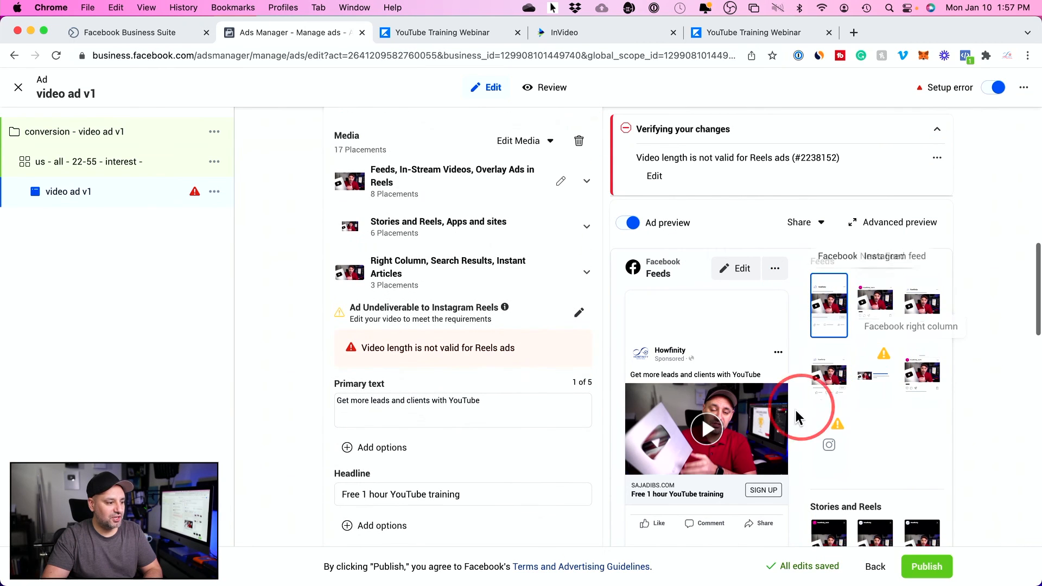
Preview the ad in the Instagram feed and Facebook Marketplace placements.
click(868, 307)
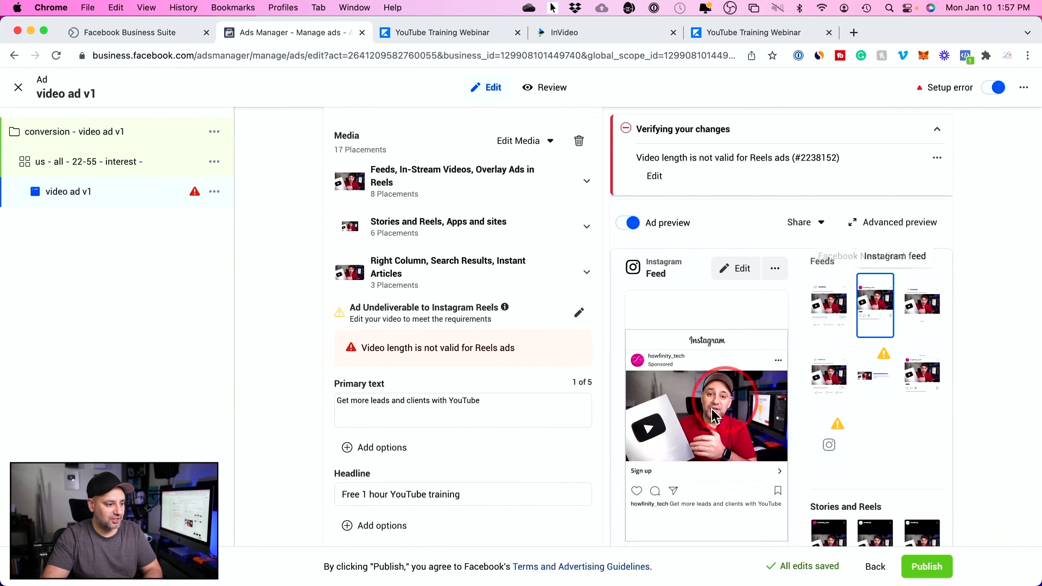
scroll(683, 412, down, 1)
click(920, 307)
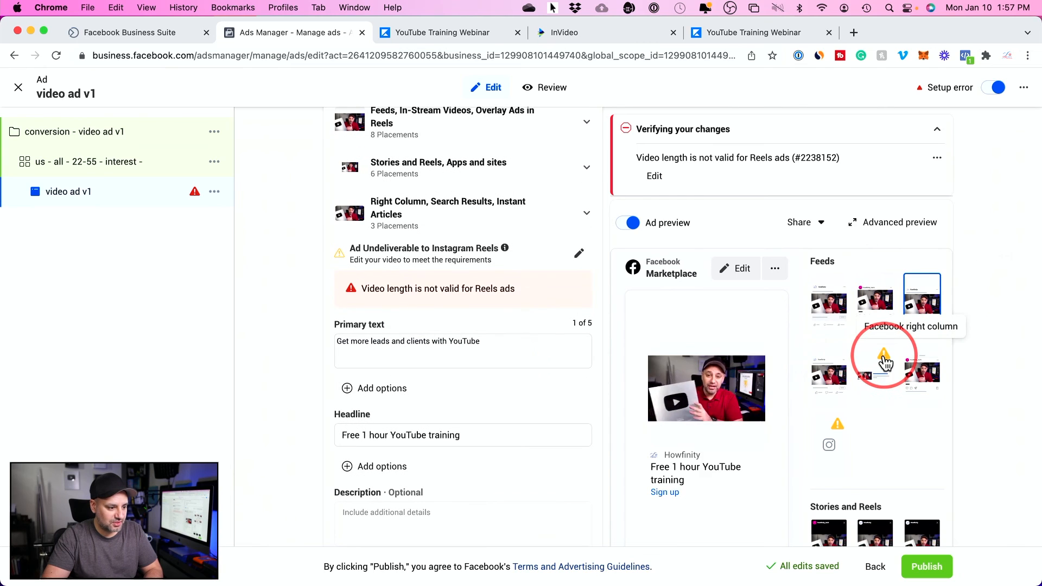
Inspect the Facebook right column placement and the images available for it, leaving its editor without saving.
click(885, 360)
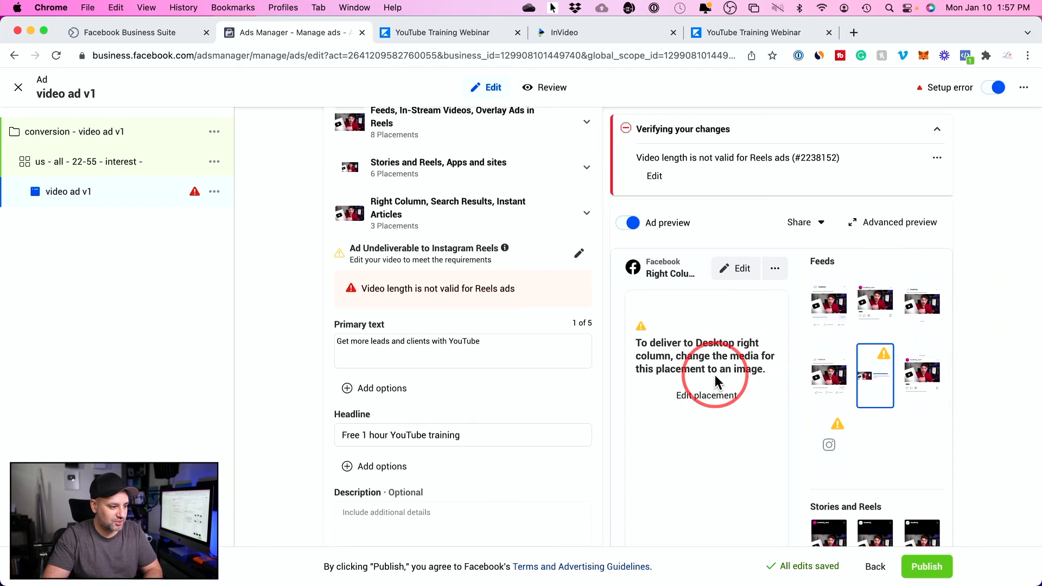
click(704, 396)
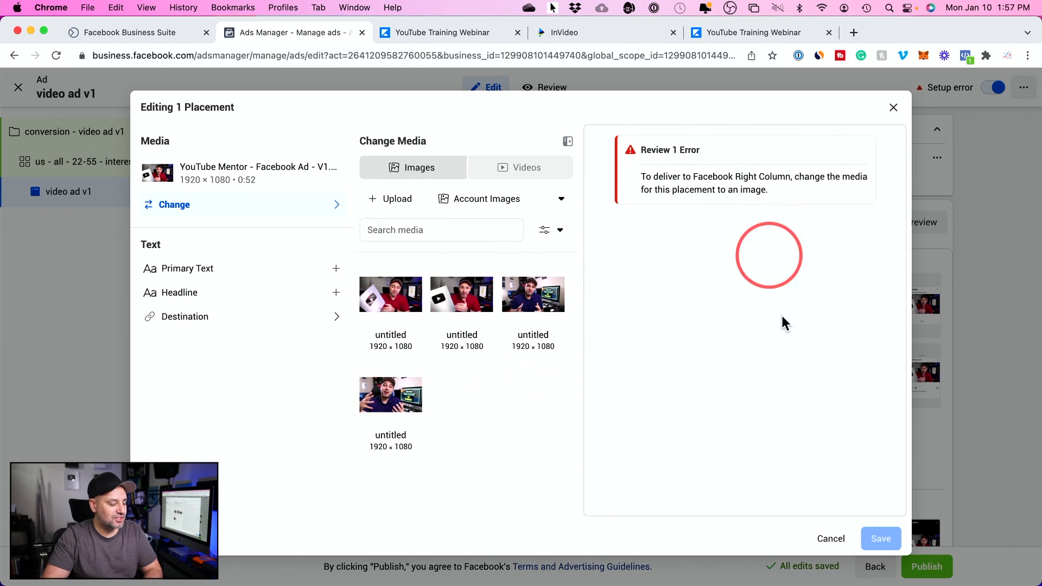
click(831, 538)
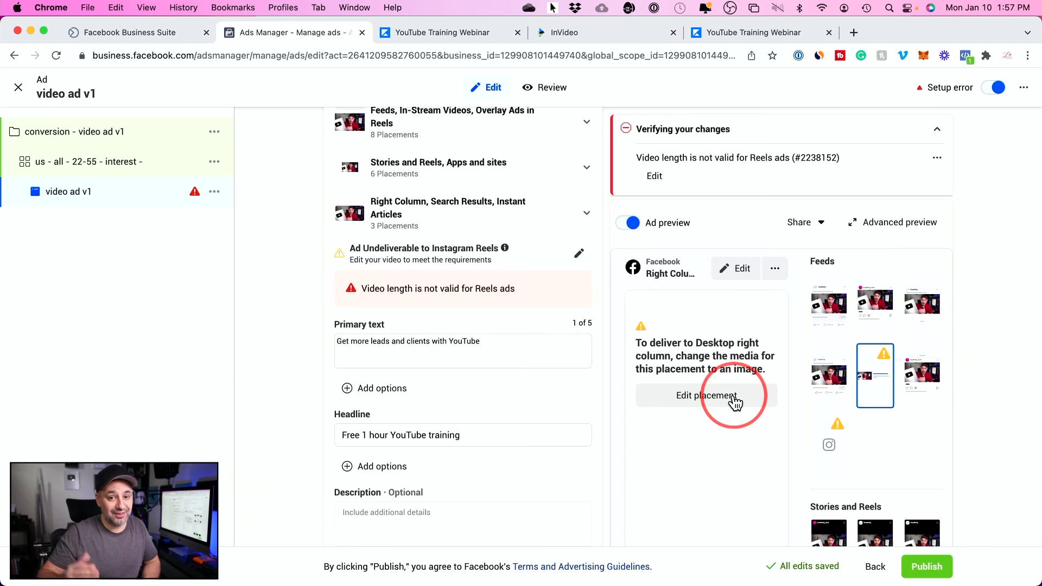
scroll(733, 399, up, 3)
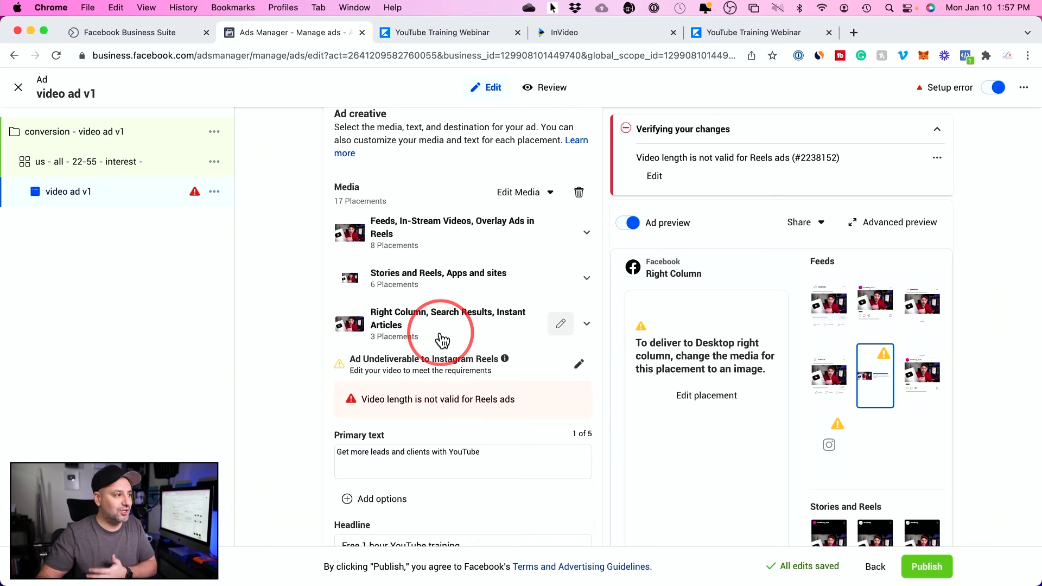
Switch to InVideo, look at the dimension options for resizing the video, and return to Ads Manager.
click(570, 40)
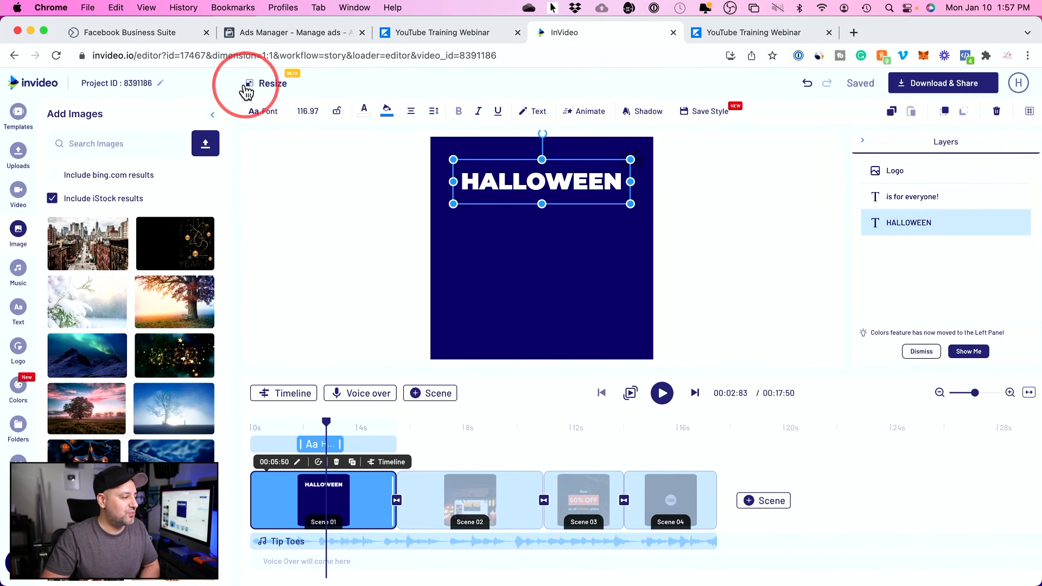
click(270, 85)
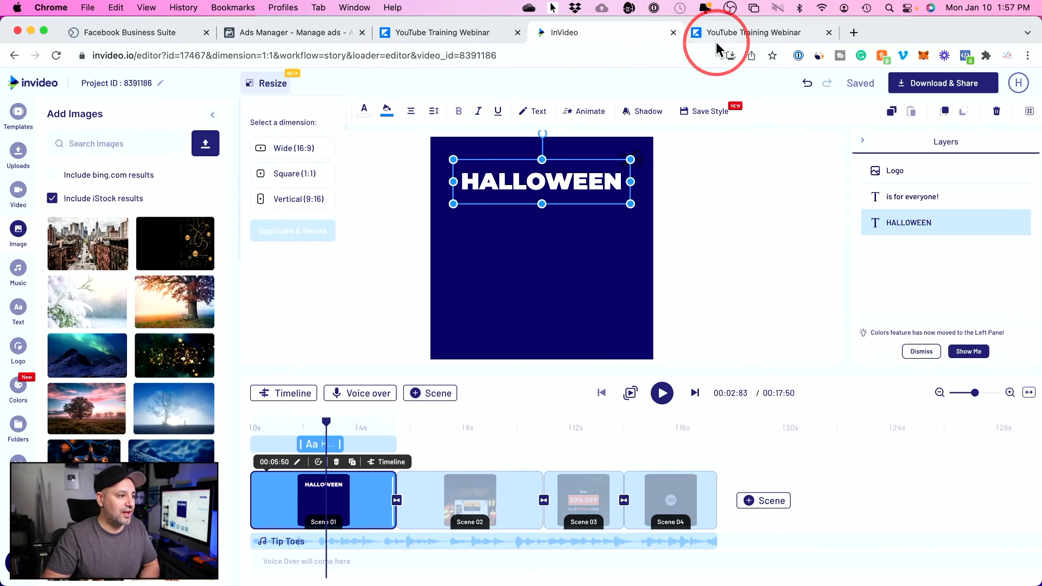
click(318, 37)
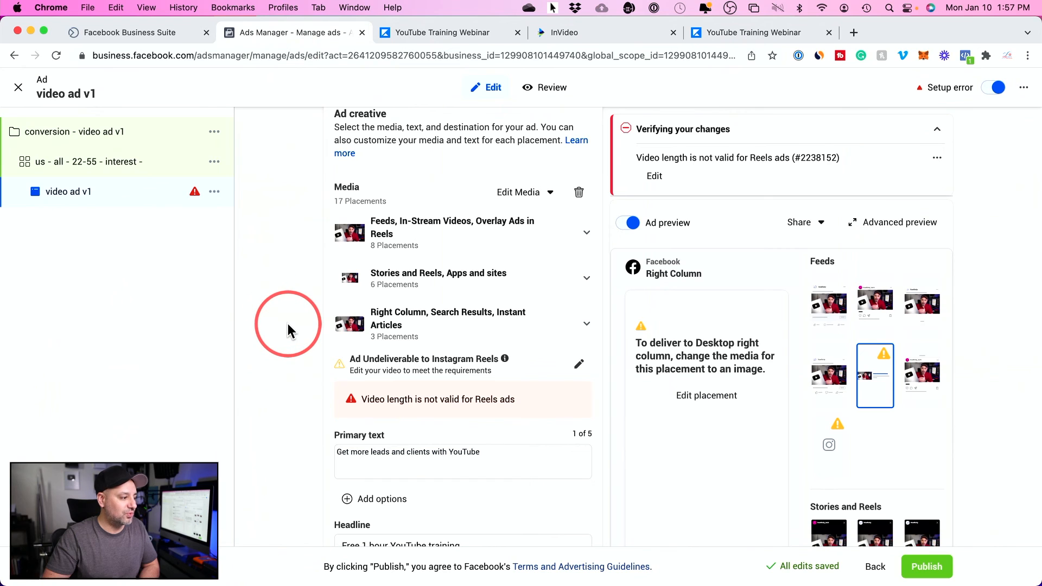
Look over the ad's media and text settings and view the error details for video ad v1.
scroll(288, 323, down, 5)
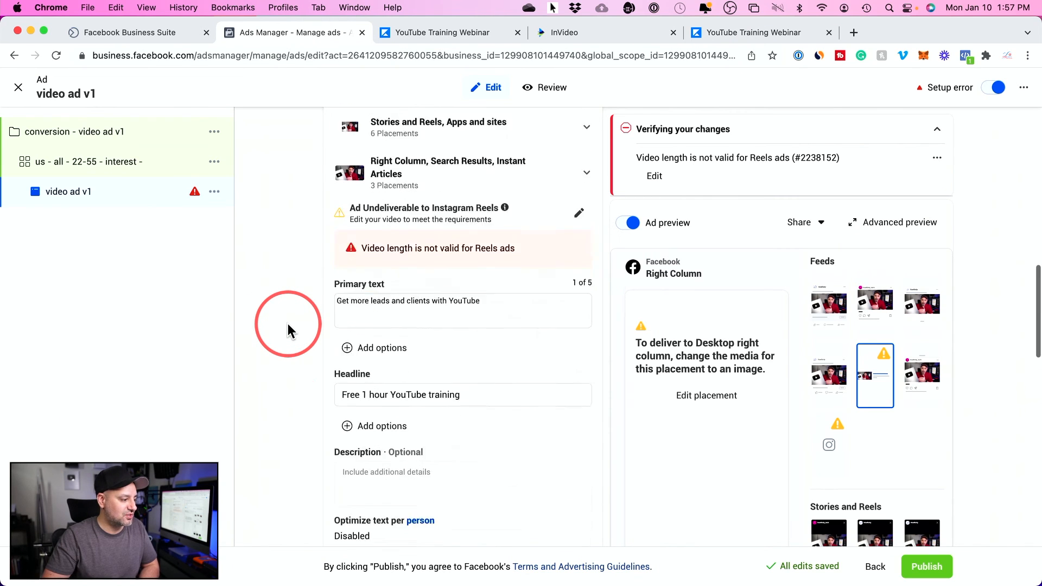
scroll(287, 324, up, 8)
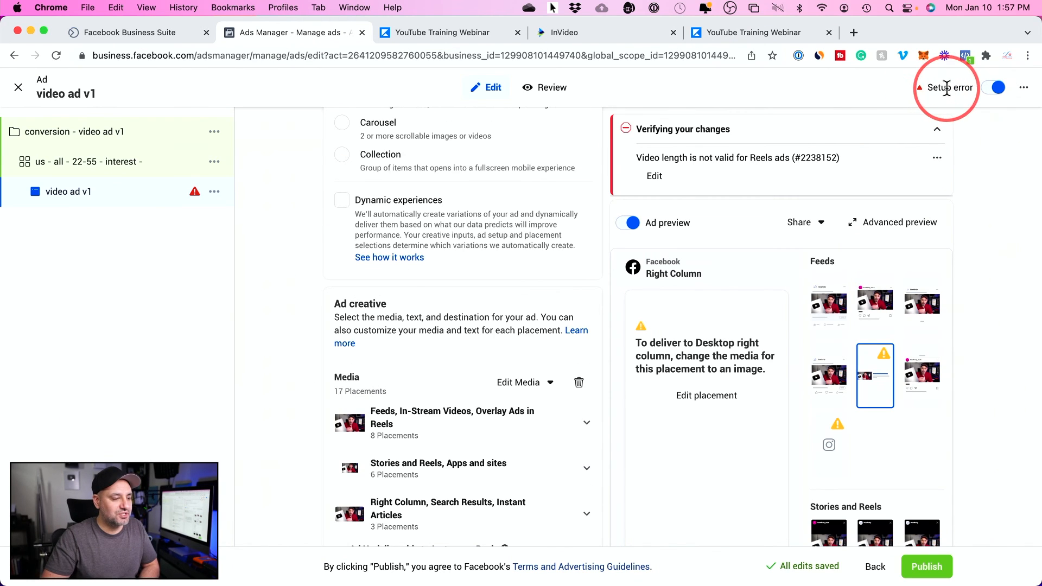
mouse_move(195, 196)
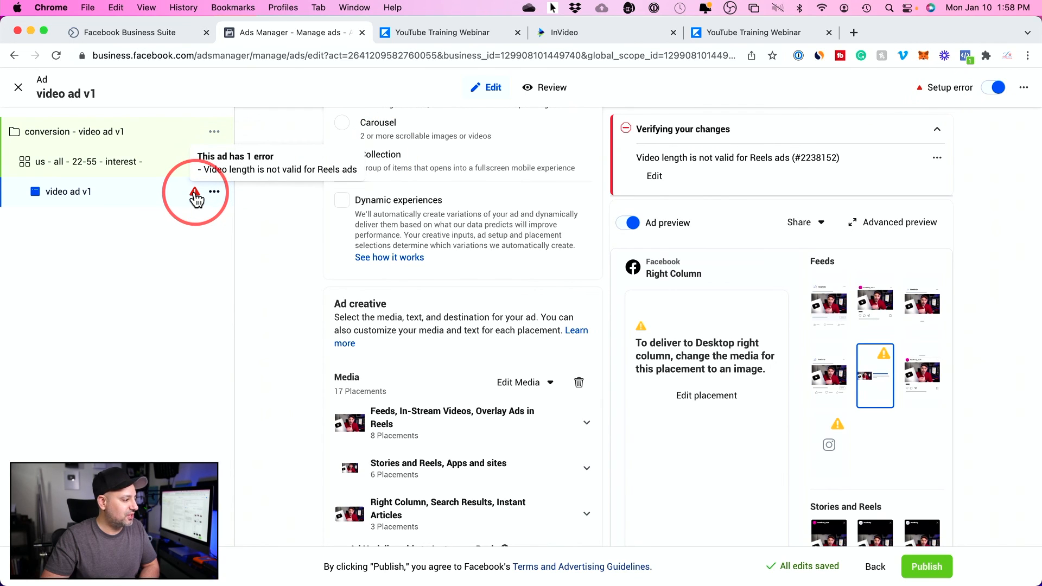